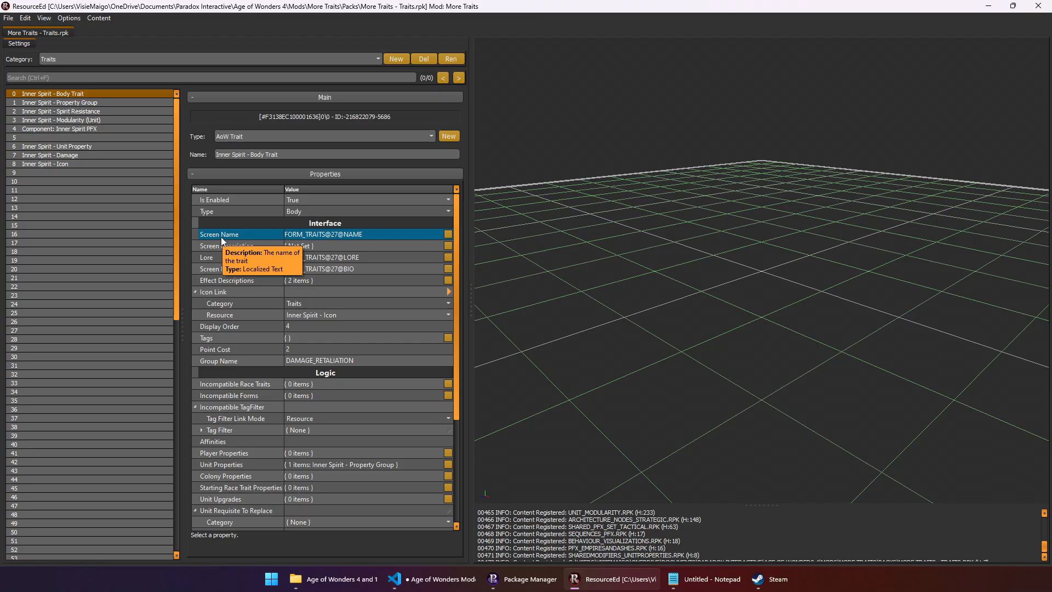
- View the localized string list for the Inner Spirit - Body Trait's Screen Name, cancel it, and close the resource editor
click(222, 237)
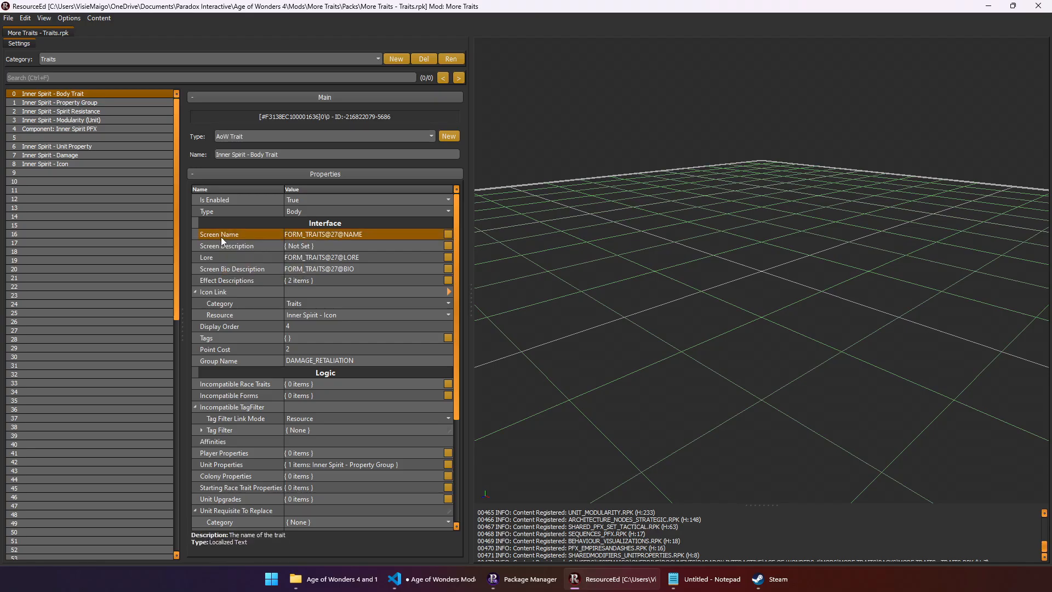
click(448, 235)
drag(413, 198, 460, 255)
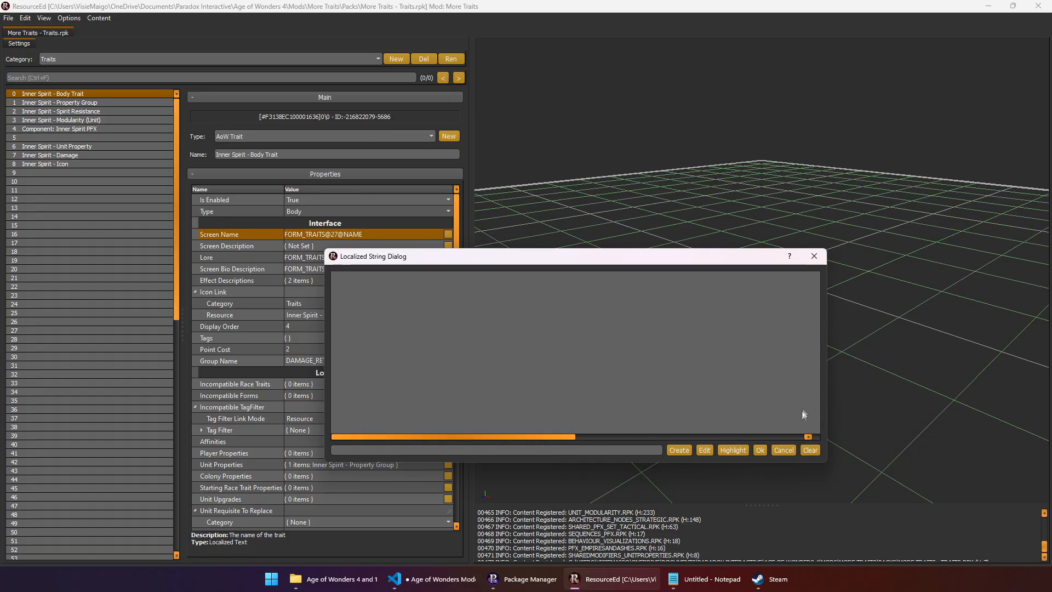
click(776, 450)
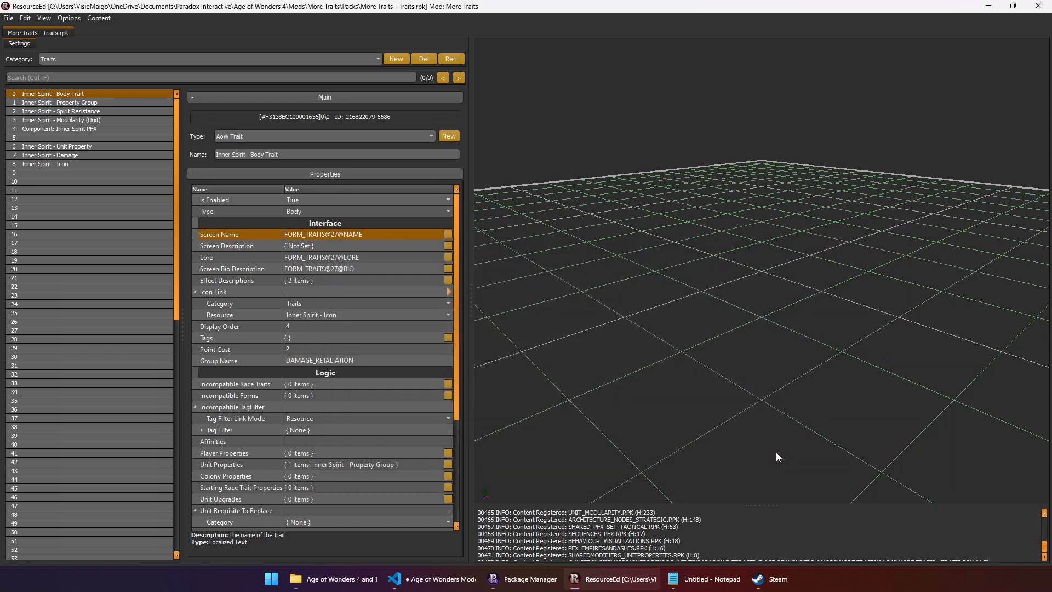
click(1038, 6)
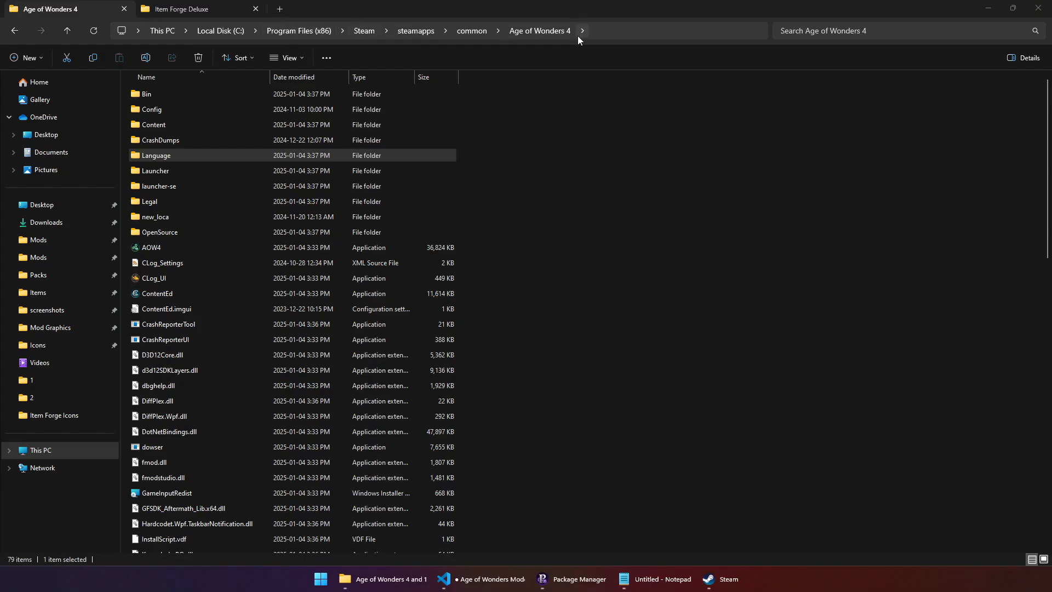
- Open the game's Language\EN folder and duplicate the EN compiled translation file there
double_click(188, 156)
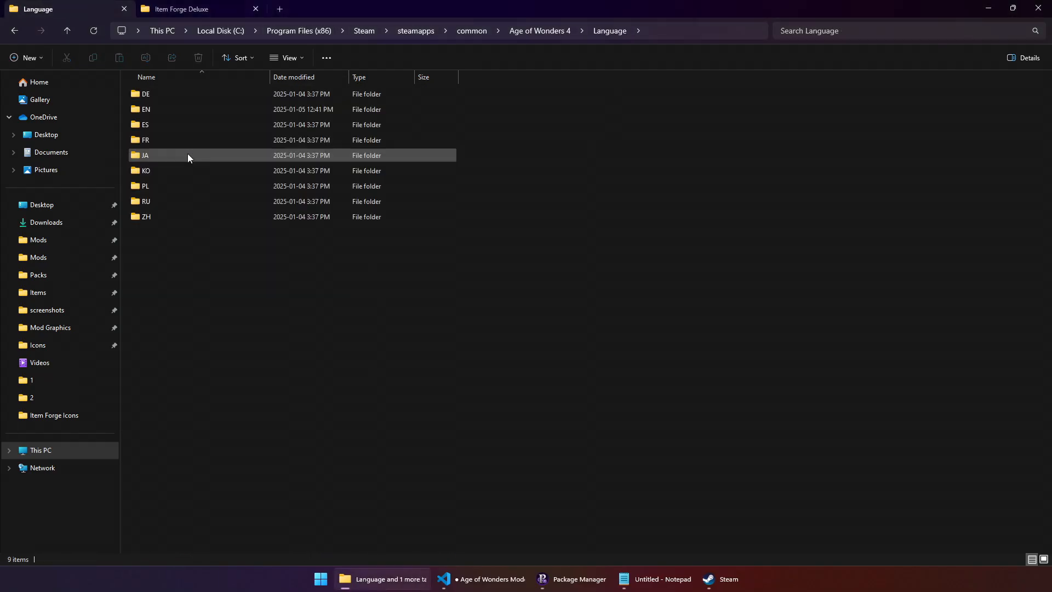
double_click(186, 111)
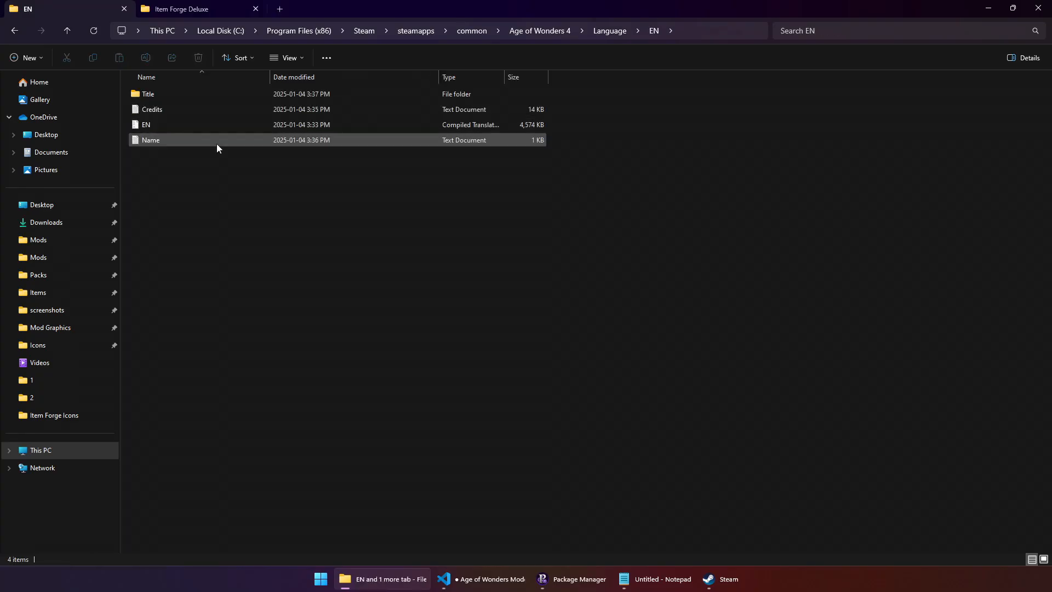
click(178, 124)
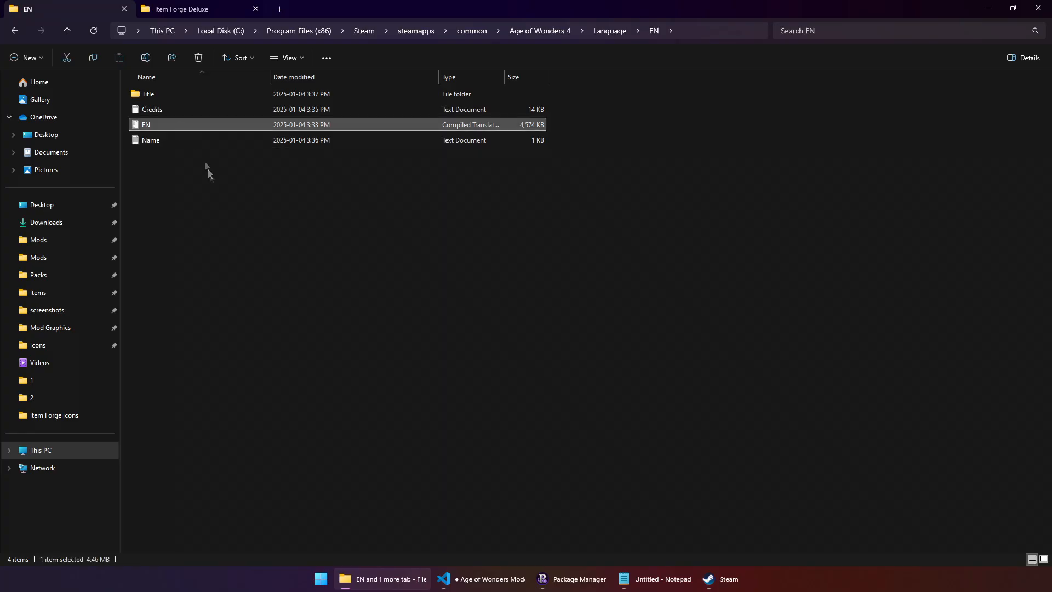
key(ctrl+c)
click(209, 205)
key(ctrl+v)
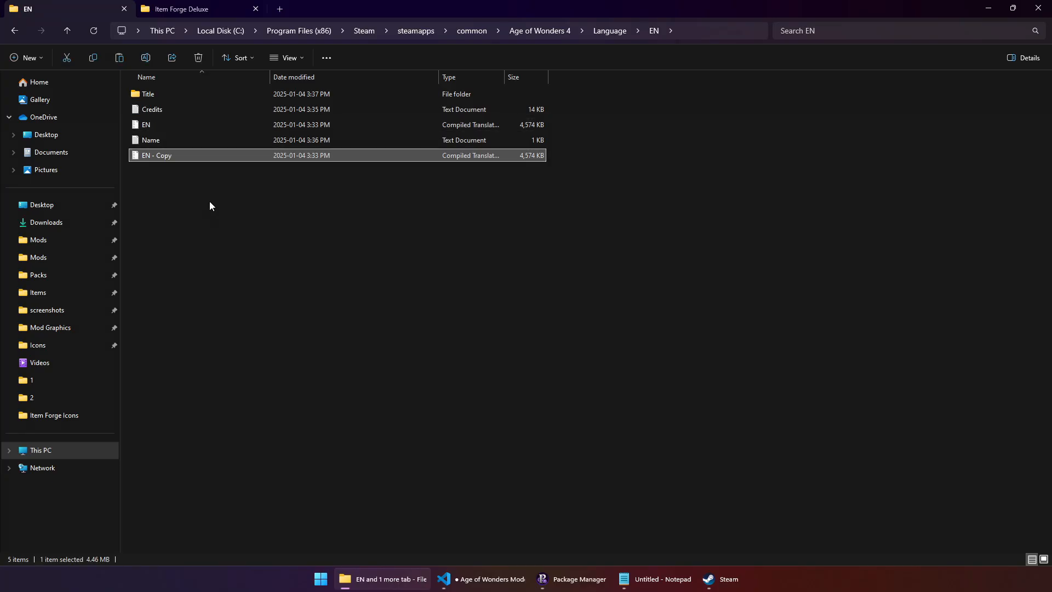
- Rename the copied EN translation file as ~DEV
click(172, 156)
click(173, 156)
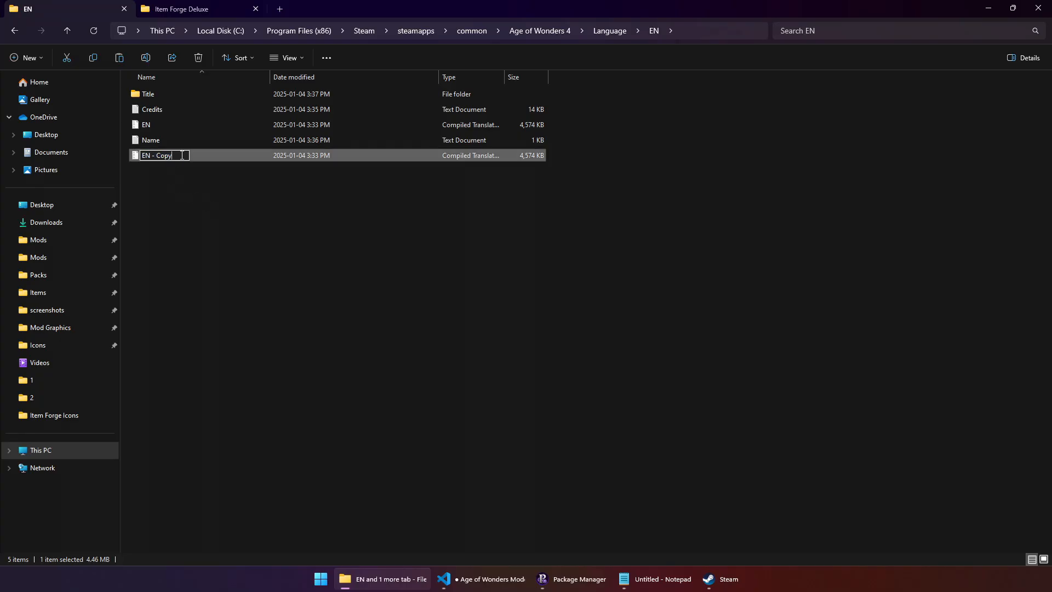
key(BackSpace)
key(ctrl+a)
text(~)
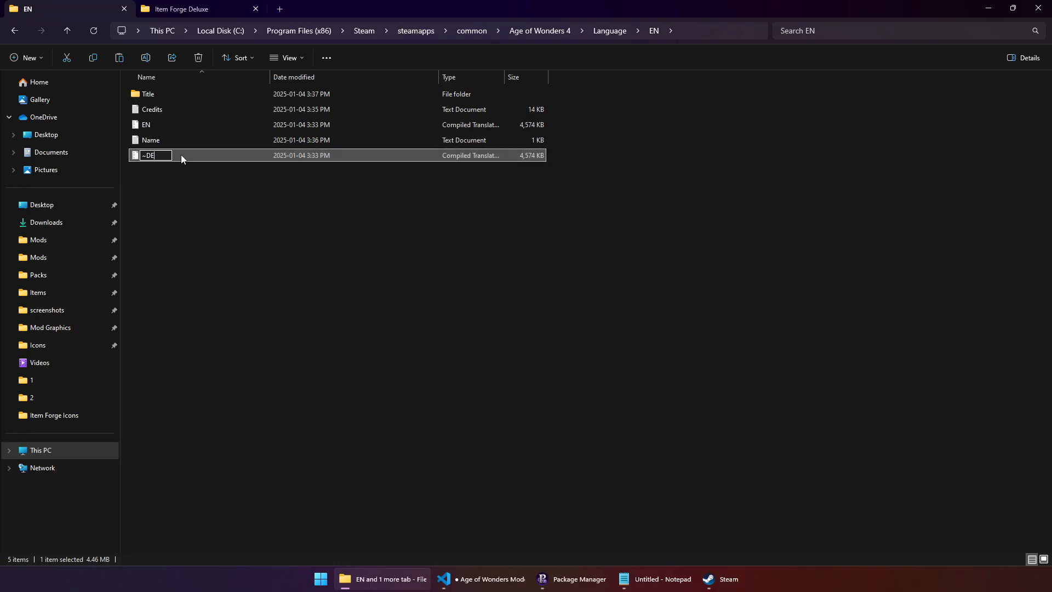
text(DEV)
key(Return)
- Switch to Package Manager, launch the Resource Editor and reopen the recent file More Traits - Traits.rpk
click(569, 581)
click(321, 142)
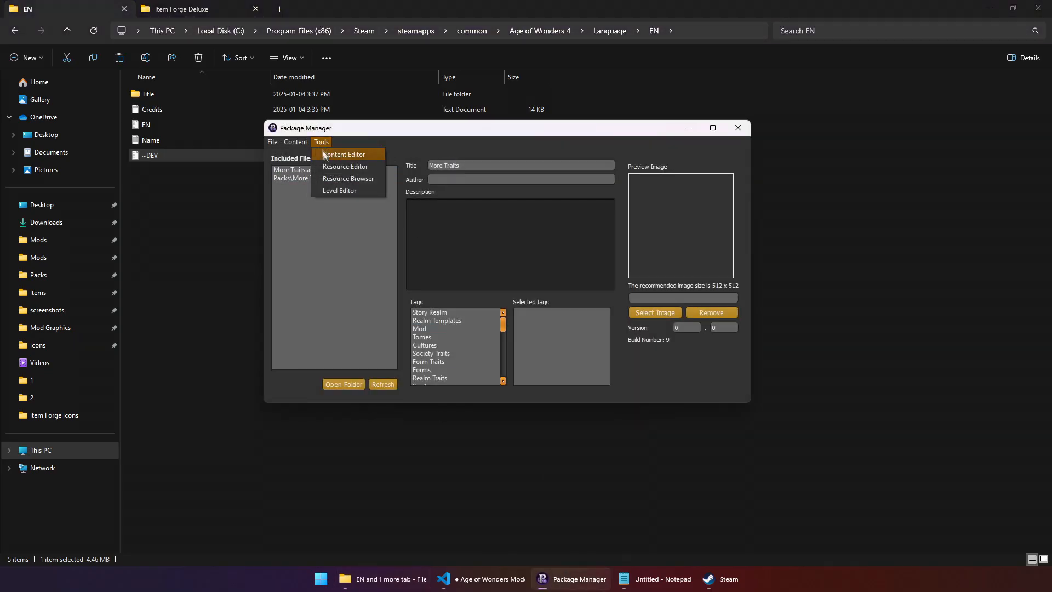
click(330, 165)
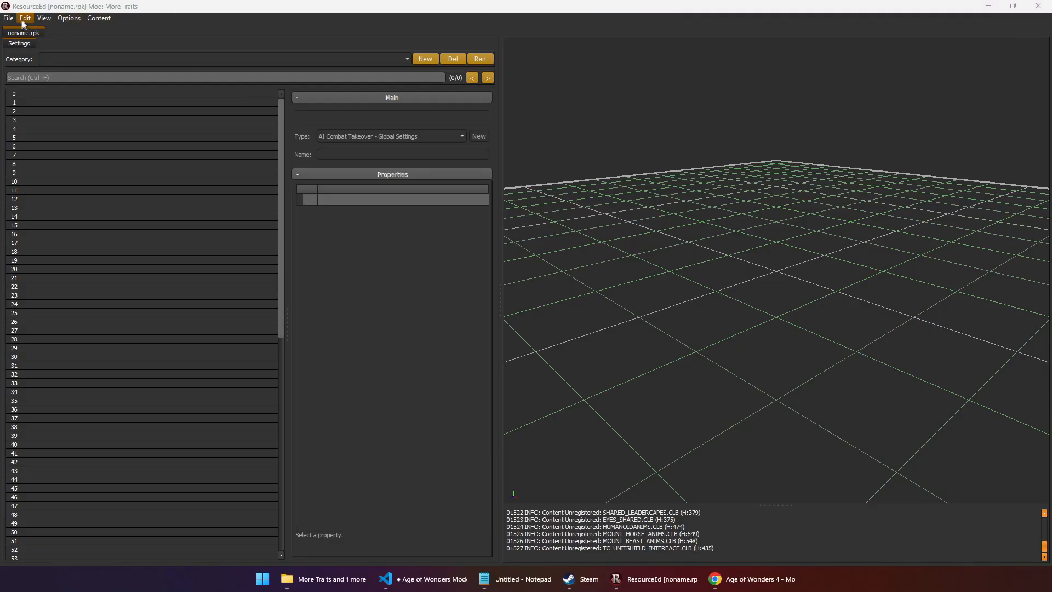
click(9, 18)
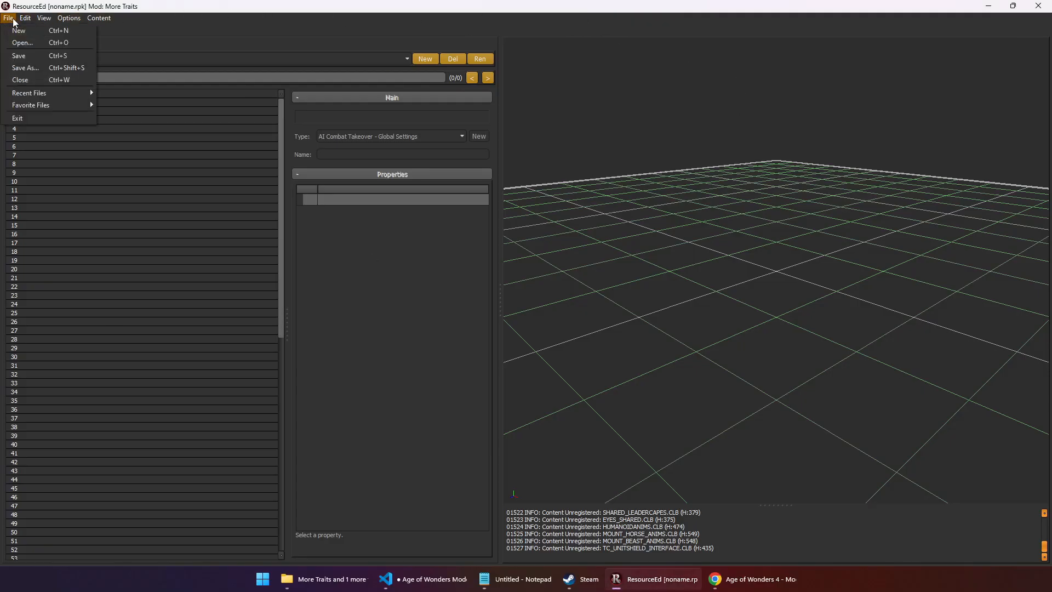
mouse_move(44, 94)
click(173, 93)
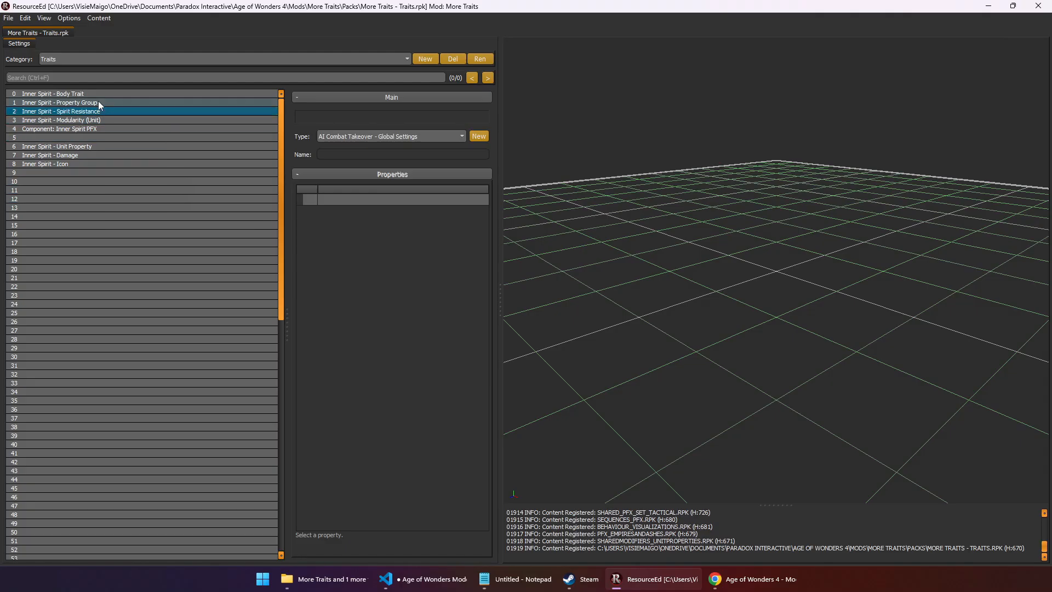
- Narrow the resource list and view the localized strings for the Inner Spirit - Body Trait's Screen Name, cancelling without changes
drag(286, 228, 207, 236)
click(466, 234)
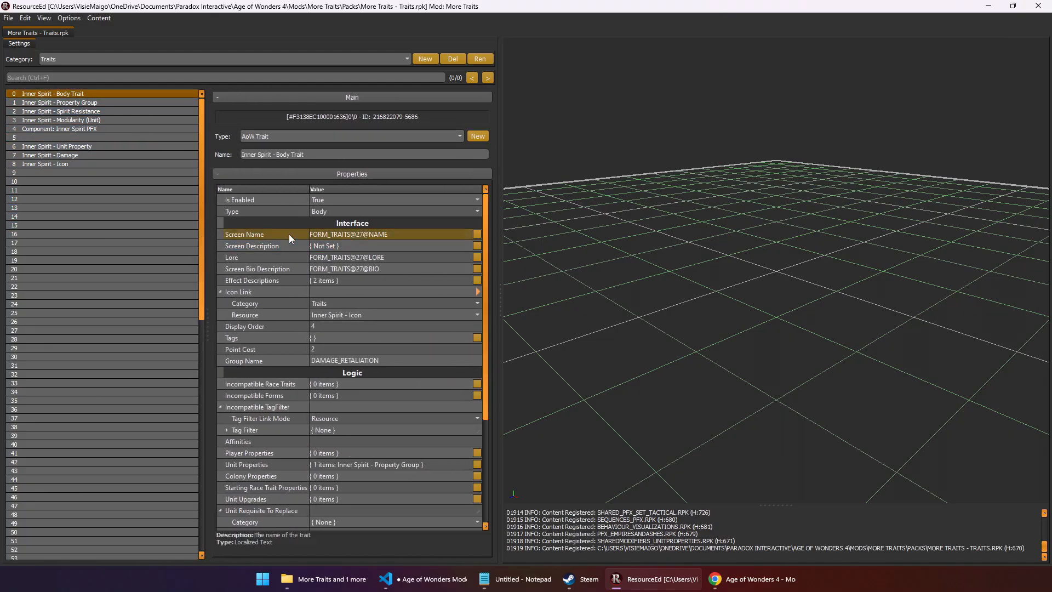
click(476, 234)
drag(481, 204, 423, 205)
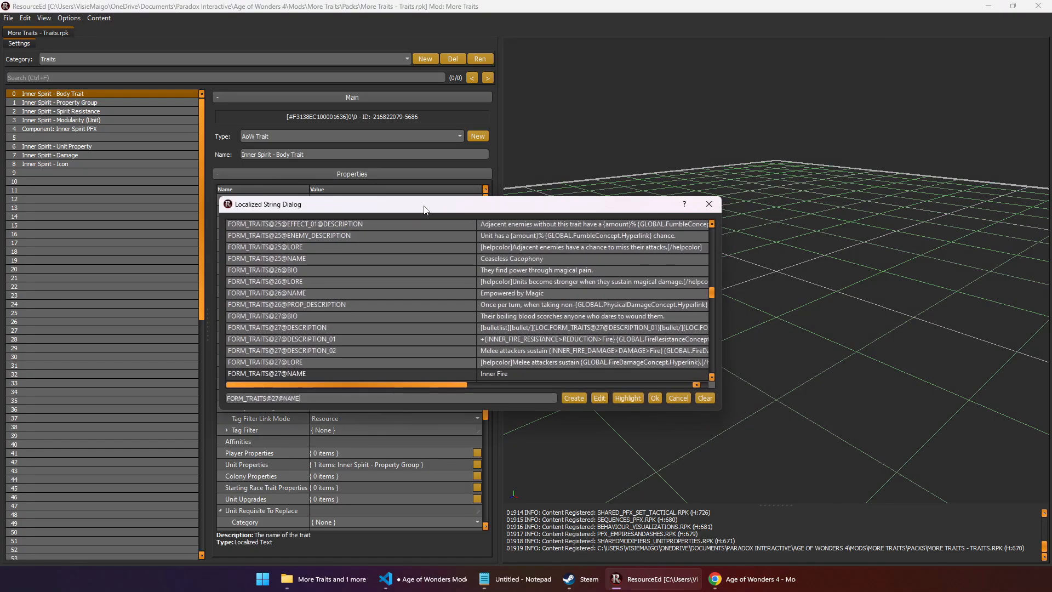
click(373, 261)
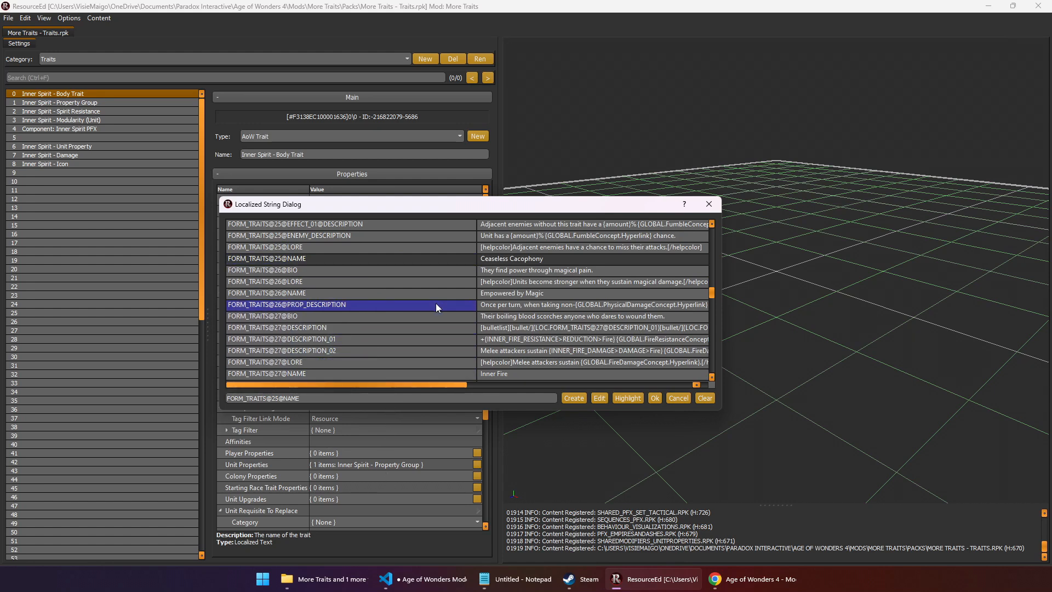
click(671, 398)
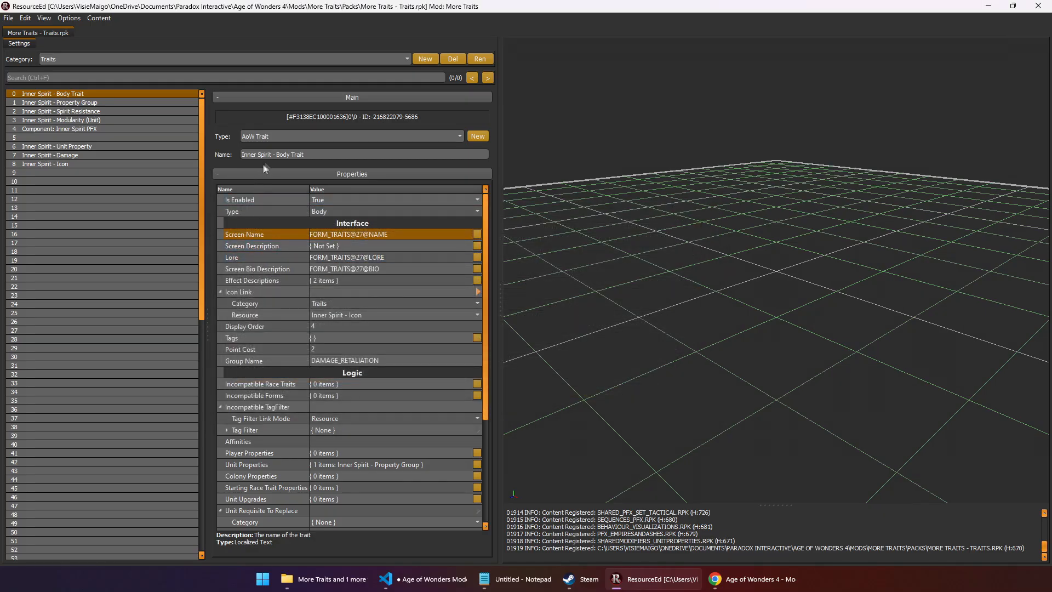
- Examine the localized strings linked to the body trait's Lore and Screen Bio Description, closing each list without changes
click(278, 268)
click(280, 258)
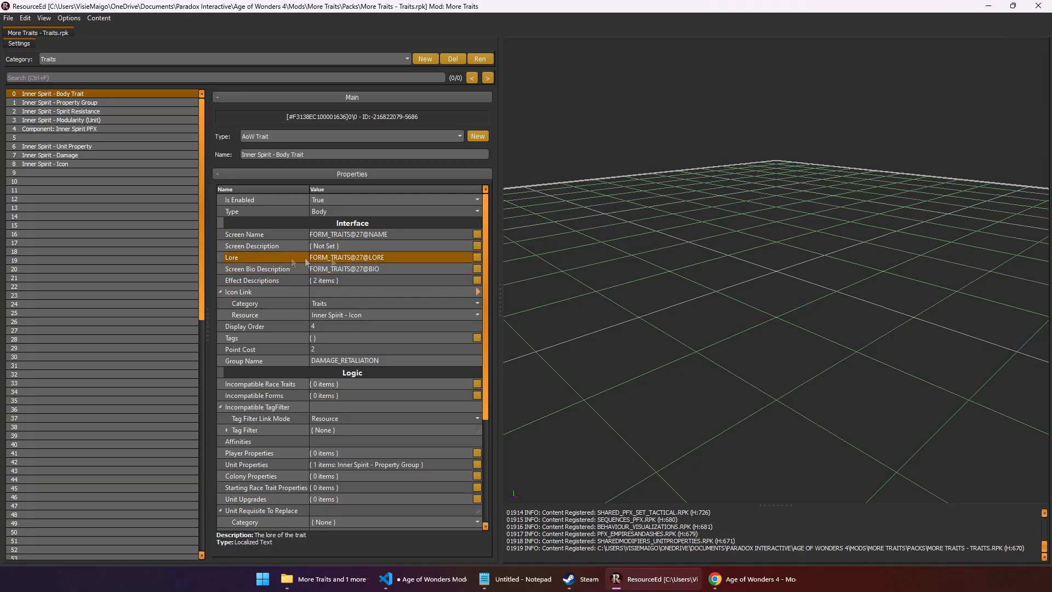
click(476, 258)
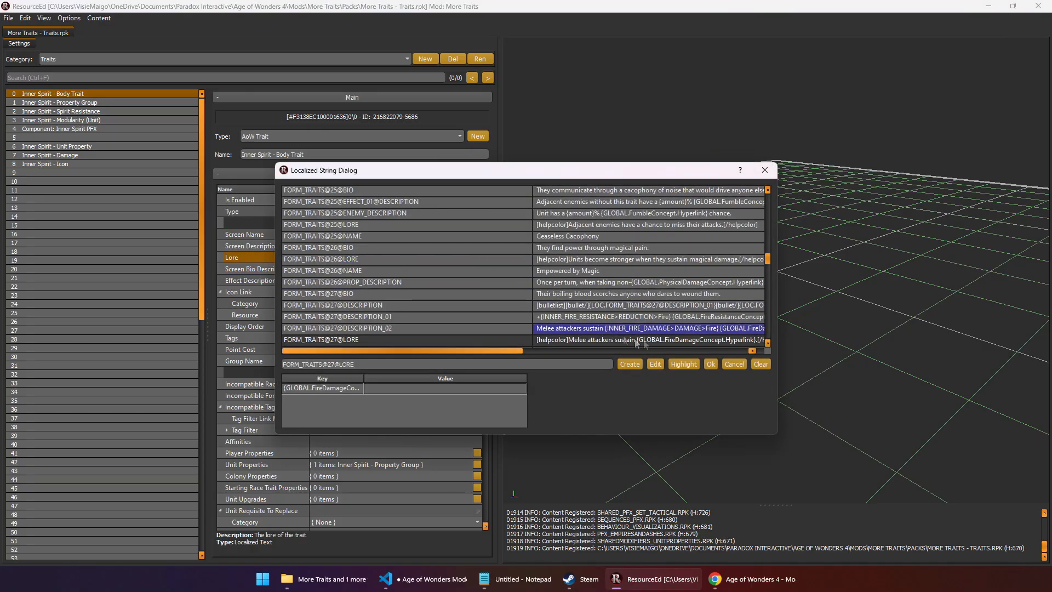
drag(776, 334, 930, 334)
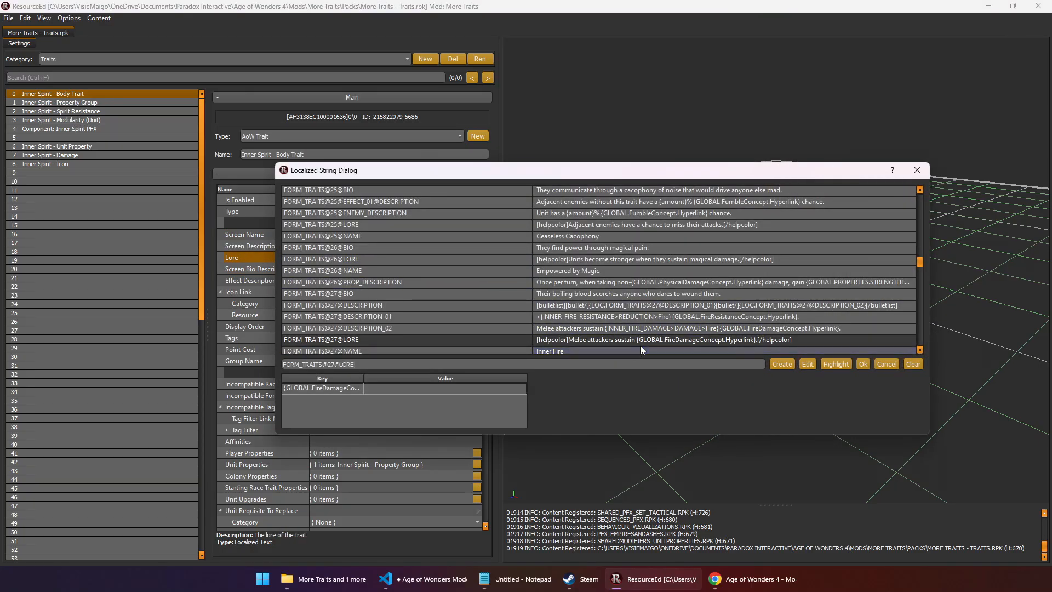
click(917, 170)
click(477, 268)
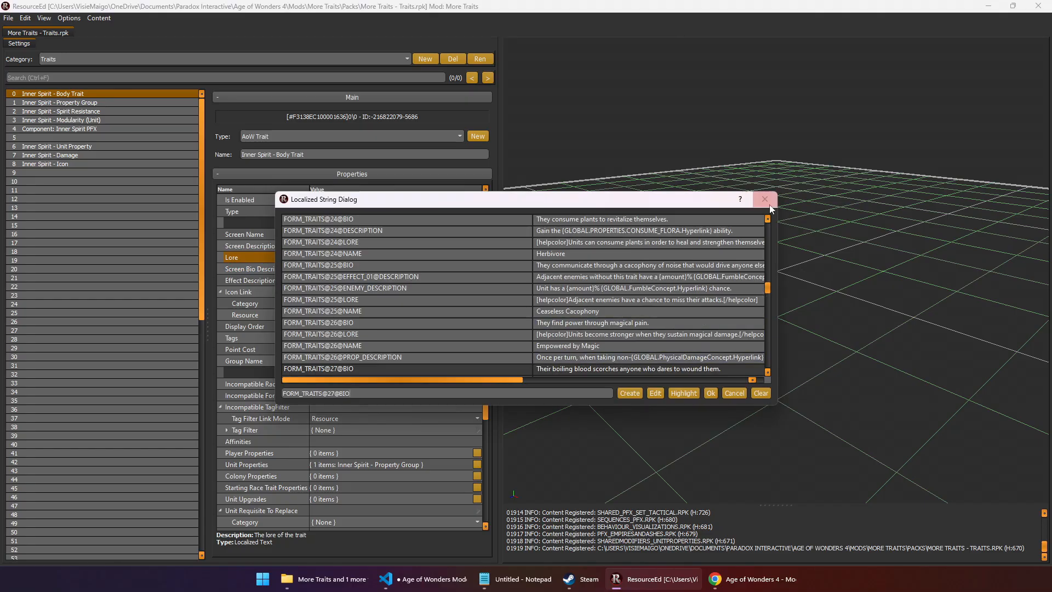
click(765, 199)
- Examine the body trait's Effect Descriptions strings in a widened dialog, then close it without changes
click(476, 280)
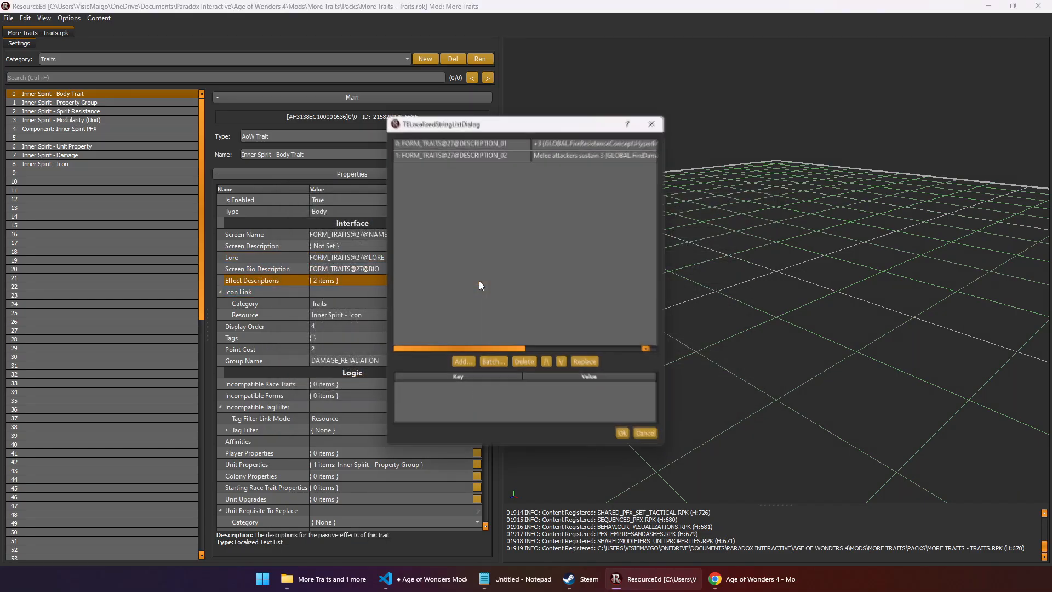
drag(666, 197, 905, 195)
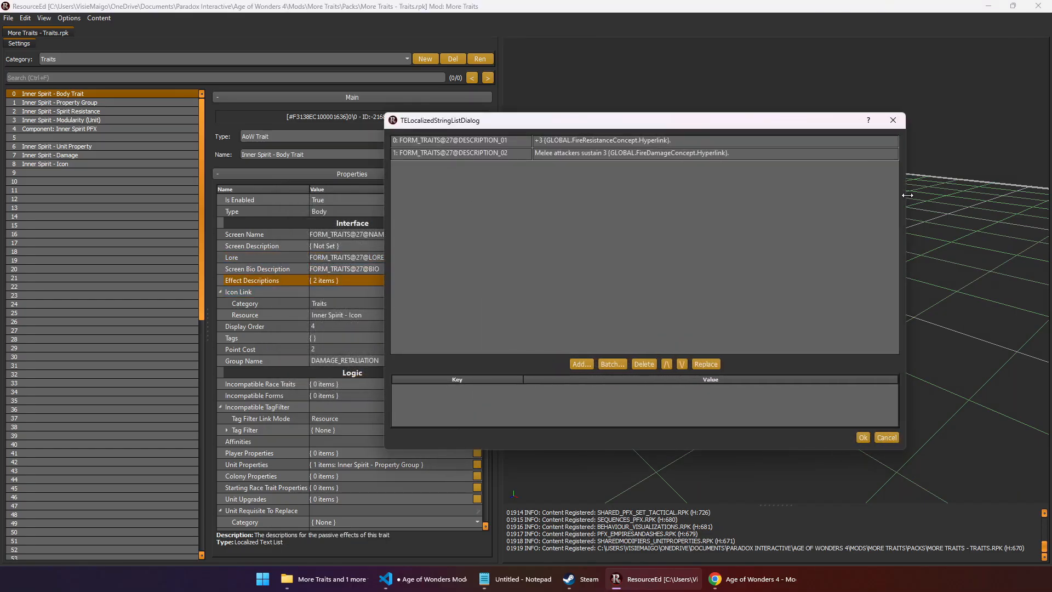
click(890, 141)
click(894, 120)
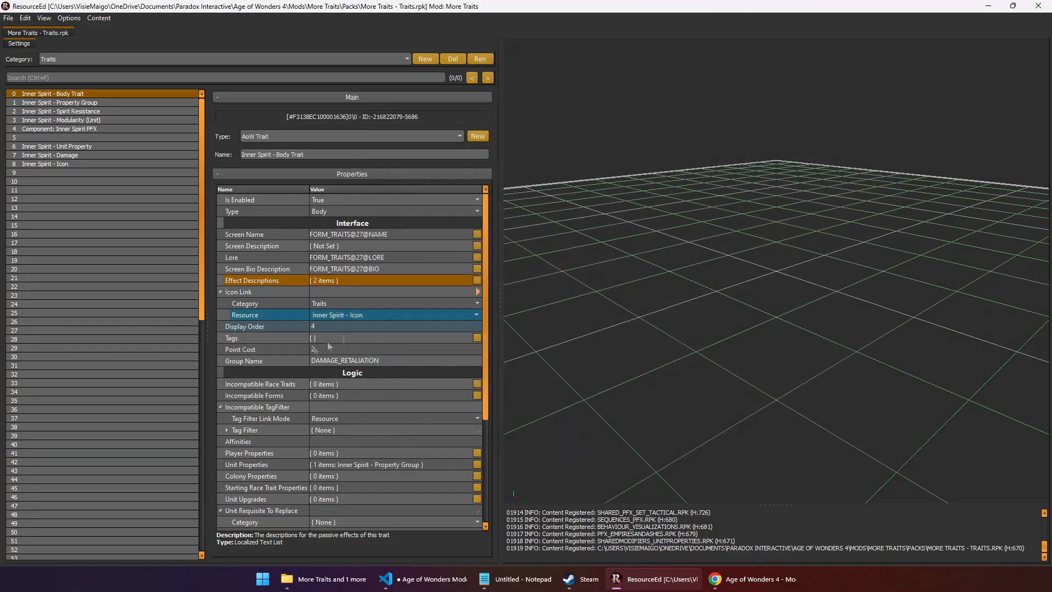
- Look through the text properties of the Inner Spirit Property Group, Spirit Resistance and Modularity (Unit) resources
click(61, 102)
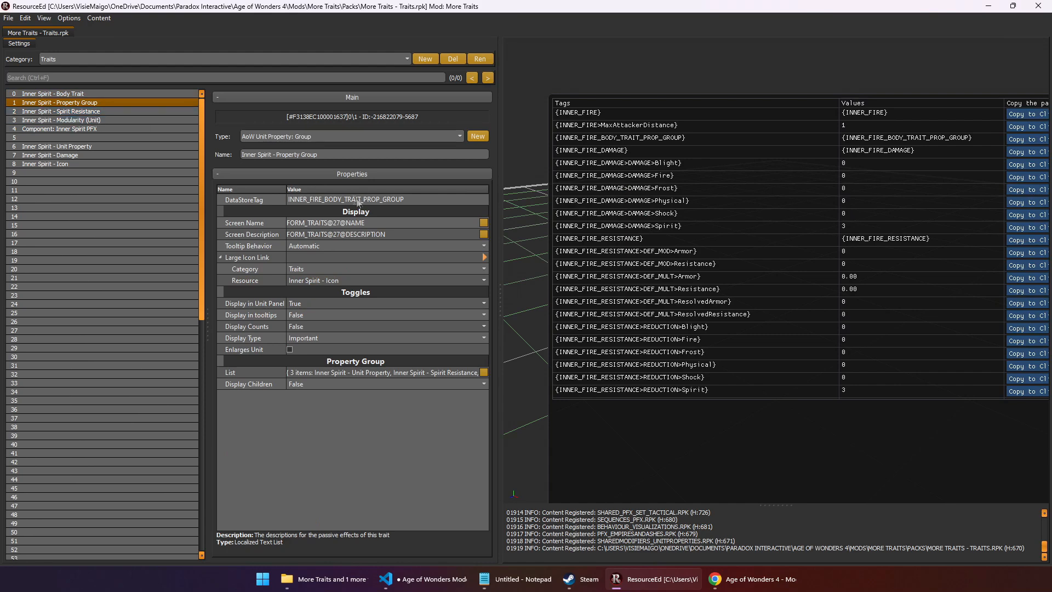
click(252, 234)
click(103, 114)
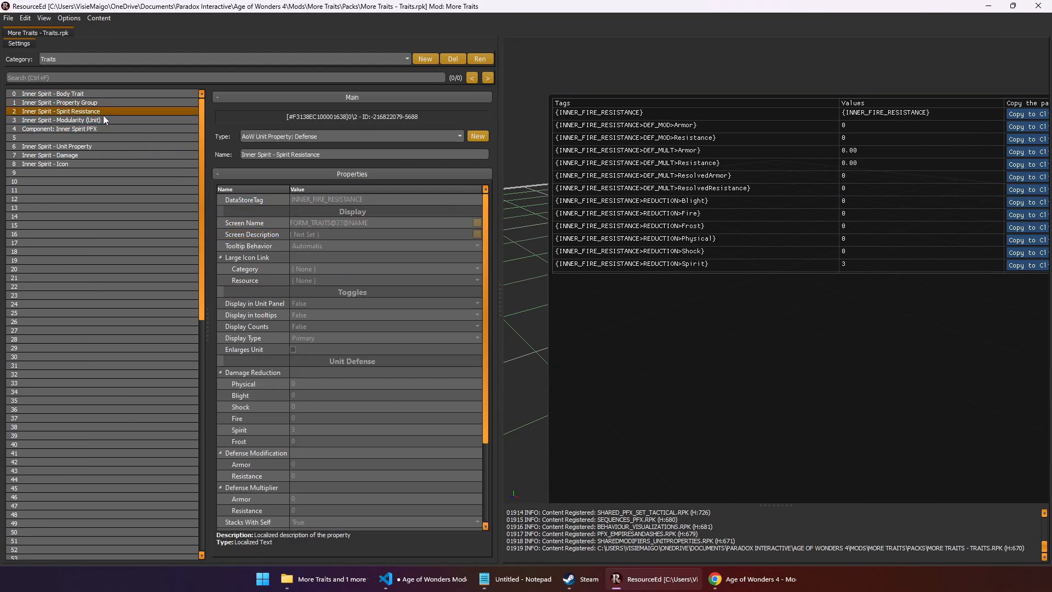
click(97, 120)
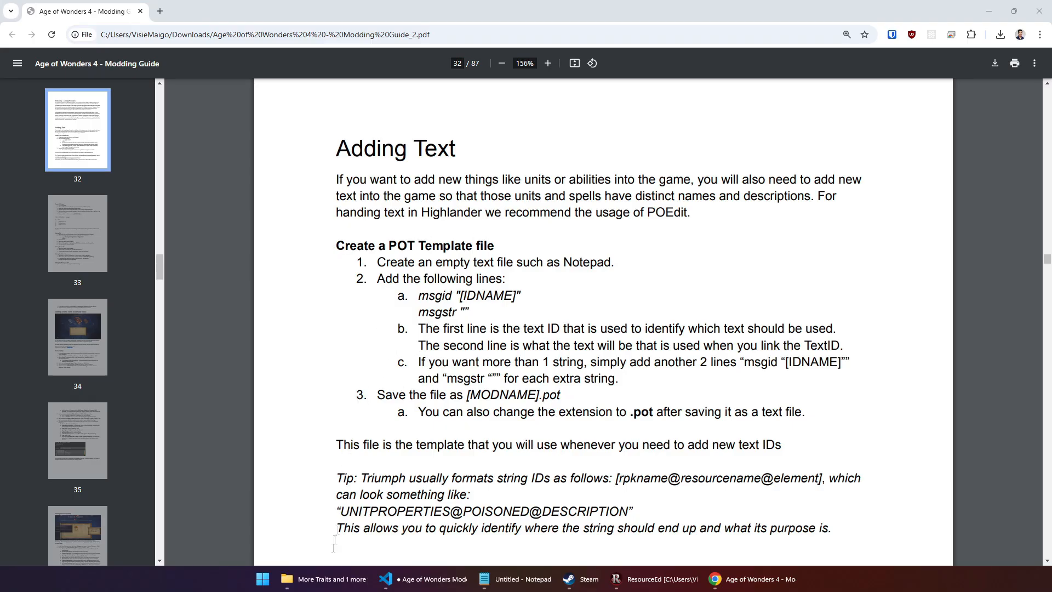
- In File Explorer, examine the language files in the EN folder under the Age of Wonders 4 installation's Language folder, then return to Language
click(324, 579)
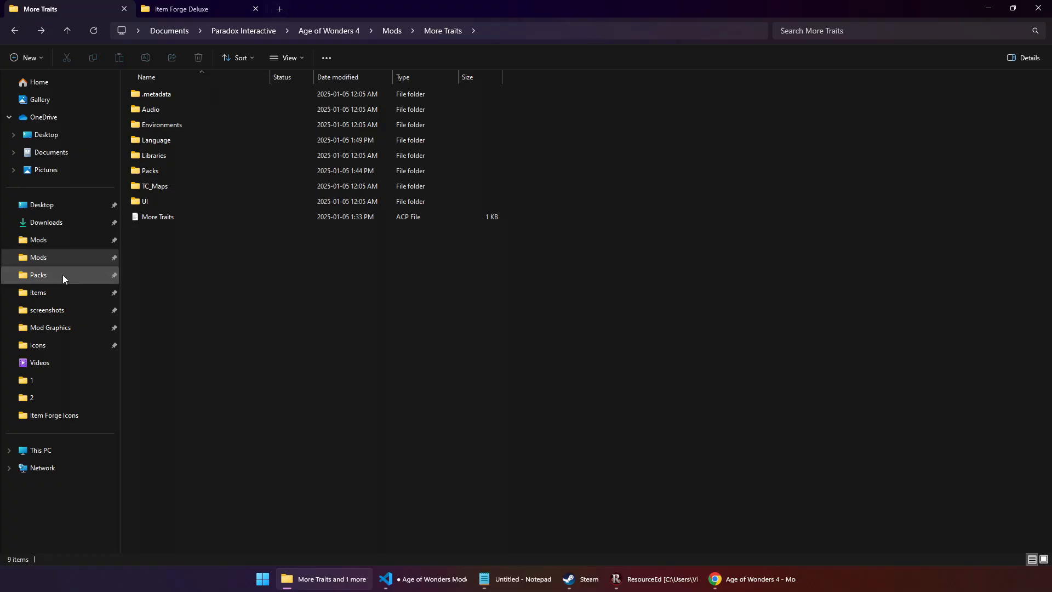
click(27, 277)
click(529, 32)
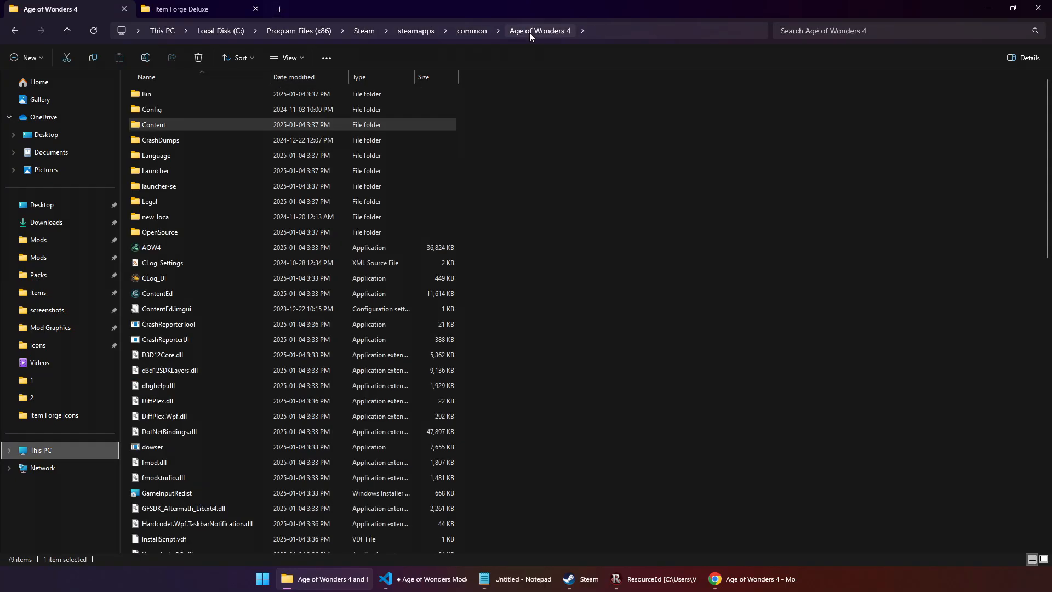
double_click(177, 151)
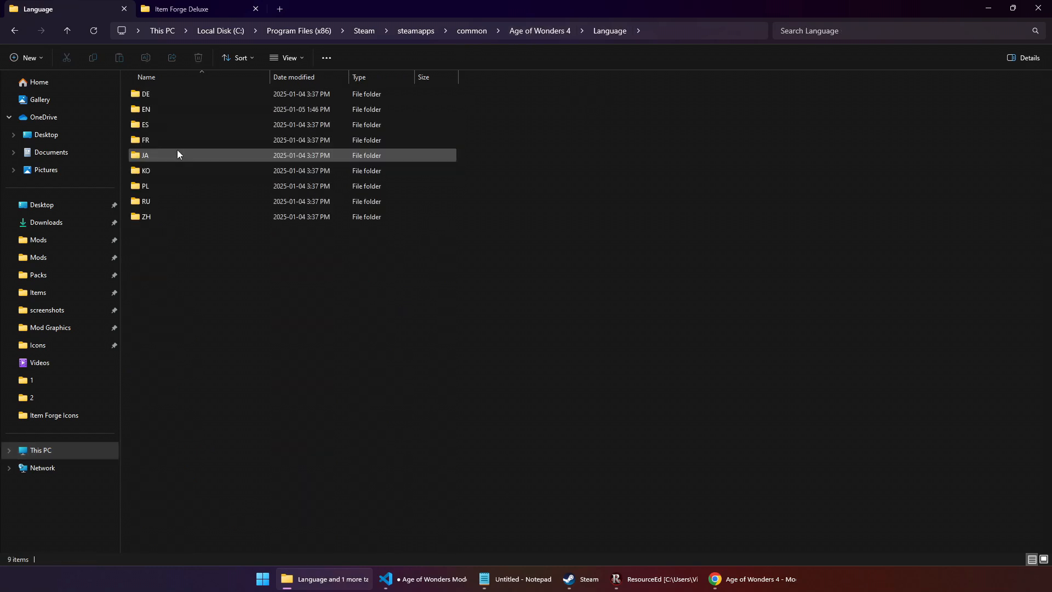
click(170, 108)
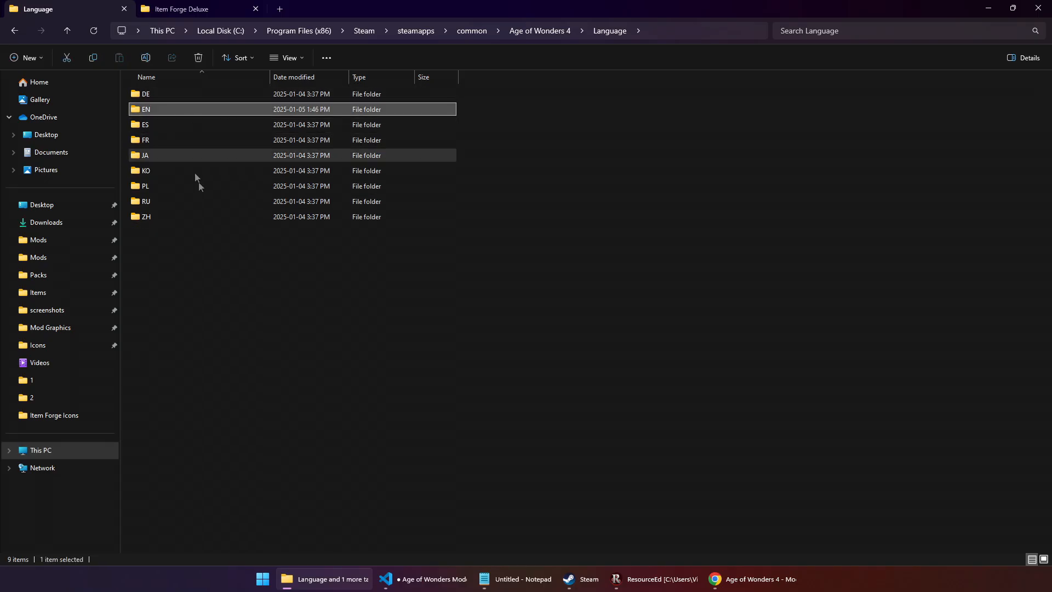
double_click(186, 108)
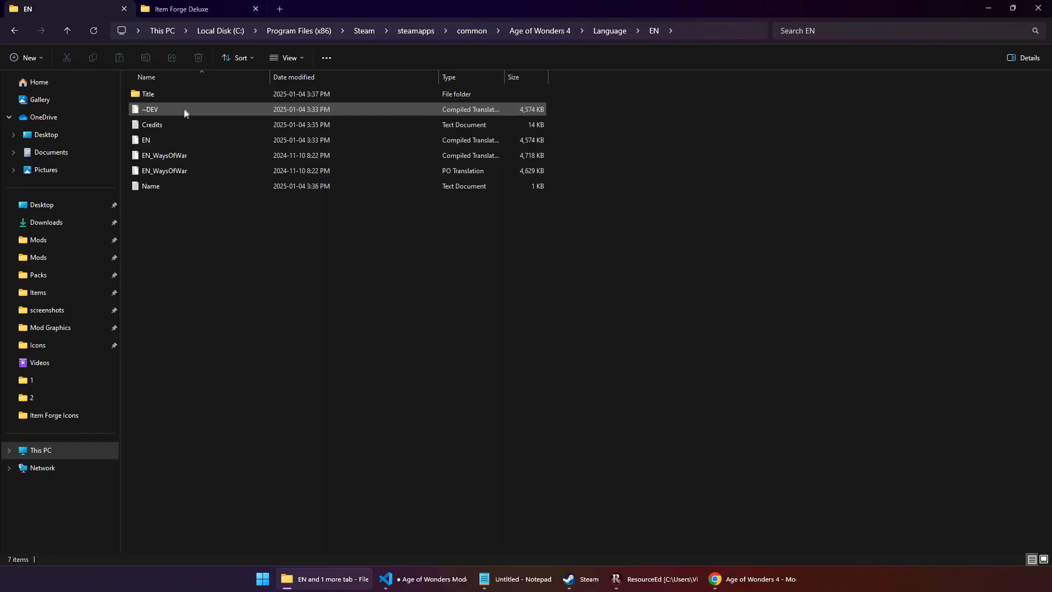
click(159, 187)
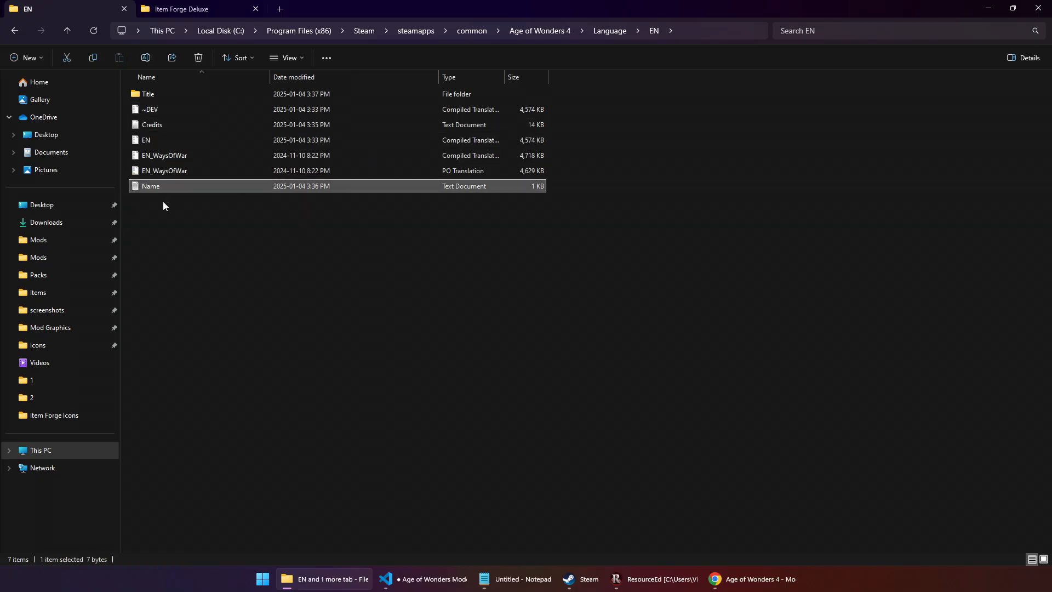
click(174, 141)
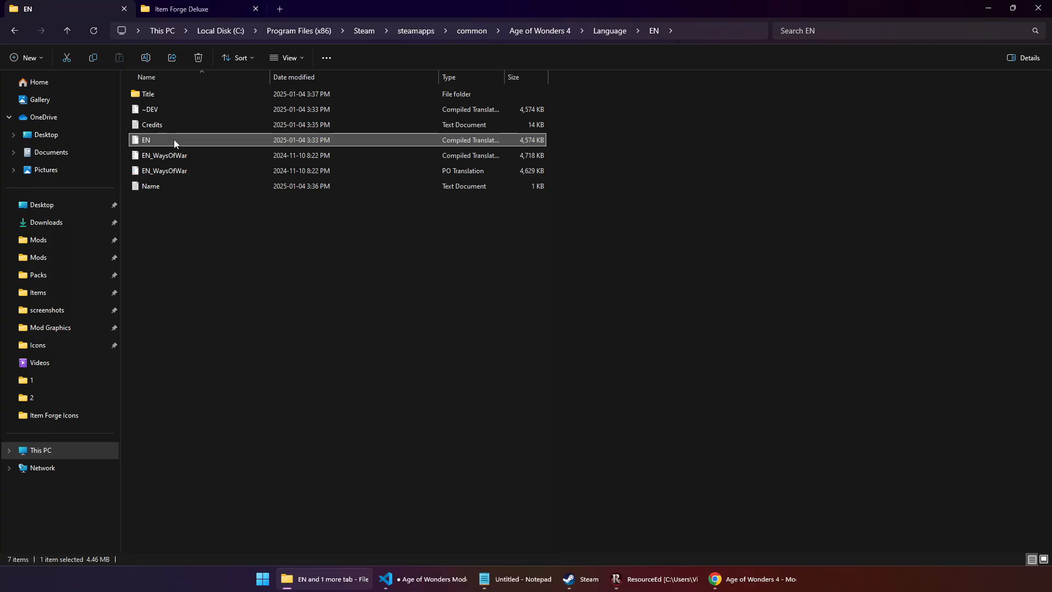
key(BackSpace)
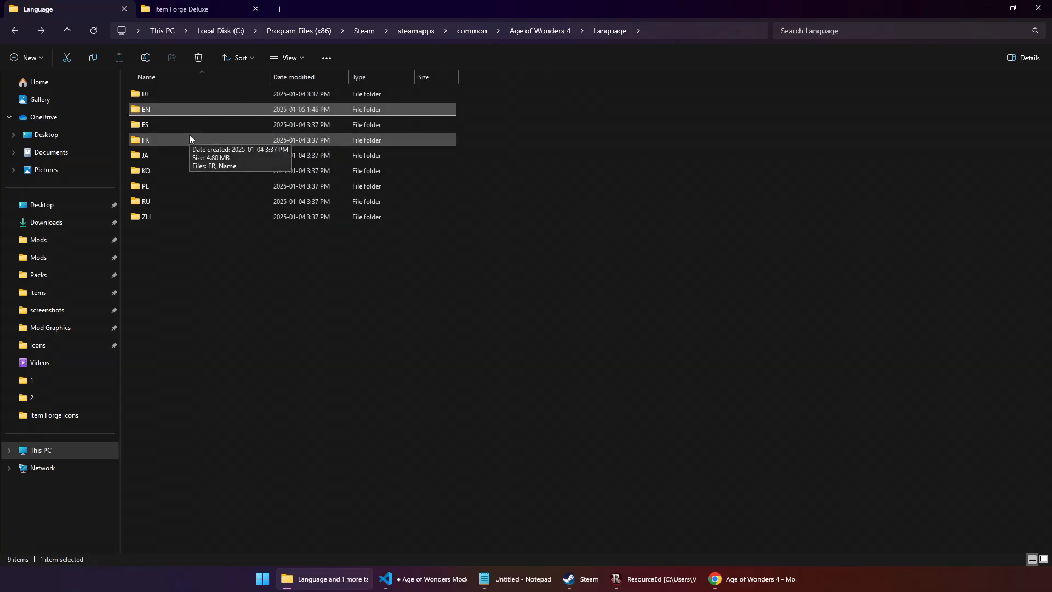
drag(213, 261, 164, 133)
click(216, 270)
drag(216, 269, 160, 127)
click(611, 283)
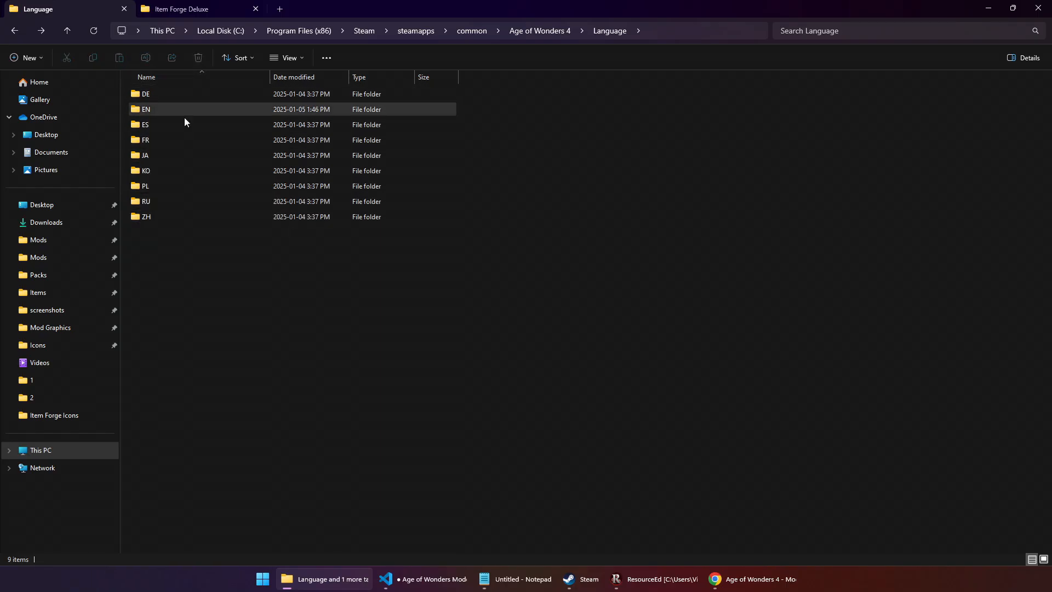
drag(194, 252, 159, 131)
click(135, 86)
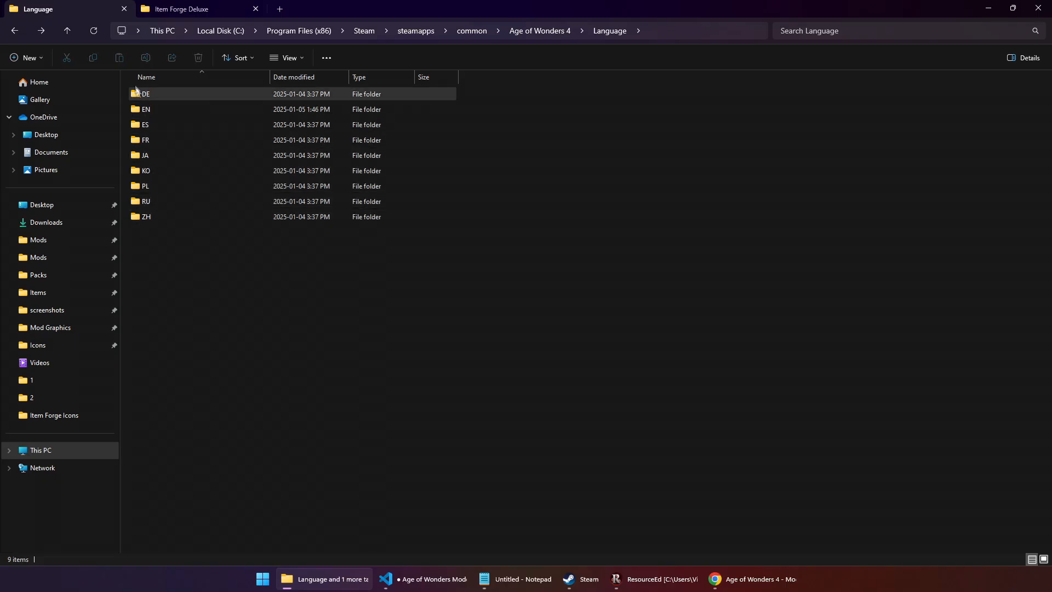
click(180, 109)
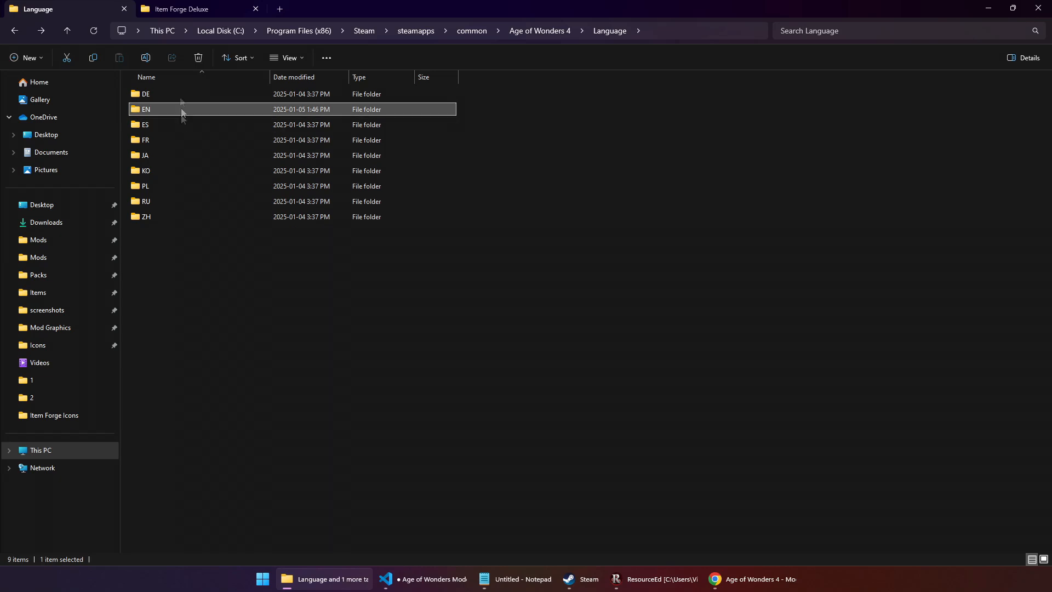
- Create a folder named EN inside the More Traits mod's Language folder
click(61, 253)
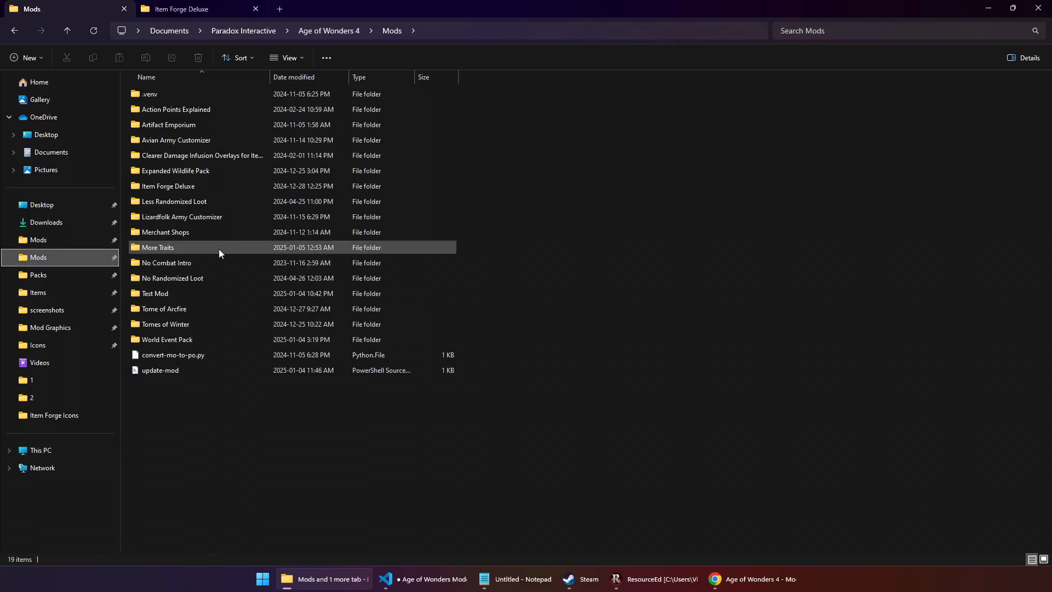
double_click(193, 245)
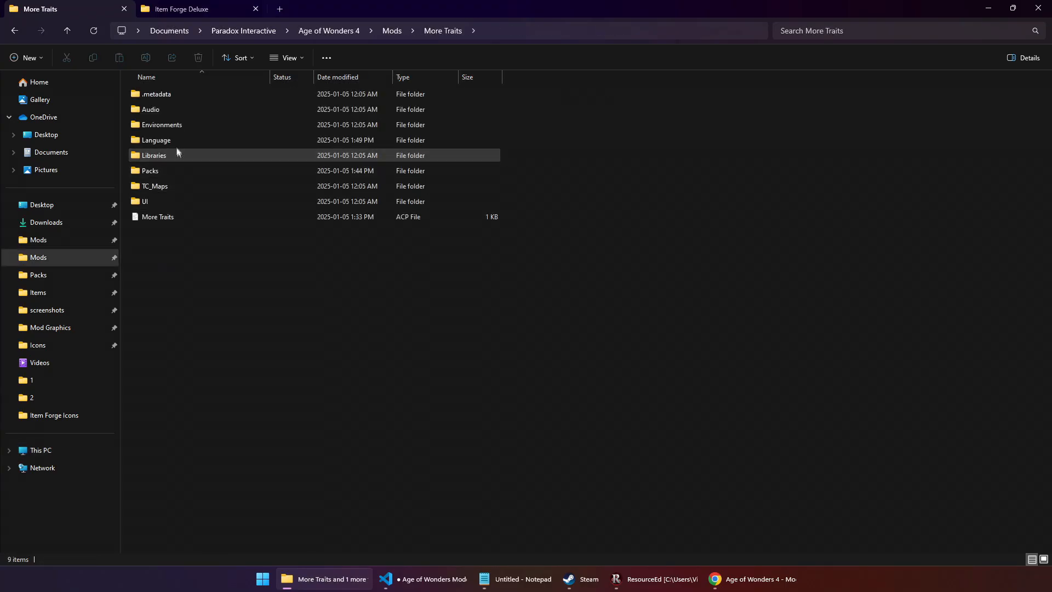
double_click(176, 141)
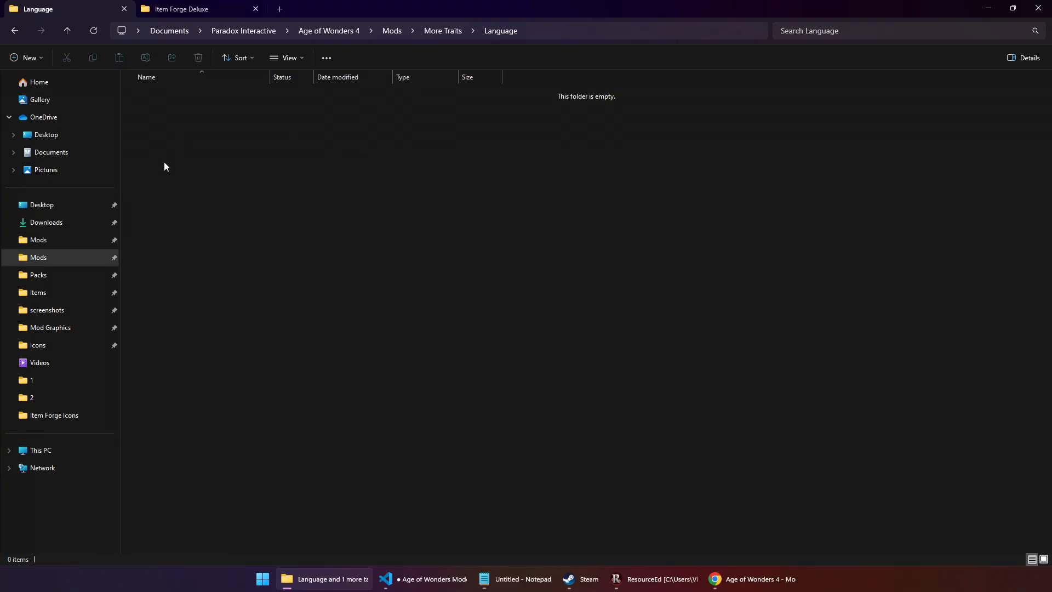
right_click(158, 145)
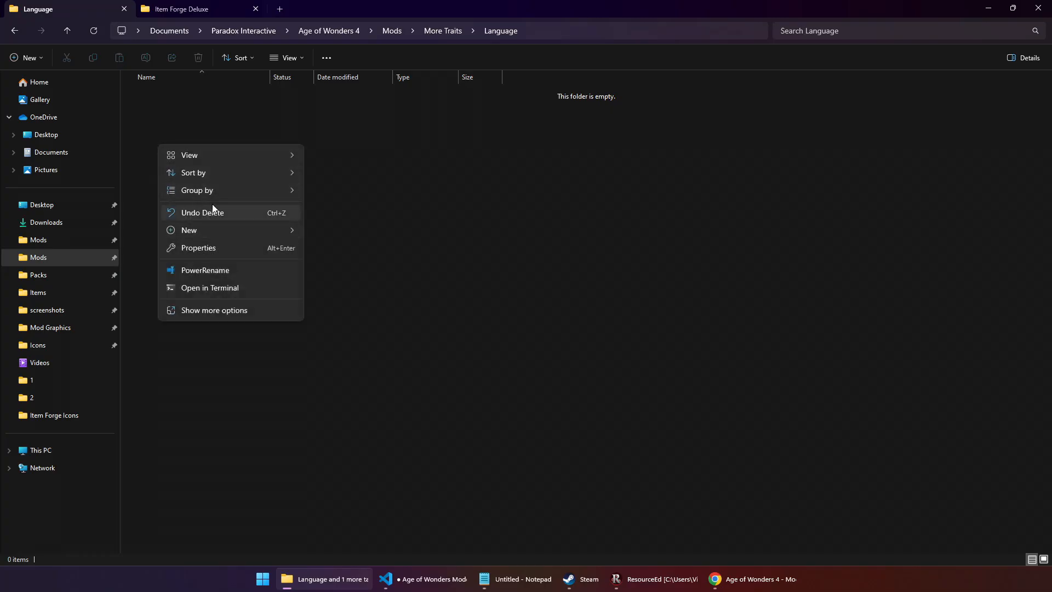
mouse_move(217, 231)
click(341, 232)
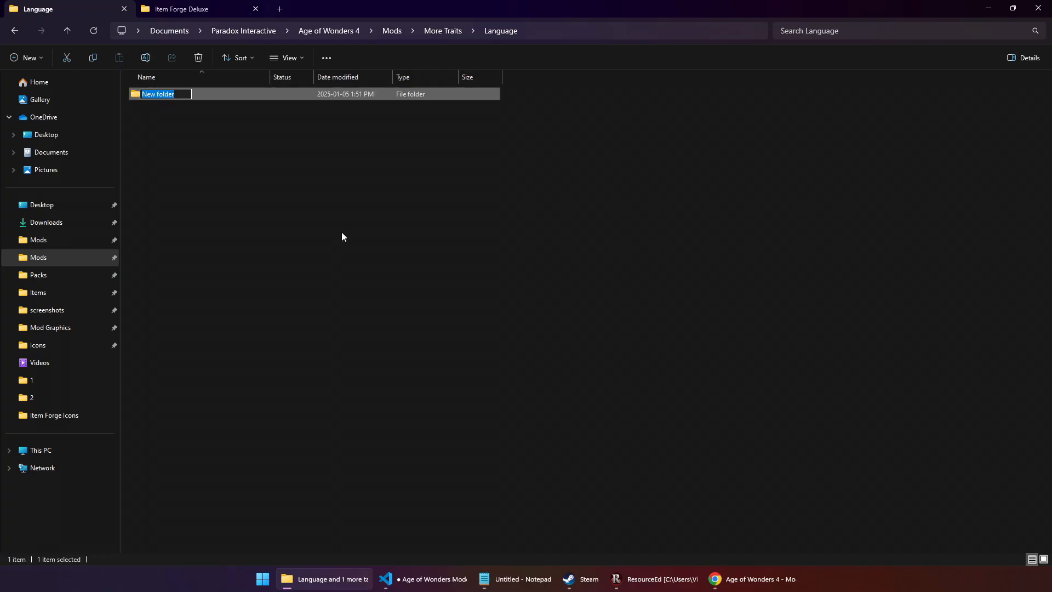
text(EN)
key(Return)
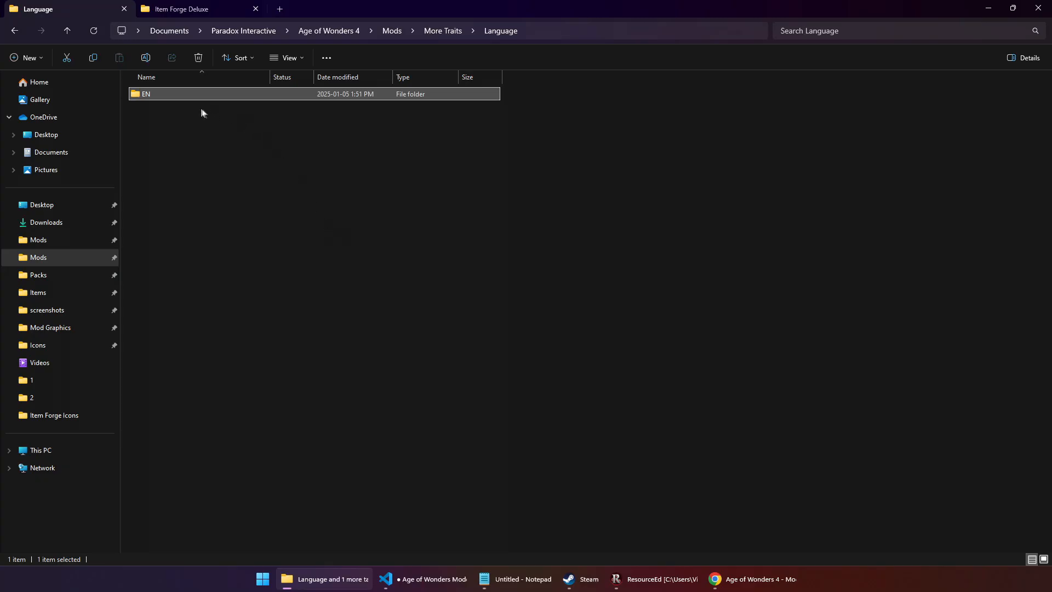
- Create a text document called Name inside the mod's new EN folder
double_click(178, 94)
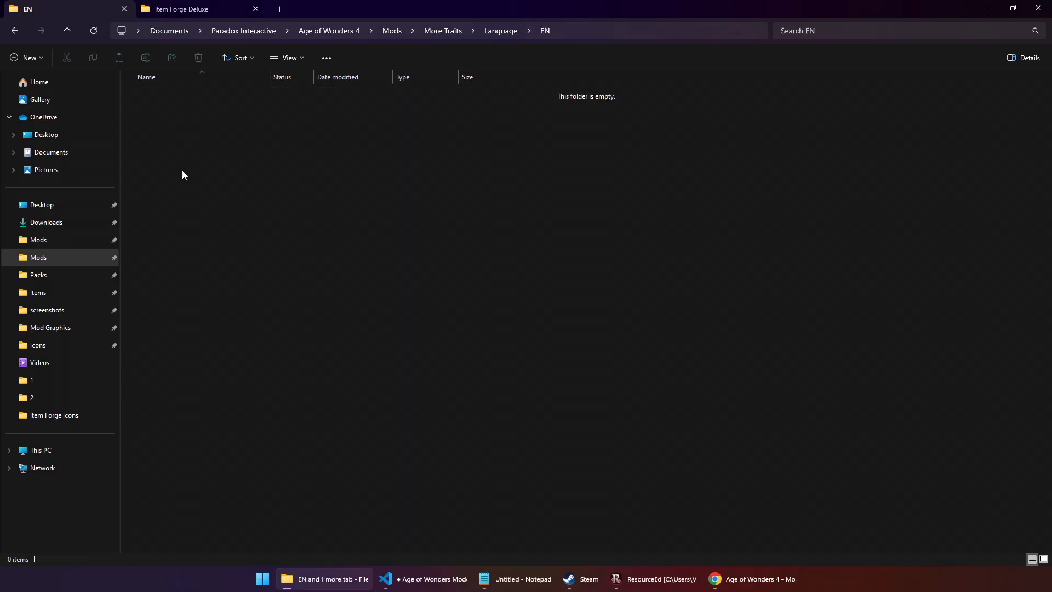
right_click(162, 172)
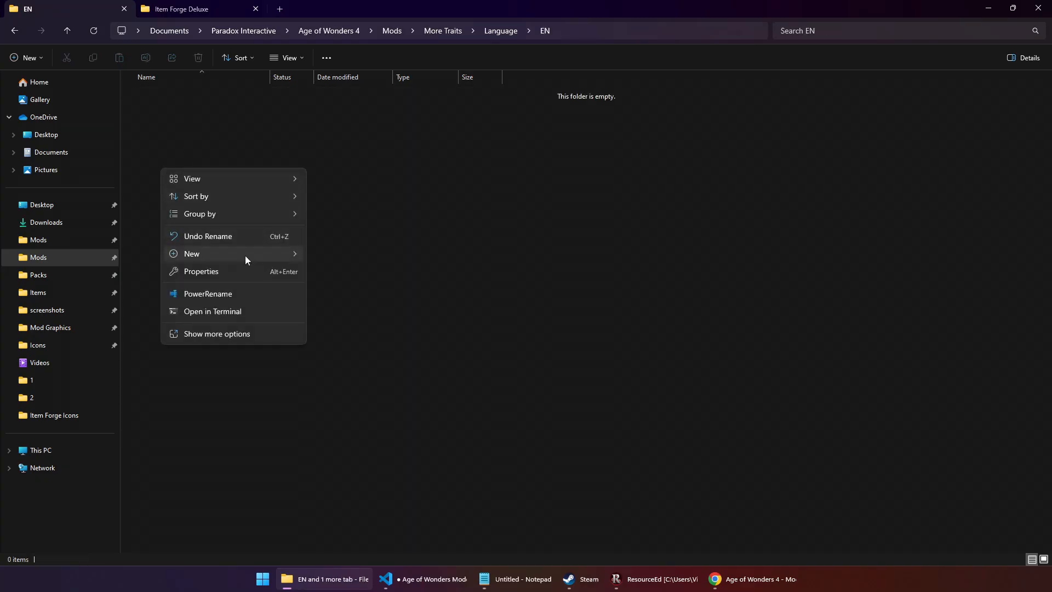
mouse_move(245, 255)
click(341, 308)
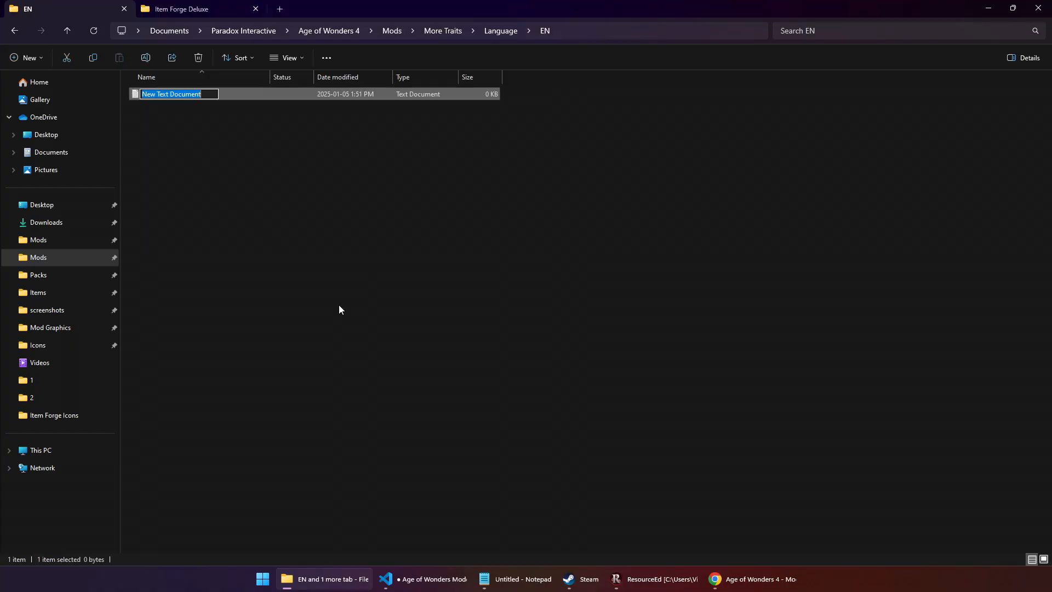
text(Name)
key(Return)
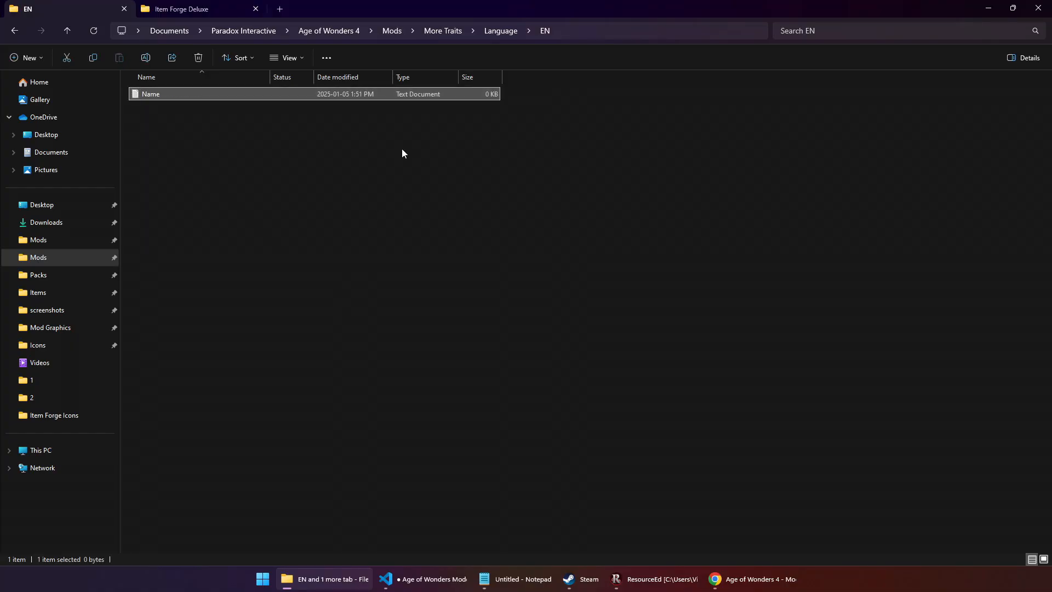
- Enter "English" as the content of the mod's Name text file, save it and close it
double_click(169, 94)
text(English)
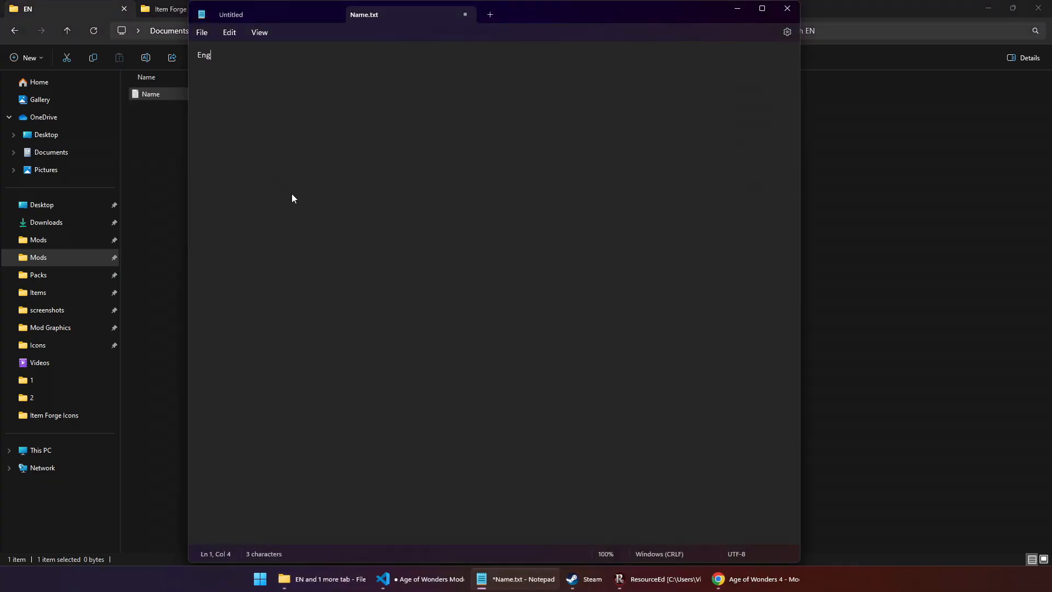
middle_click(371, 16)
click(149, 136)
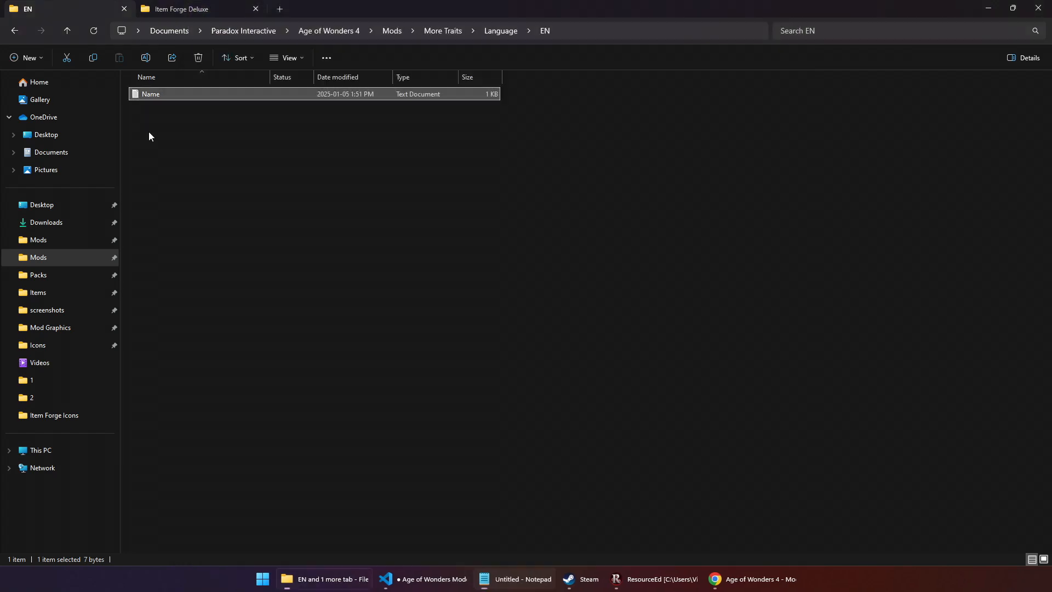
- Go back to the game installation's Language\EN folder and view the content of its Name text file, closing it without changes
right_click(18, 34)
click(39, 46)
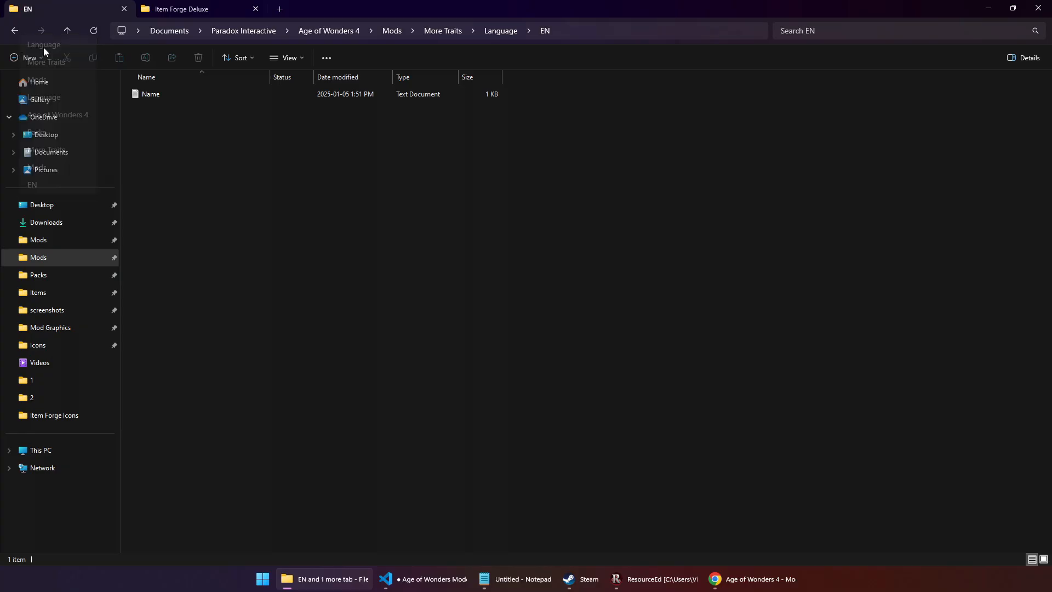
right_click(18, 33)
click(43, 183)
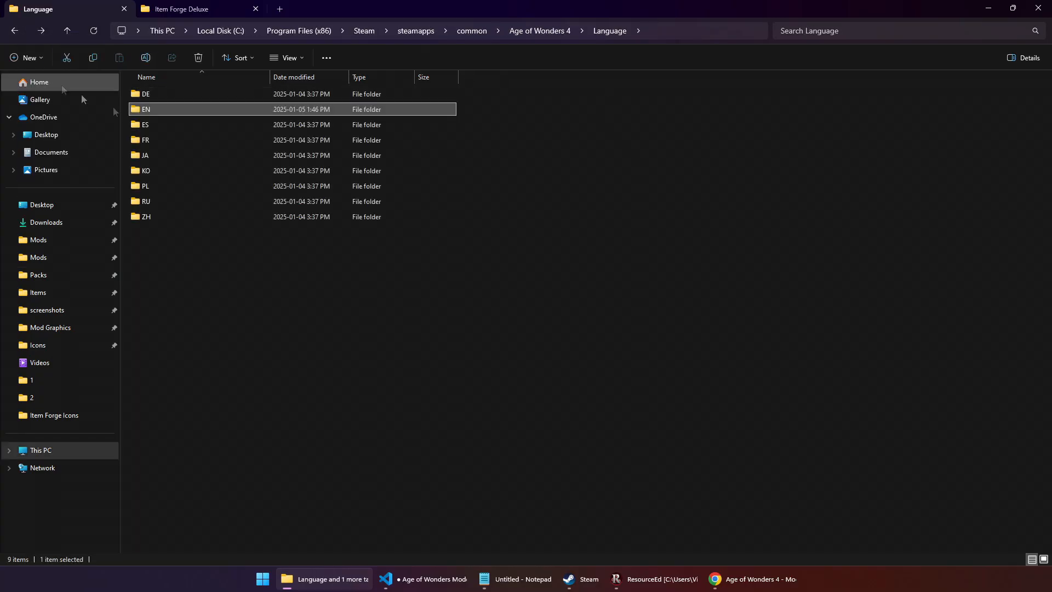
double_click(160, 113)
double_click(165, 186)
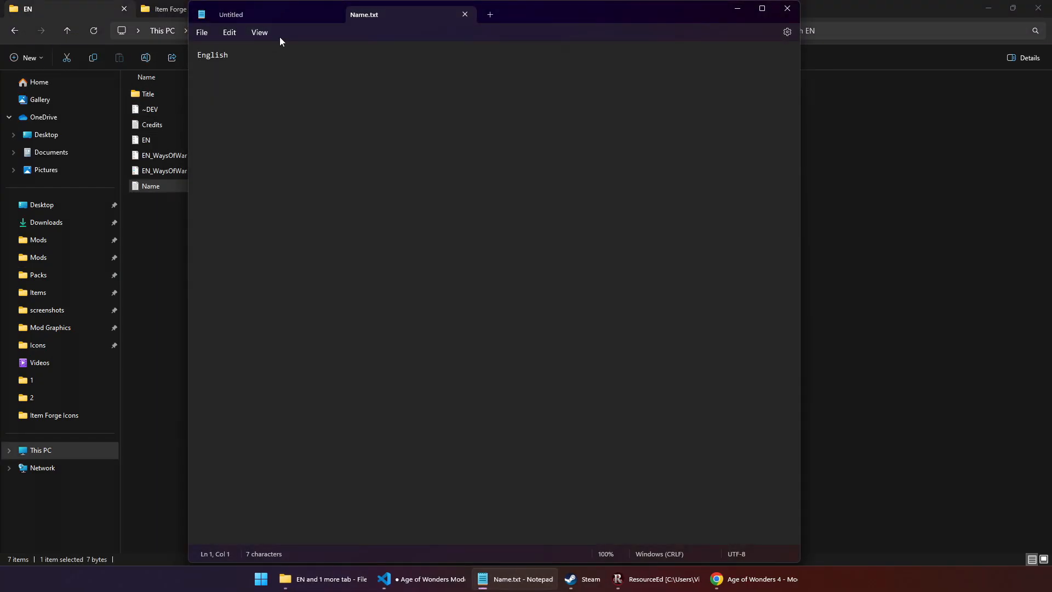
key(ctrl+a)
click(508, 94)
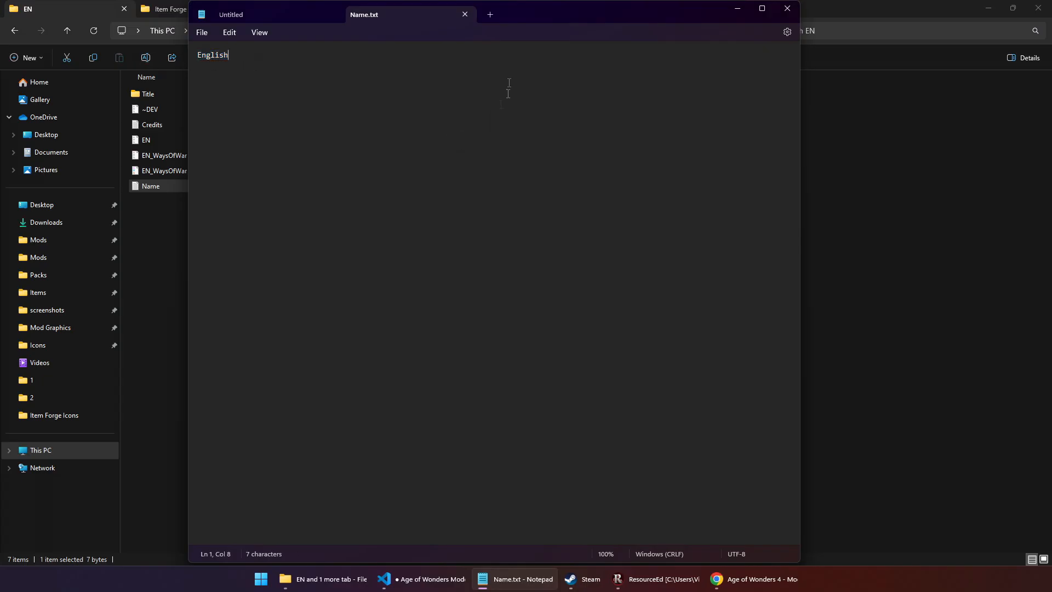
middle_click(381, 13)
click(165, 254)
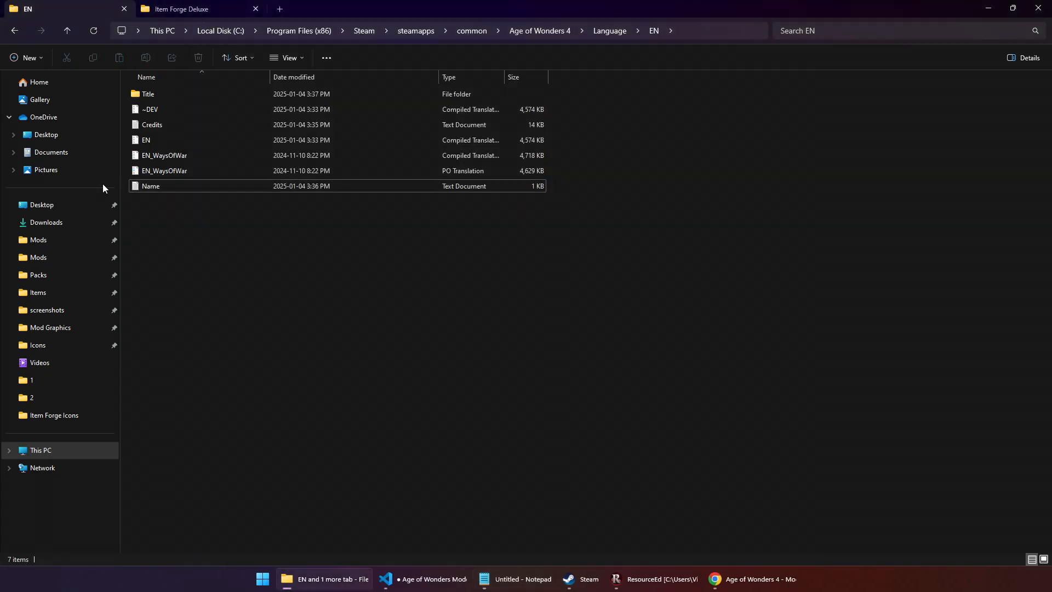
- Return to the EN folder within the More Traits mod's Language folder
right_click(16, 31)
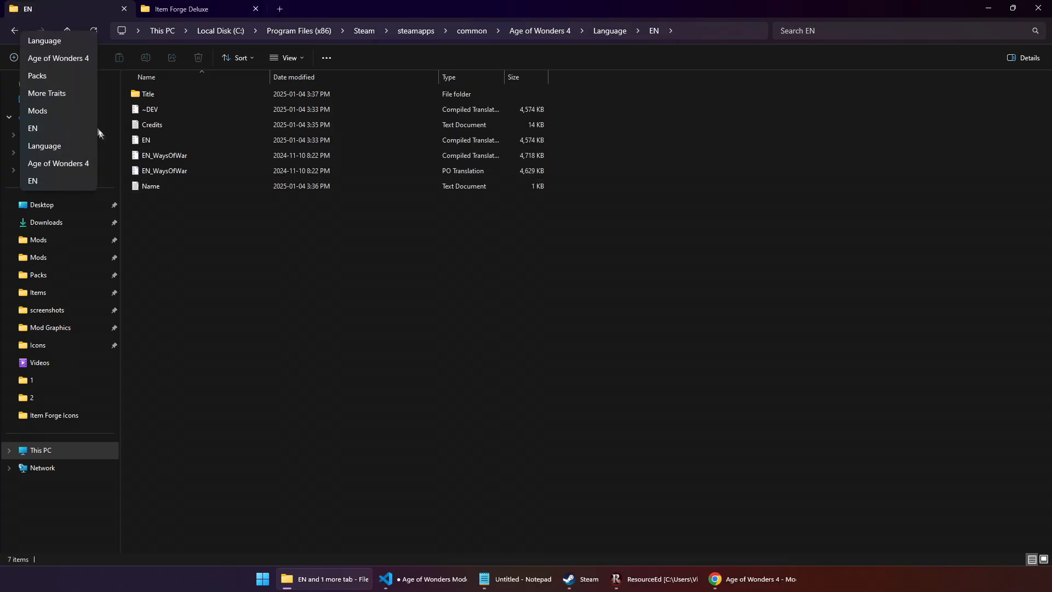
click(67, 93)
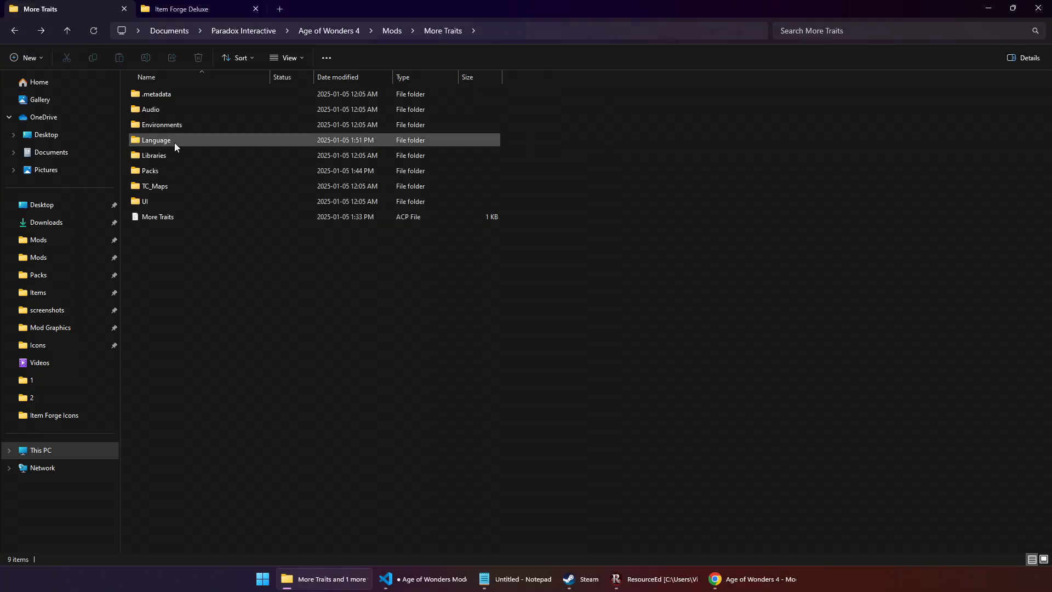
double_click(174, 143)
click(174, 94)
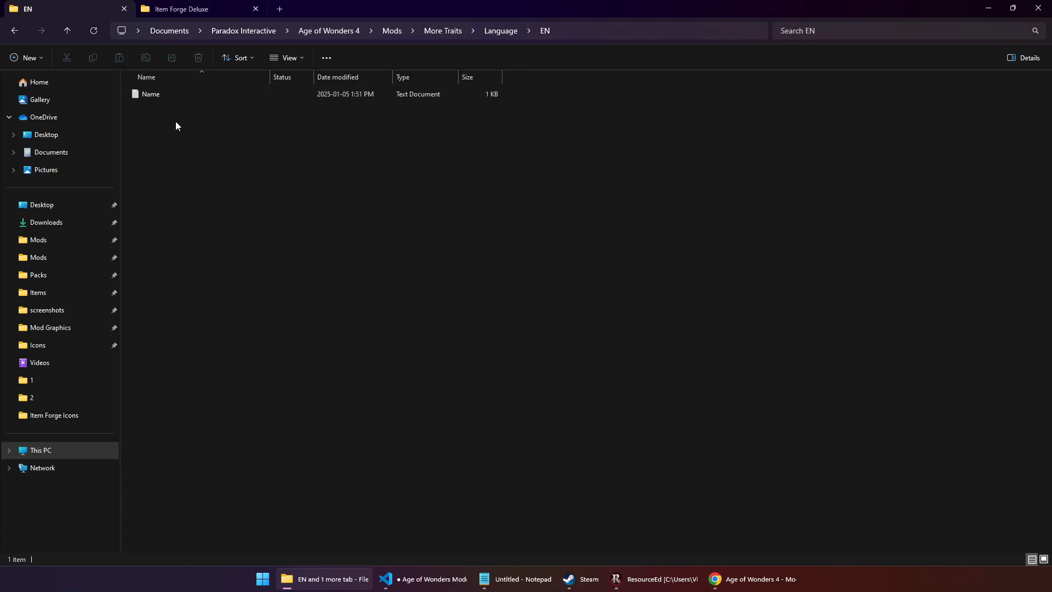
- Switch to the modding guide in Chrome to check how the POT template file should be named, then return to File Explorer
click(746, 586)
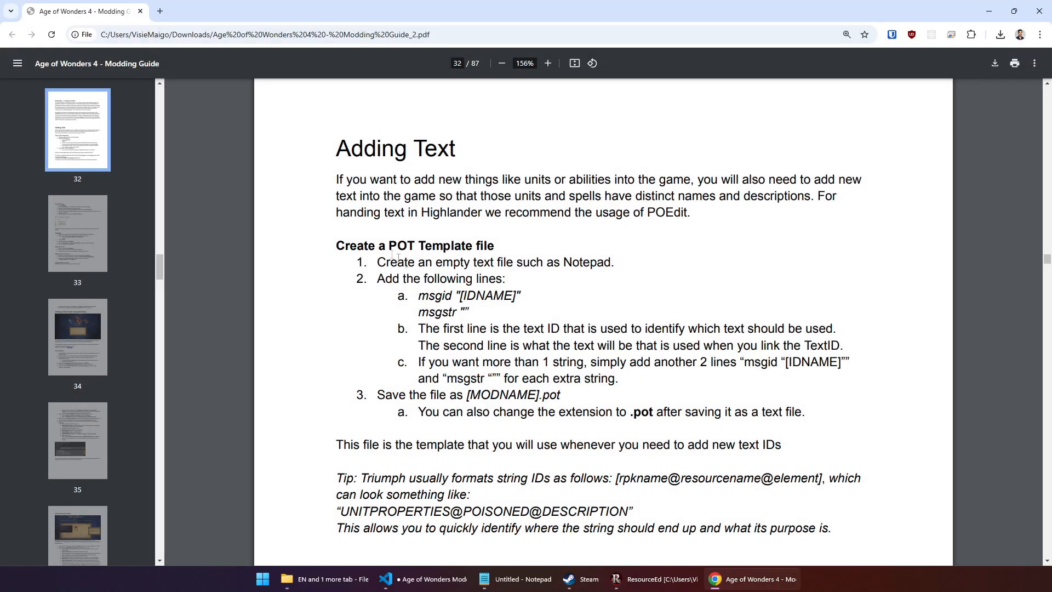
drag(568, 396, 466, 396)
click(625, 401)
click(741, 579)
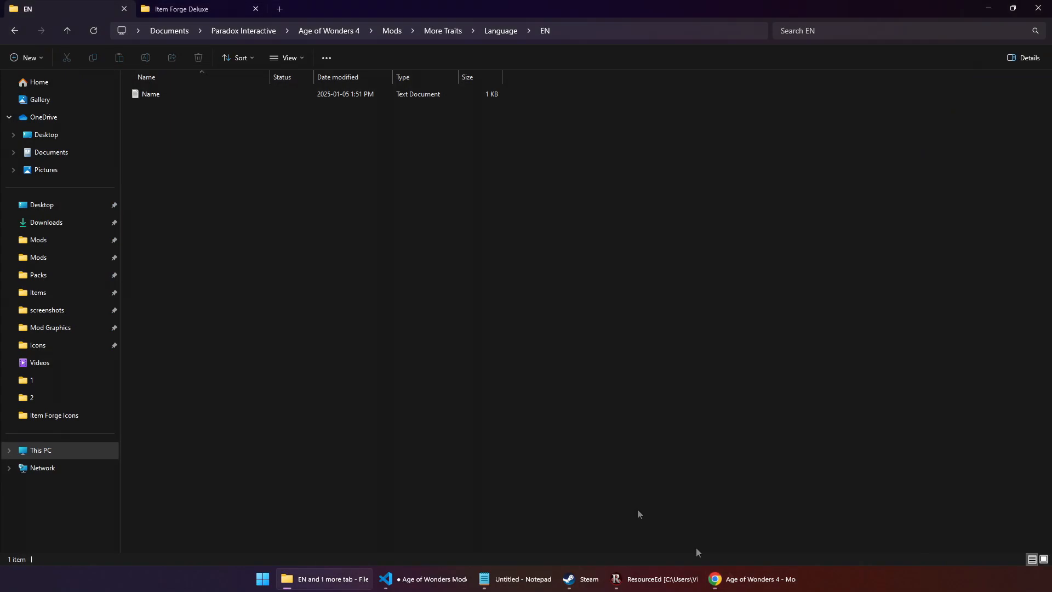
- Create a new text document named "More Traits.pot" in the mod's EN folder
right_click(168, 160)
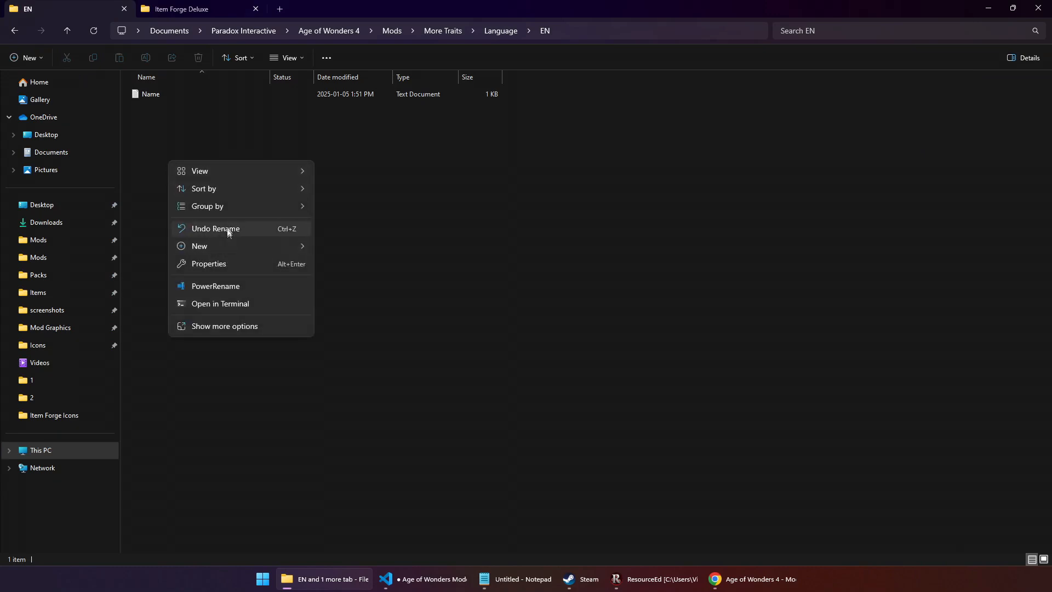
mouse_move(227, 245)
click(376, 301)
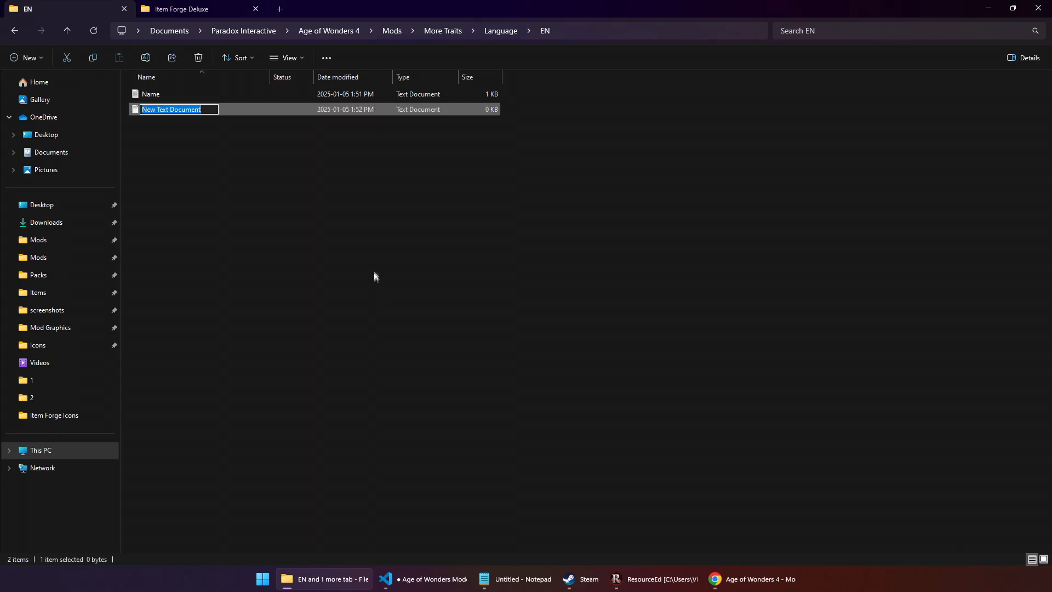
text(Mor)
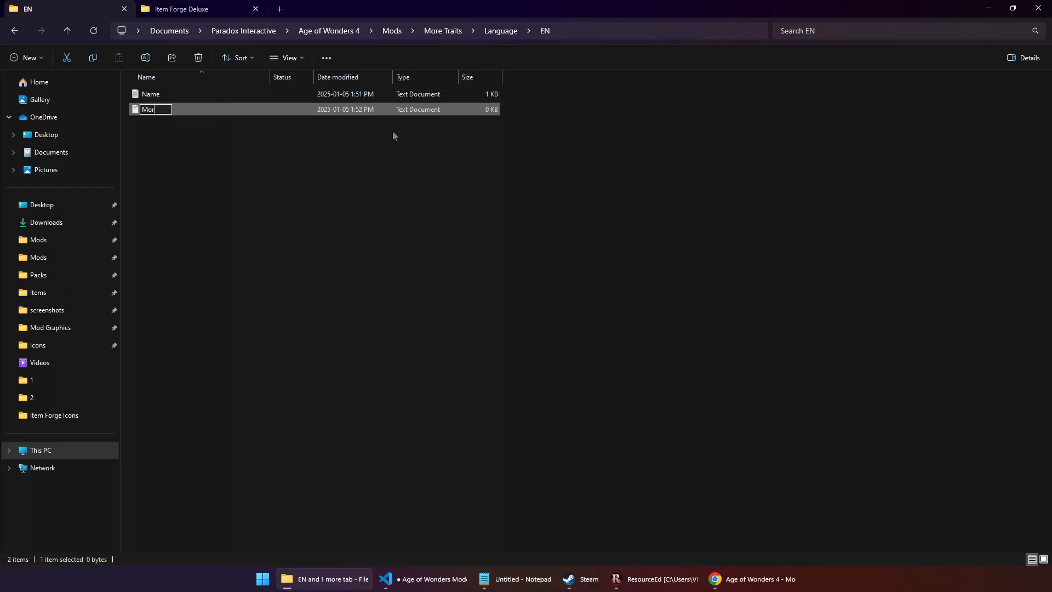
text(e Traits.pot)
key(Return)
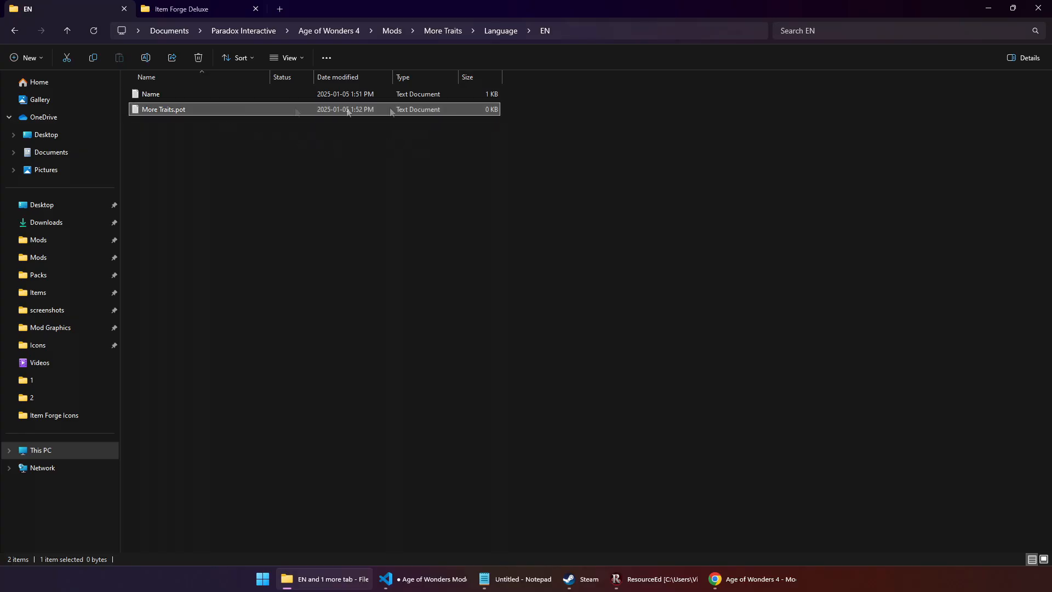
- Turn on the display of file name extensions in File Explorer
click(286, 58)
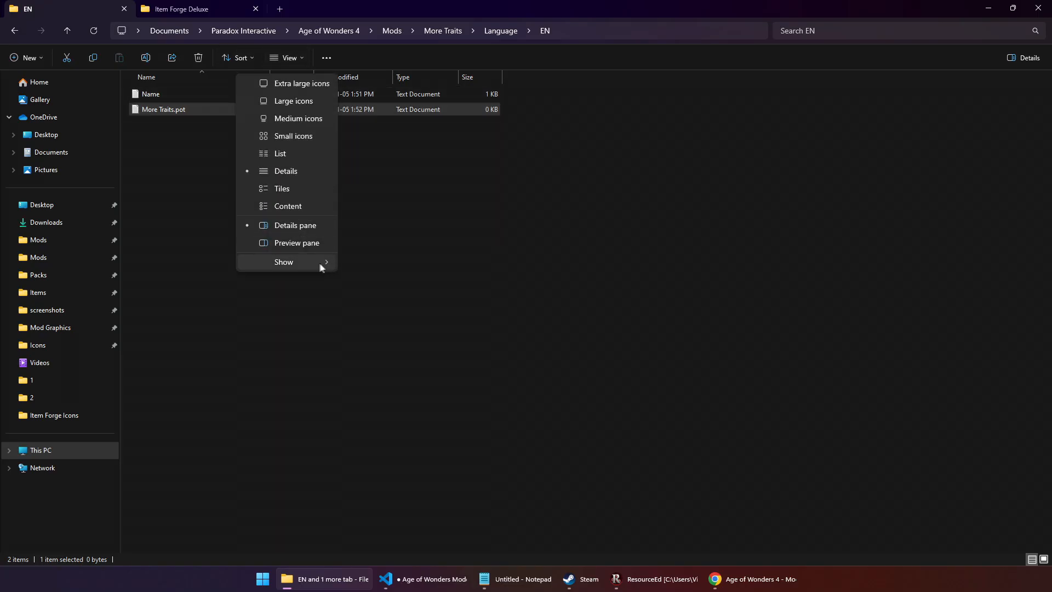
mouse_move(306, 259)
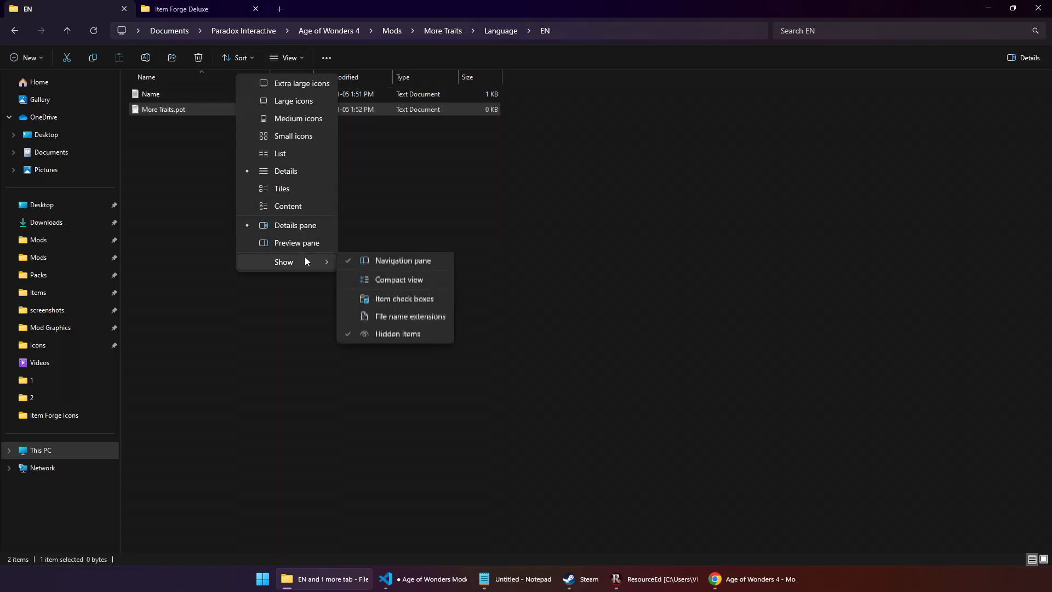
click(406, 317)
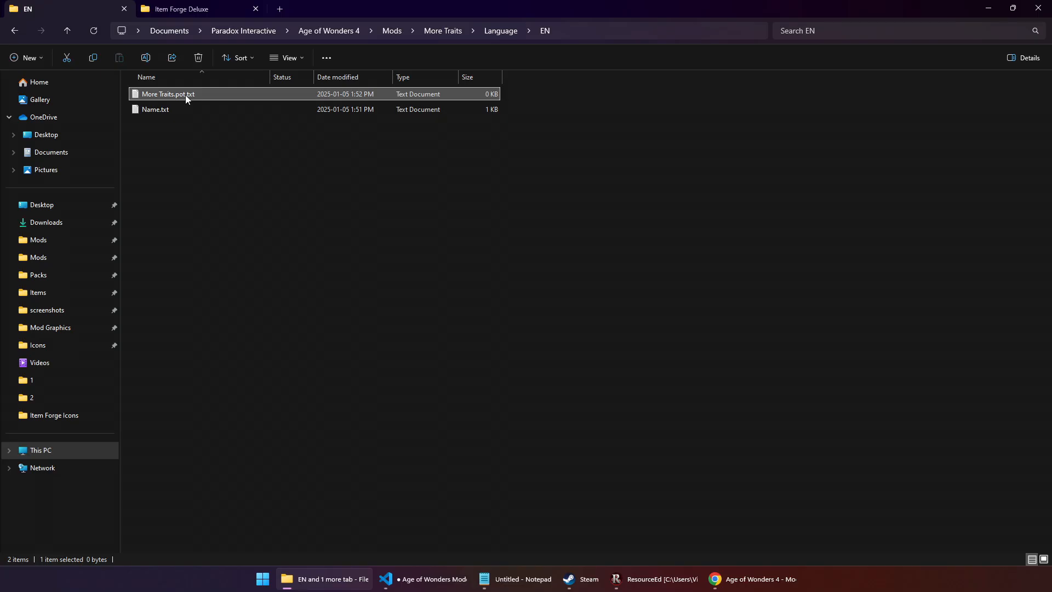
- Rename More Traits.pot.txt to More Traits.pot, accepting the change of file extension
click(170, 98)
key(End)
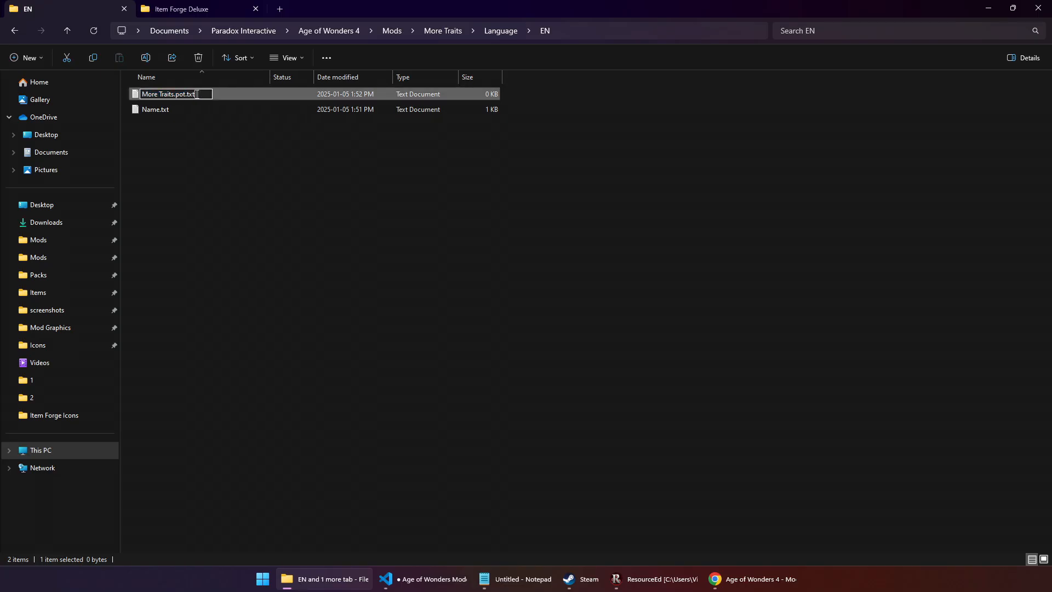
key(BackSpace)
key(BackSpace)
key(BackSpace)
key(BackSpace)
key(Return)
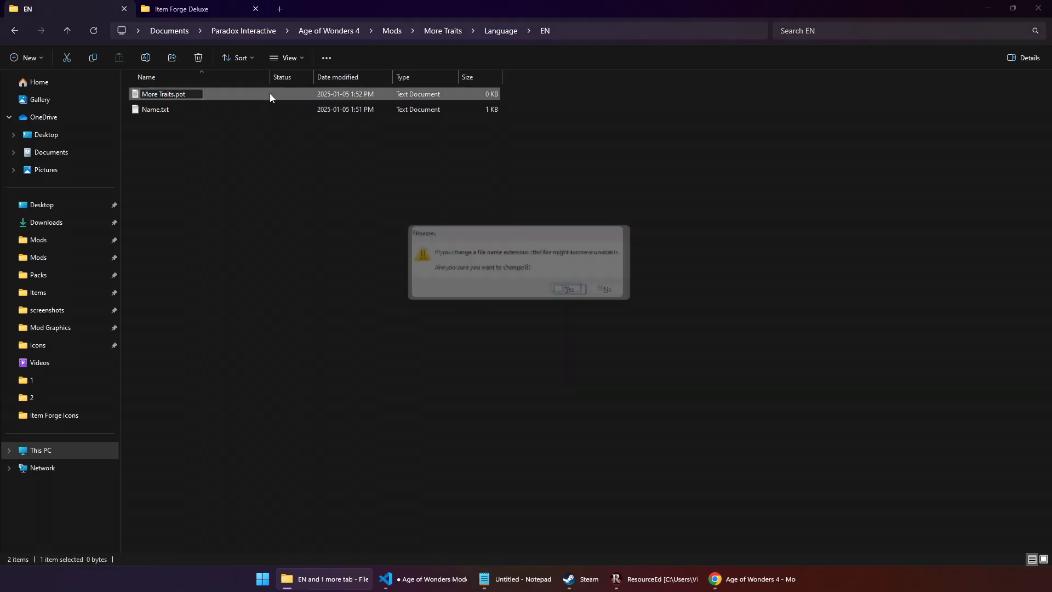
click(578, 293)
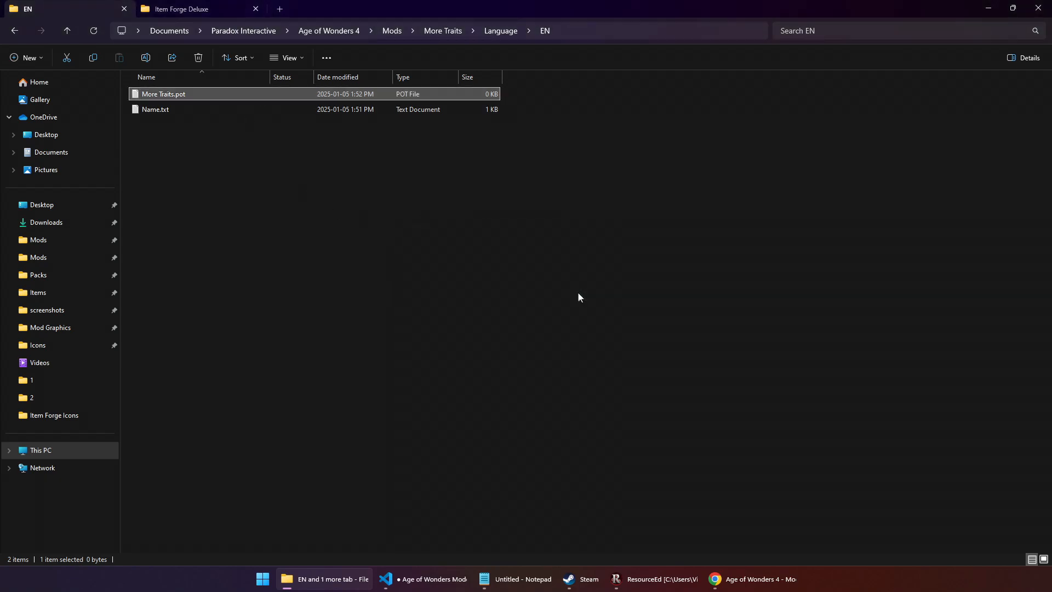
click(269, 166)
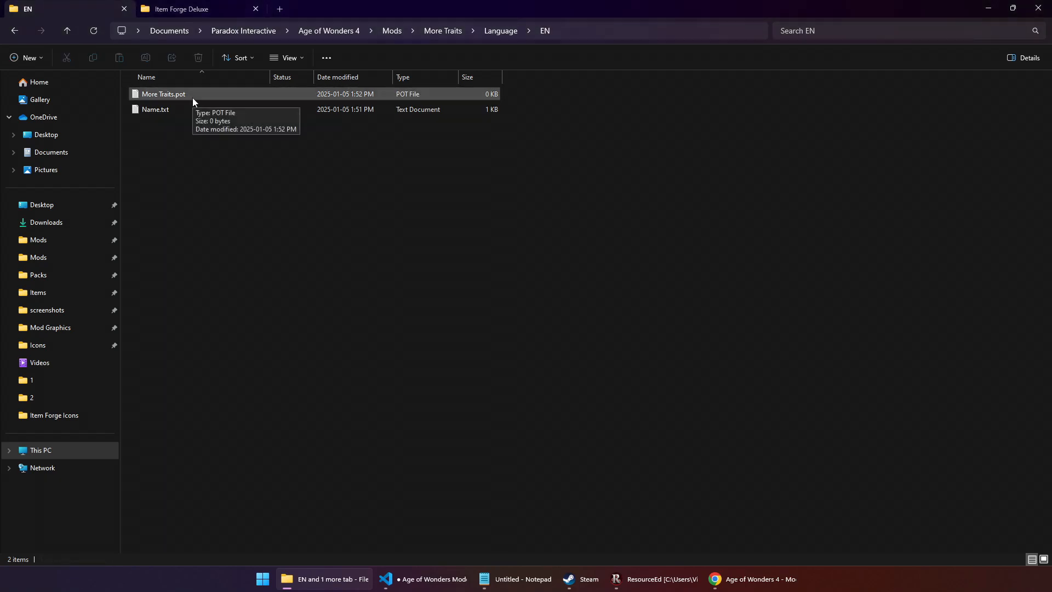
- Open More Traits.pot in Notepad and paste in the msgid "[IDNAME]" and msgstr lines copied from the modding guide in Chrome
click(211, 99)
double_click(210, 98)
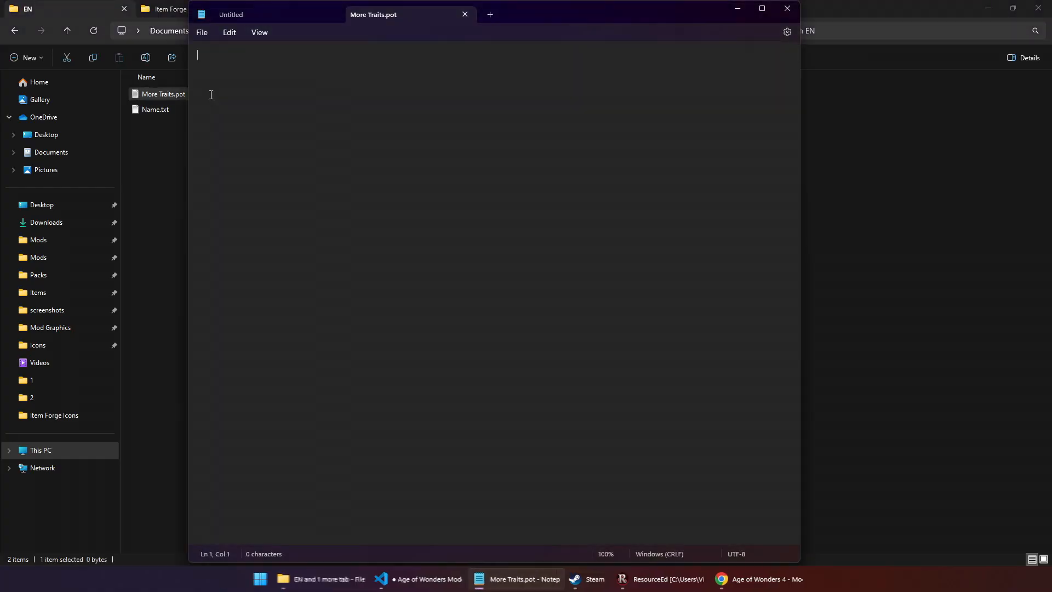
click(739, 581)
drag(417, 296, 470, 313)
key(ctrl+c)
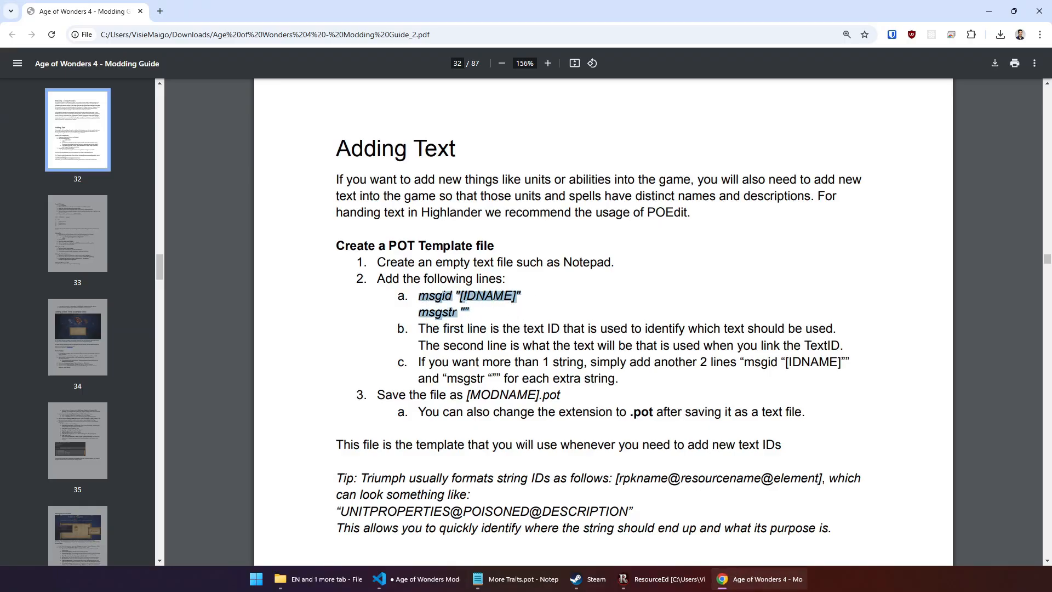
key(alt+Tab)
key(ctrl+v)
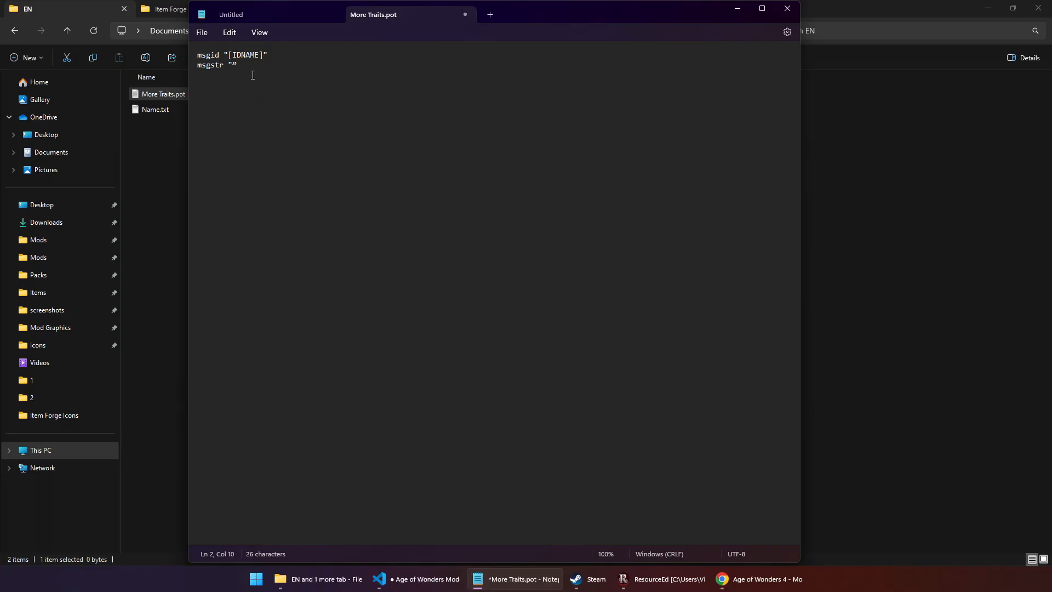
- Replace the [IDNAME] placeholder in the msgid line with MORE_TRAITS@INNER_SPIRIT@NAME
drag(263, 55, 229, 60)
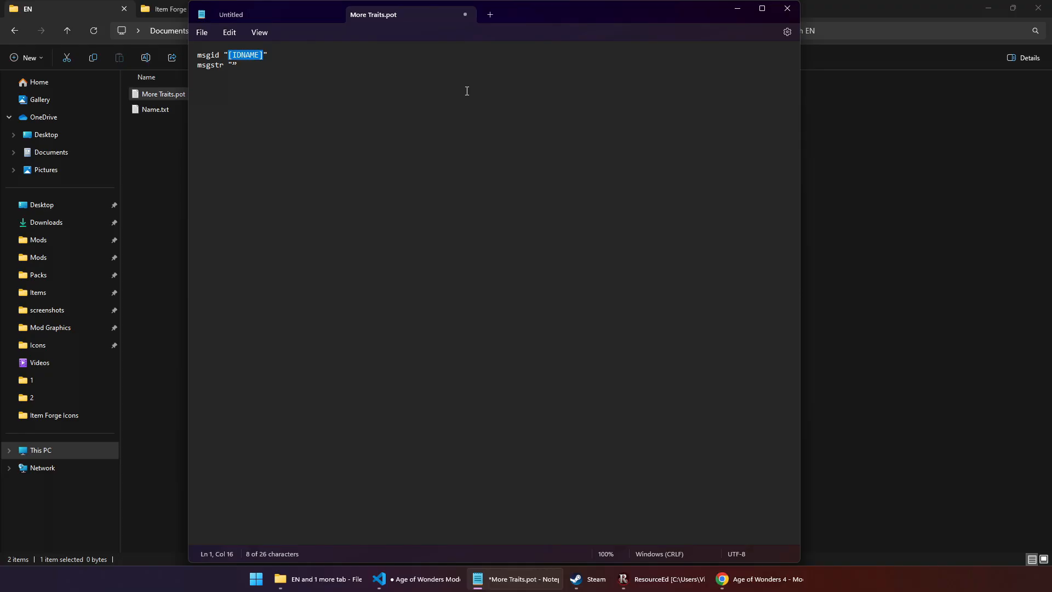
text(MORE)
text(_TRAITS)
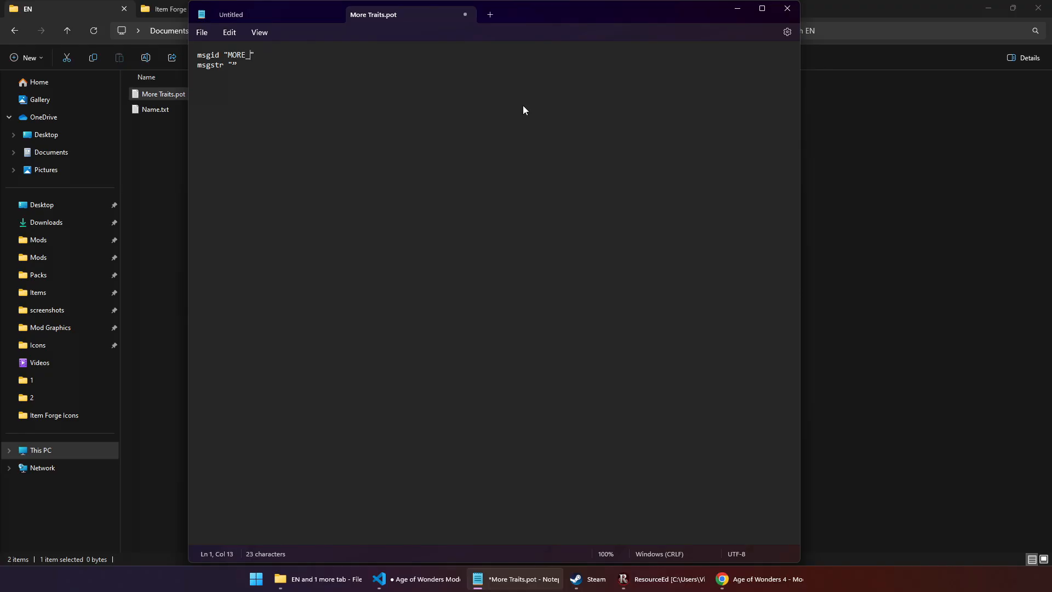
text(@INNER_SPIRIT@NAME)
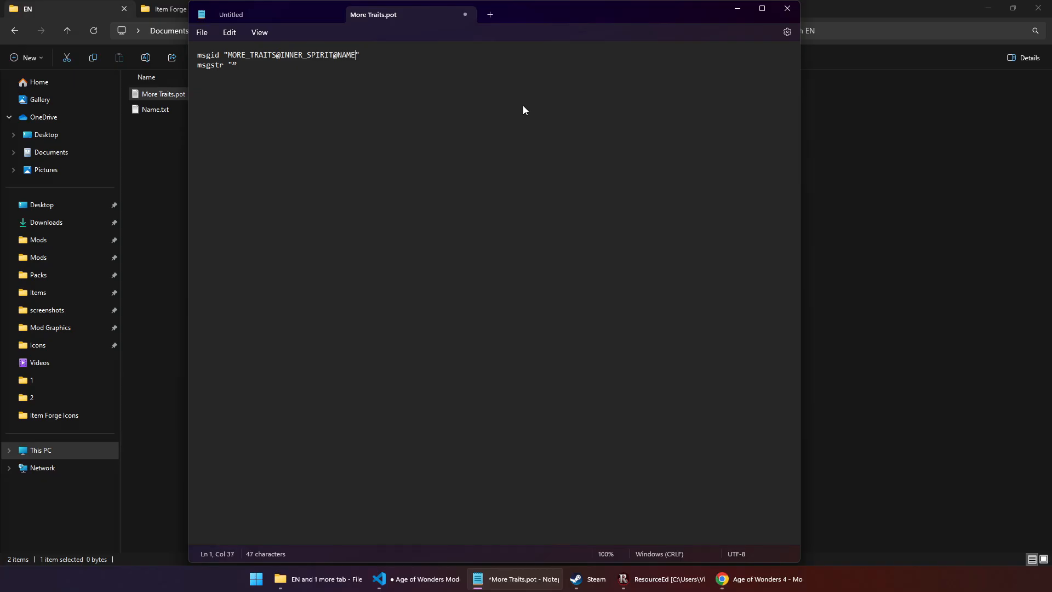
- Duplicate the msgid and msgstr entry below a blank line and change the copy's ID to MORE_TRAITS@INNER_SPIRIT@BIO
key(ctrl+a)
key(ctrl+c)
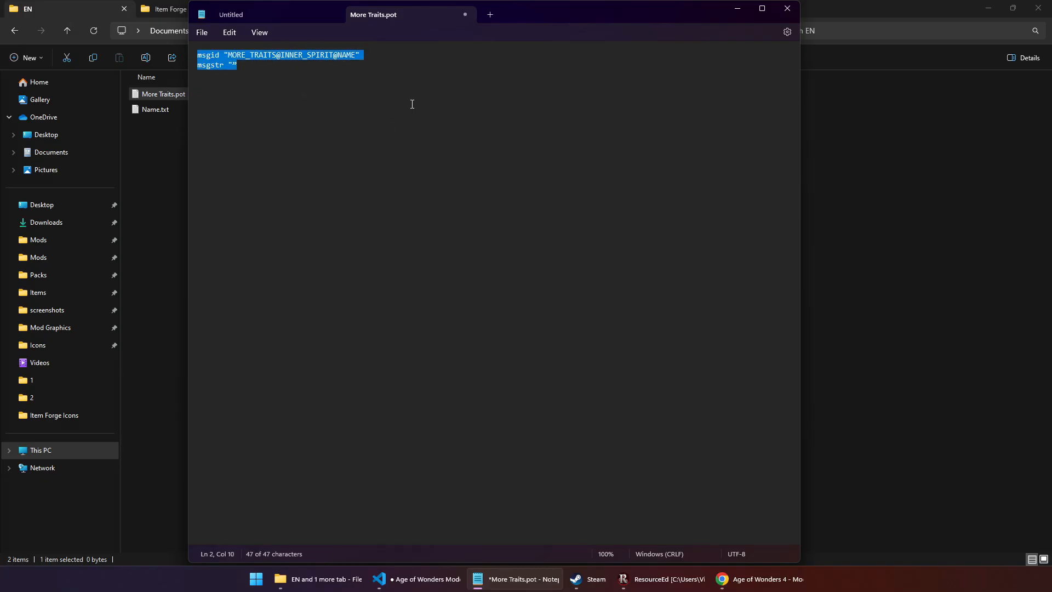
click(399, 101)
key(Return)
key(Return)
key(ctrl+v)
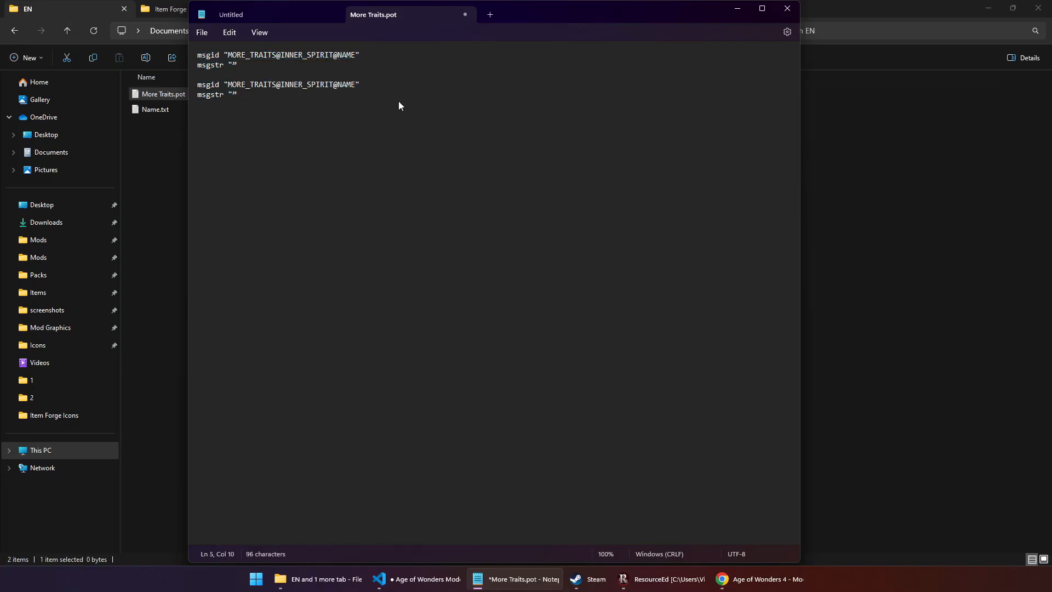
double_click(350, 86)
text(BIO)
- Switch to ResourceEd to check which text fields the Inner Spirit body trait, property group and spirit resistance use, then return to Notepad
click(669, 581)
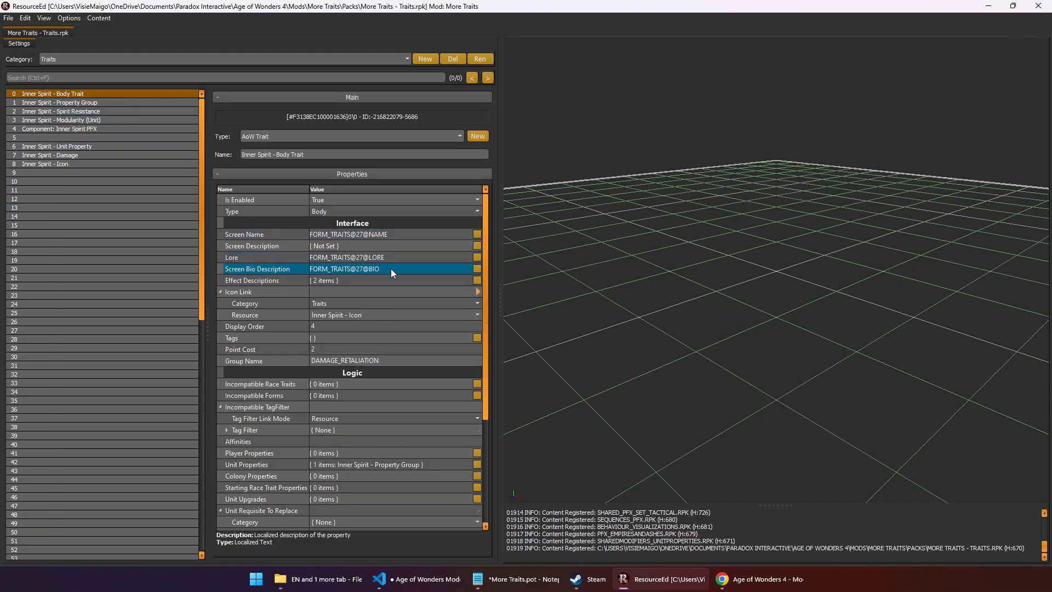
click(60, 102)
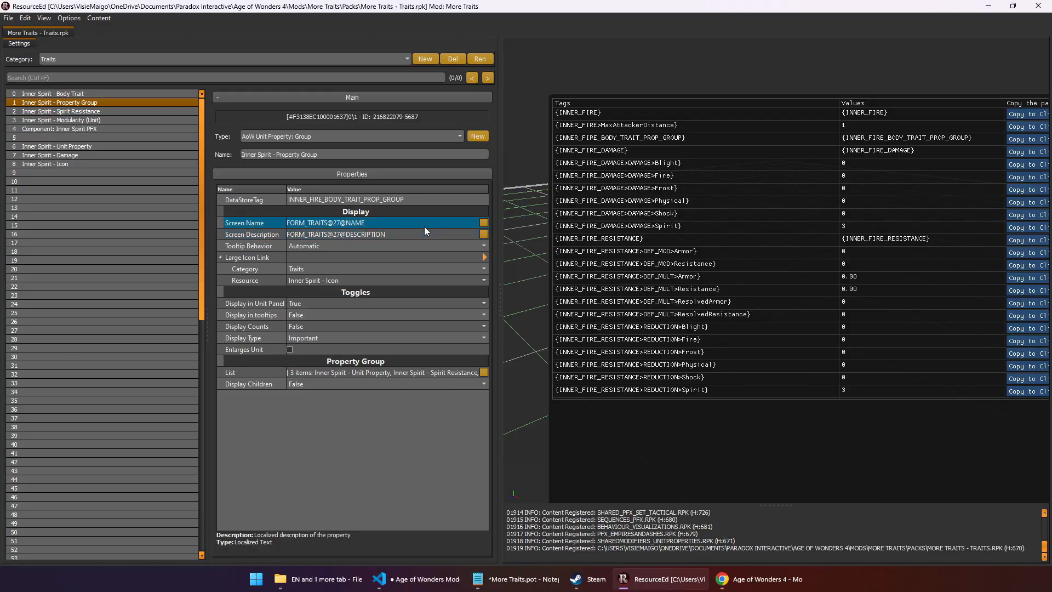
click(125, 110)
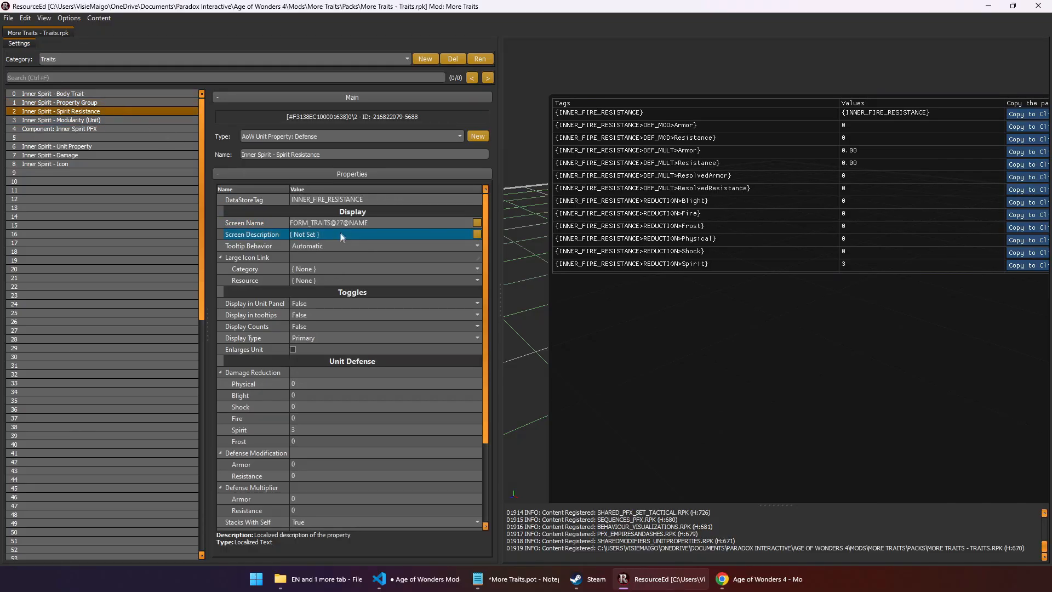
click(688, 581)
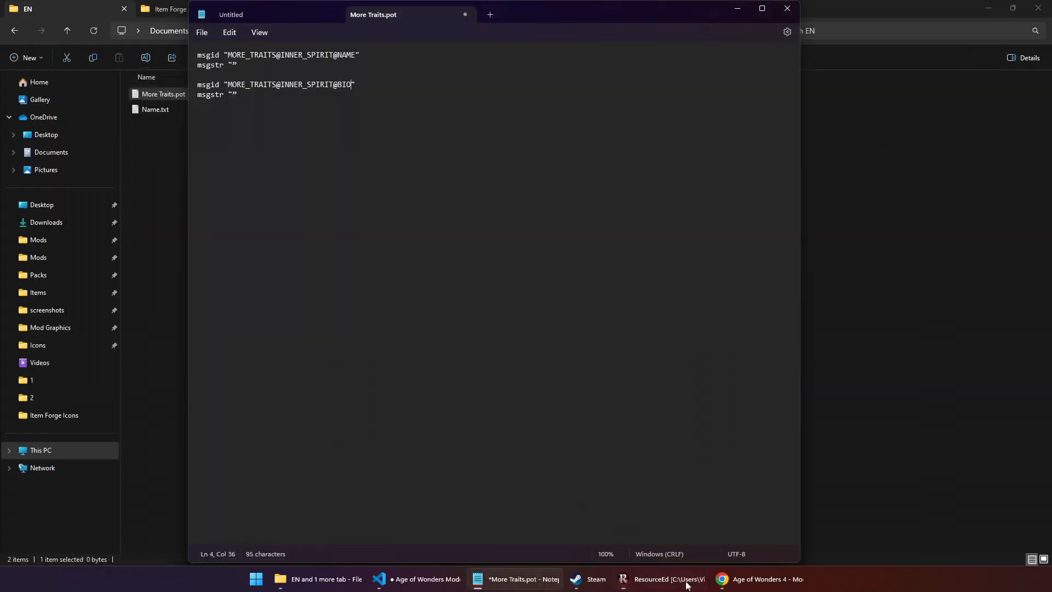
- Add entries for MORE_TRAITS@INNER_SPIRIT@LORE before the BIO entry and MORE_TRAITS@INNER_SPIRIT@DESCRIPTION after it, and save the POT file
drag(298, 97, 153, 83)
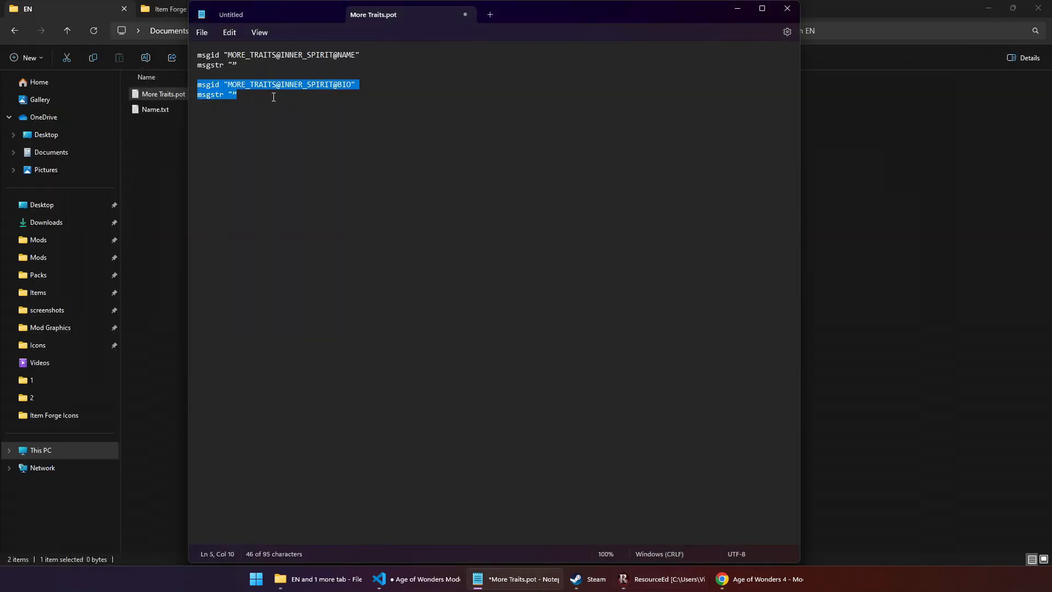
text(msgid "MORE_TRAITS@INNER_SPIRIT@LORE" msgstr ""  msgid "MORE_TRAITS@INNER_SPIRIT@BIO" msgstr ""  msgid "MORE_TRAITS@INNER_SPIRIT@DESCRIPTION" msgstr "")
key(ctrl+s)
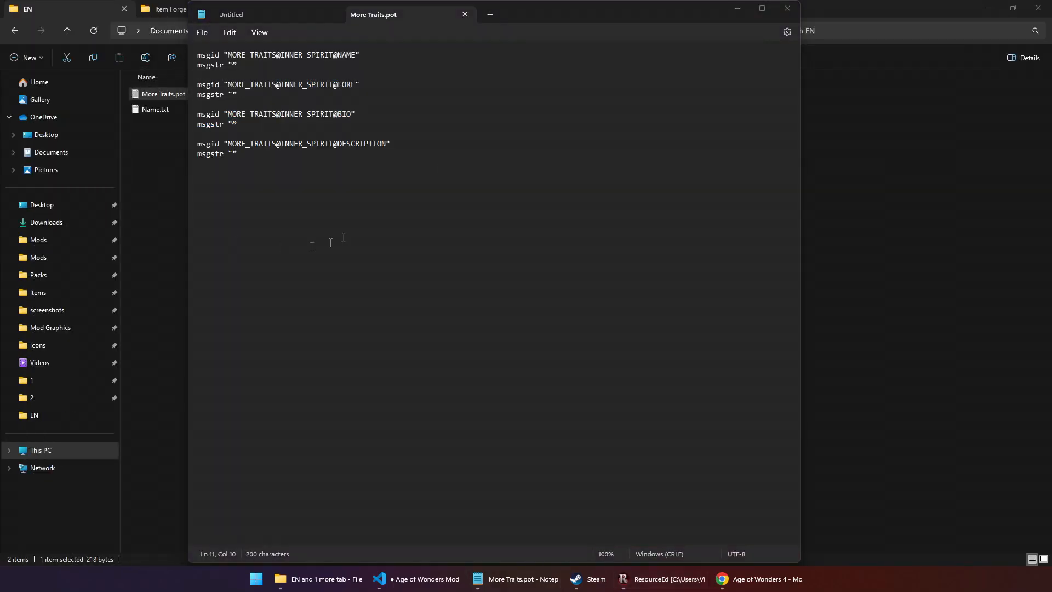
click(330, 243)
key(ctrl+a)
click(379, 243)
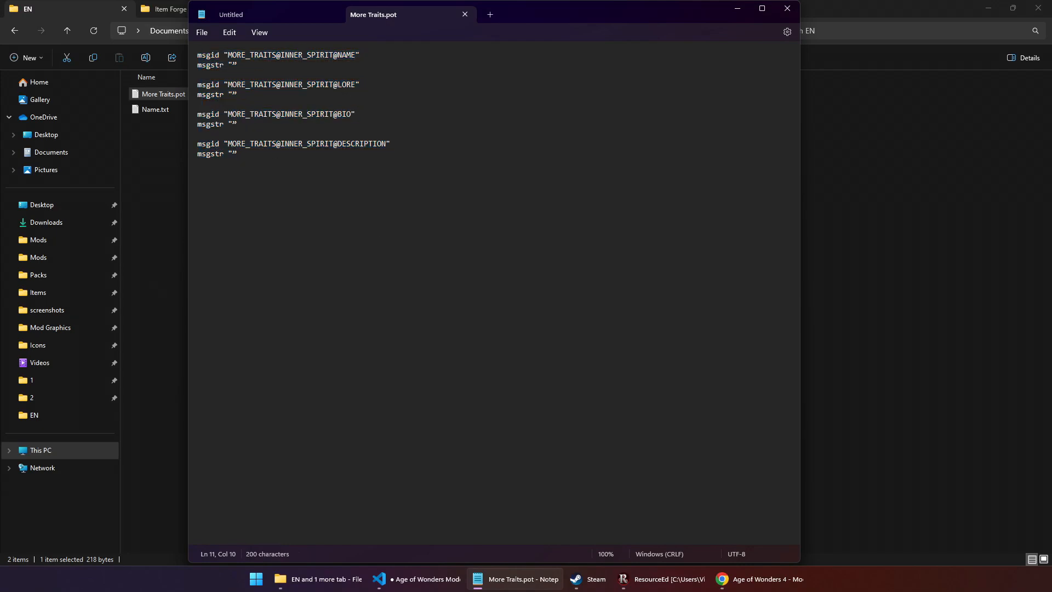
- Launch Poedit and create a new translation from the More Traits.pot template with English as the language
click(256, 578)
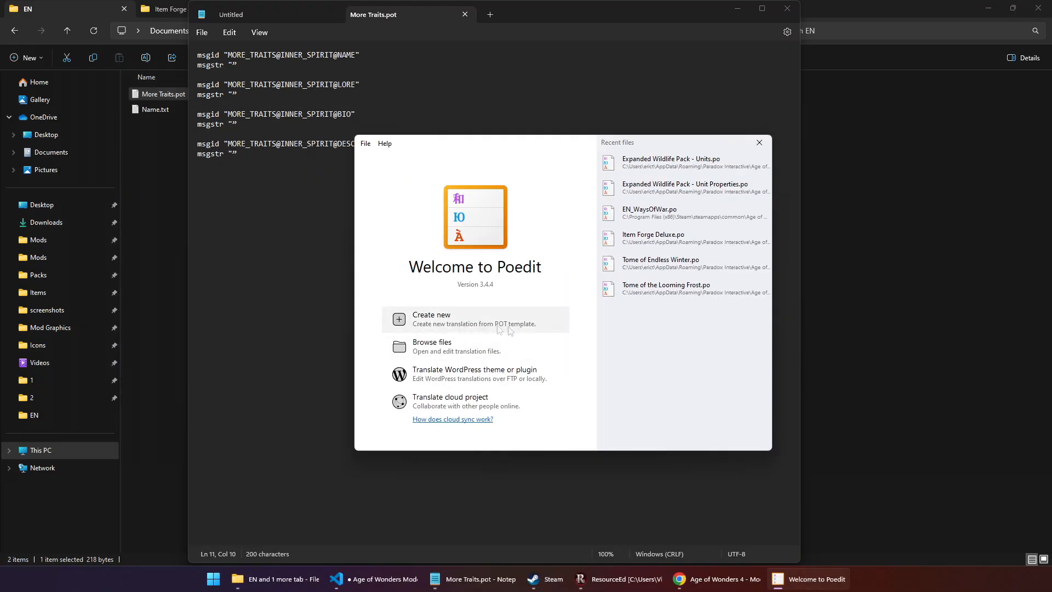
click(445, 326)
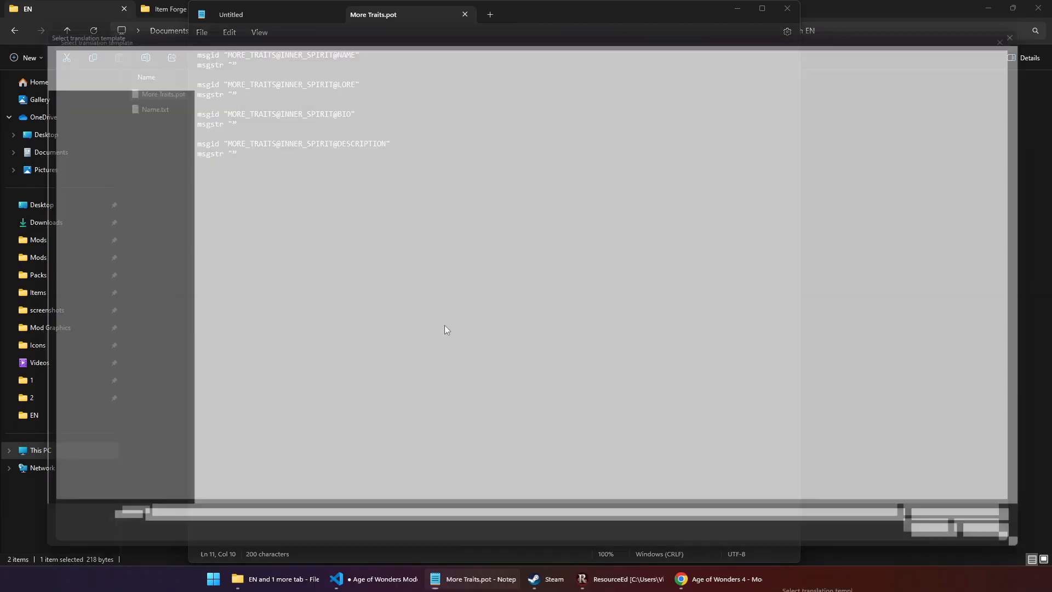
click(238, 109)
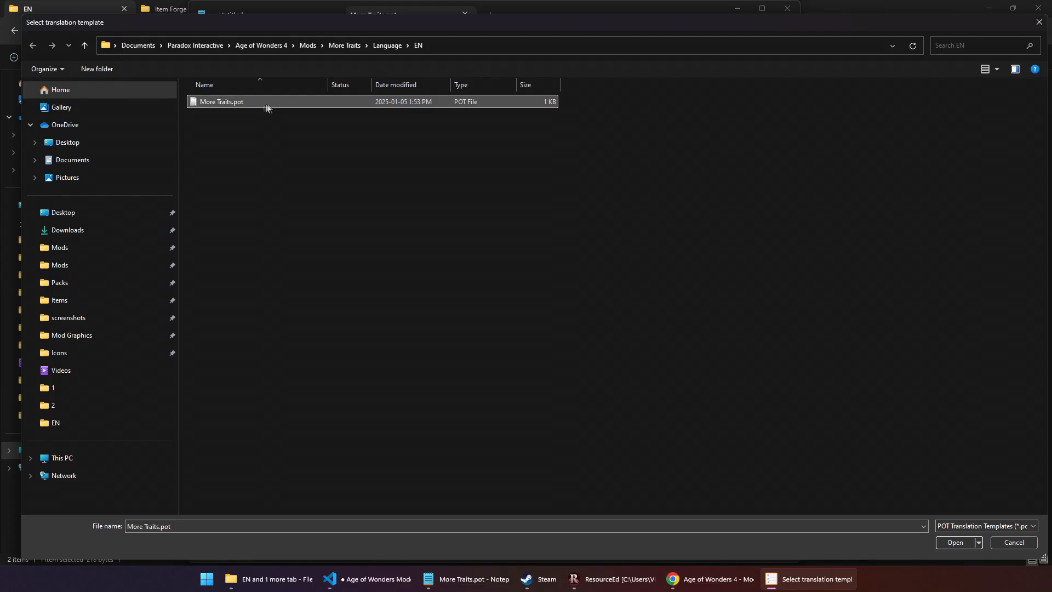
click(954, 541)
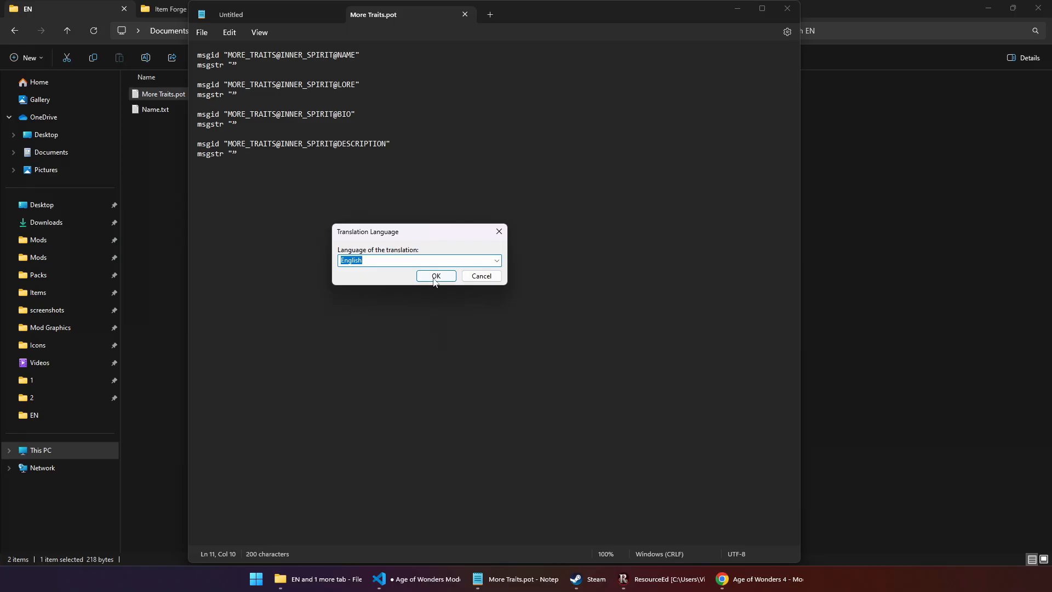
click(436, 276)
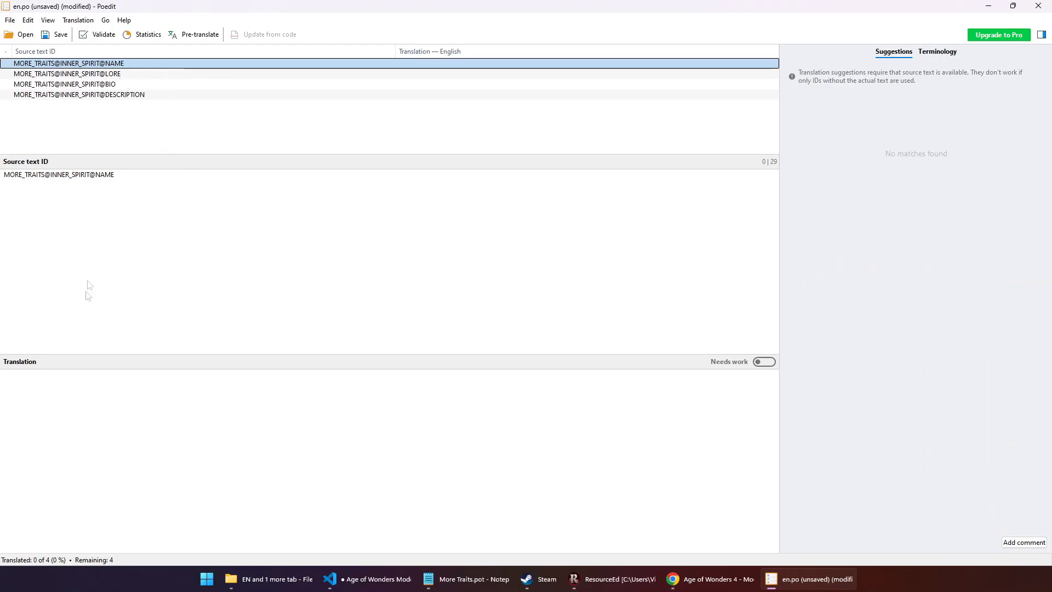
- Enter "Inner Spirit" as the translation of MORE_TRAITS@INNER_SPIRIT@NAME
click(100, 76)
click(99, 86)
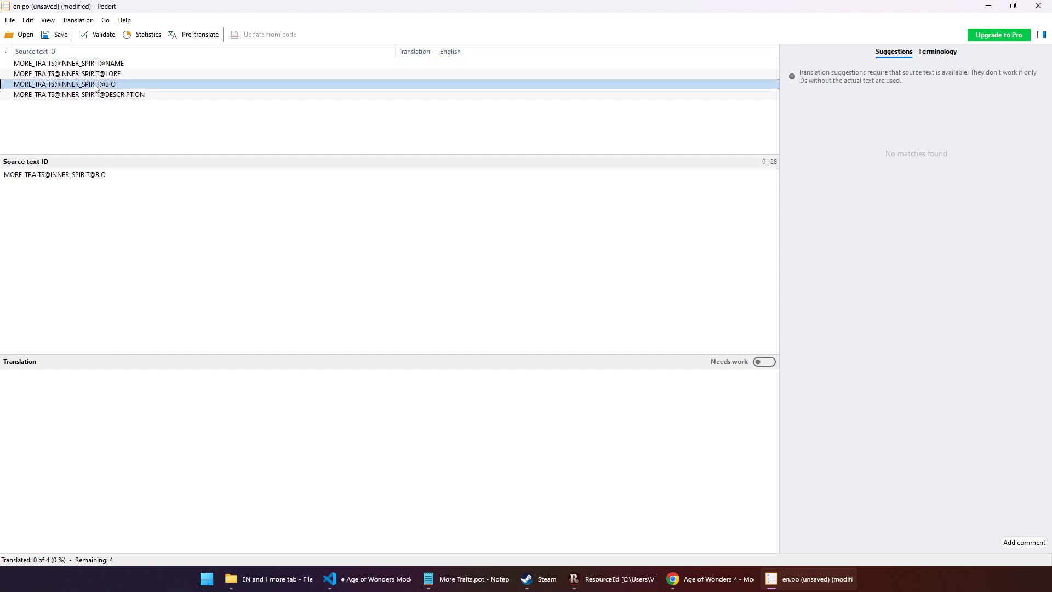
click(100, 96)
click(112, 64)
click(60, 405)
text(iNNE)
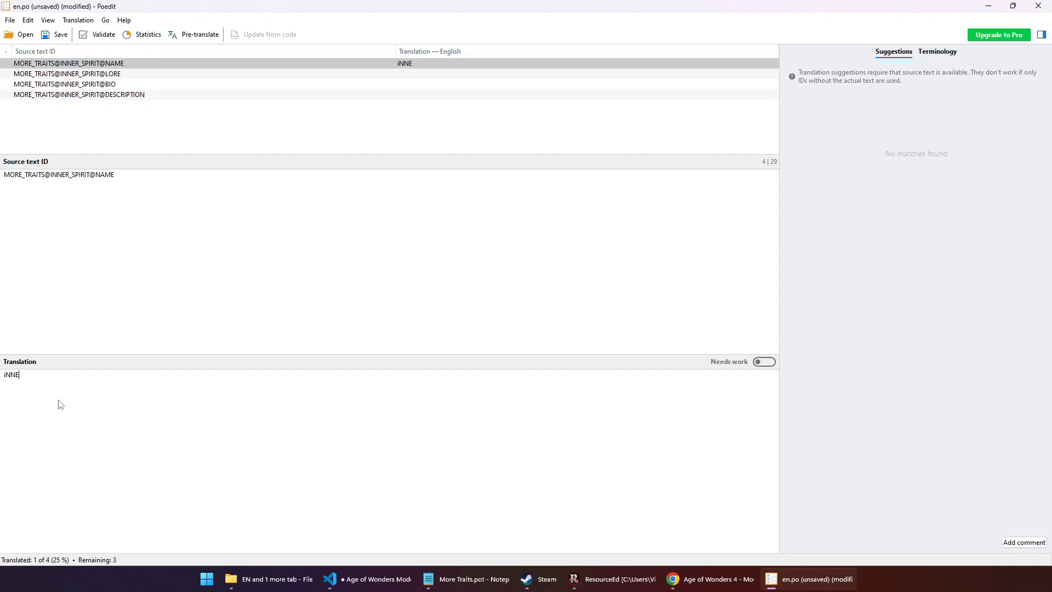
key(ctrl+a)
text(Inner Spirit)
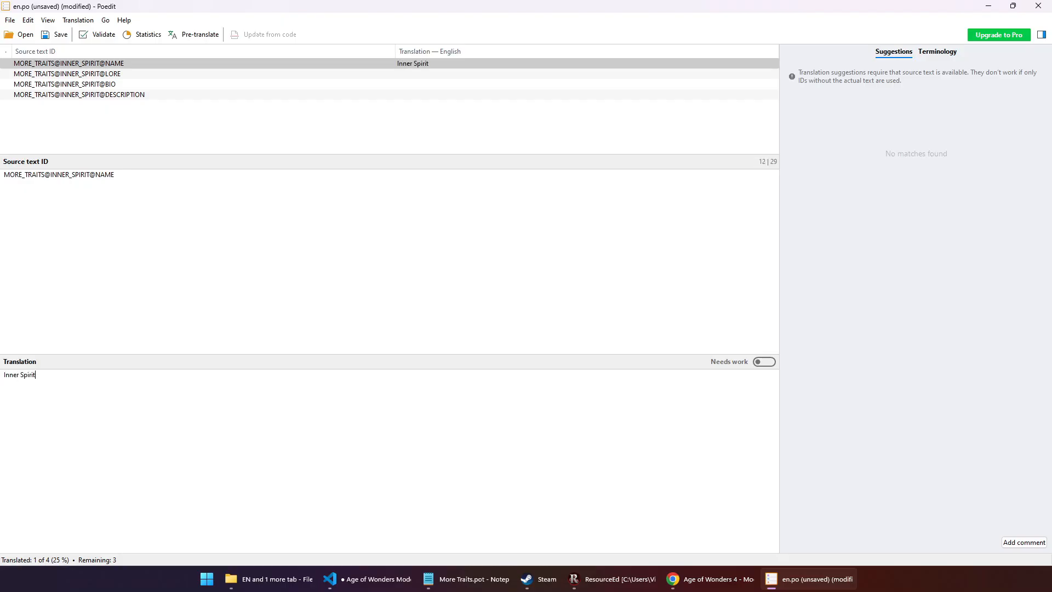
- Enter "Lore" as the translation of MORE_TRAITS@INNER_SPIRIT@LORE
click(115, 75)
click(32, 408)
text(Lore)
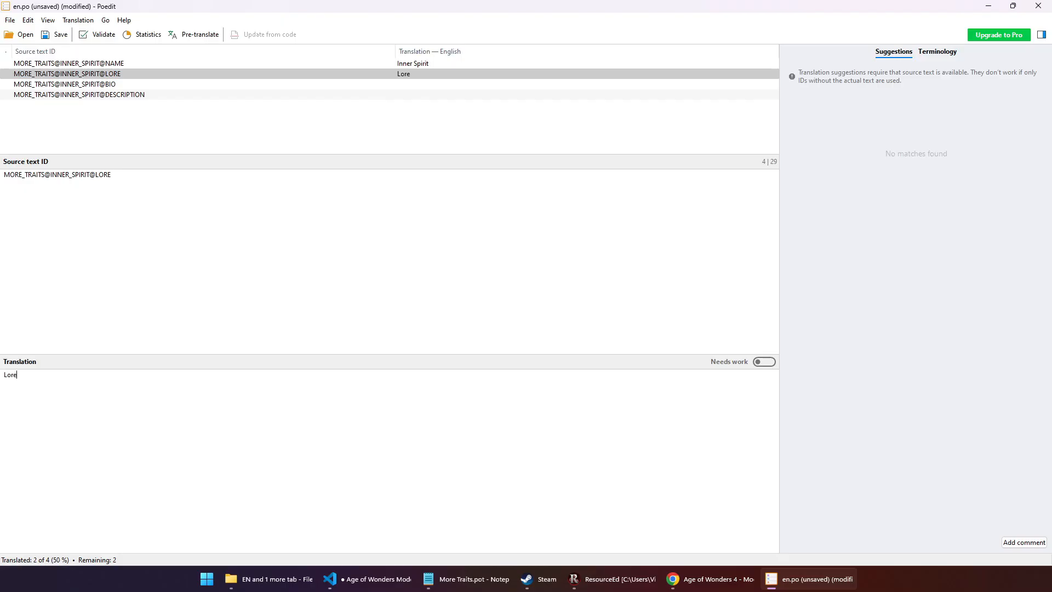
- Enter "Bio" as the translation of MORE_TRAITS@INNER_SPIRIT@BIO and "Description" as the translation of MORE_TRAITS@INNER_SPIRIT@DESCRIPTION
click(89, 85)
click(51, 409)
text(Bio)
click(126, 96)
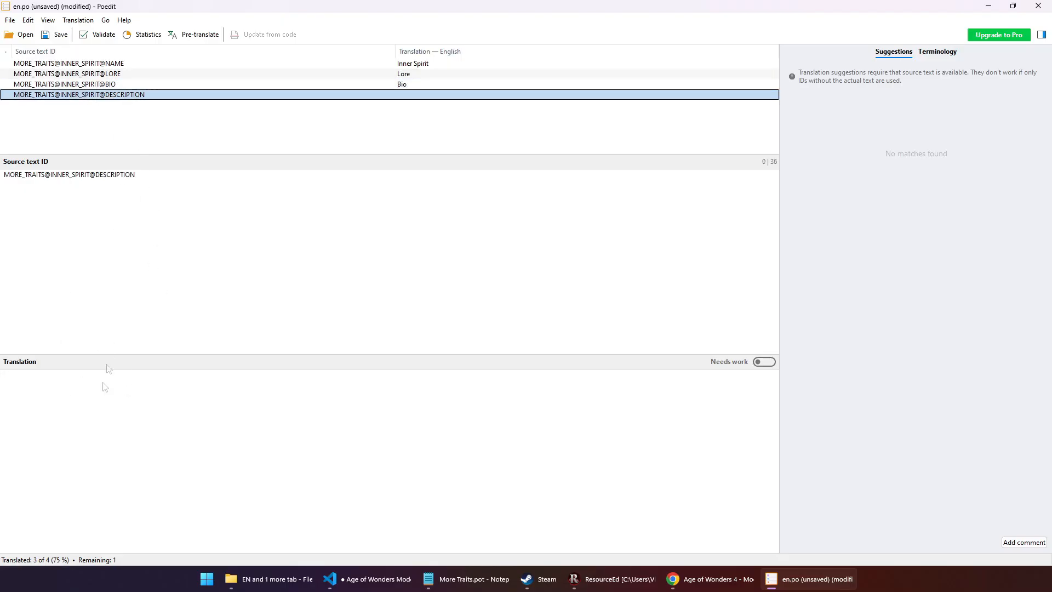
click(99, 419)
text(Description)
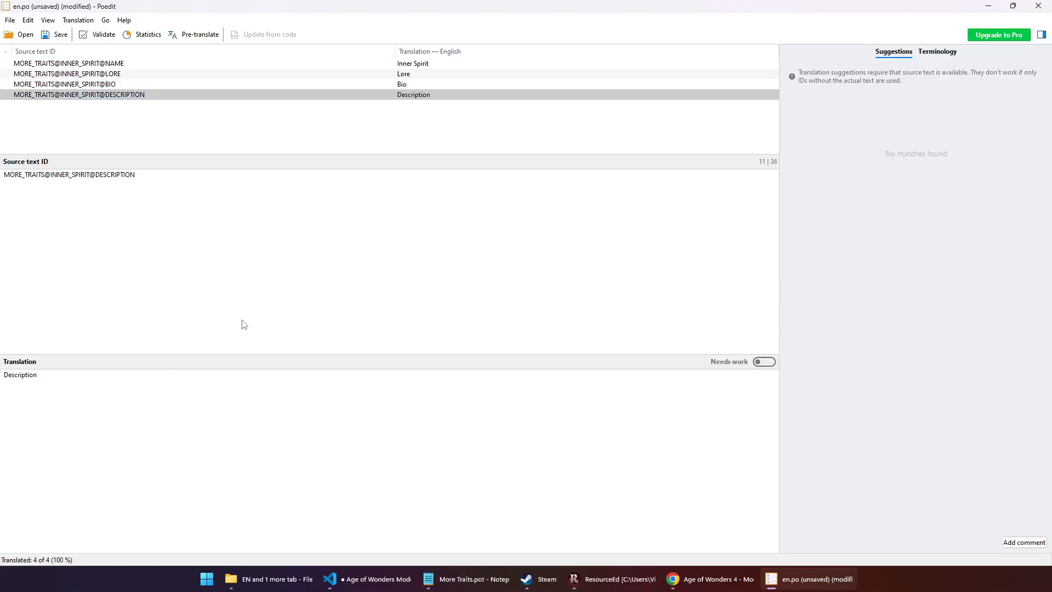
- Save the translation as "More Traits" in PO format in the mod's Language\EN folder
key(ctrl+s)
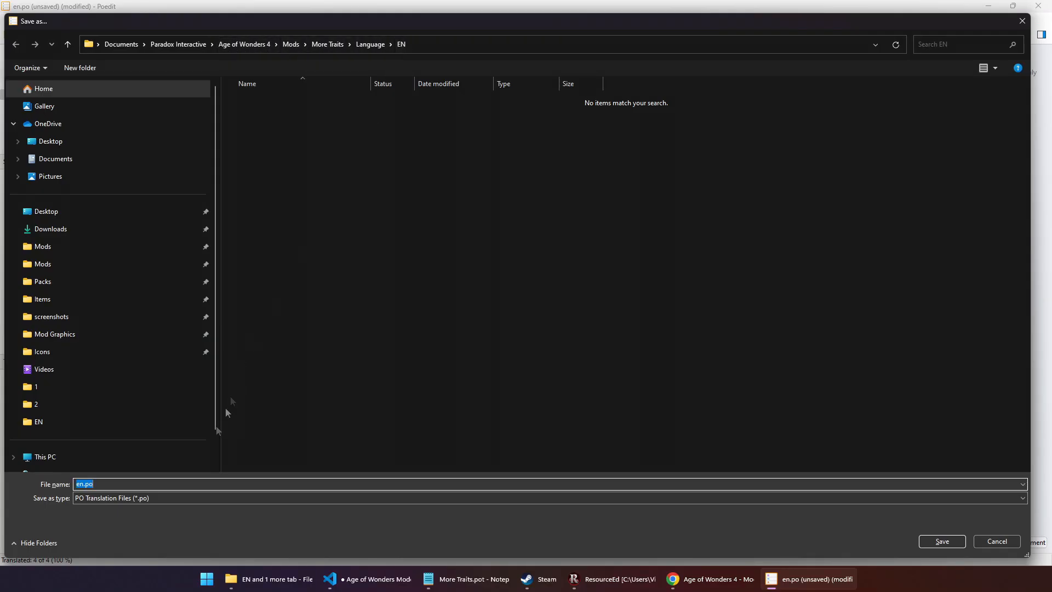
text(More Traits)
key(Return)
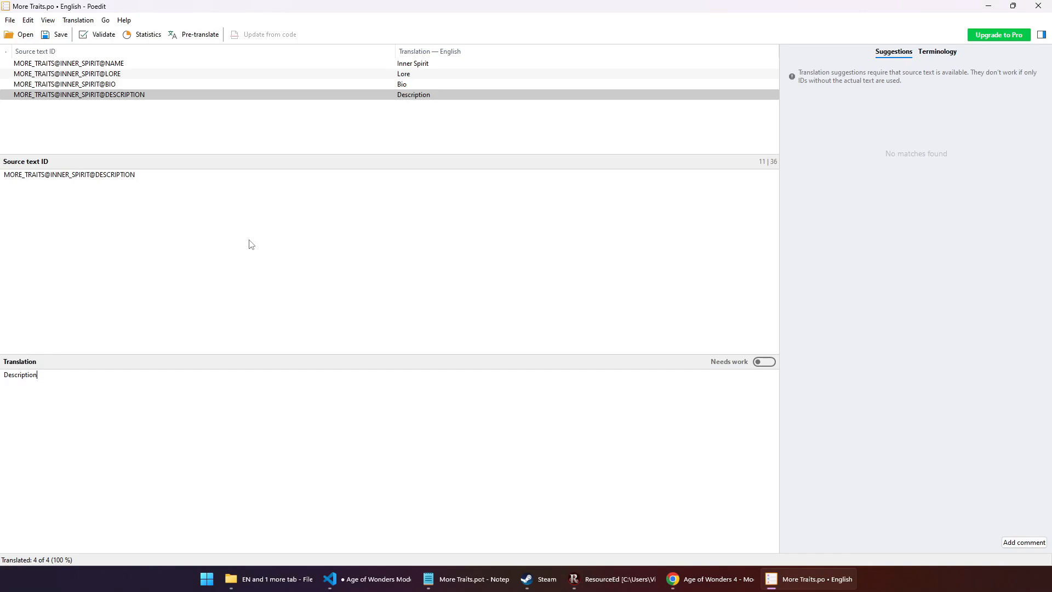
- Switch to File Explorer and check the More Traits PO and MO files in the EN folder, widening the file type column
click(258, 578)
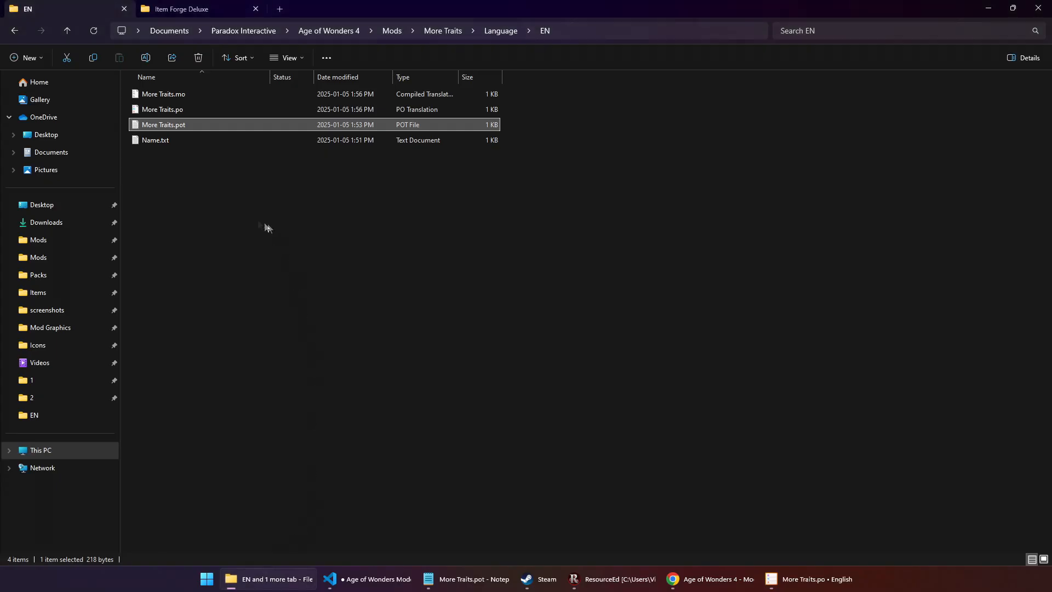
click(195, 112)
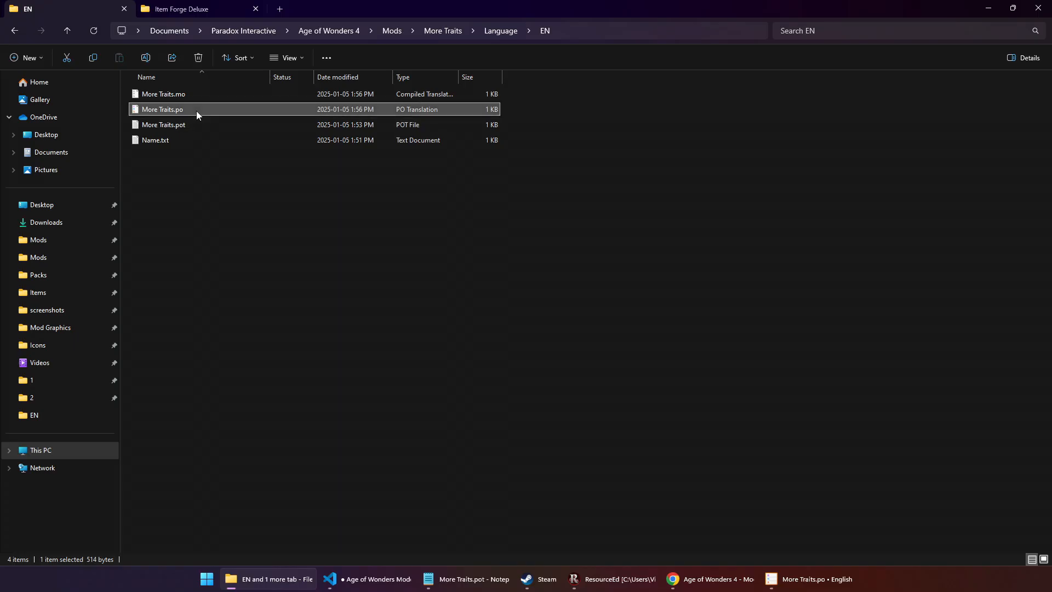
click(200, 91)
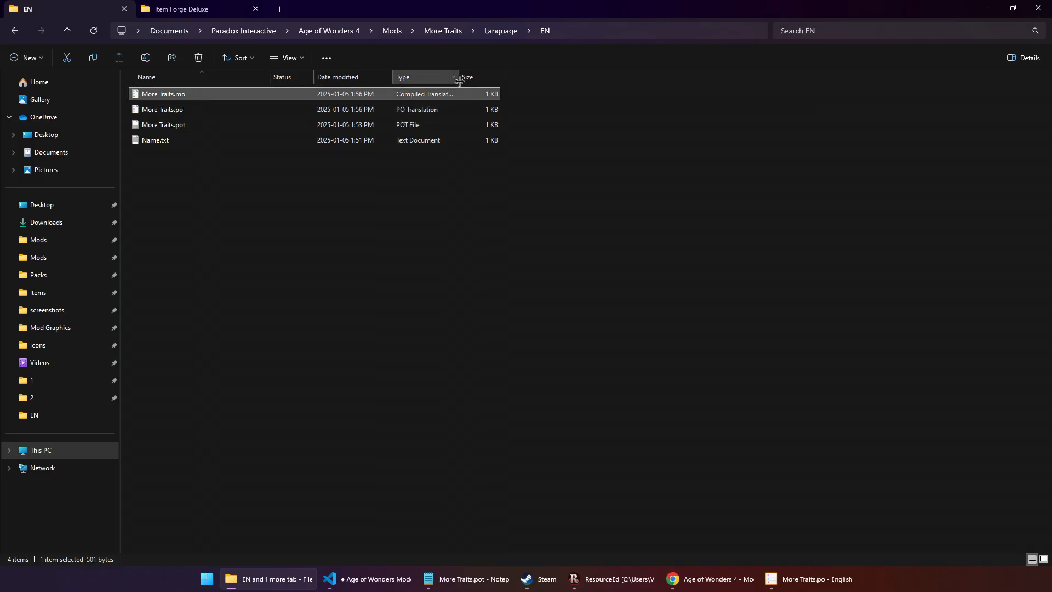
drag(460, 81, 525, 80)
click(383, 214)
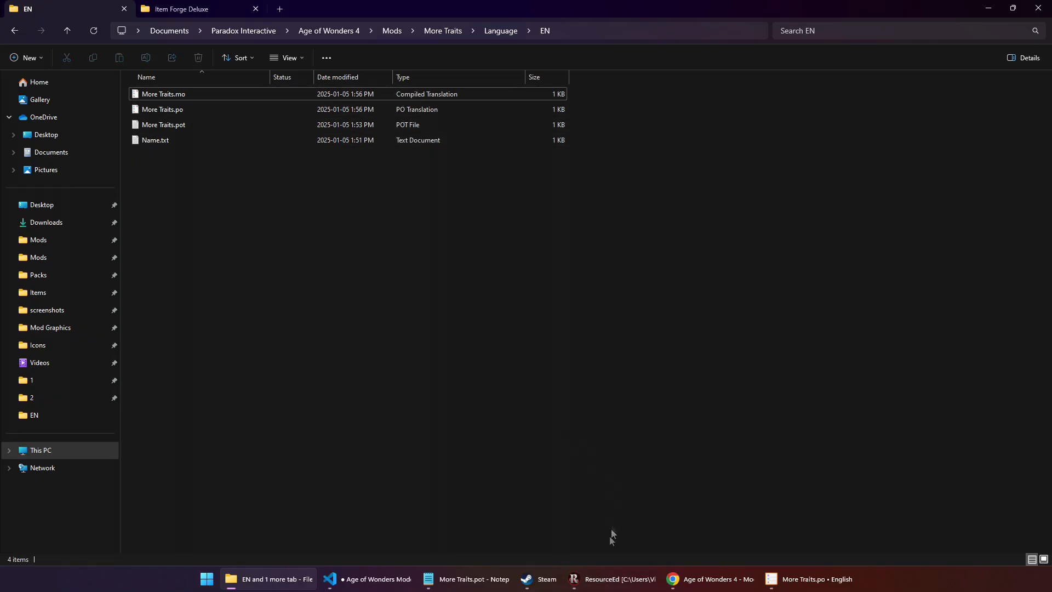
- Switch to ResourceEd and add More Traits.mo from the mod's Language\EN folder as required language content
click(613, 579)
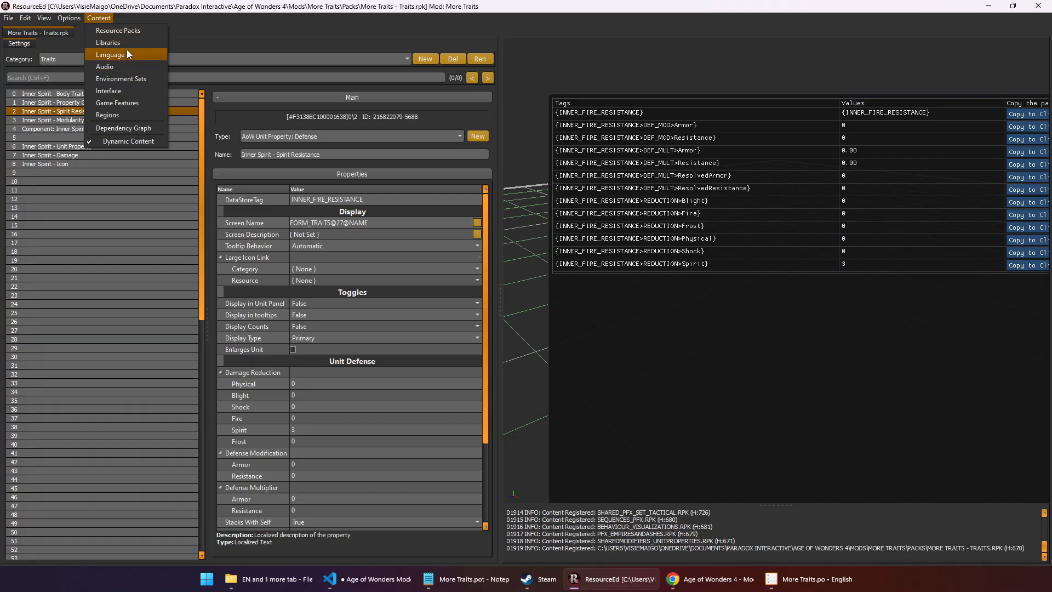
click(128, 54)
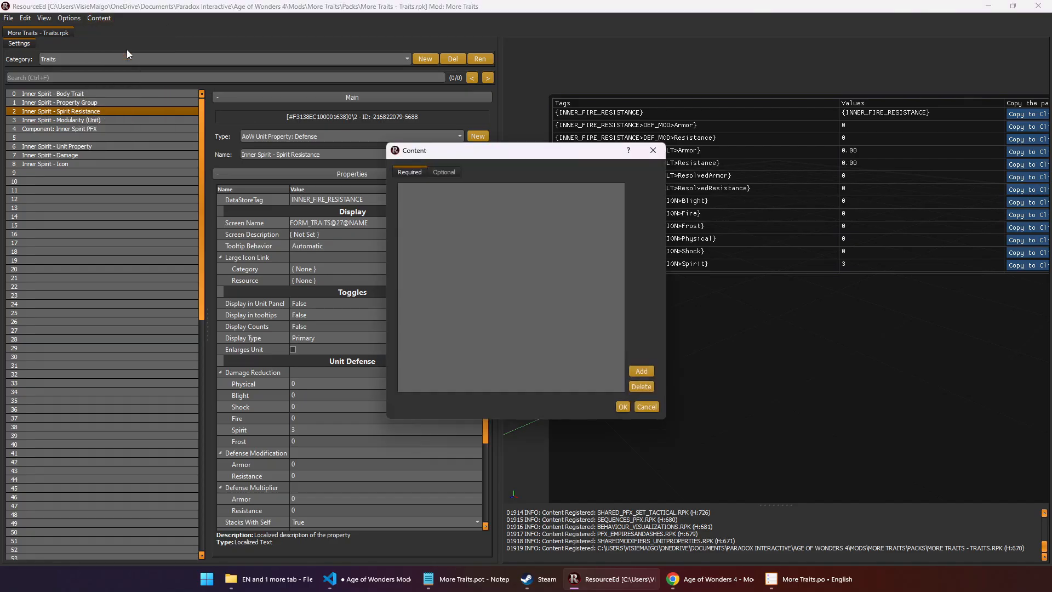
click(631, 372)
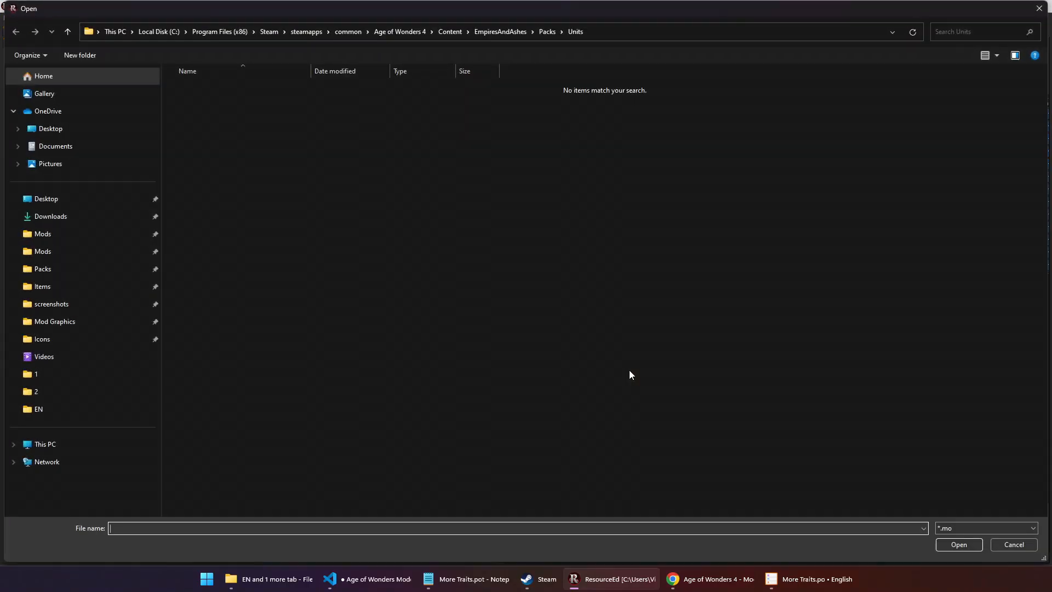
click(55, 254)
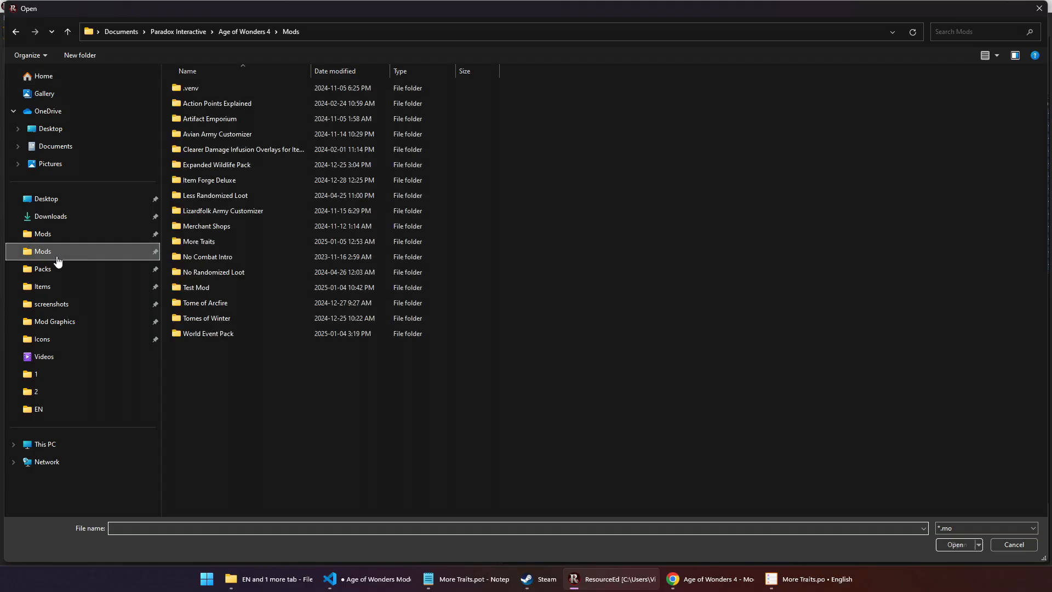
double_click(229, 238)
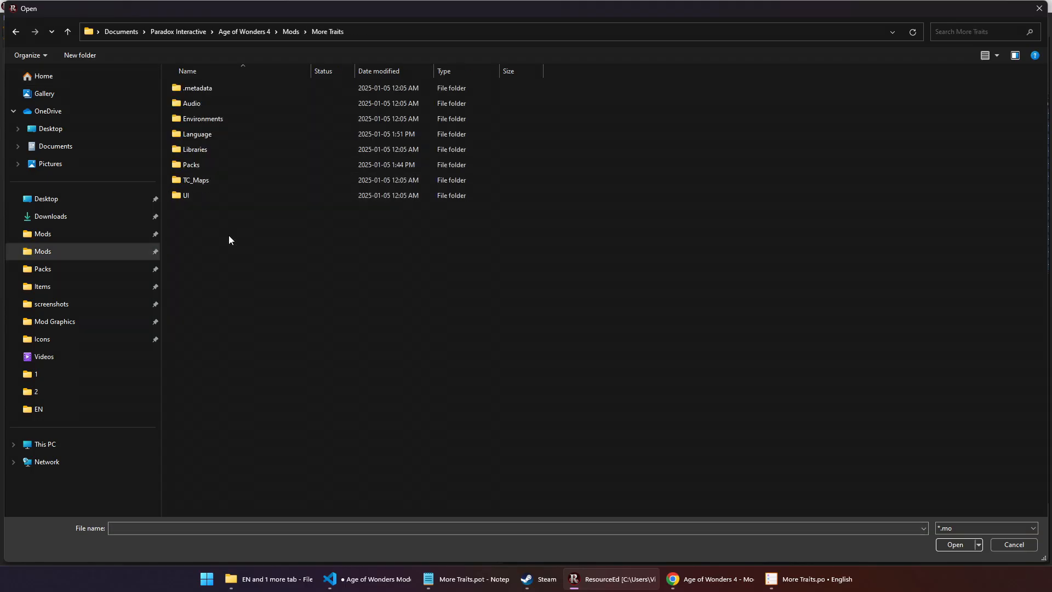
double_click(212, 133)
double_click(219, 86)
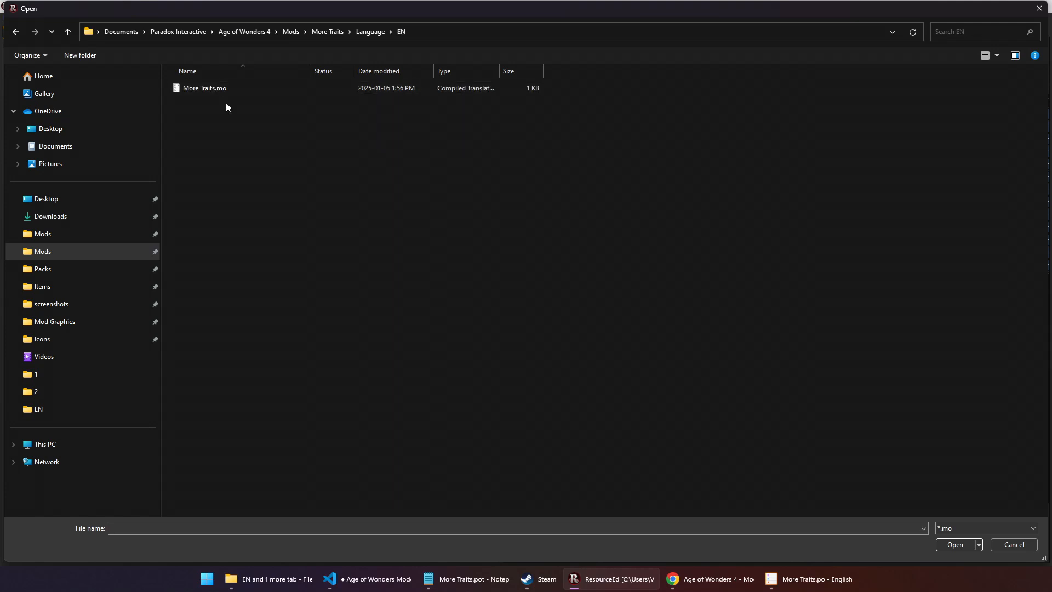
click(226, 93)
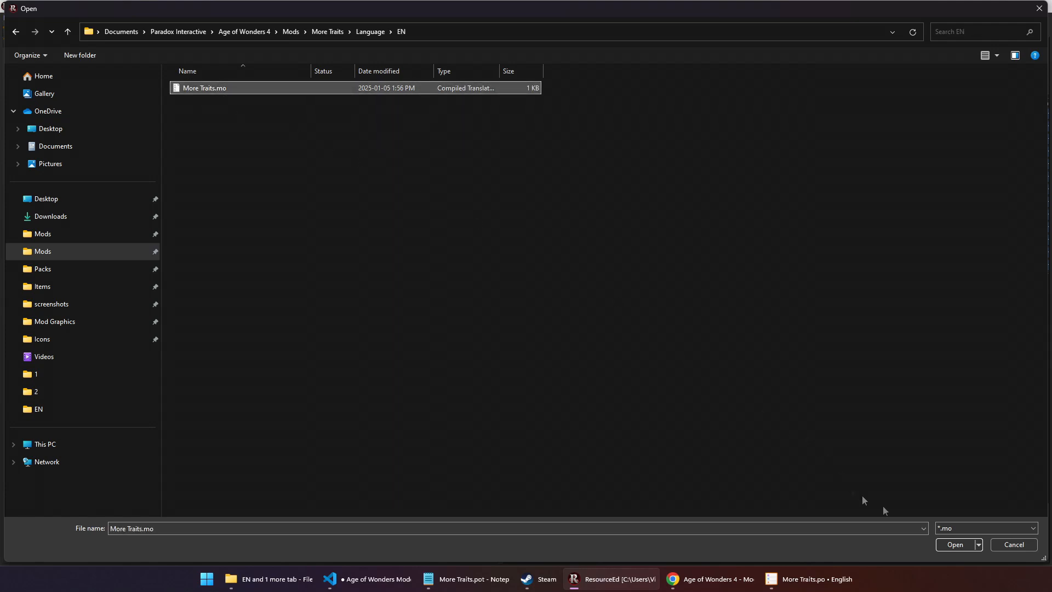
click(953, 544)
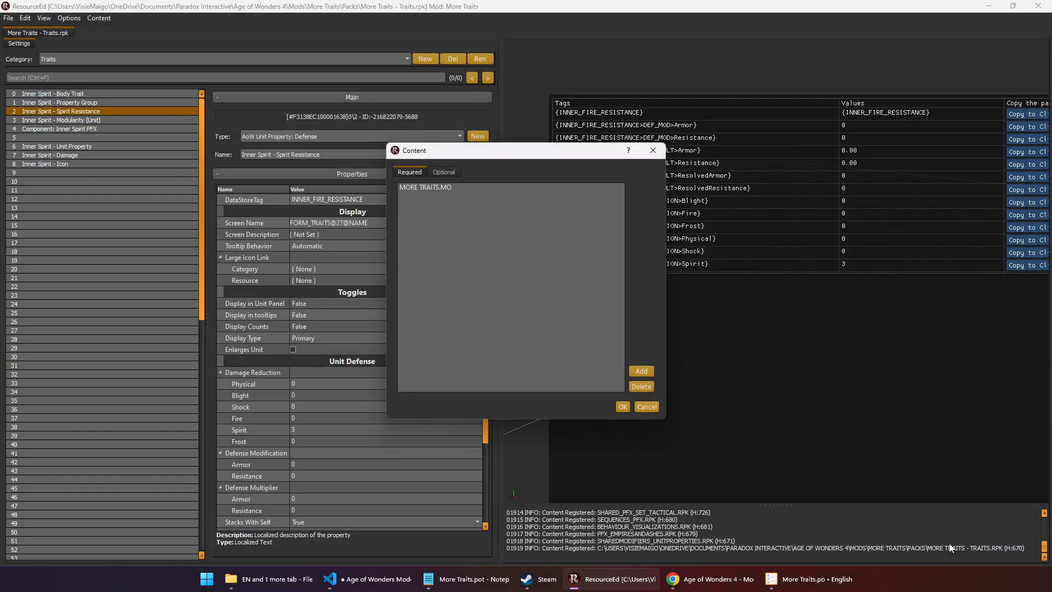
click(623, 408)
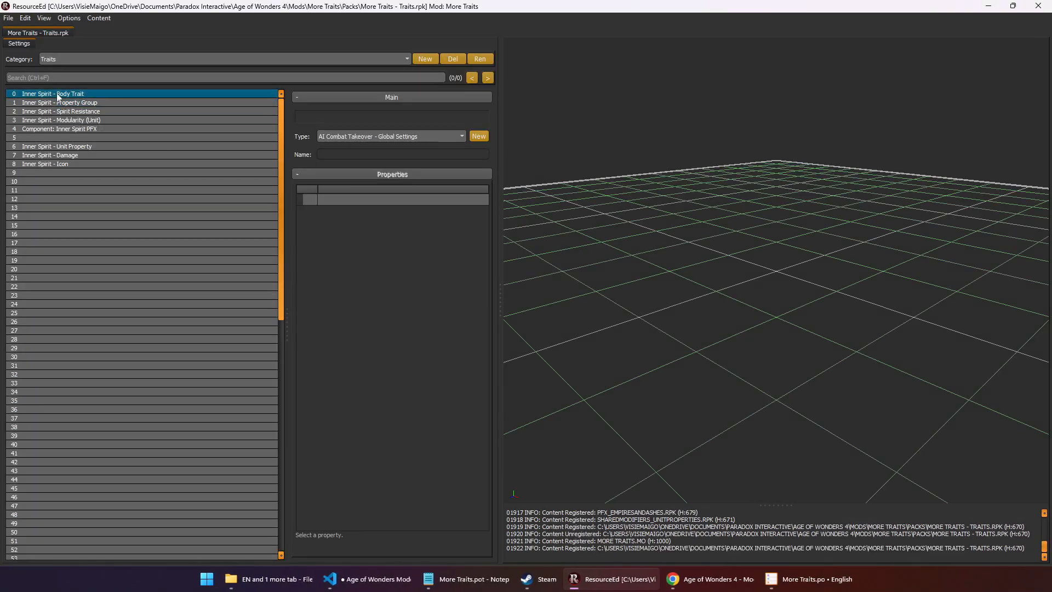
- Set the Screen Name of Inner Spirit - Body Trait to MORE_TRAITS@INNER_SPIRIT@NAME and save the resource pack
click(57, 97)
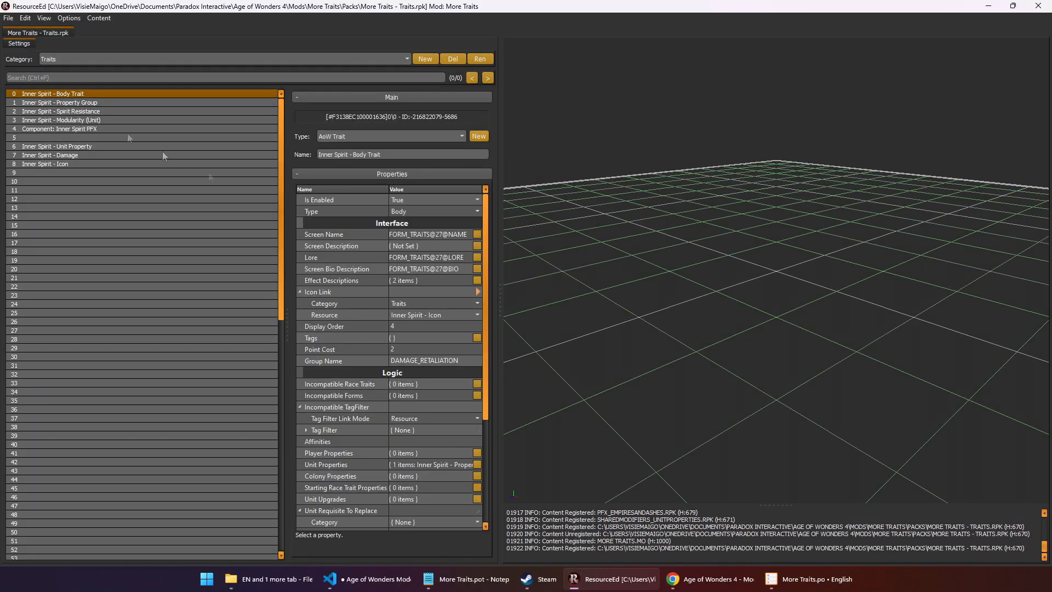
drag(286, 234, 187, 234)
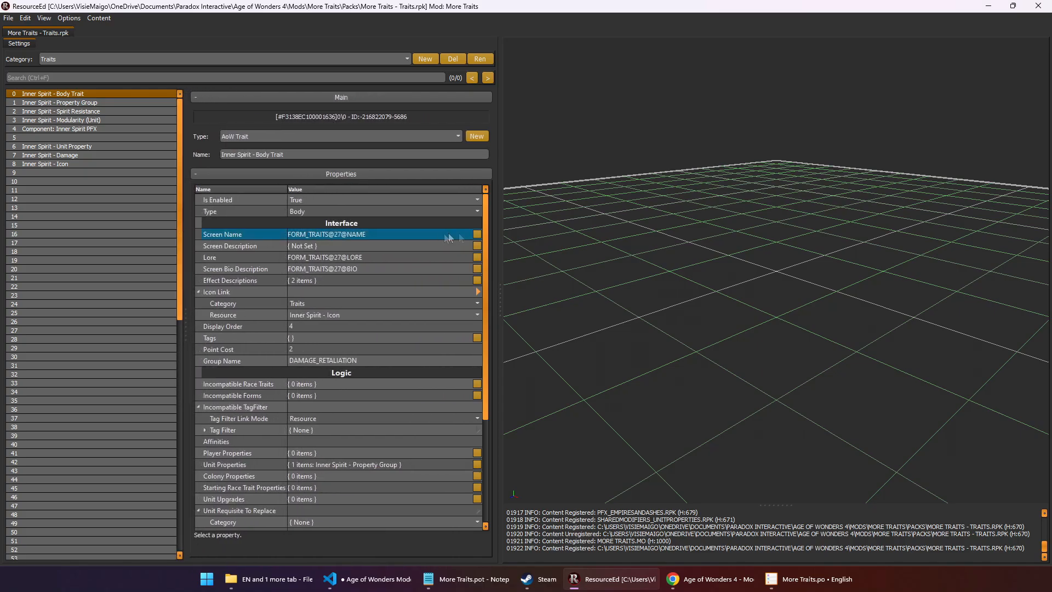
click(477, 234)
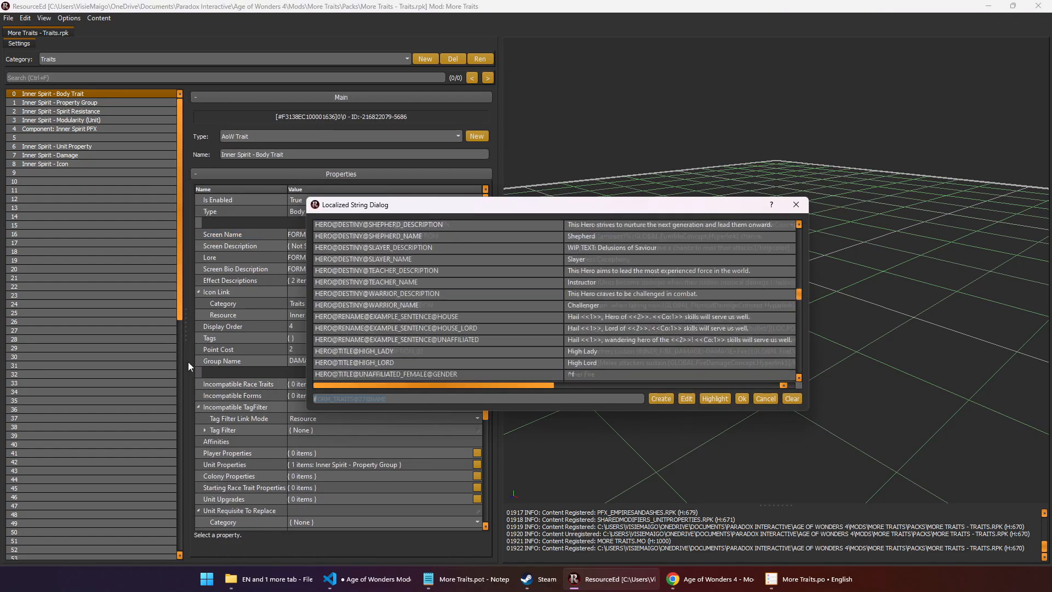
text(inner spirit)
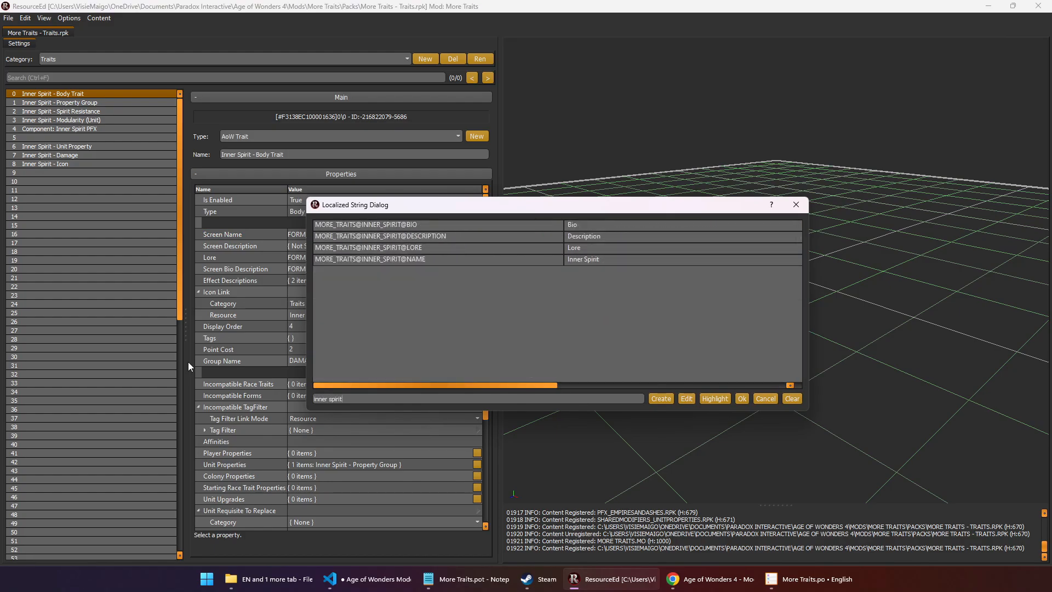
click(382, 259)
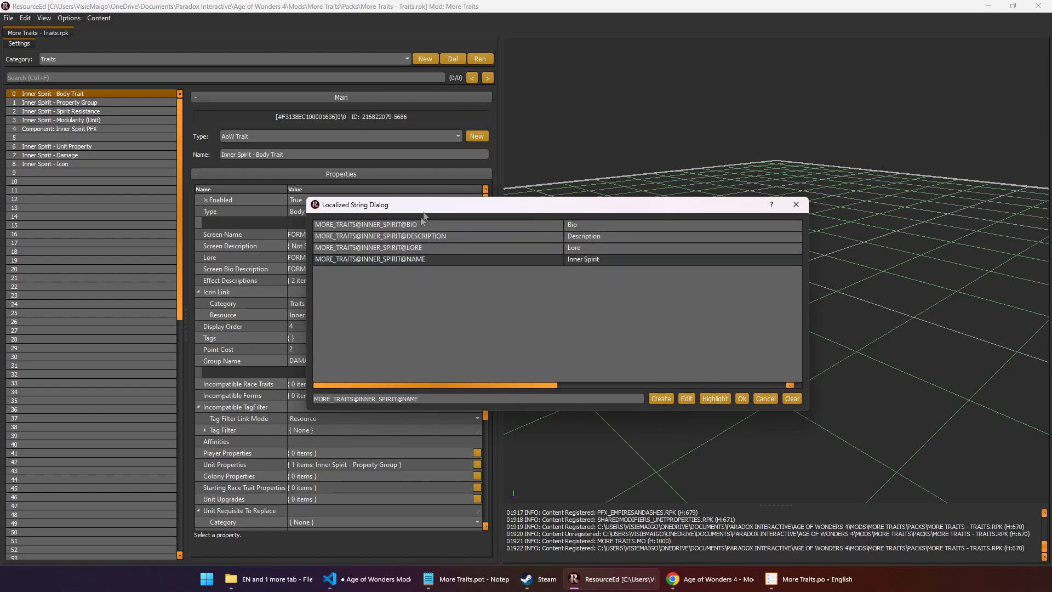
click(411, 249)
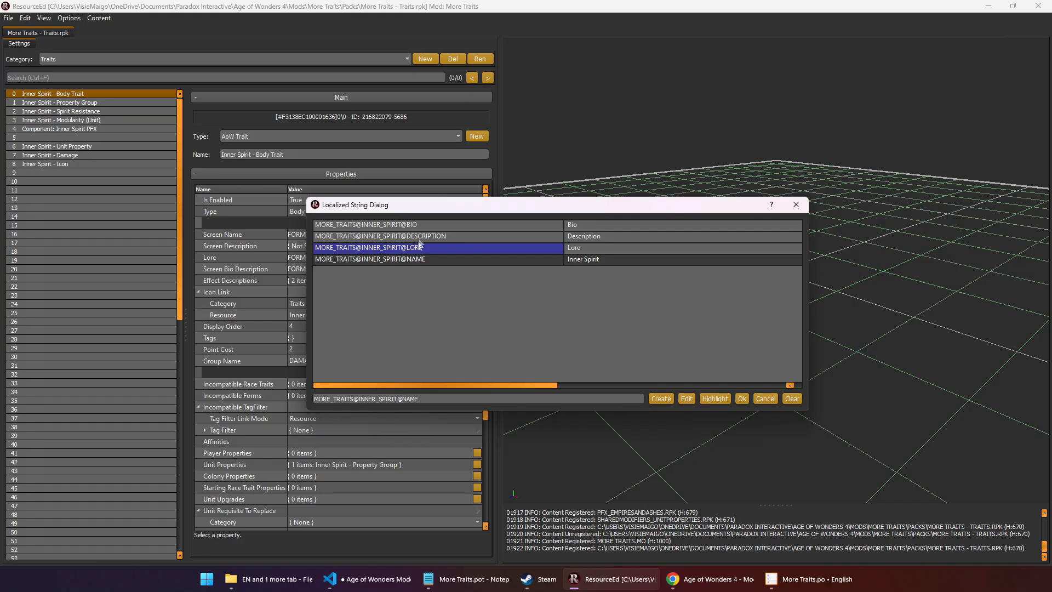
click(742, 400)
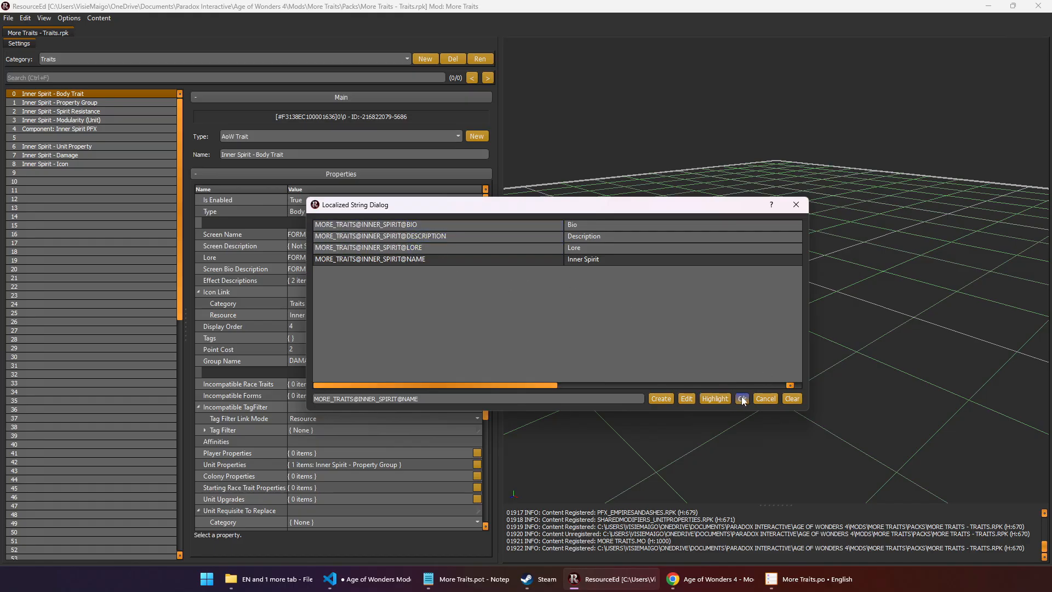
click(743, 399)
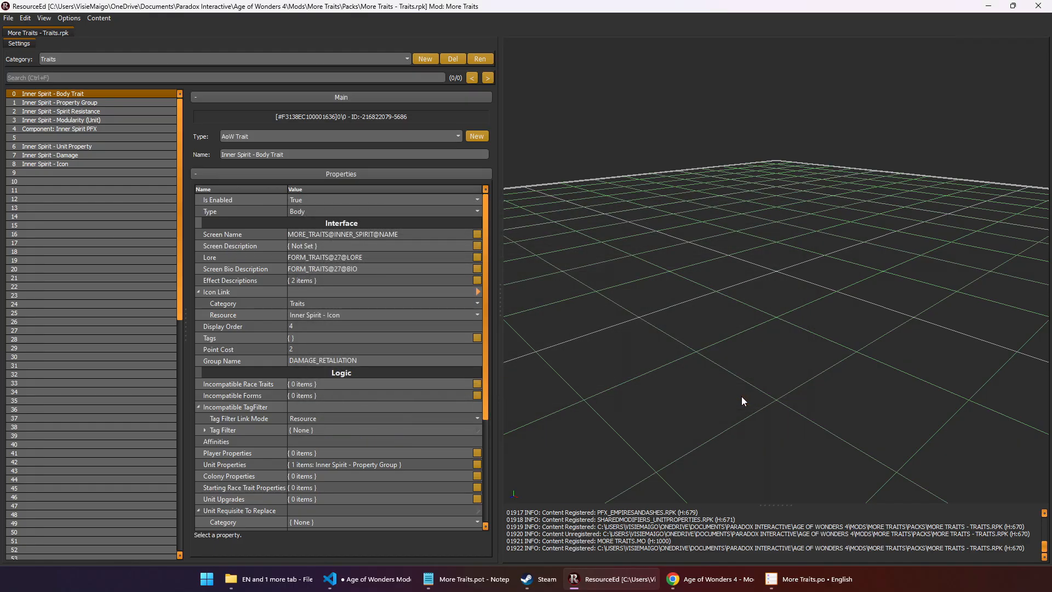
key(ctrl+s)
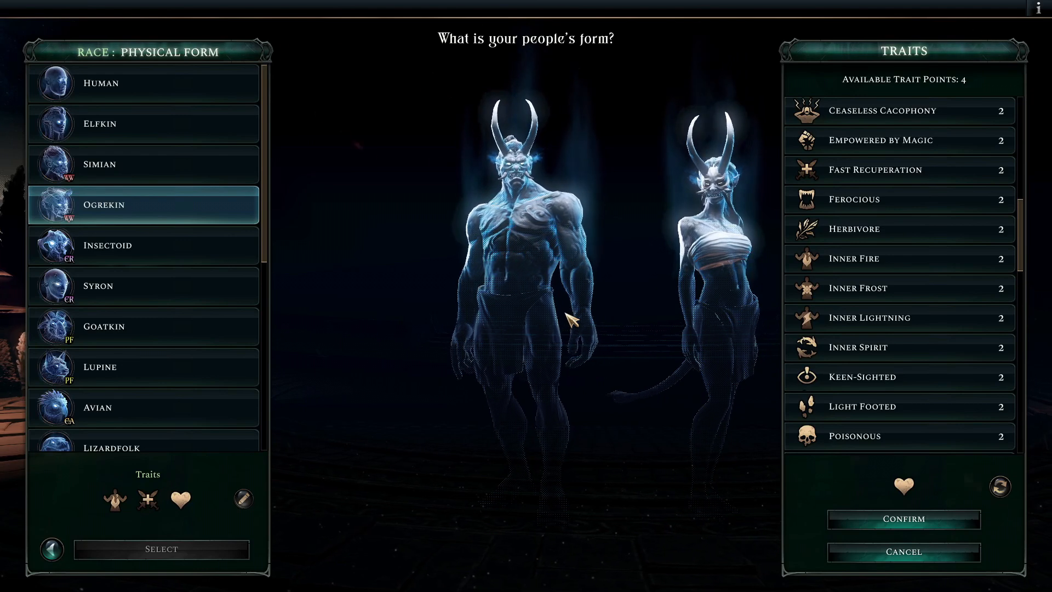
- Switch to Age of Wonders 4 and inspect the Inner Spirit entry in the physical form's trait list
mouse_move(935, 359)
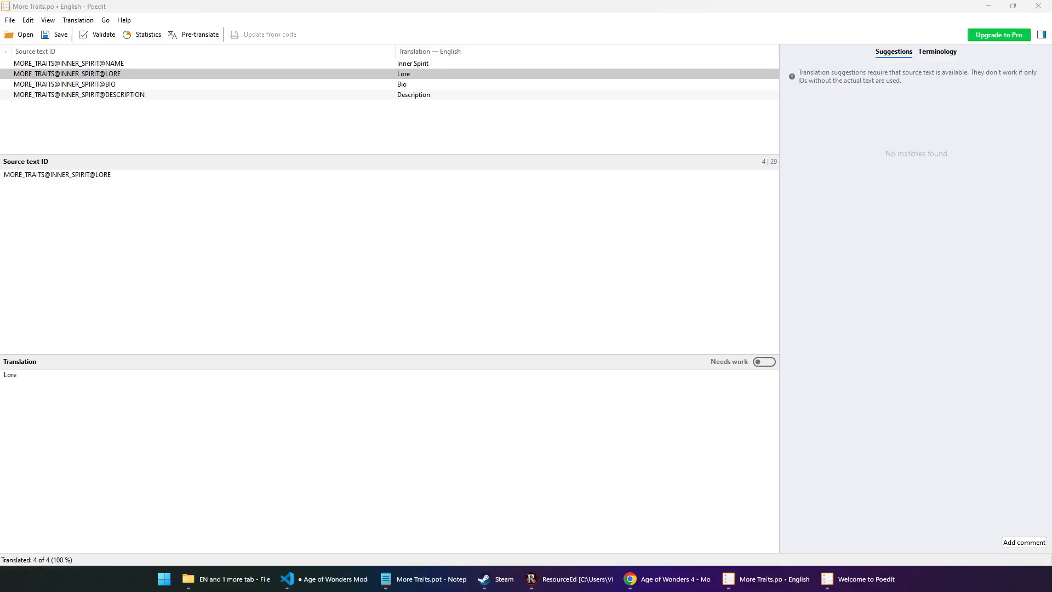
- Switch to Poedit and open the translation of MORE_TRAITS@INNER_SPIRIT@LORE for editing
click(202, 73)
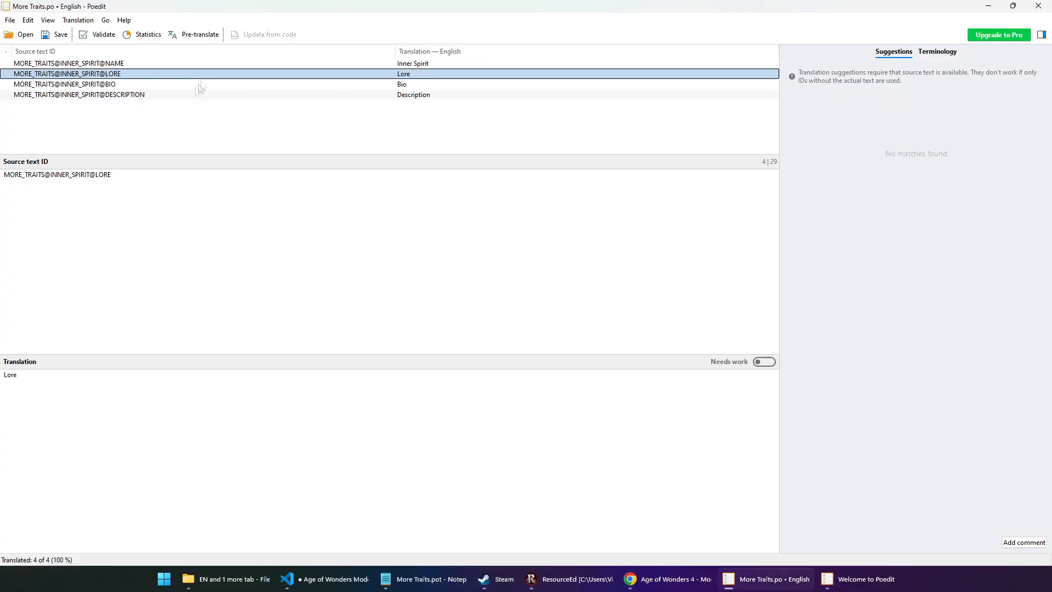
click(182, 84)
click(188, 75)
click(64, 417)
key(ctrl+a)
drag(64, 413, 422, 436)
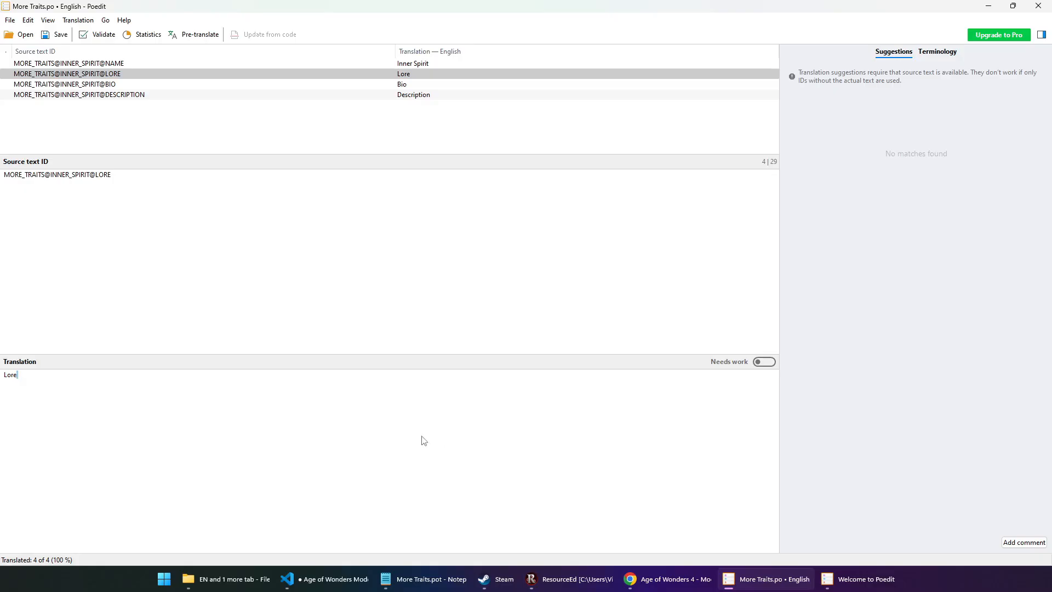
- Switch to ResourceEd and examine the full FORM_TRAITS@27@LORE string used by the body trait, then close the string dialog without changes
click(602, 585)
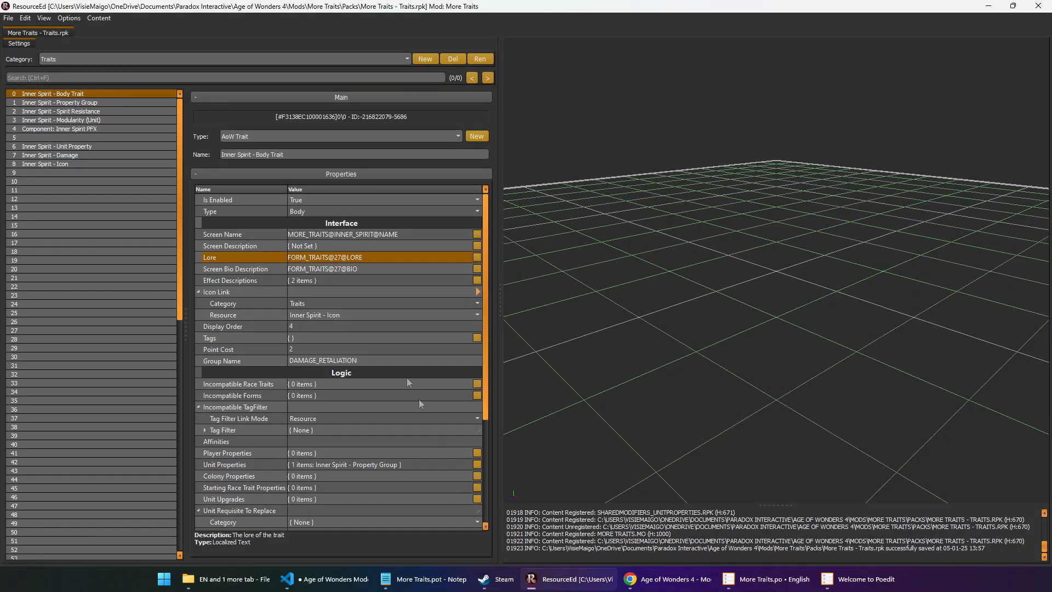
click(478, 257)
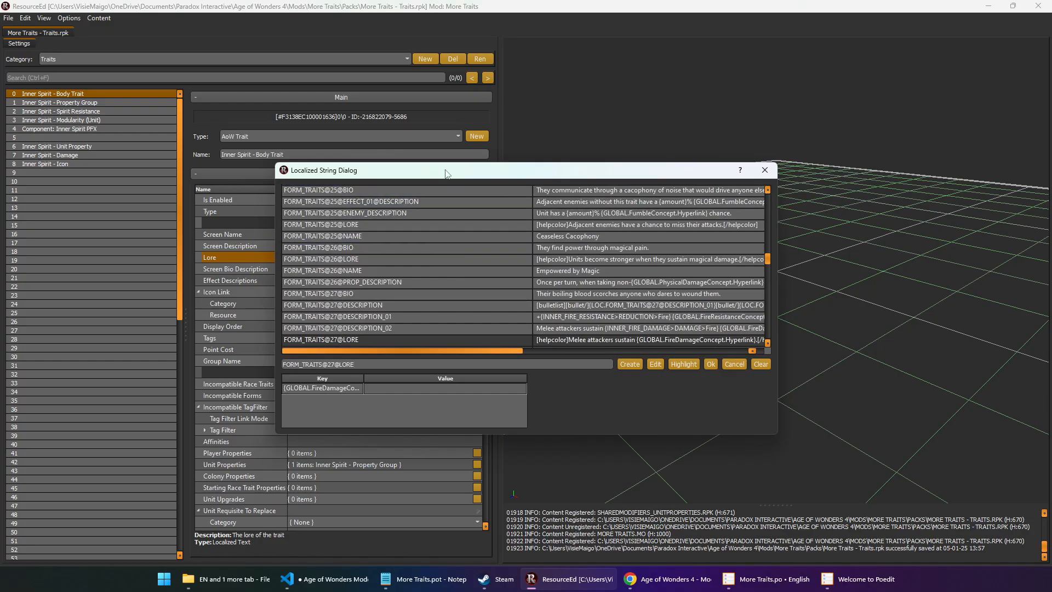
drag(445, 175, 283, 180)
drag(616, 331, 730, 334)
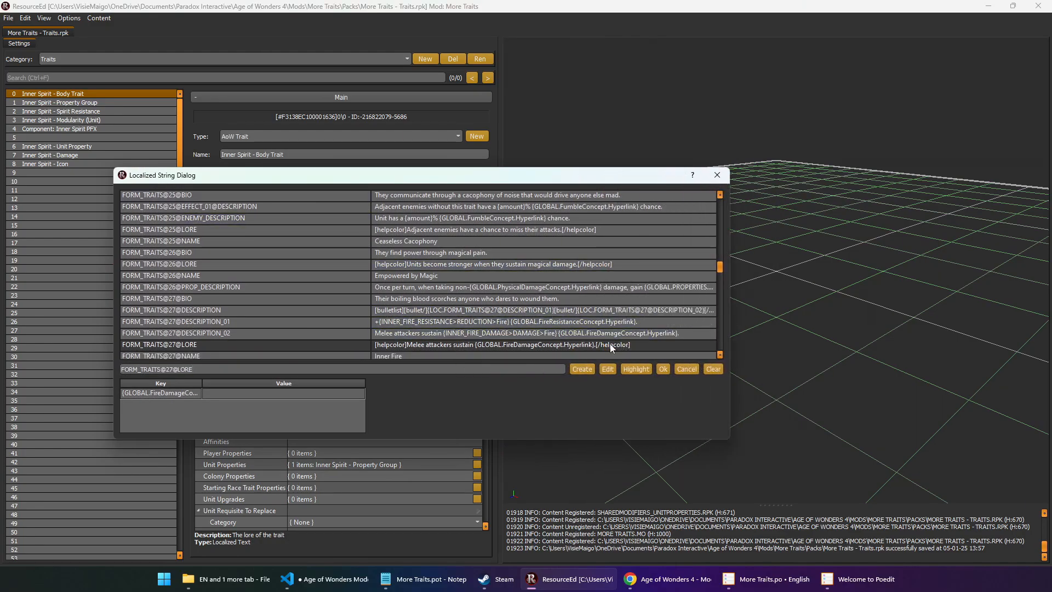
right_click(522, 347)
key(Escape)
click(716, 175)
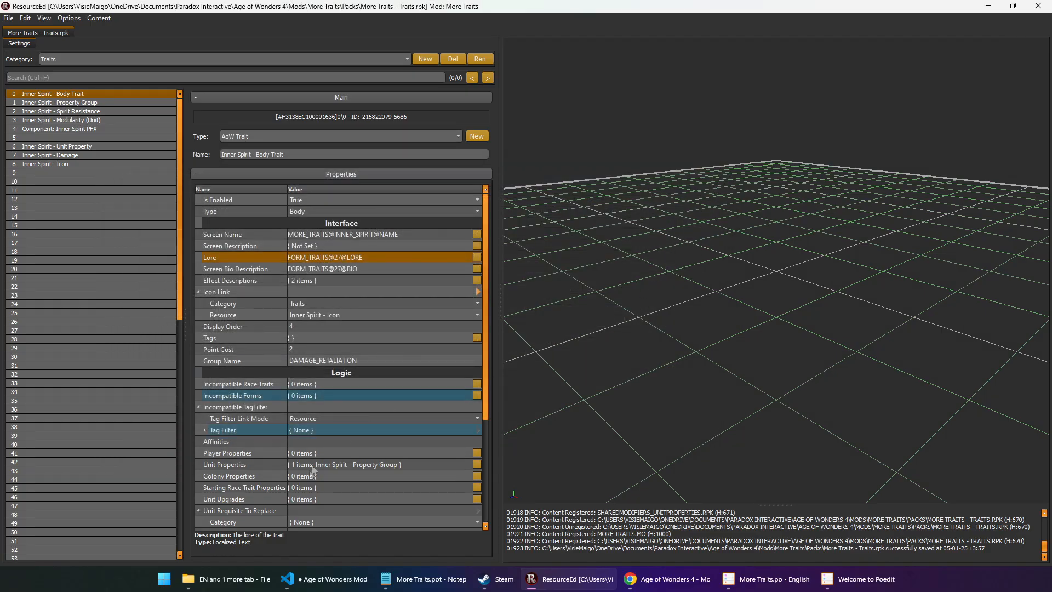
- Switch to File Explorer and examine EN.MO and EN_WaysOfWar.po in the game's Language\EN folder, widening the Type column
click(227, 578)
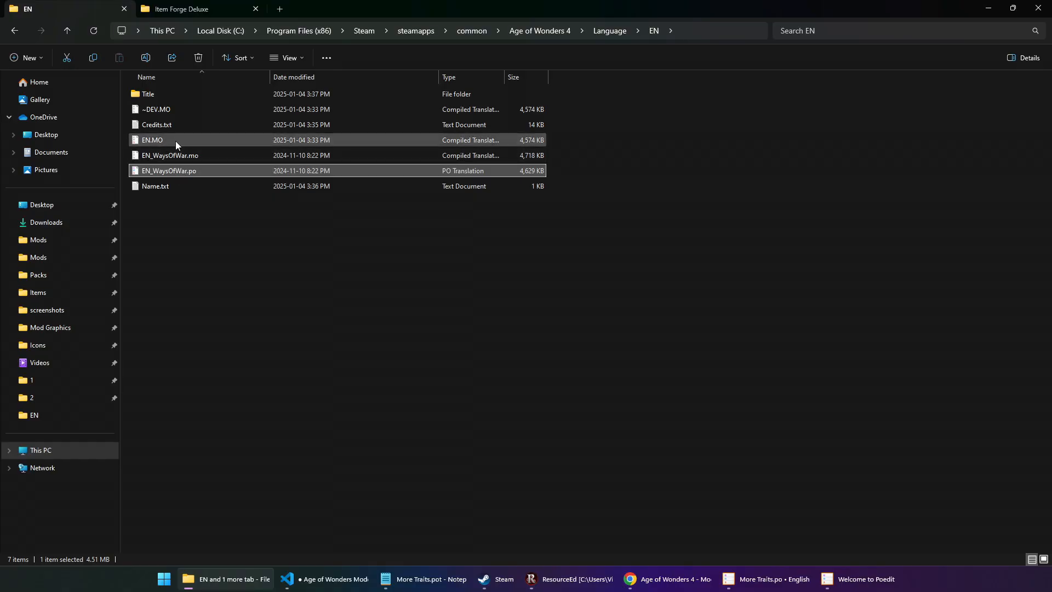
click(175, 142)
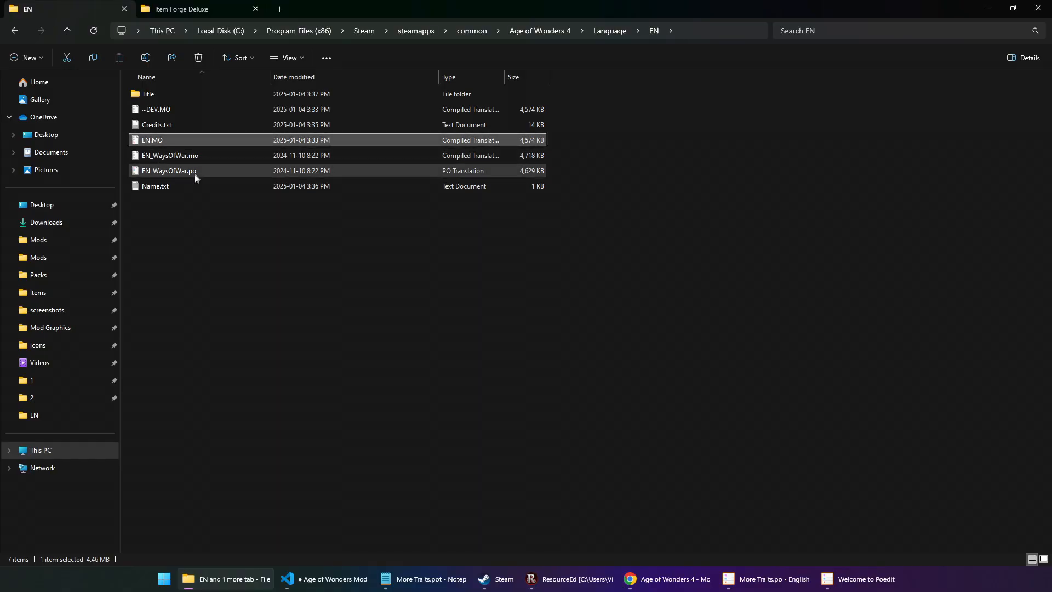
click(206, 225)
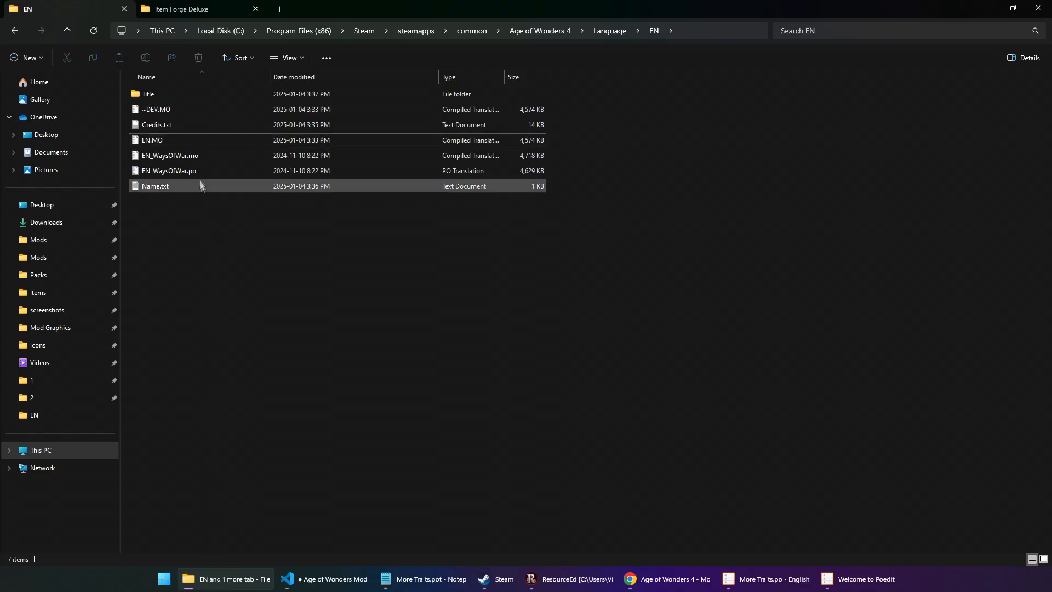
click(193, 139)
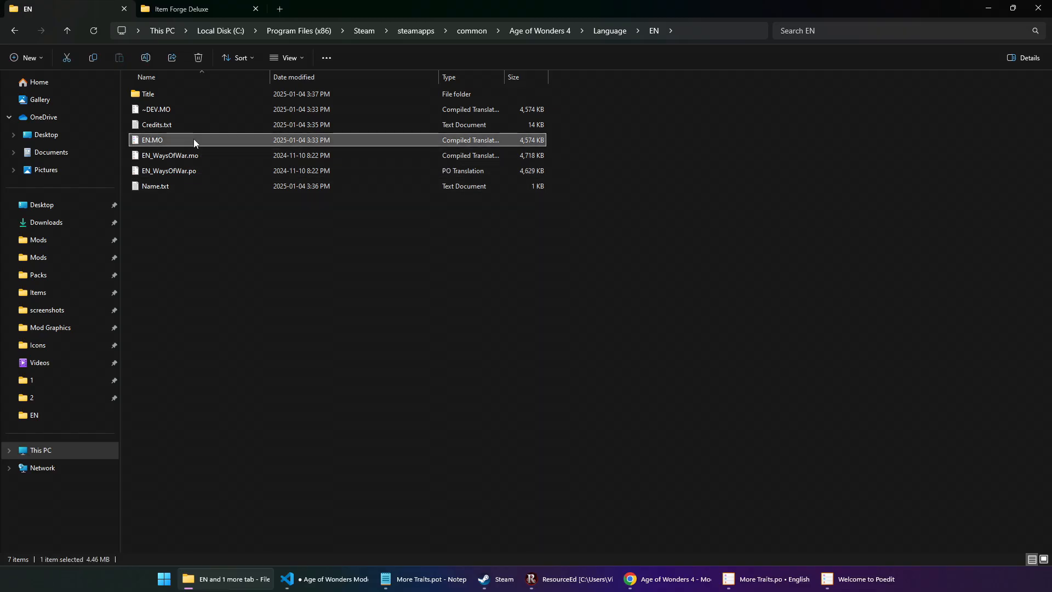
drag(504, 77, 547, 80)
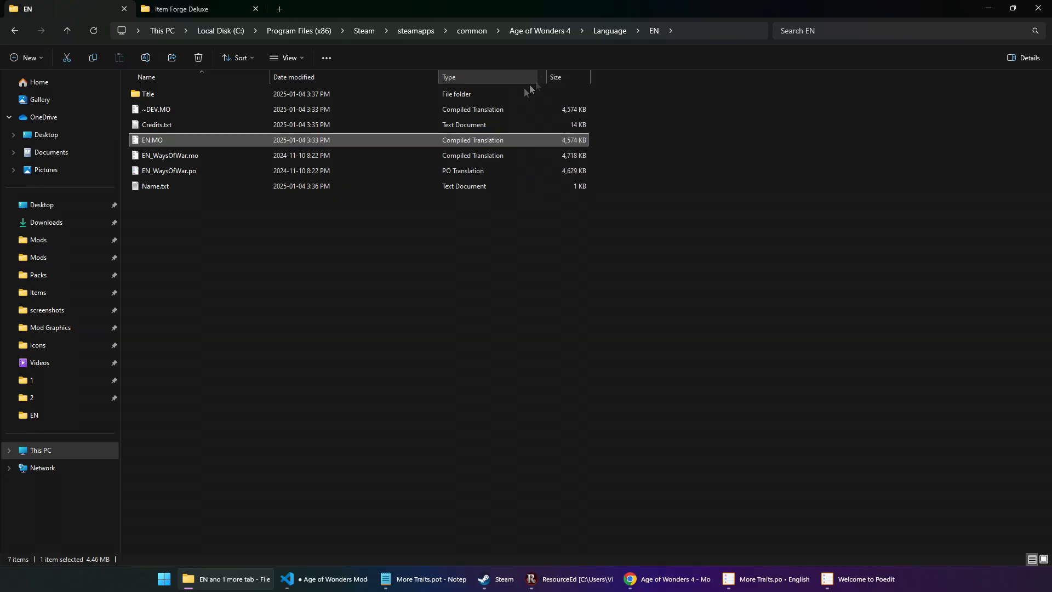
click(310, 172)
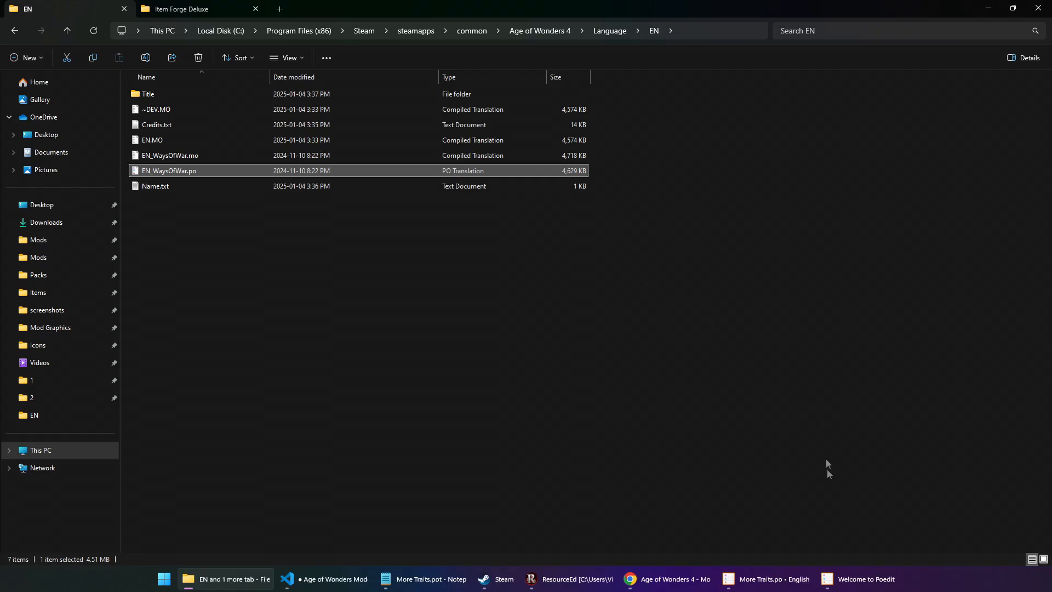
- Switch to Poedit's welcome window and open the recent file EN_WaysOfWar.po in a maximized window
mouse_move(846, 586)
click(287, 305)
click(857, 579)
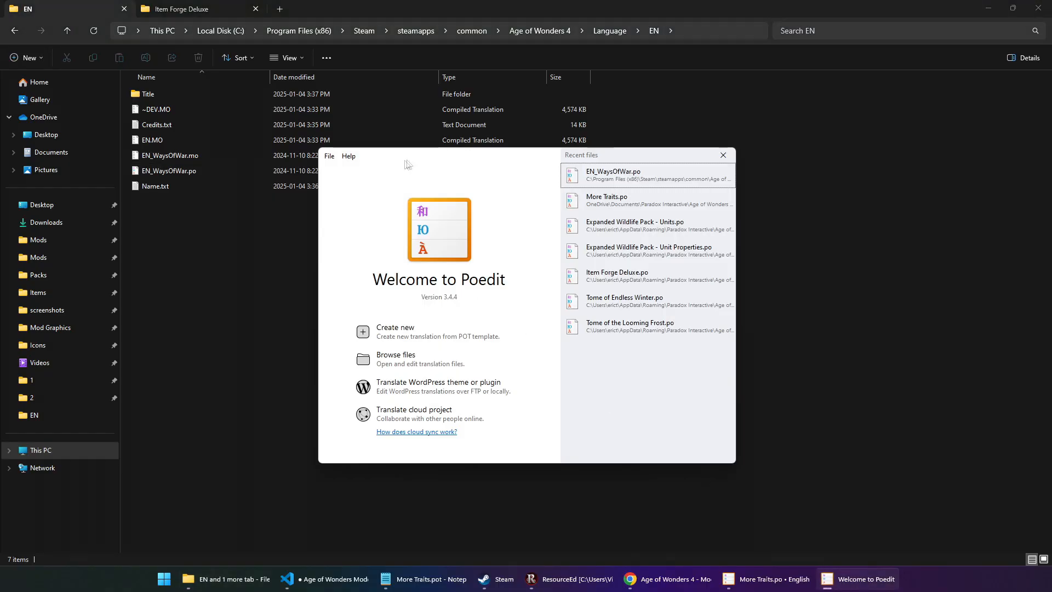
drag(406, 164, 362, 164)
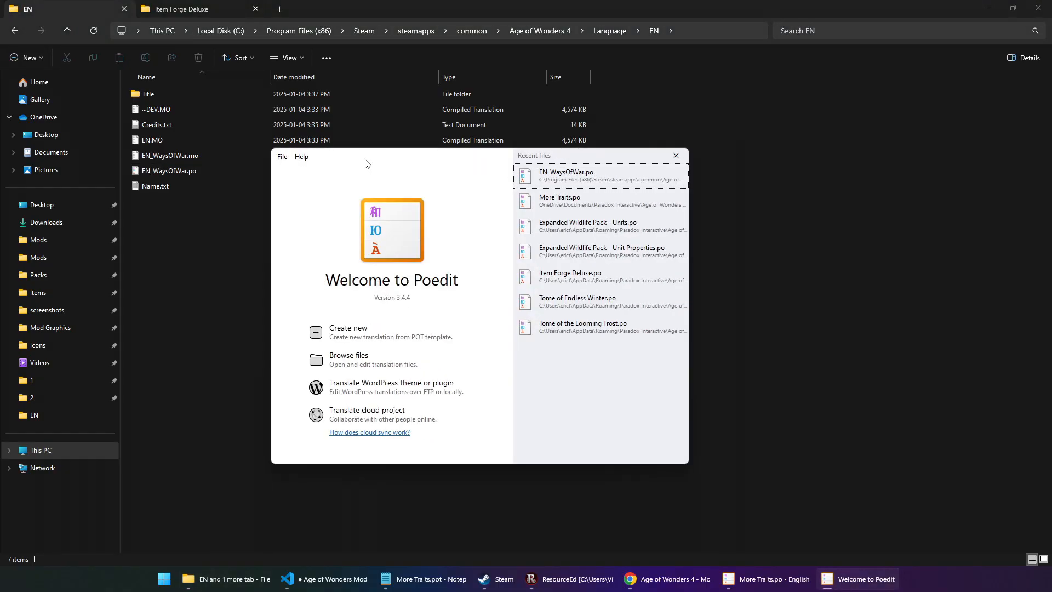
click(587, 181)
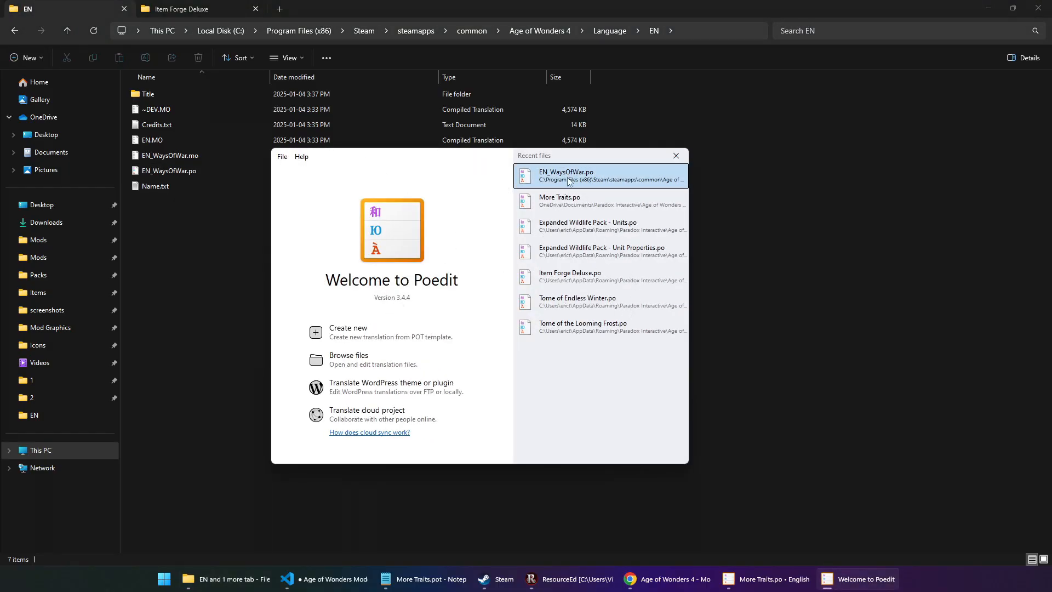
drag(0, 340, 590, 6)
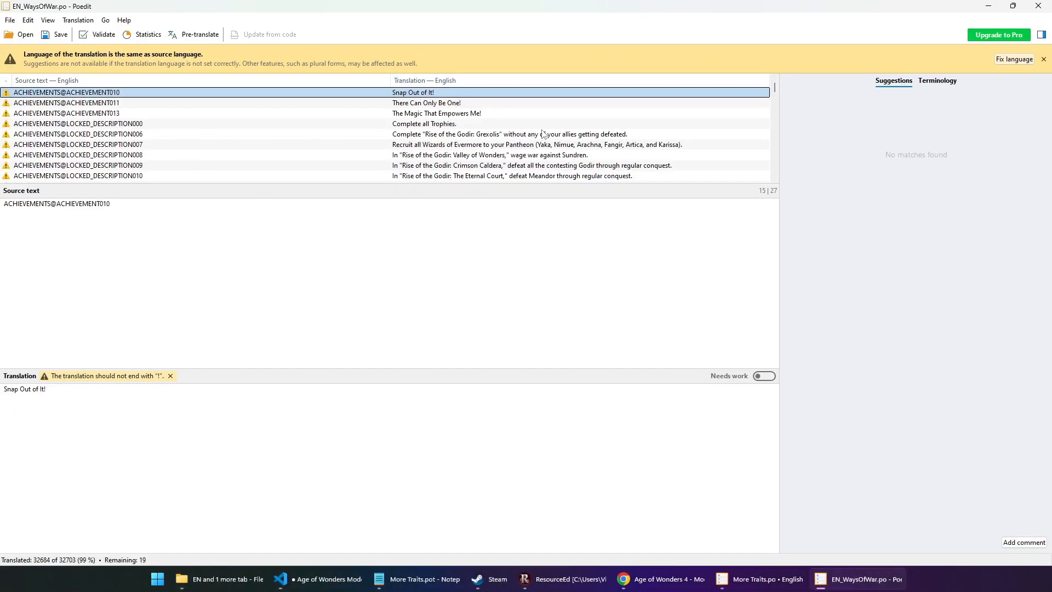
- Enlarge the string list in EN_WaysOfWar.po and browse the game's source keys and English translations
scroll(542, 134, down, 2)
drag(475, 185, 476, 331)
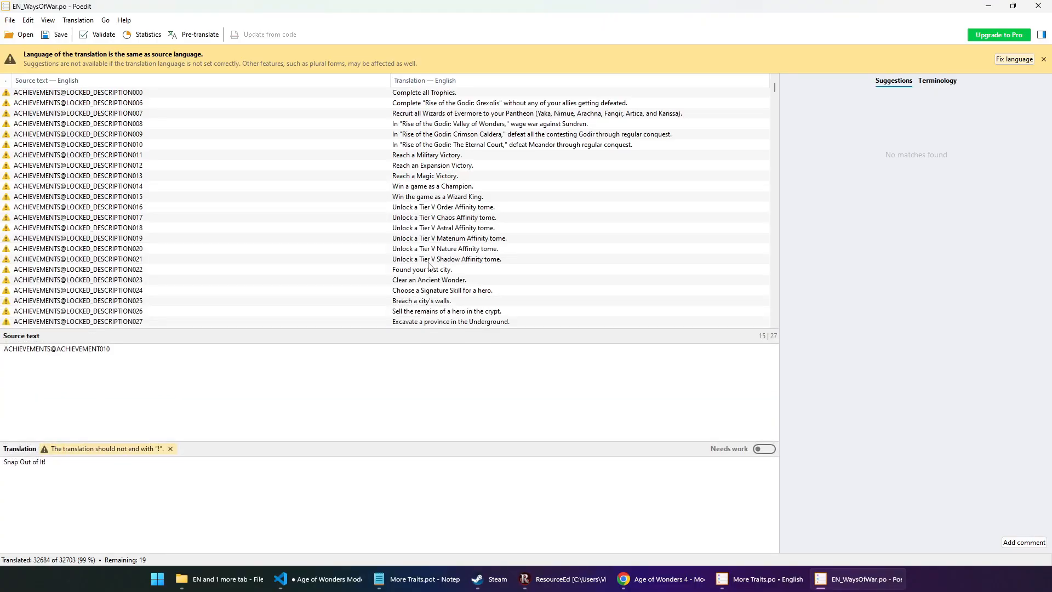
click(548, 259)
drag(775, 88, 767, 320)
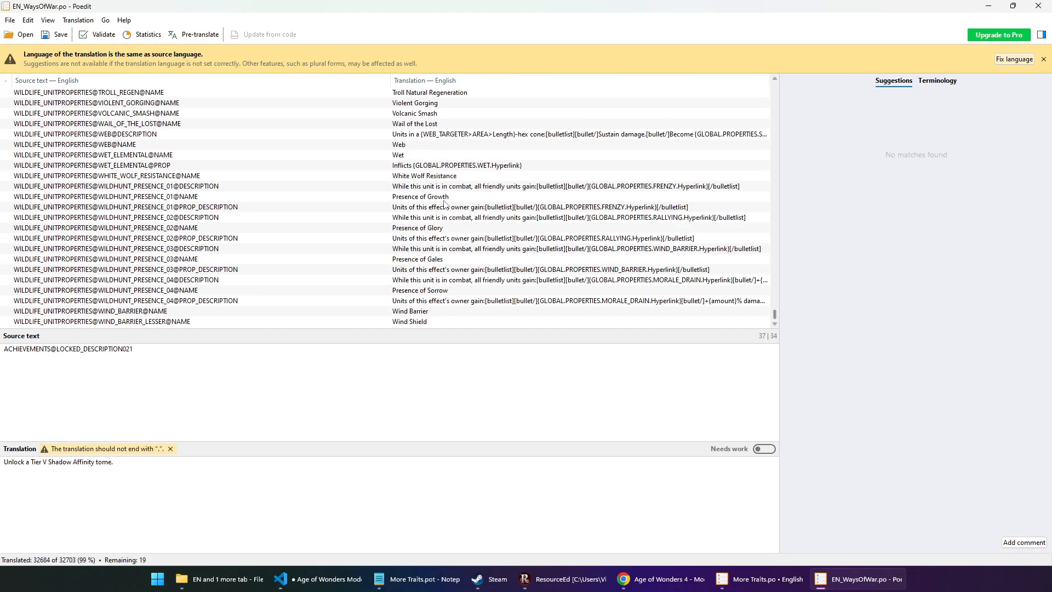
click(479, 272)
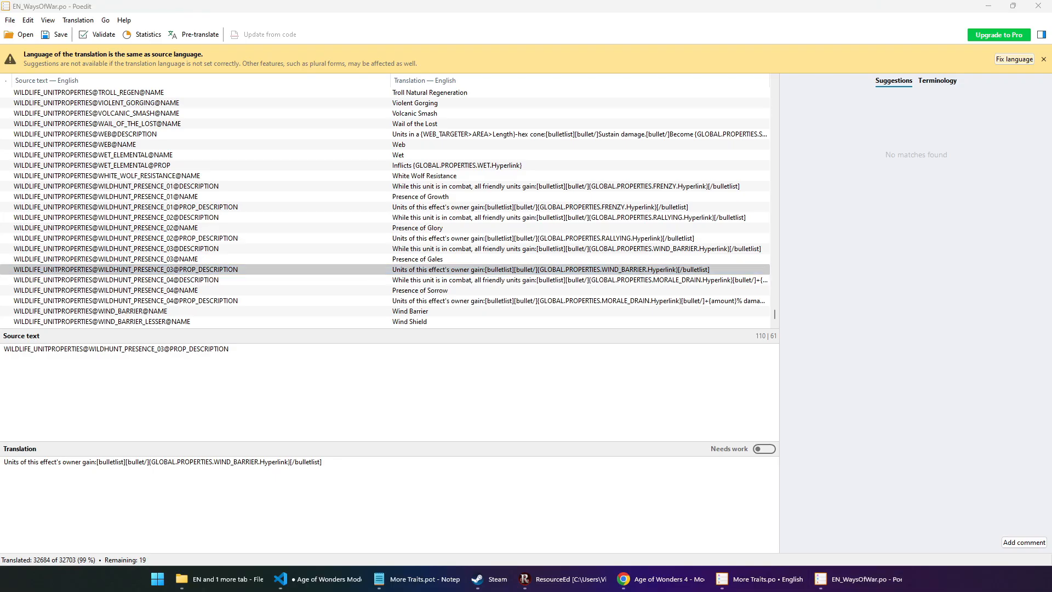
click(351, 273)
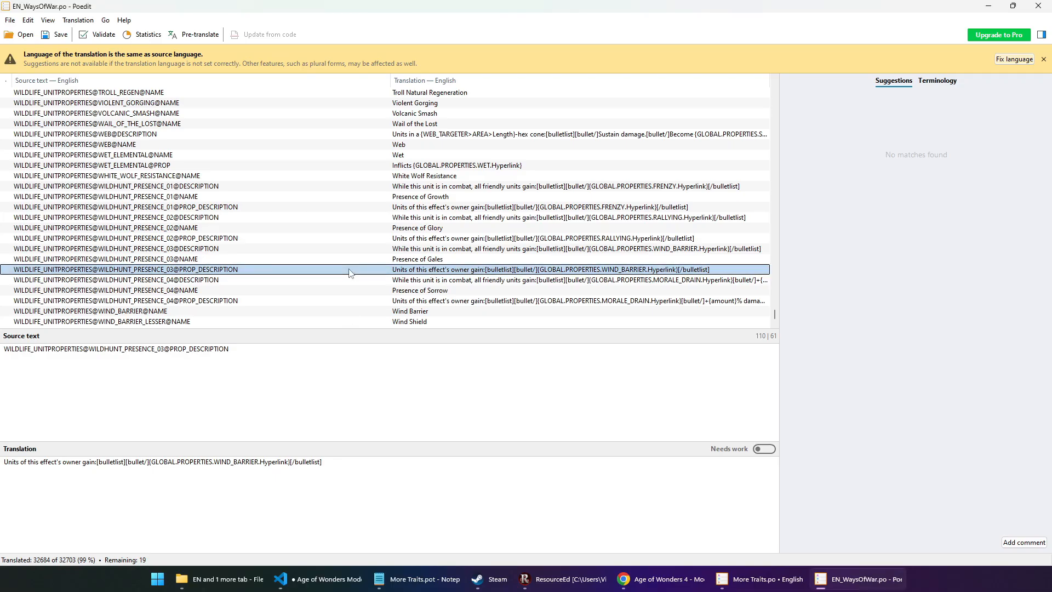
- Search EN_WaysOfWar.po for "inner fire", select the FORM_TRAITS@27@LORE entry and close the search
key(ctrl+f)
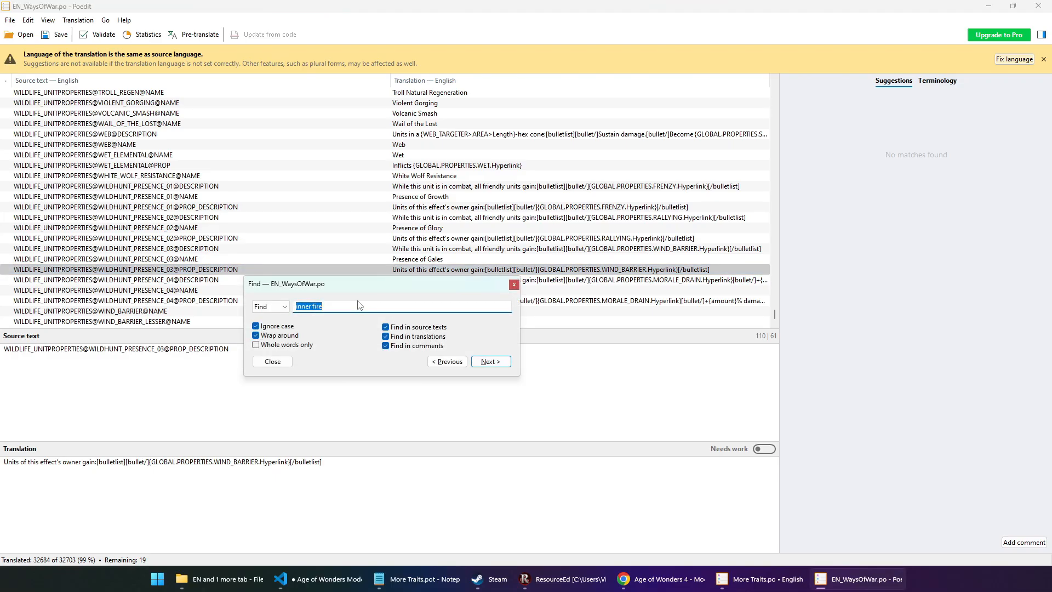
click(482, 361)
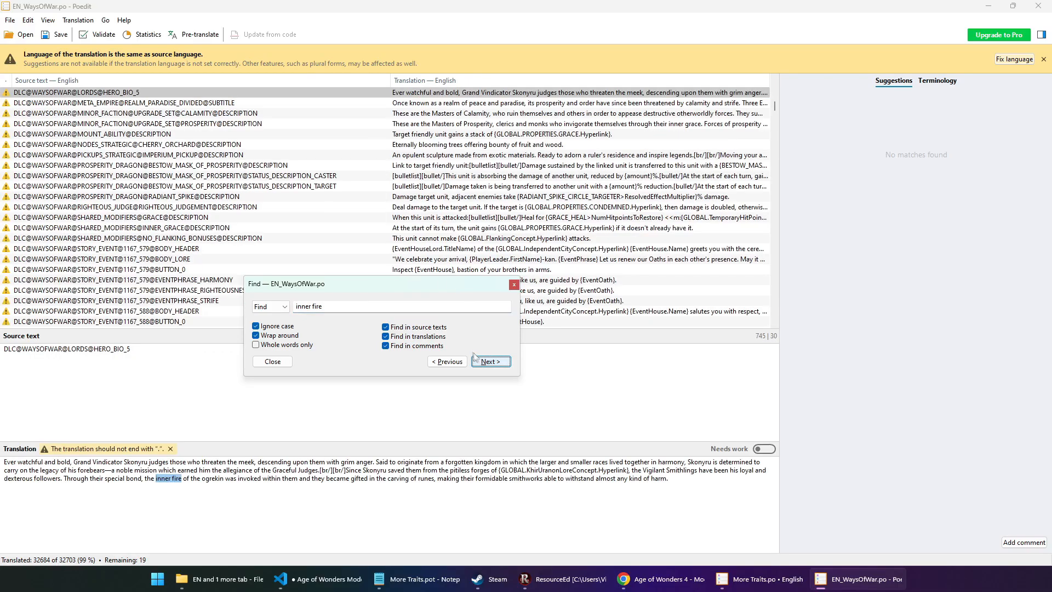
click(482, 361)
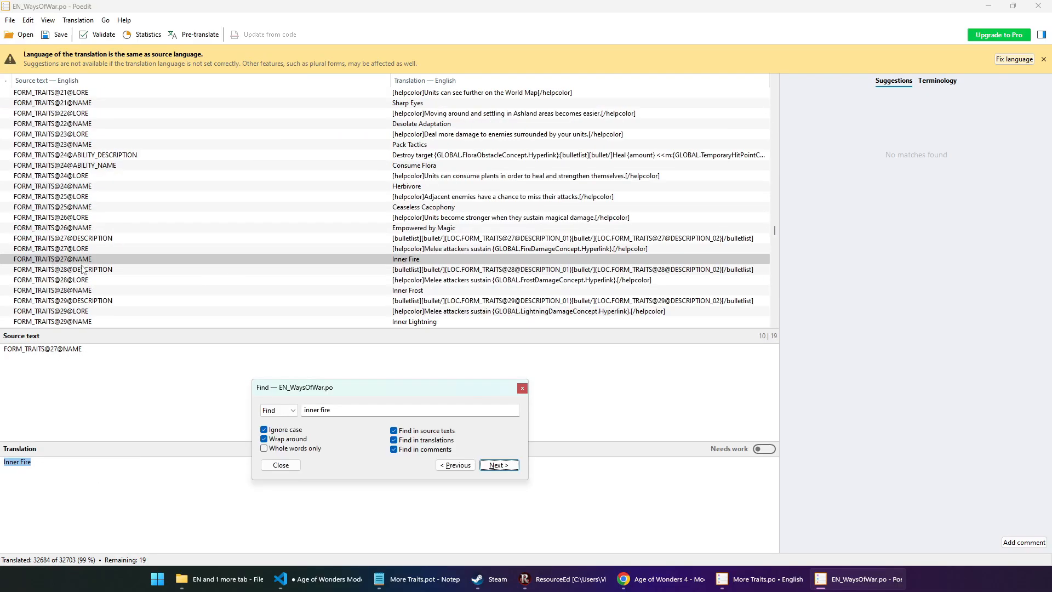
click(97, 250)
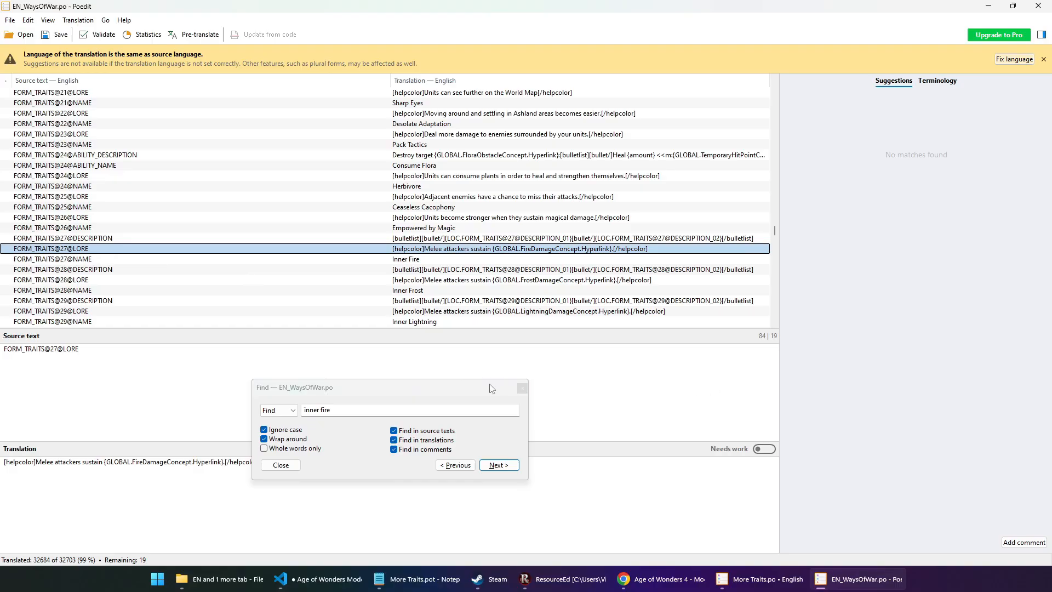
drag(491, 387, 559, 287)
click(590, 288)
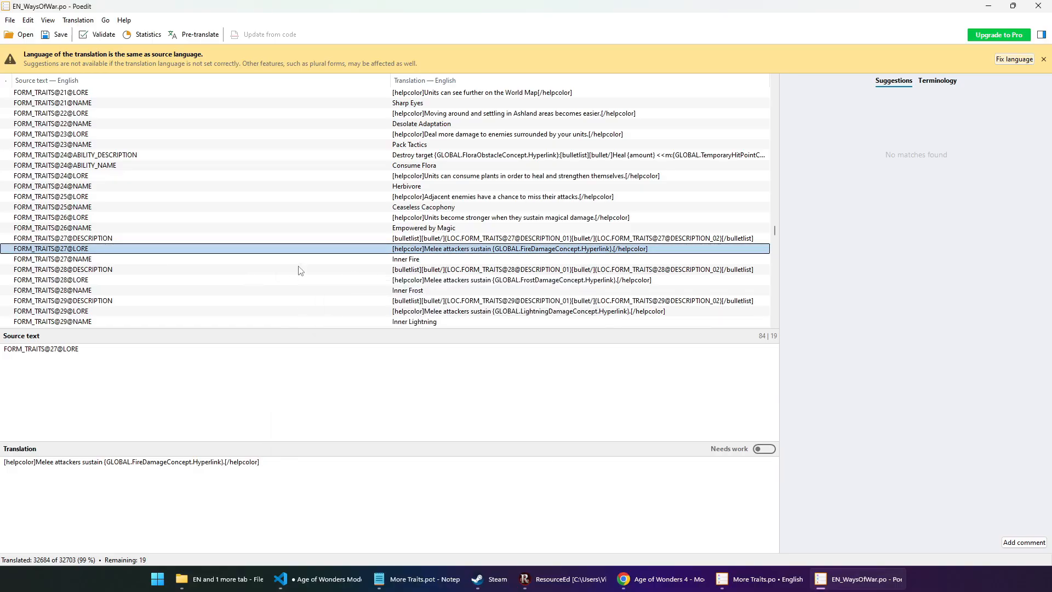
- Copy the FORM_TRAITS@27@LORE translation and replace the MORE_TRAITS@INNER_SPIRIT@LORE translation in More Traits.po with it
drag(325, 475, 5, 475)
key(ctrl+c)
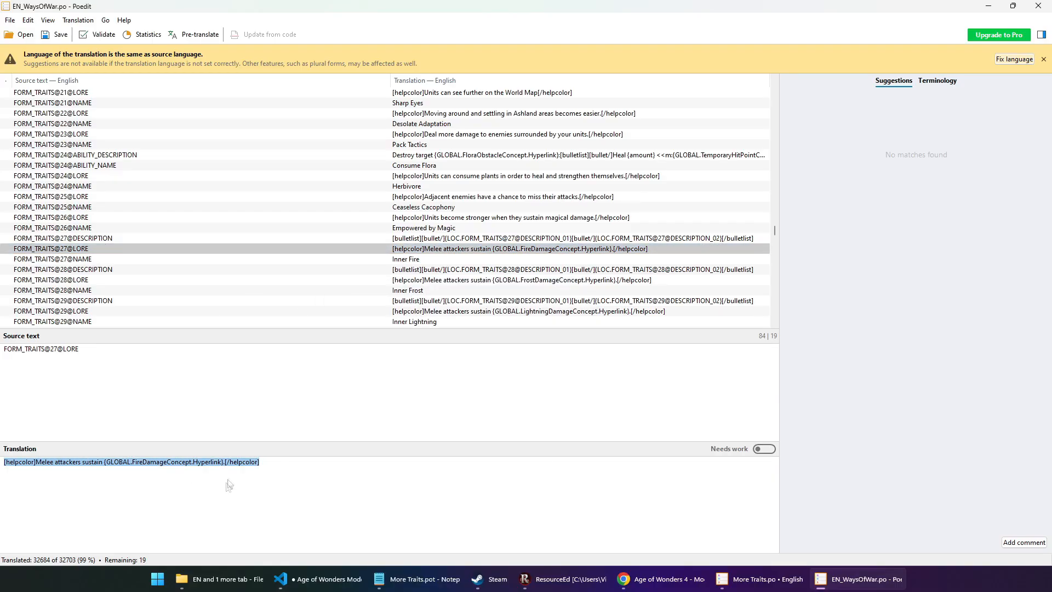
click(762, 585)
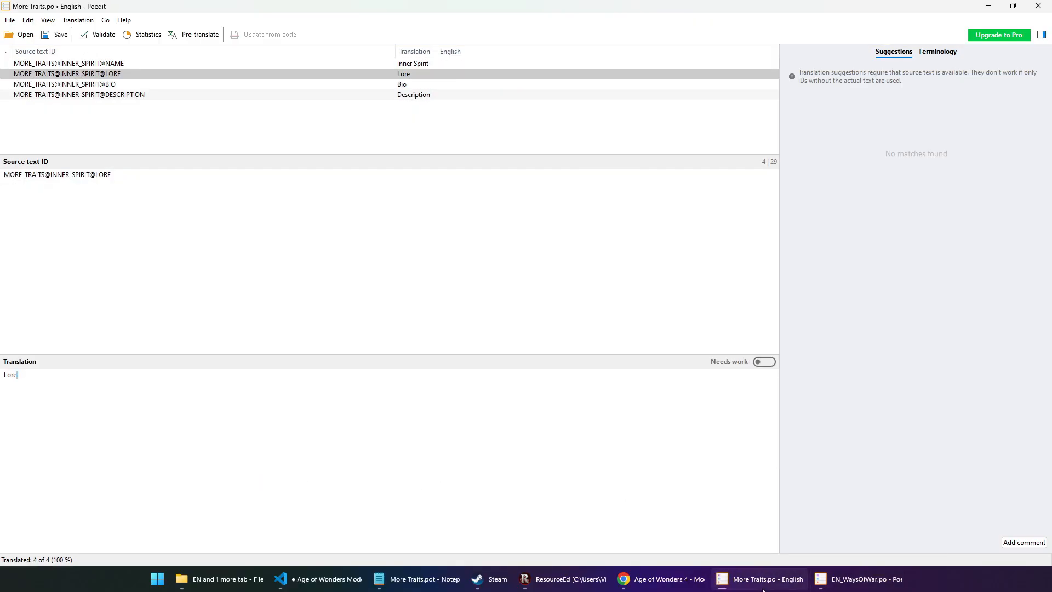
key(ctrl+a)
key(ctrl+v)
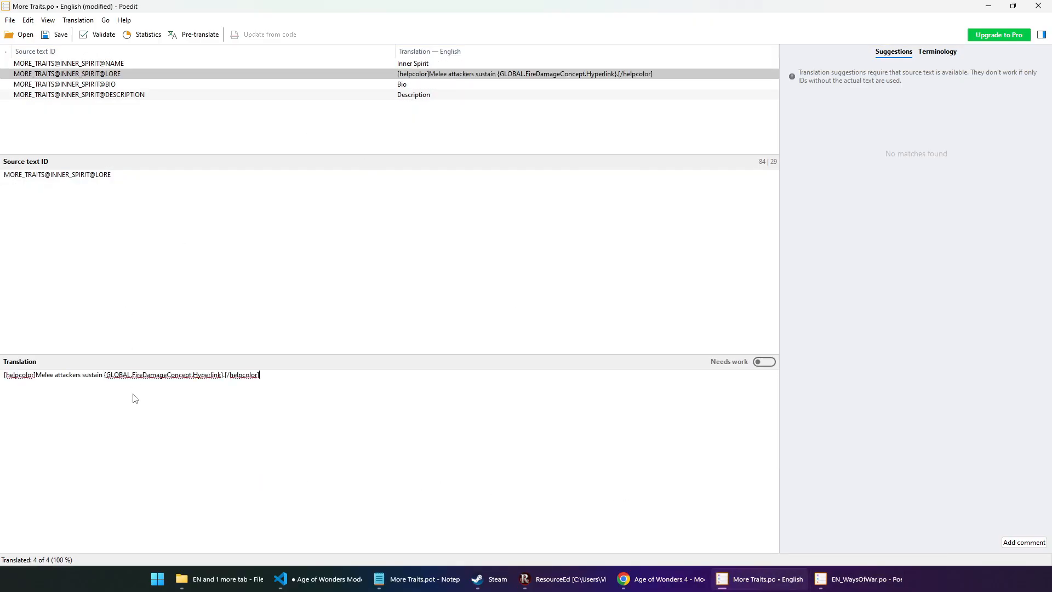
- Change the hyperlink in the Inner Spirit lore text to GLOBAL.SpiritDamageConcept.Hyperlink and save the translation
drag(104, 378, 225, 382)
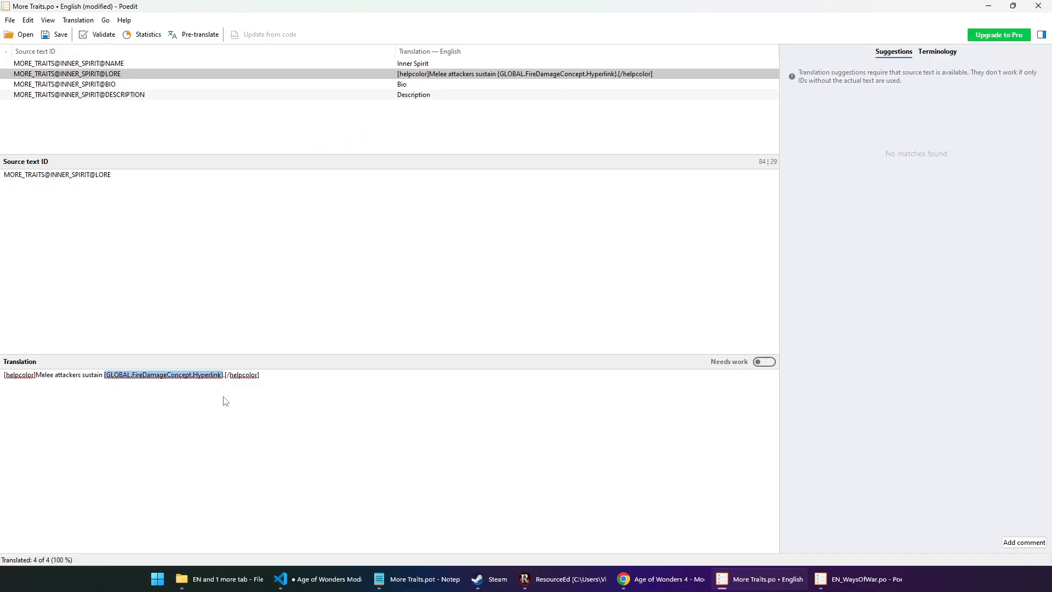
click(225, 401)
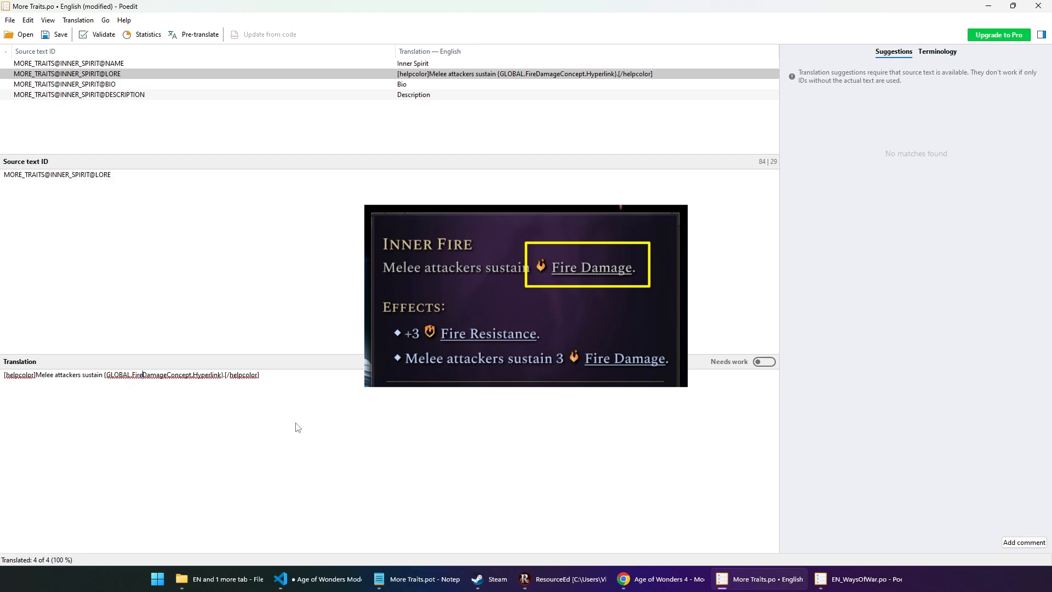
key(BackSpace)
key(BackSpace)
key(BackSpace)
key(BackSpace)
text(Spirit)
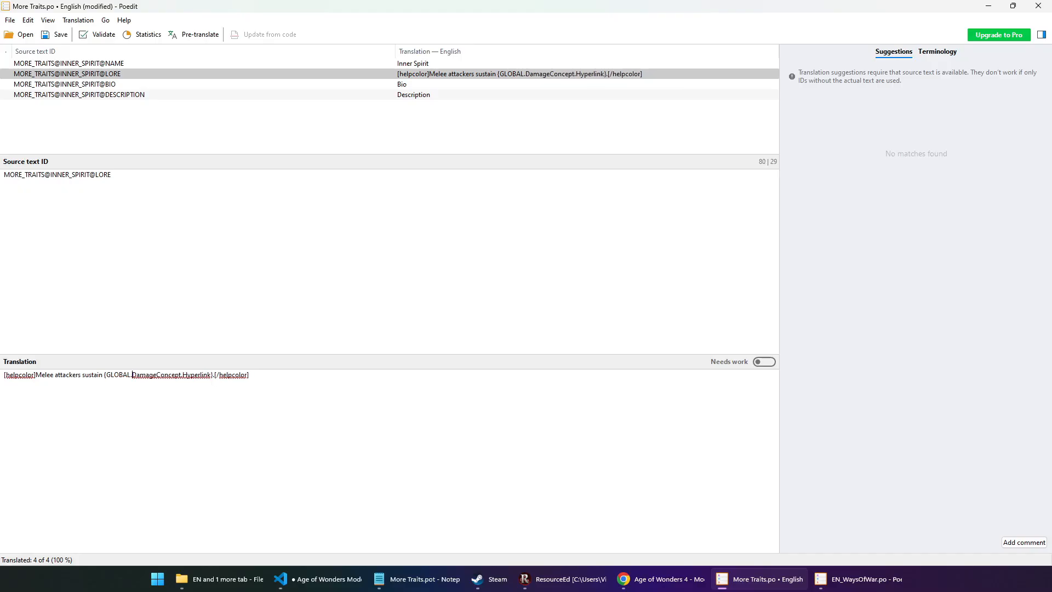
key(ctrl+s)
- Copy GLOBAL.SpiritDamageConcept.Hyperlink from the lore text and search EN_WaysOfWar.po for it to check that the game uses this reference
click(139, 377)
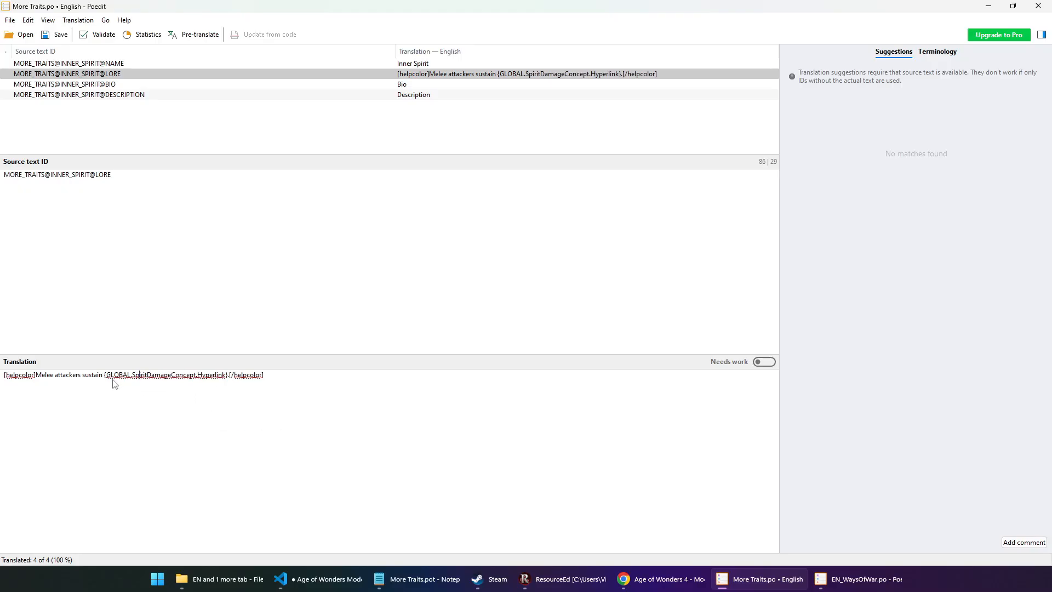
drag(107, 377, 226, 378)
key(ctrl+c)
click(822, 575)
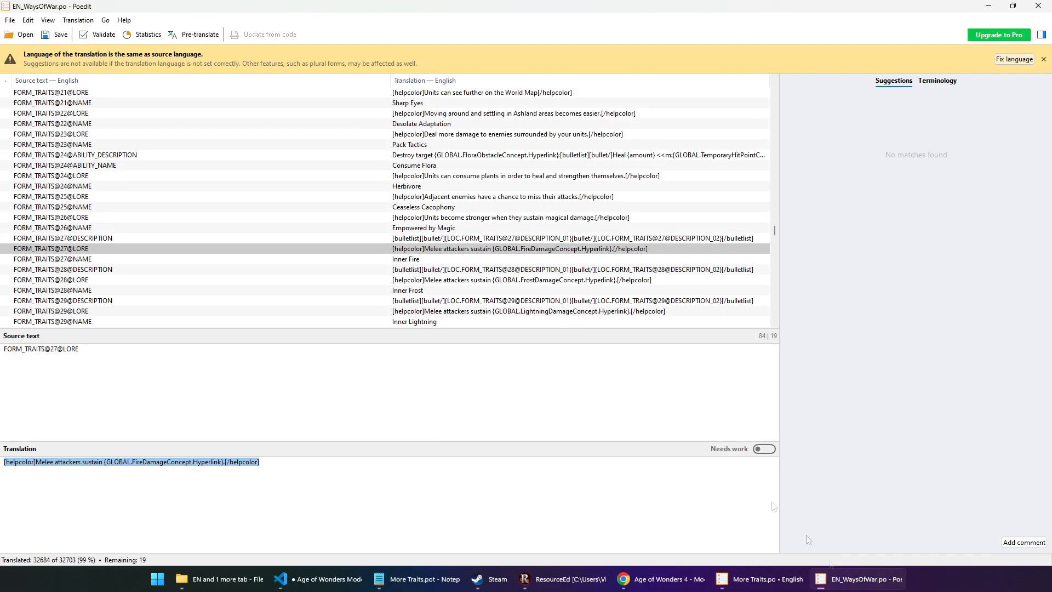
click(389, 238)
click(388, 248)
key(ctrl+f)
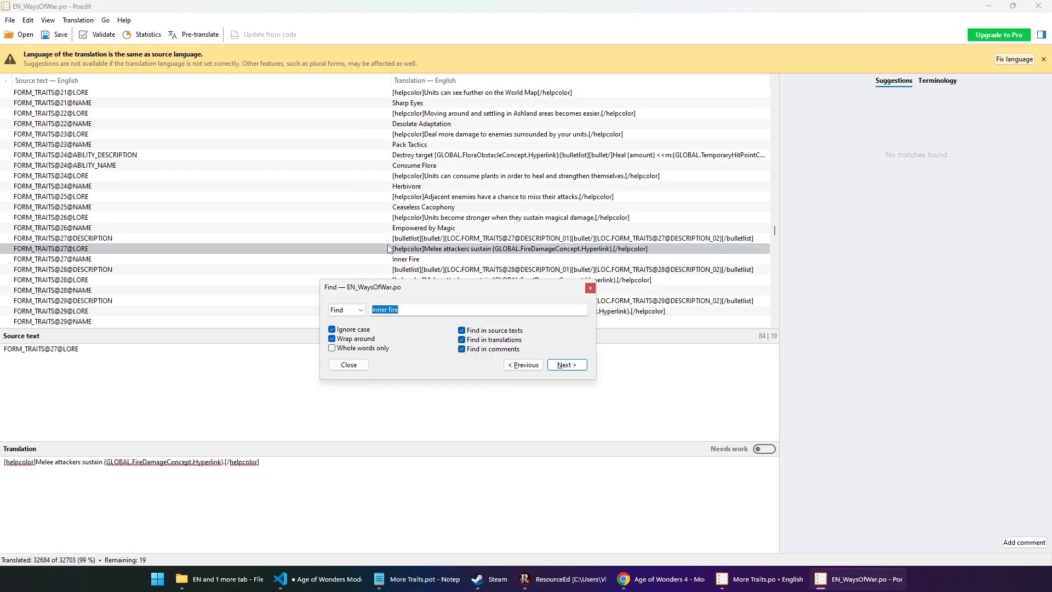
key(ctrl+v)
click(564, 366)
drag(519, 291, 279, 177)
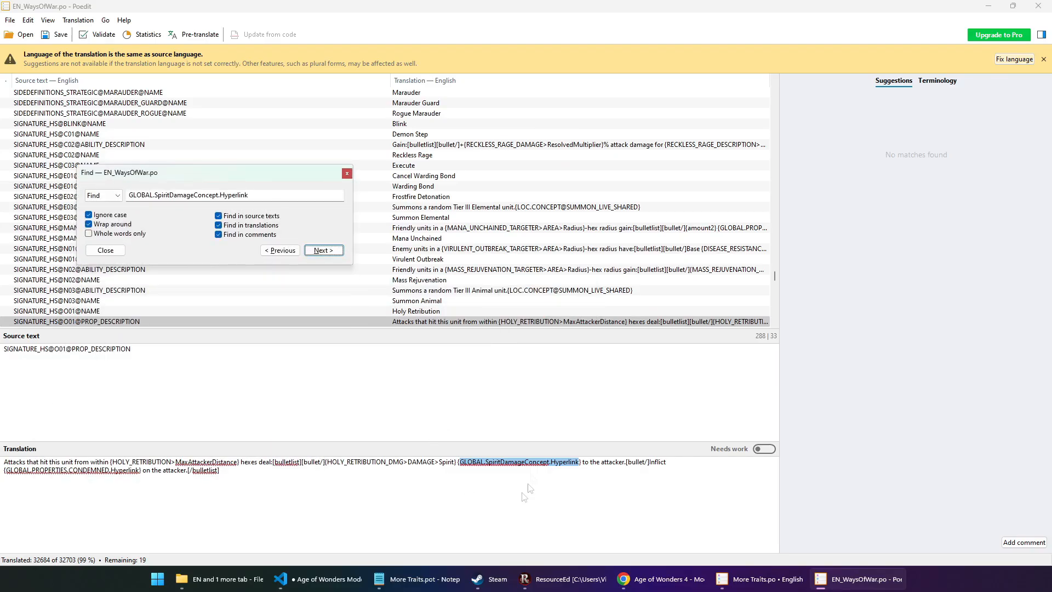
click(347, 174)
click(460, 386)
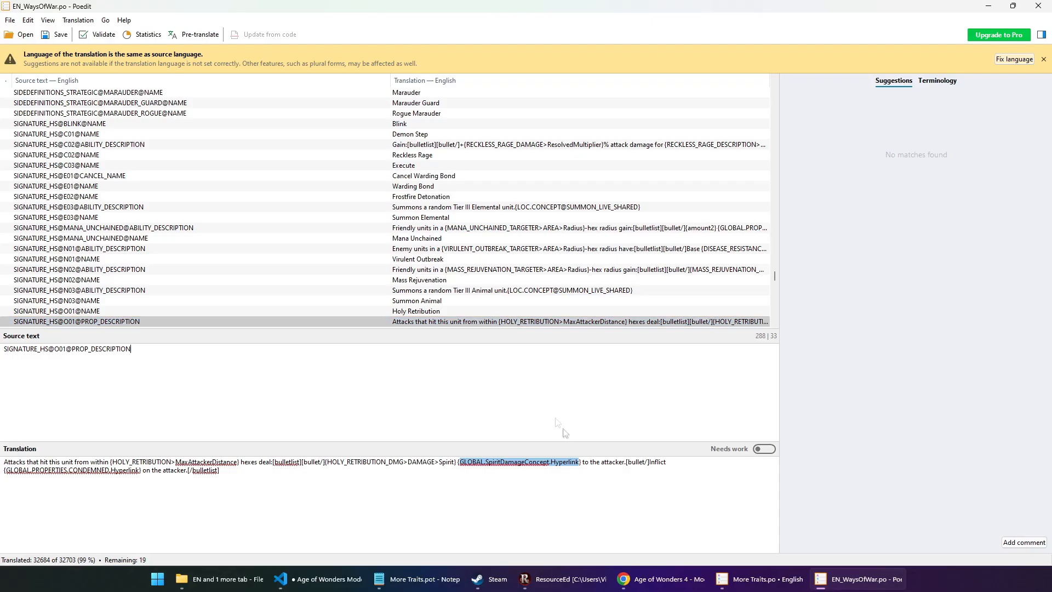
- Select MORE_TRAITS@INNER_SPIRIT@BIO in More Traits.po, and switch to ResourceEd to check the string key in the body trait's Screen Bio Description
key(alt+Tab)
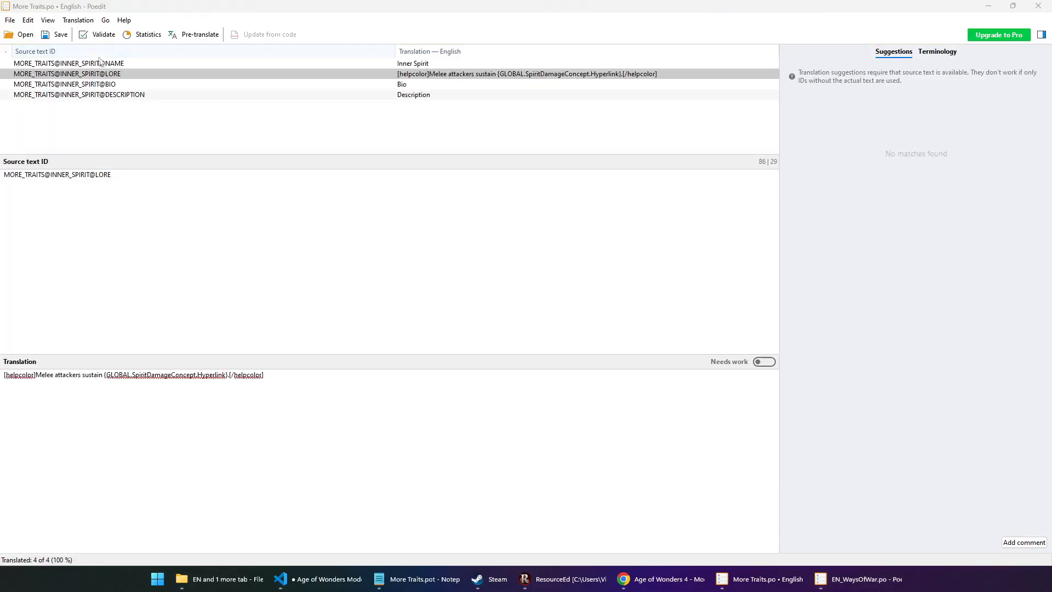
click(108, 85)
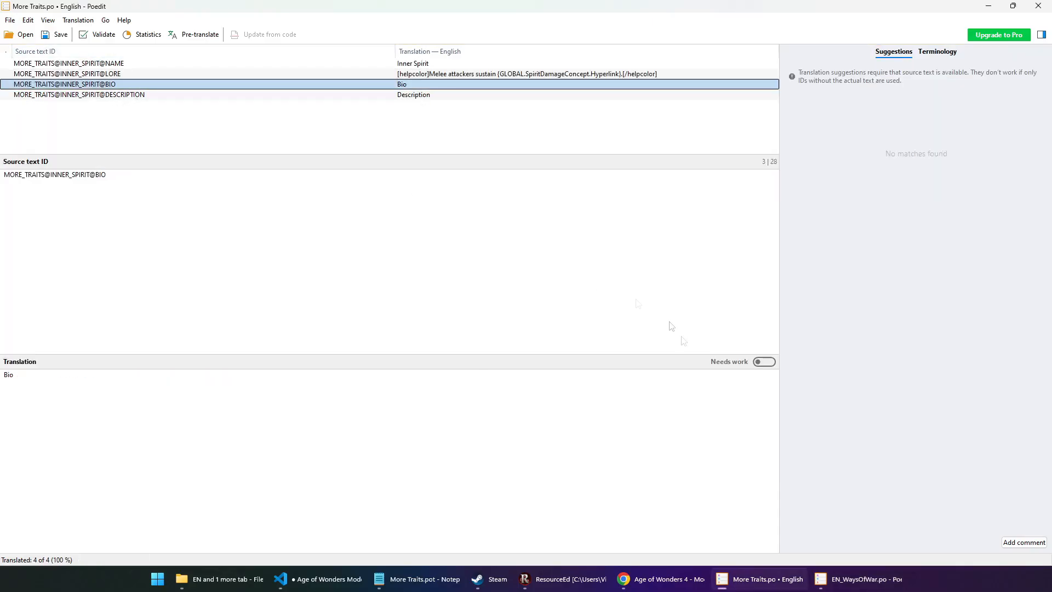
click(858, 579)
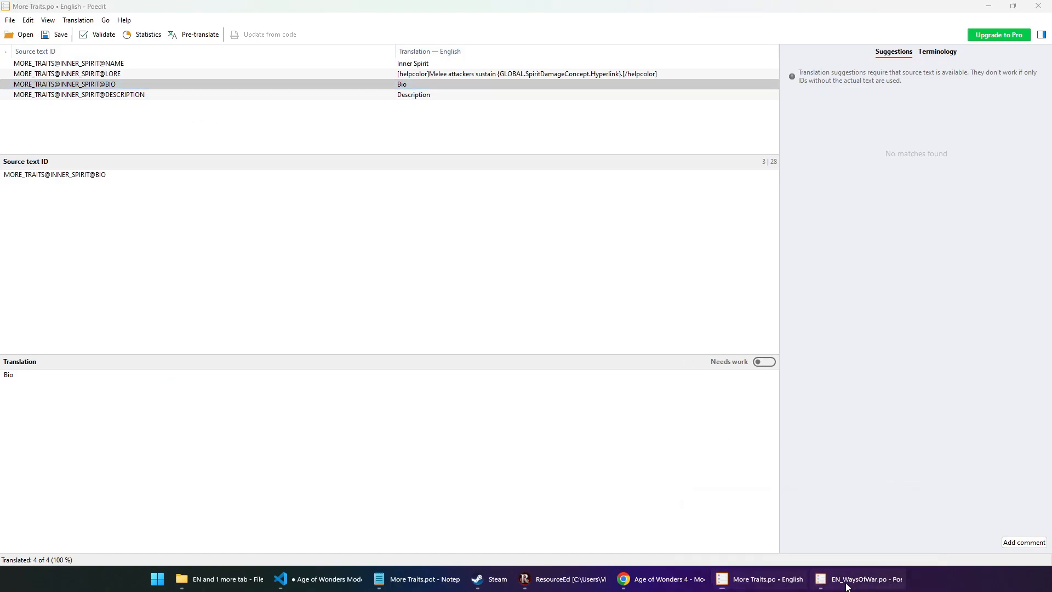
click(562, 579)
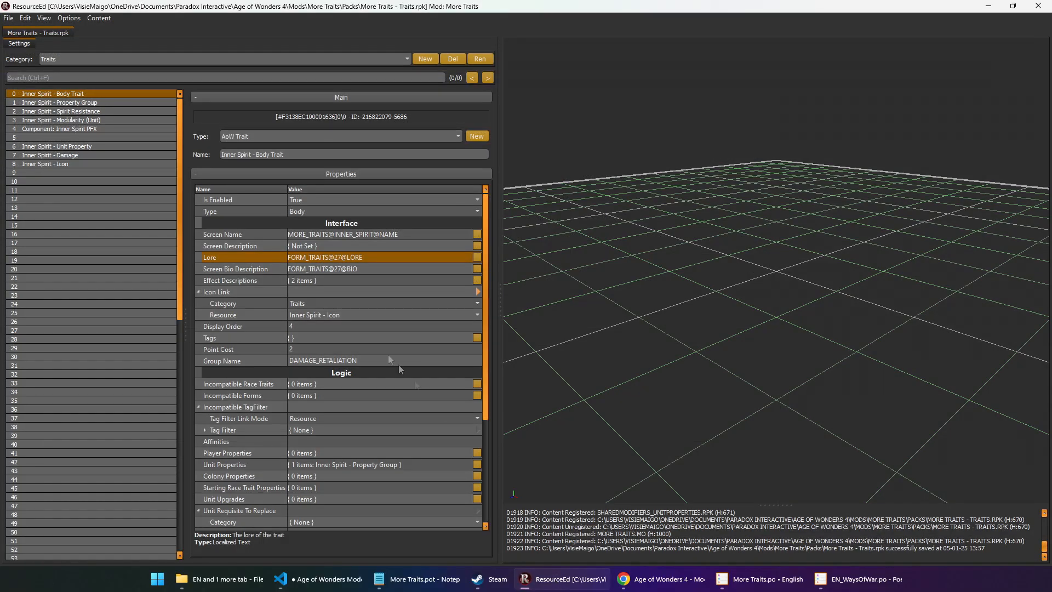
click(255, 269)
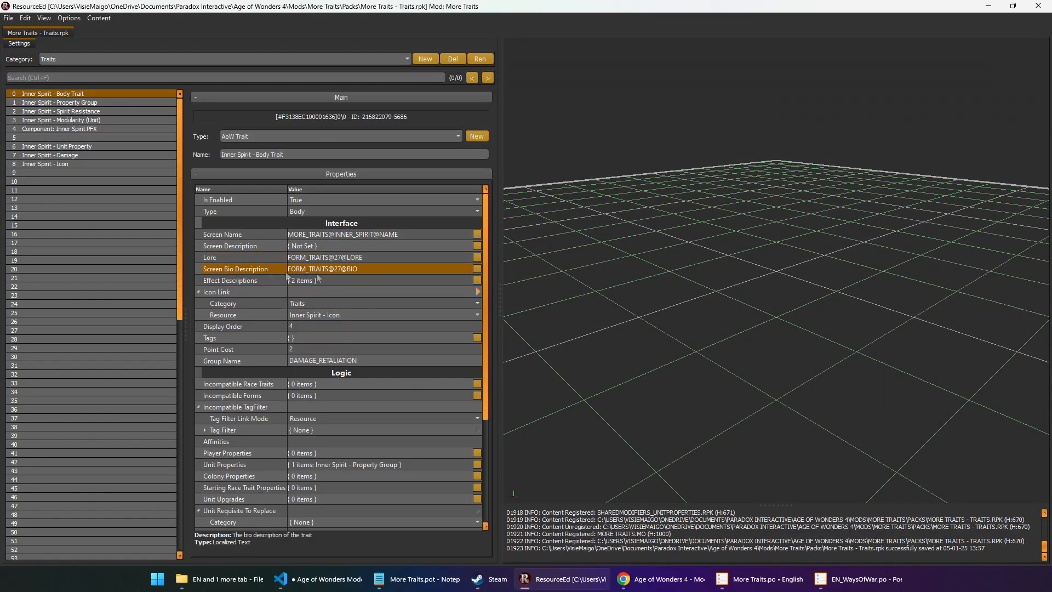
- View the game's FORM_TRAITS@27@BIO string, and set the MORE_TRAITS@INNER_SPIRIT@BIO translation in More Traits.po to "Their holy spirit smites their enemies."
click(478, 269)
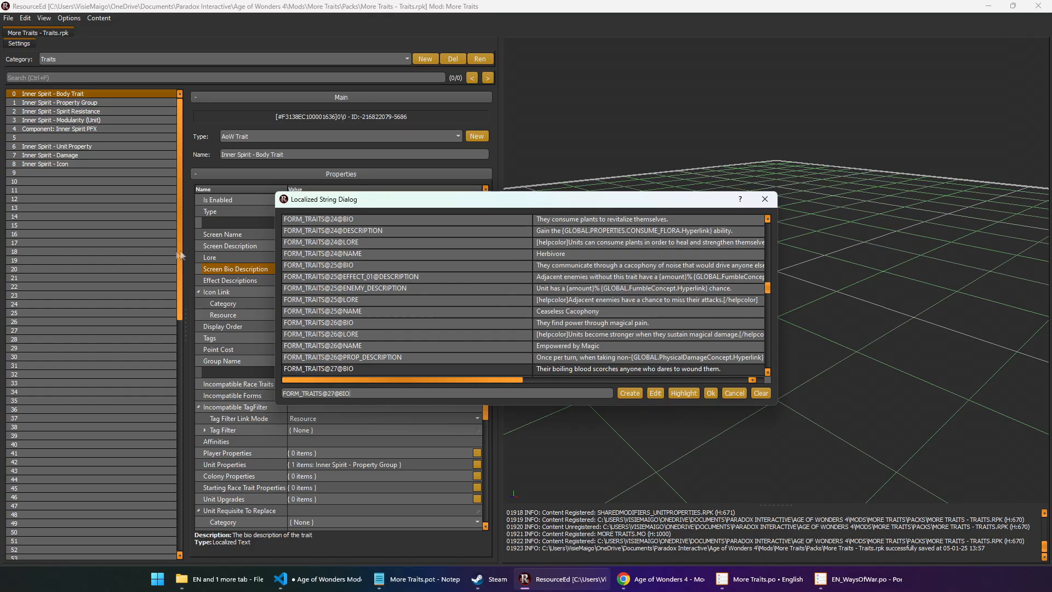
key(alt+Tab)
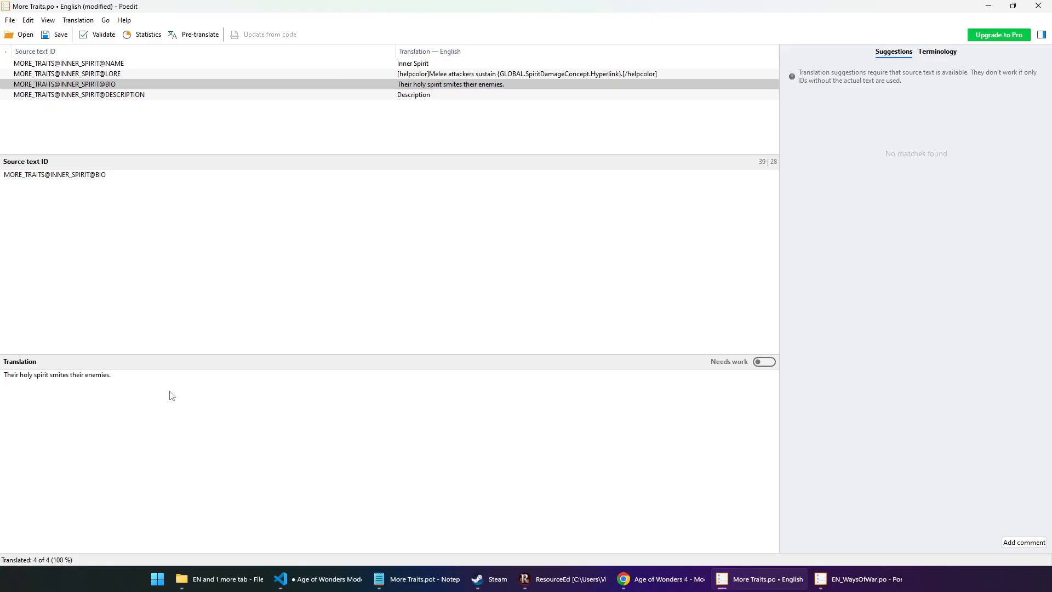
- Select MORE_TRAITS@INNER_SPIRIT@DESCRIPTION in More Traits.po, and switch to ResourceEd to check the property group's Screen Description key
click(146, 96)
click(561, 579)
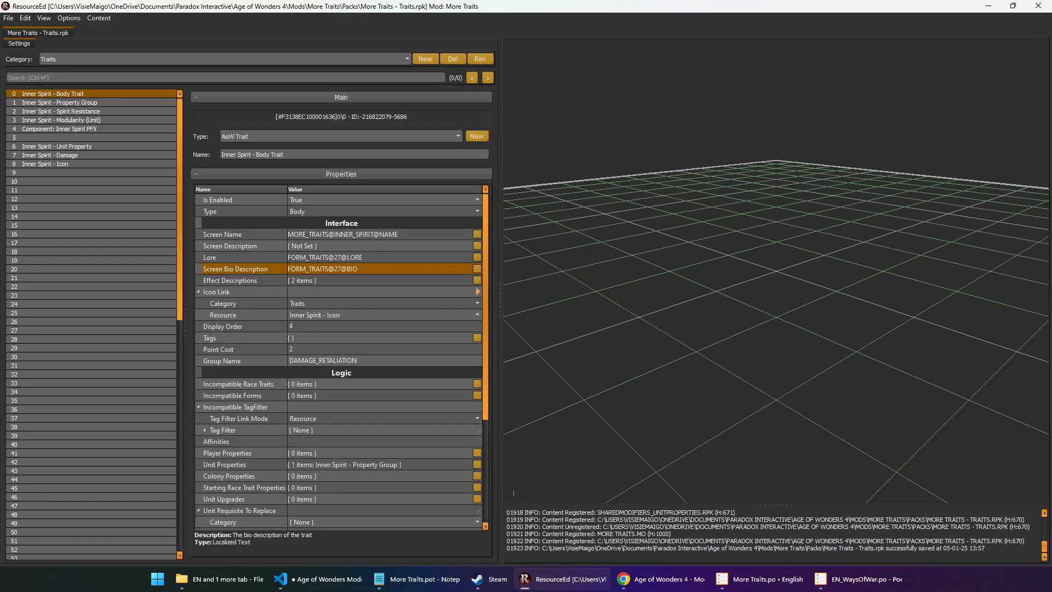
click(76, 104)
click(276, 236)
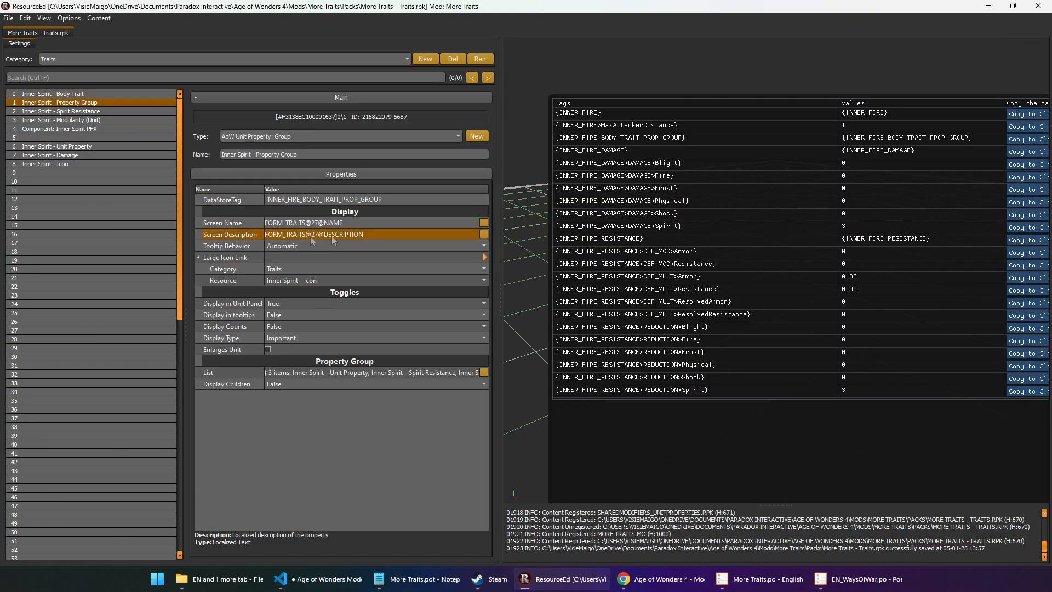
- Switch to EN_WaysOfWar.po and examine the string references inside the FORM_TRAITS@27@DESCRIPTION translation
mouse_move(868, 584)
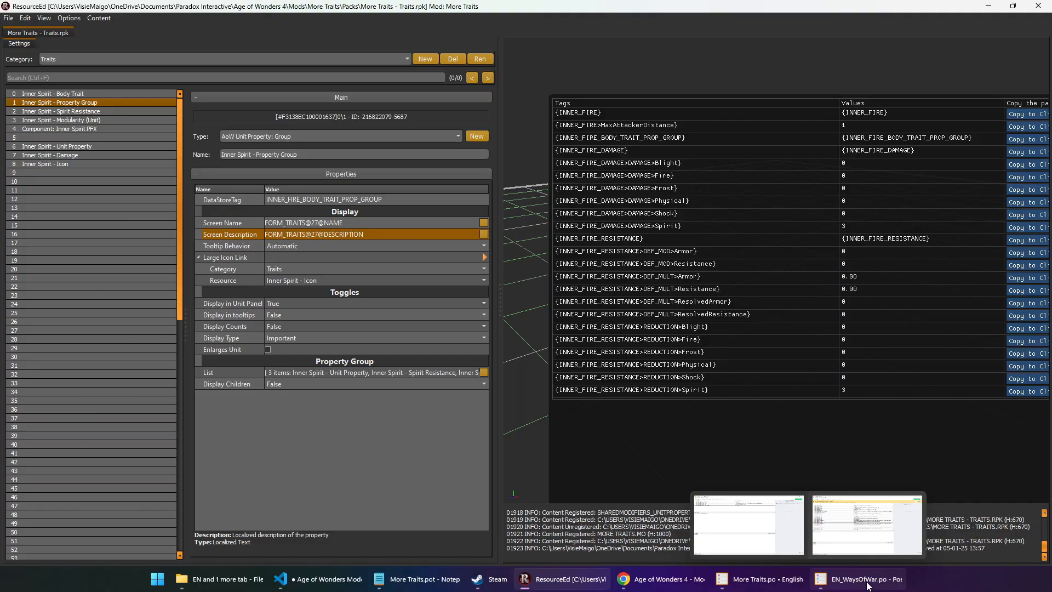
click(867, 584)
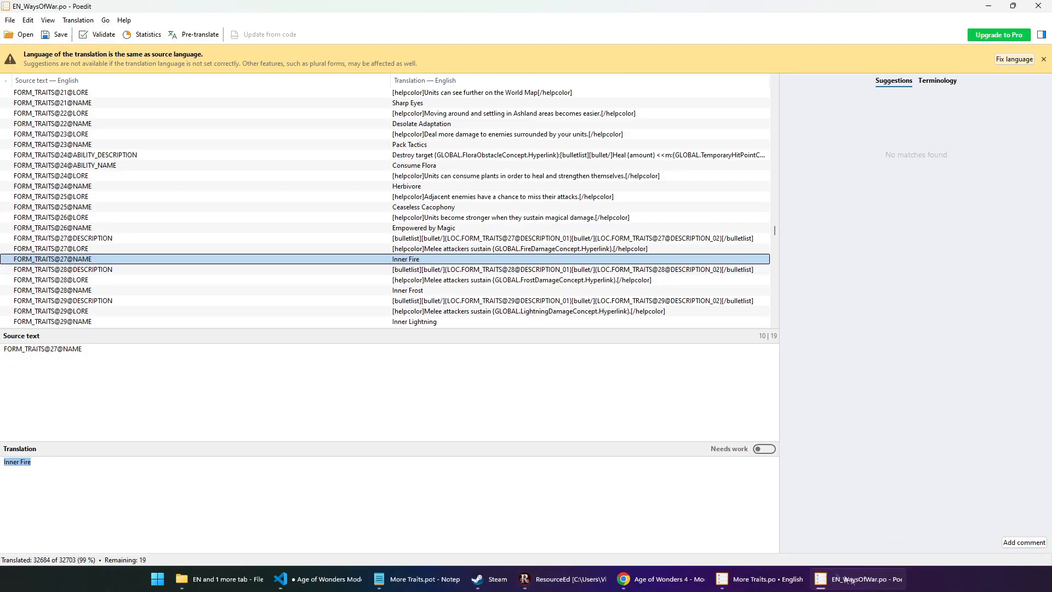
click(112, 243)
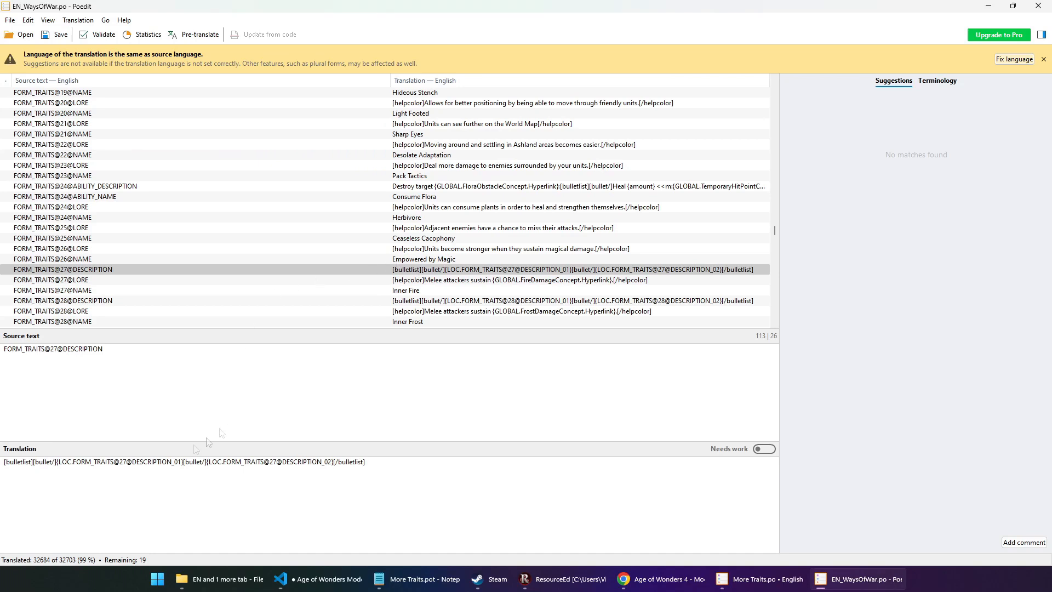
double_click(62, 463)
click(76, 467)
drag(77, 466, 181, 465)
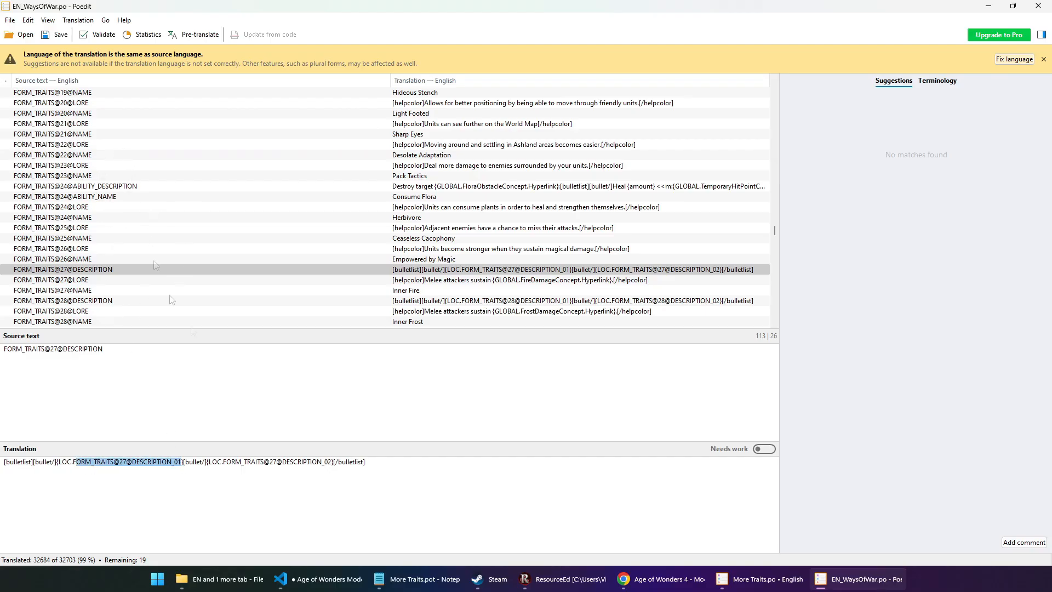
click(87, 468)
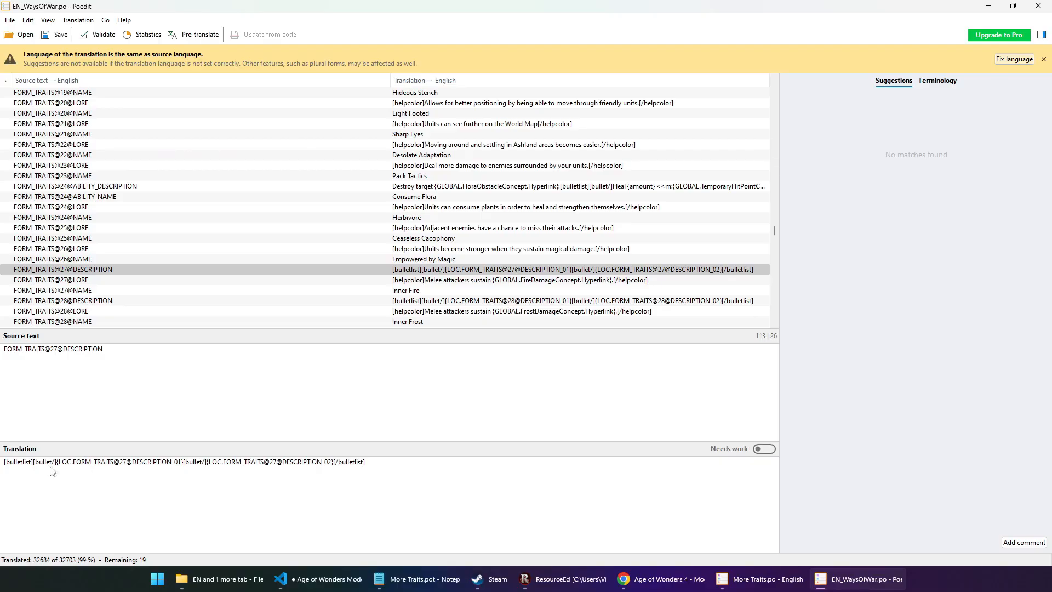
- Copy FORM_TRAITS@27@DESCRIPTION_01 from the description text and search EN_WaysOfWar.po for that entry
drag(58, 467, 183, 465)
key(ctrl+c)
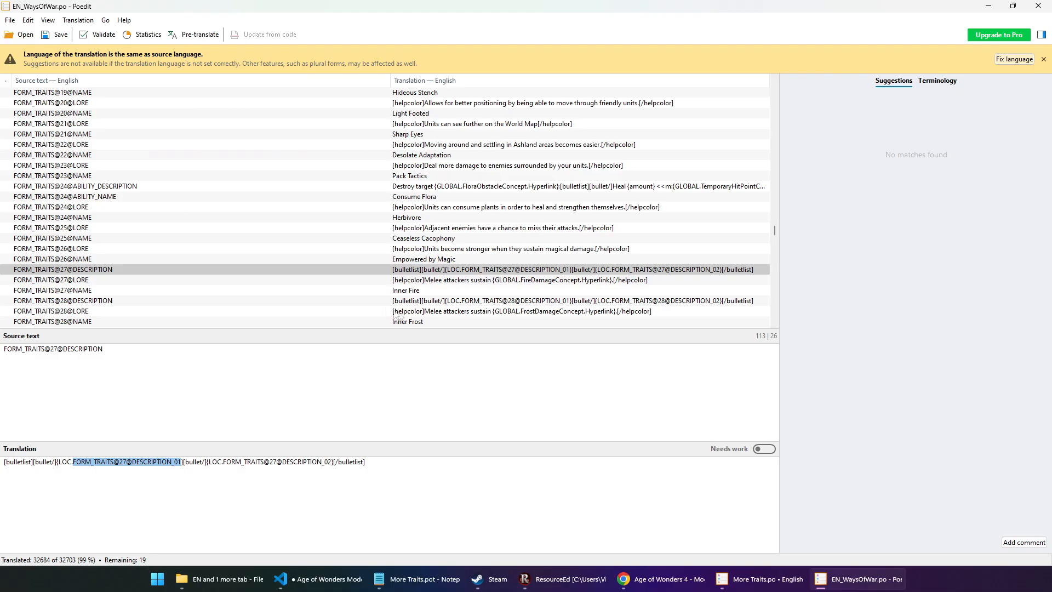
key(ctrl+f)
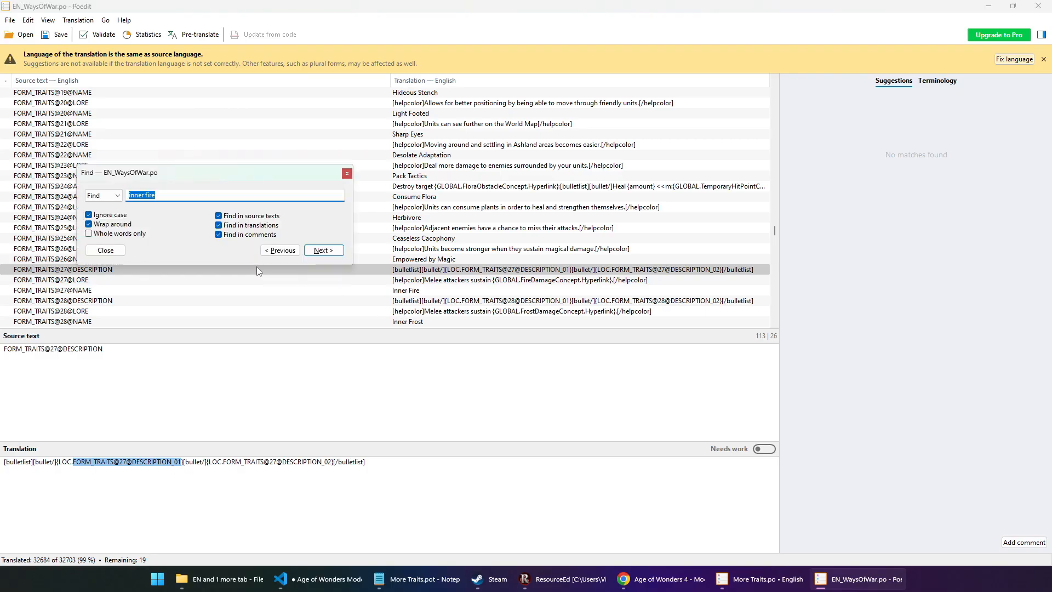
key(ctrl+v)
click(323, 250)
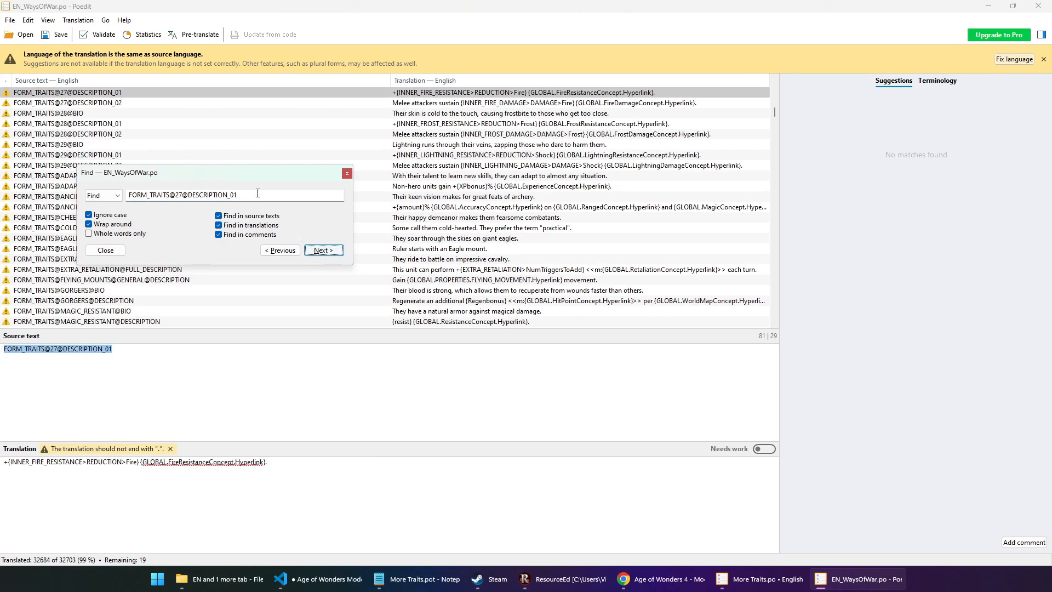
drag(253, 172, 314, 265)
scroll(455, 124, up, 1)
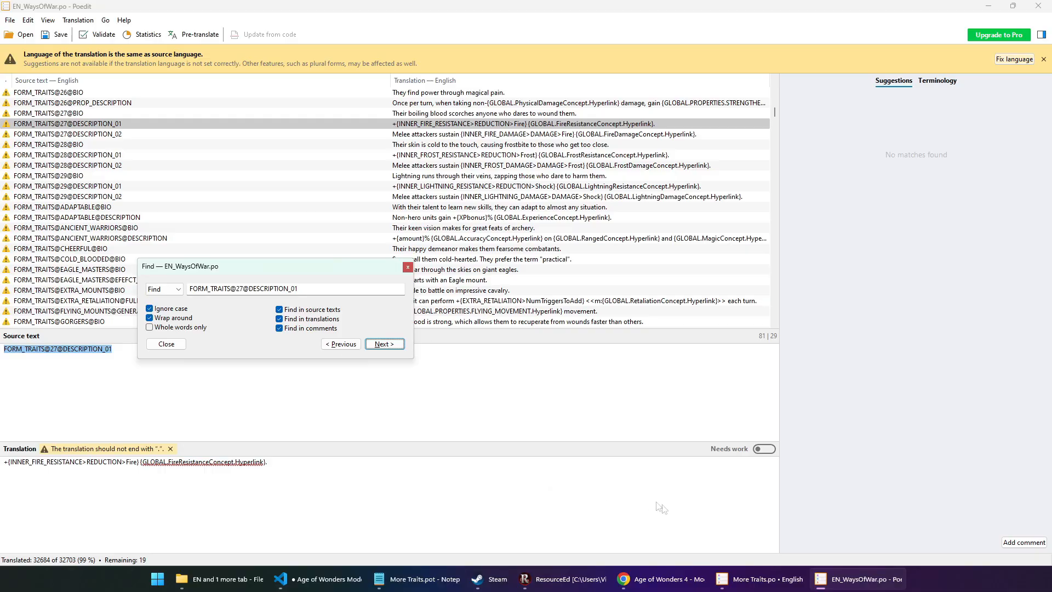
- In ResourceEd, check which string keys the Inner Spirit body trait's Effect Descriptions list uses, and close the list
click(529, 582)
click(97, 93)
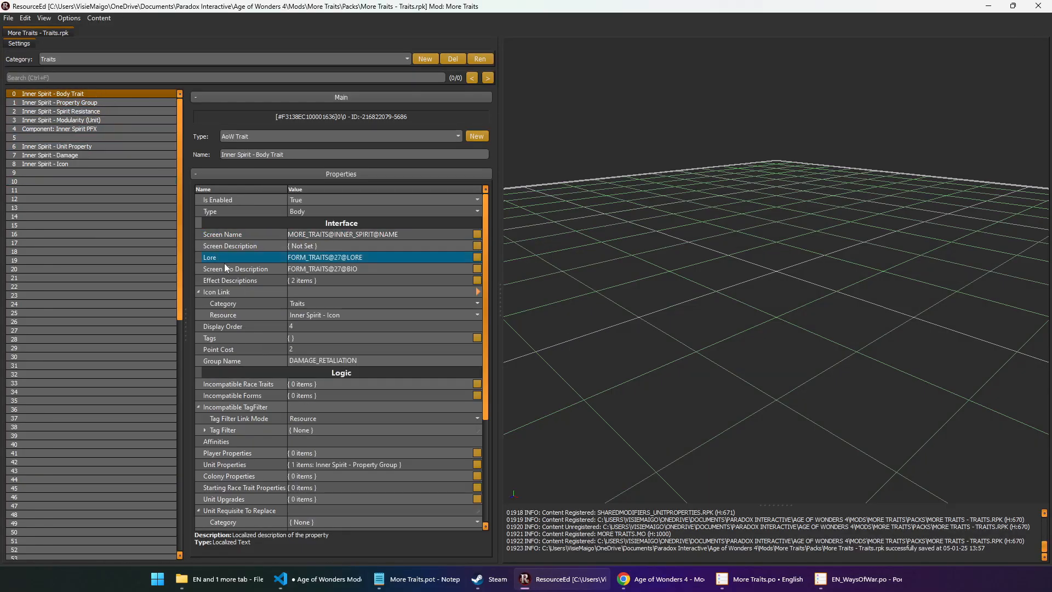
click(229, 280)
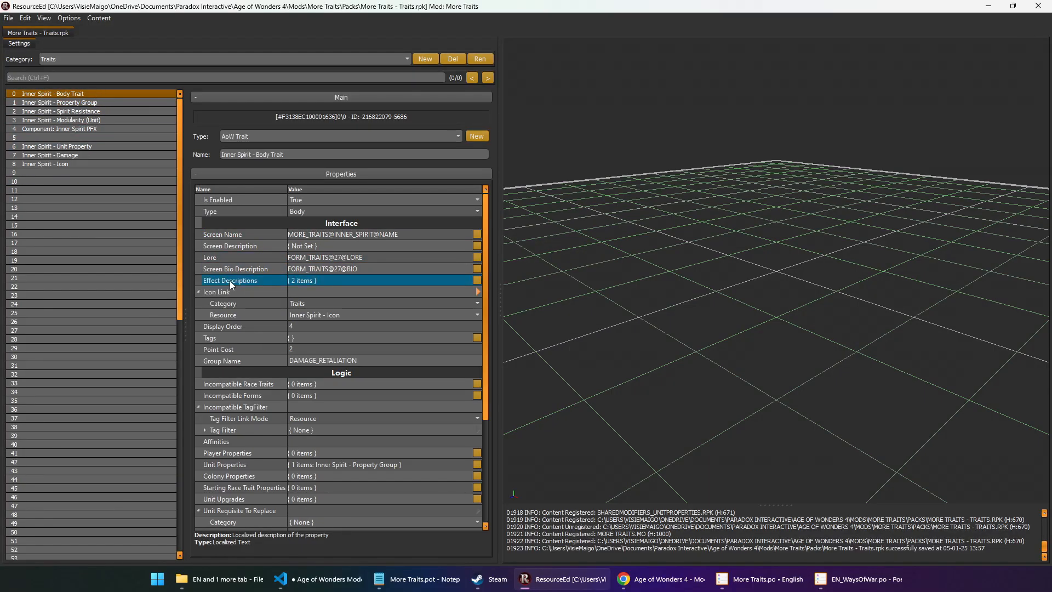
click(478, 281)
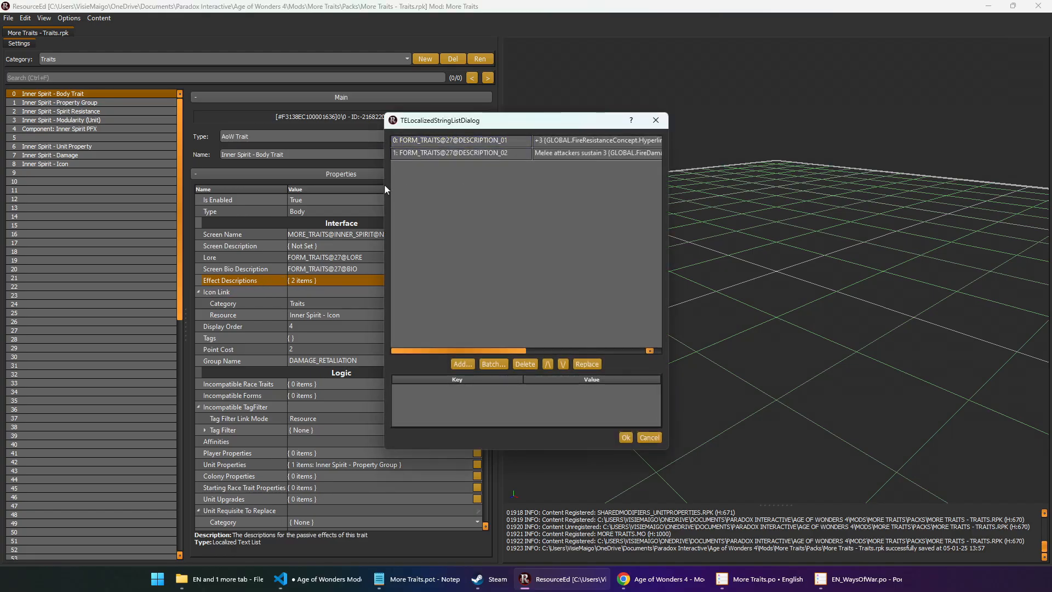
drag(386, 185, 112, 201)
click(180, 141)
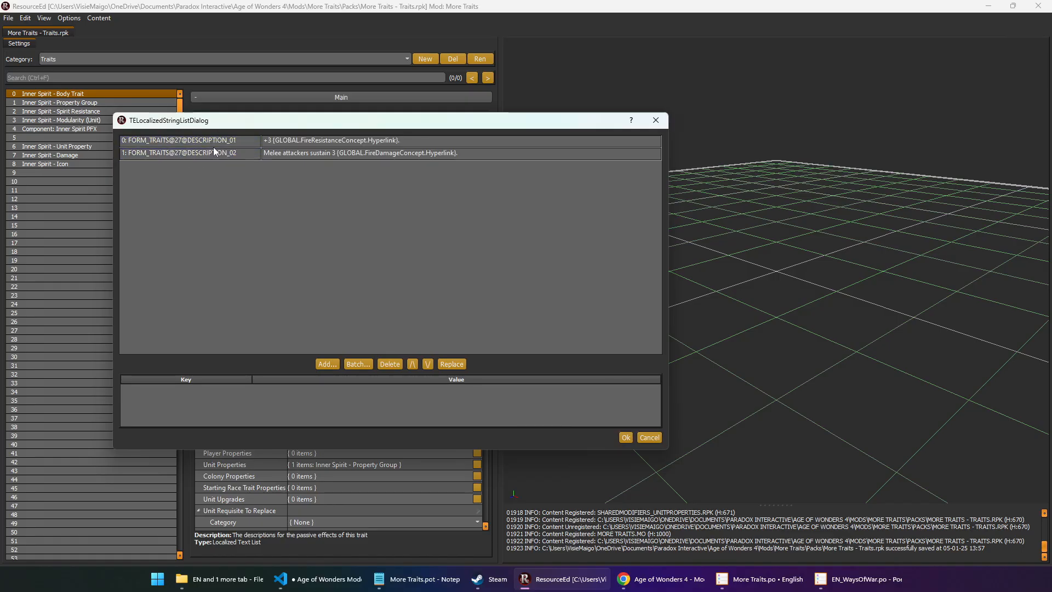
click(658, 122)
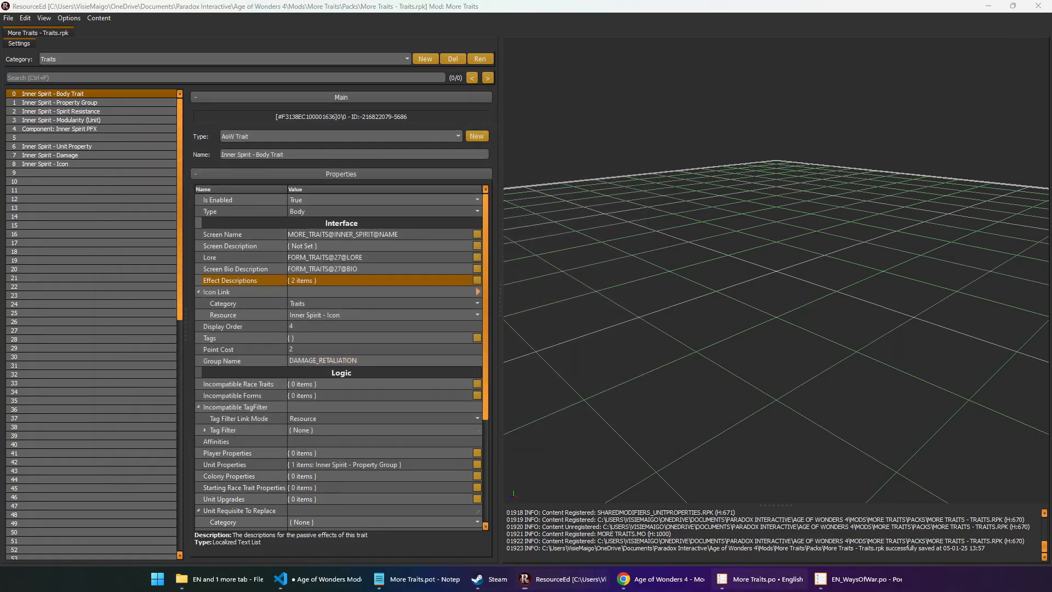
- Add empty MORE_TRAITS@INNER_SPIRIT@DESCRIPTION_01 and MORE_TRAITS@INNER_SPIRIT@DESCRIPTION_02 entries to the end of More Traits.pot in Notepad and save it
click(756, 576)
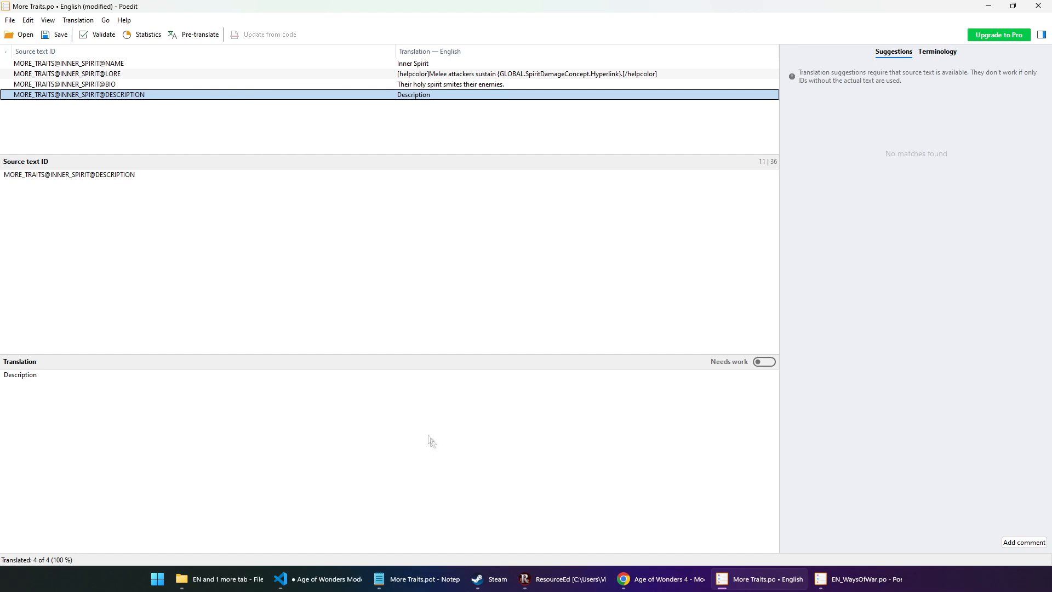
click(419, 578)
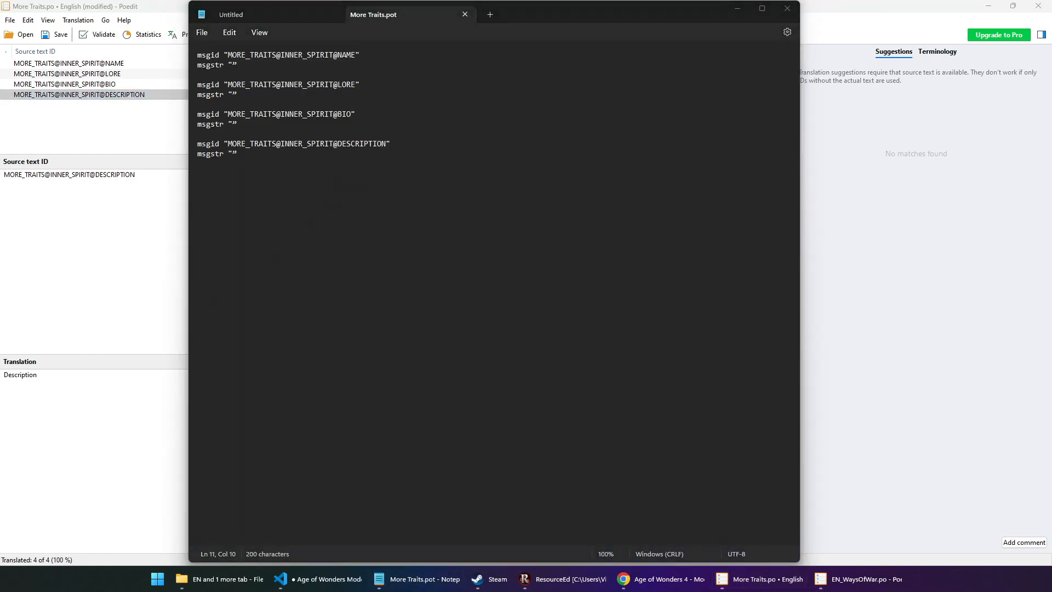
text(msgid "MORE_TRAITS@INNER_SPIRIT@DESCRIPTION_01" msgstr ""  msgid "MORE_TRAITS@INNER_SPIRIT@DESCRIPTION_02" msgstr "")
drag(326, 233, 180, 176)
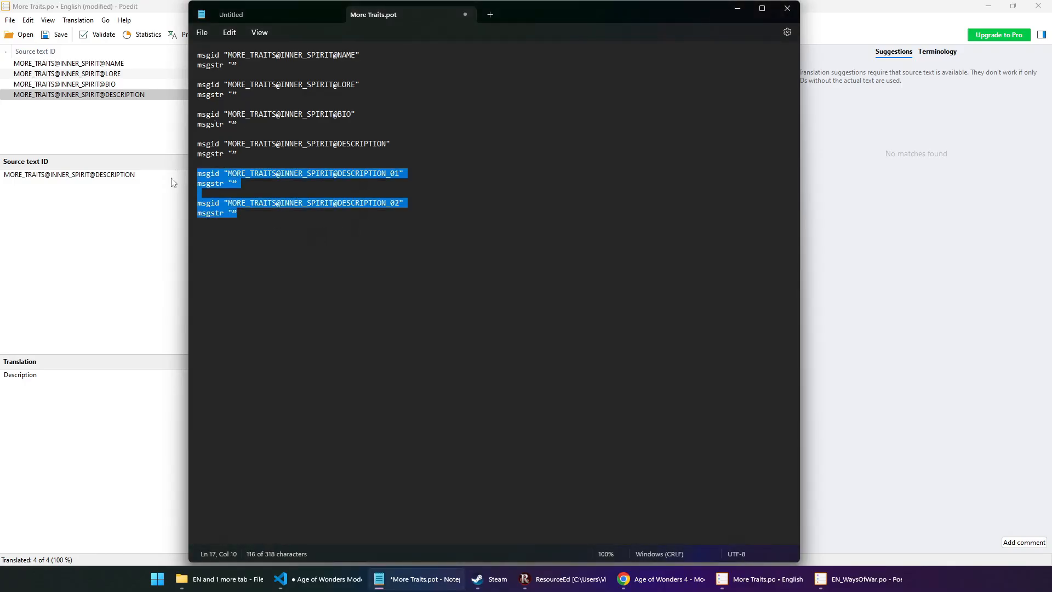
click(373, 232)
key(ctrl+s)
- Update the More Traits.po translation in Poedit from the More Traits.pot template
click(84, 209)
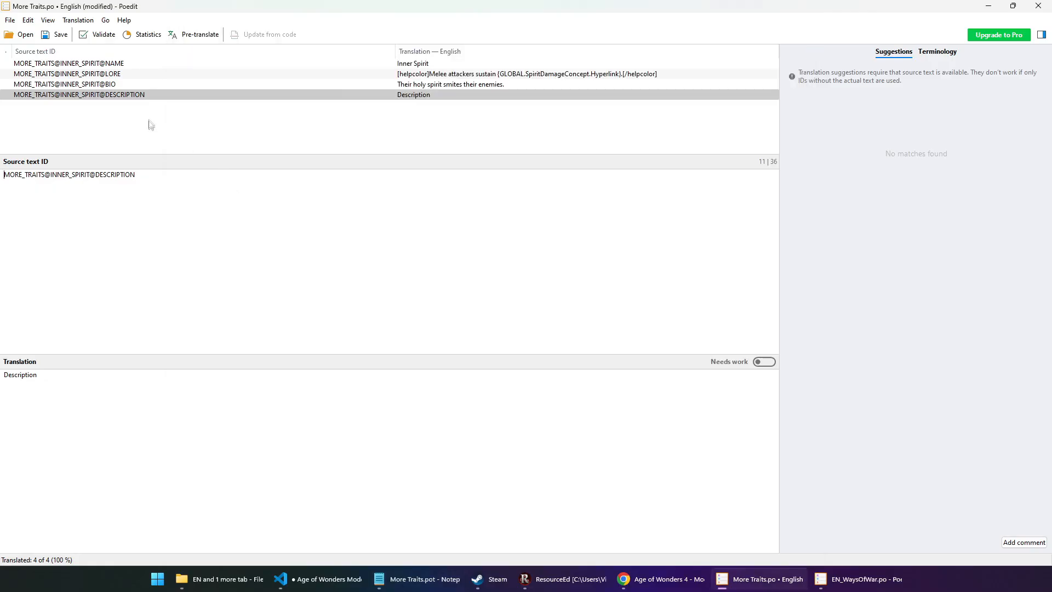
click(82, 22)
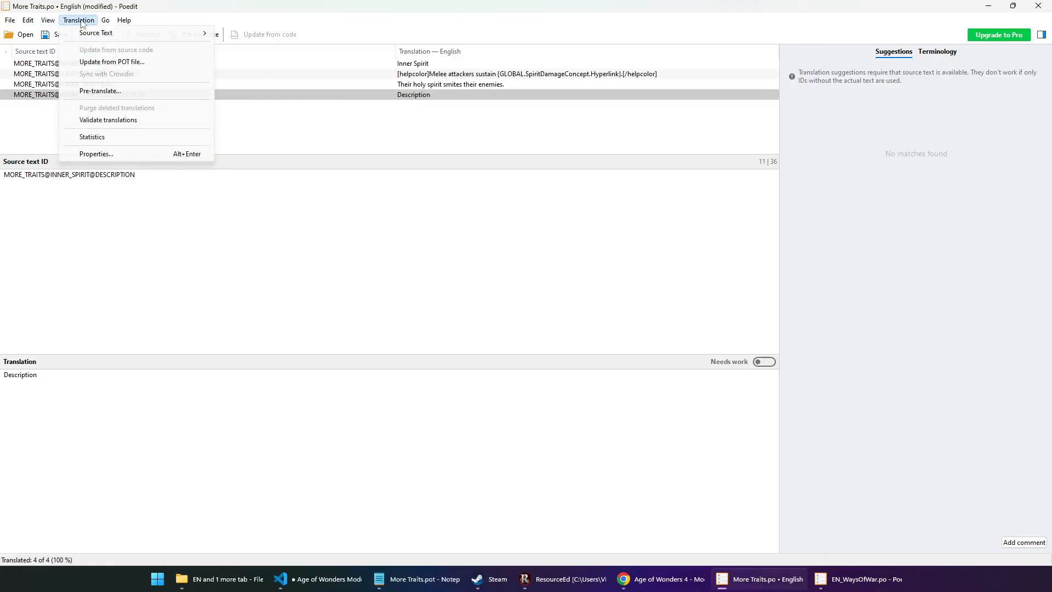
click(126, 62)
click(495, 298)
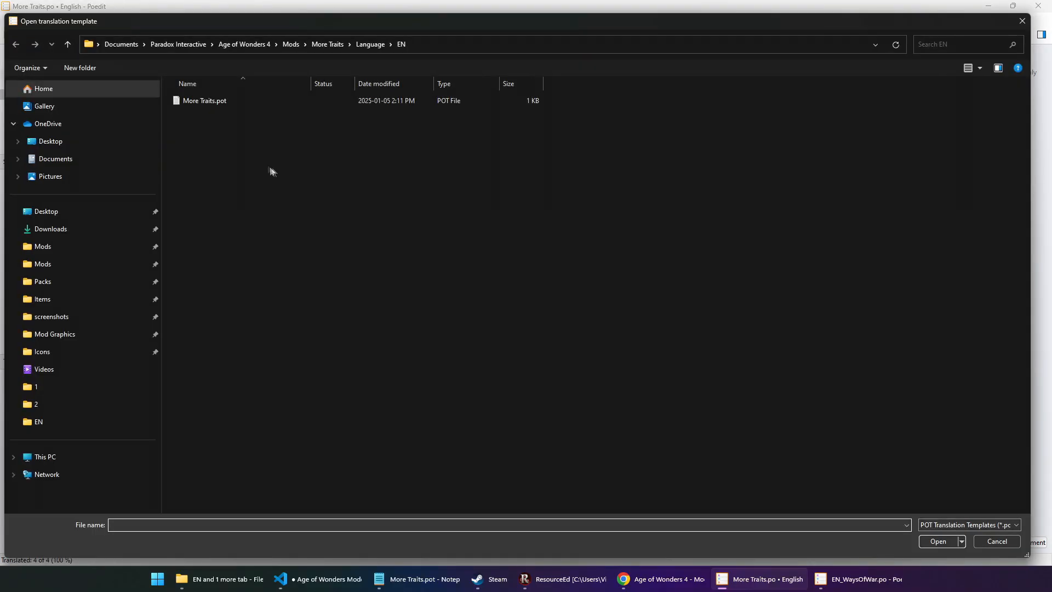
click(217, 106)
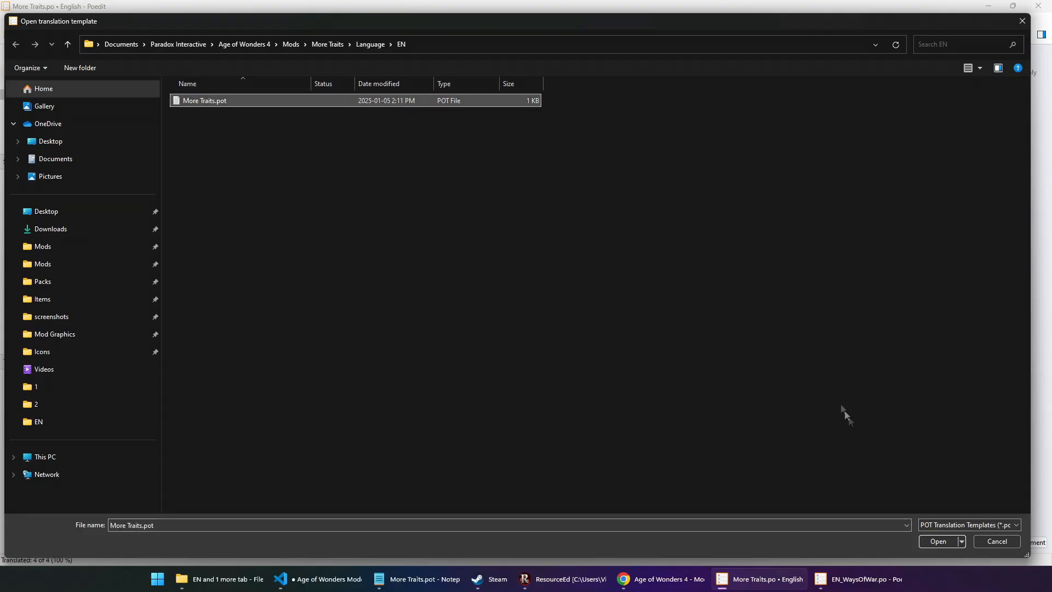
click(941, 542)
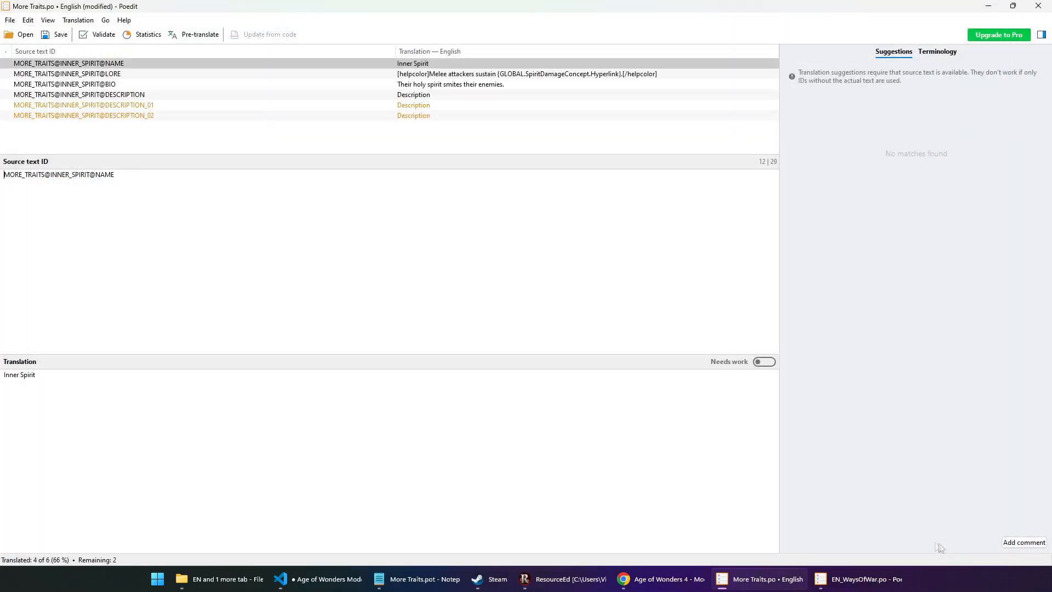
- Copy the FORM_TRAITS@27@DESCRIPTION_01 translation from EN_WaysOfWar.po and replace the MORE_TRAITS@INNER_SPIRIT@DESCRIPTION_01 translation in More Traits.po with it
click(233, 106)
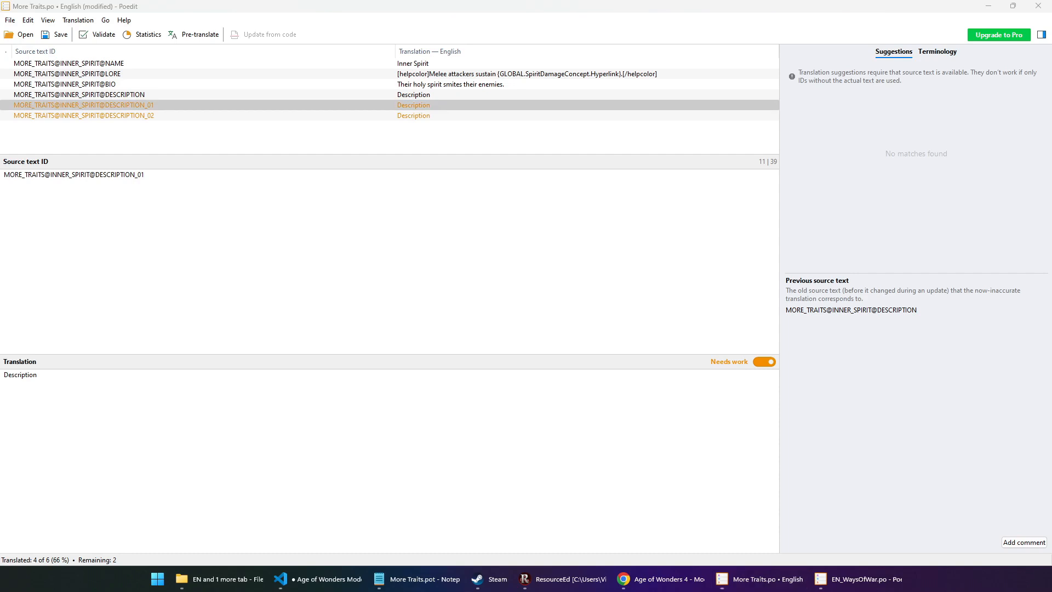
key(alt+Tab)
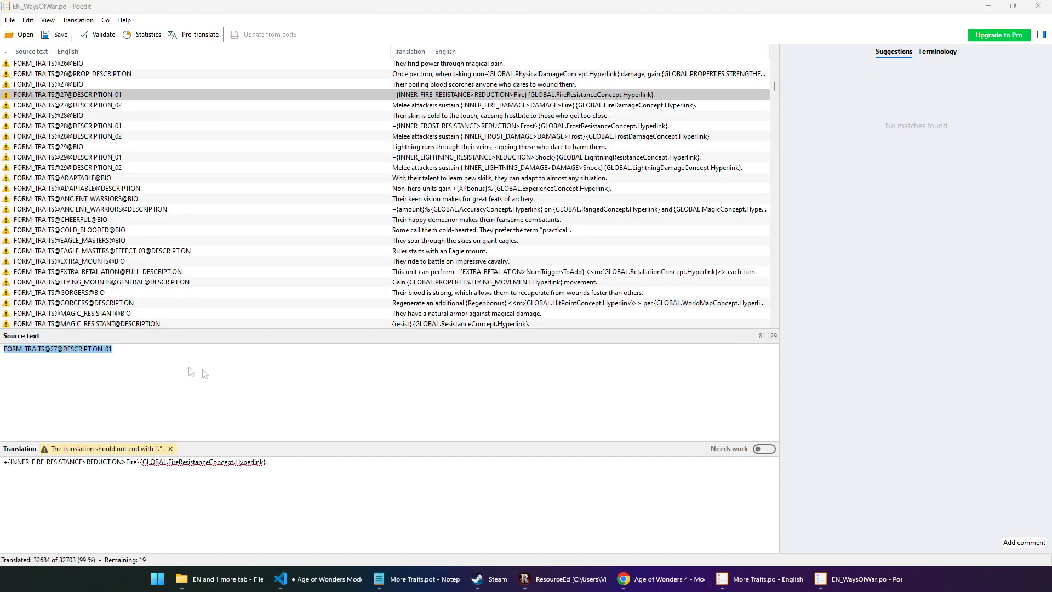
click(303, 471)
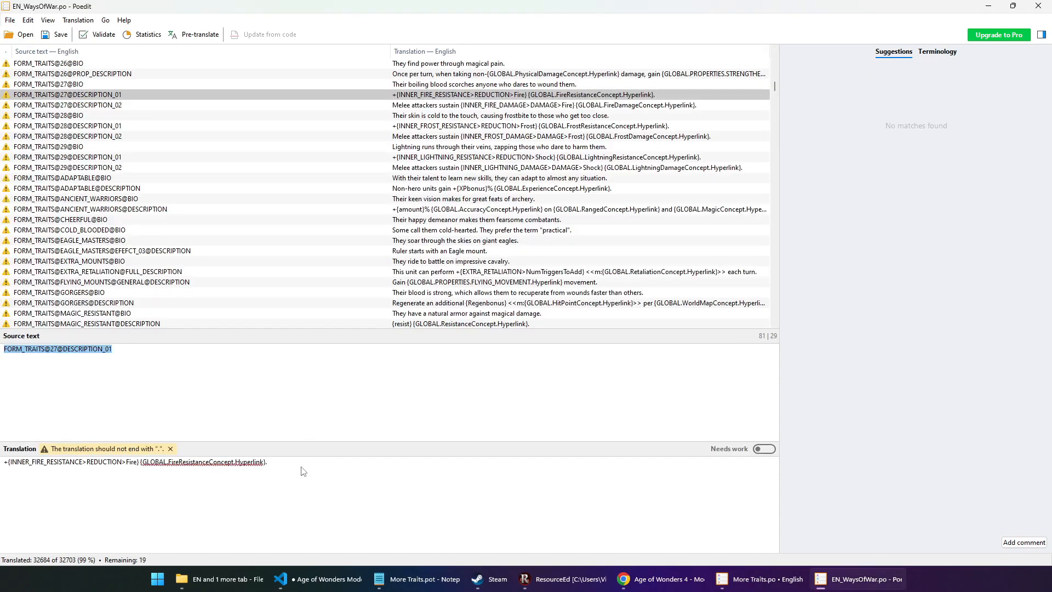
drag(139, 464, 8, 464)
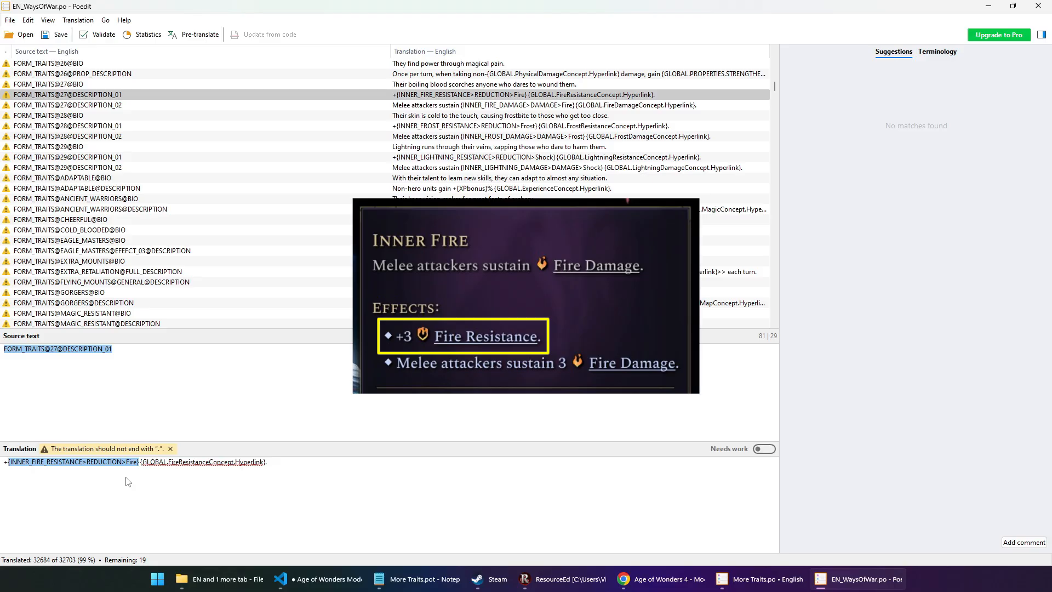
click(143, 467)
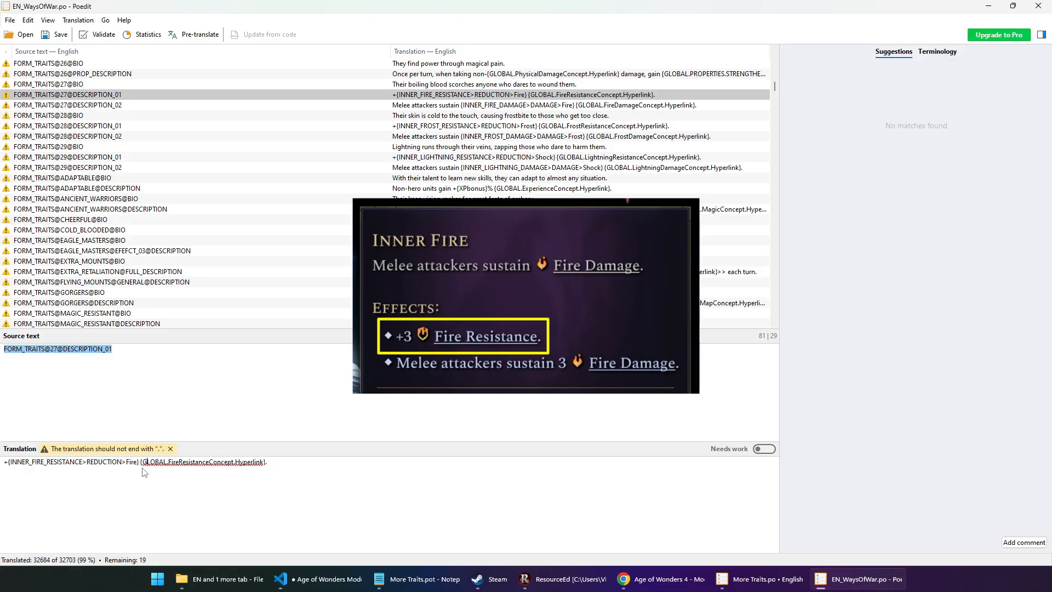
drag(143, 471, 276, 466)
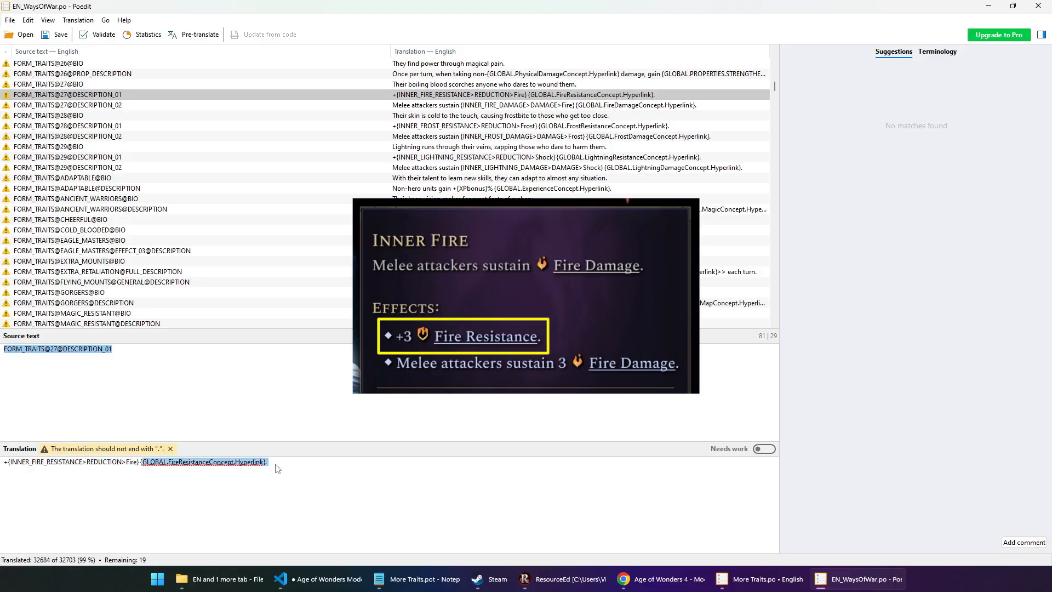
click(335, 479)
drag(310, 468, 2, 463)
key(ctrl+c)
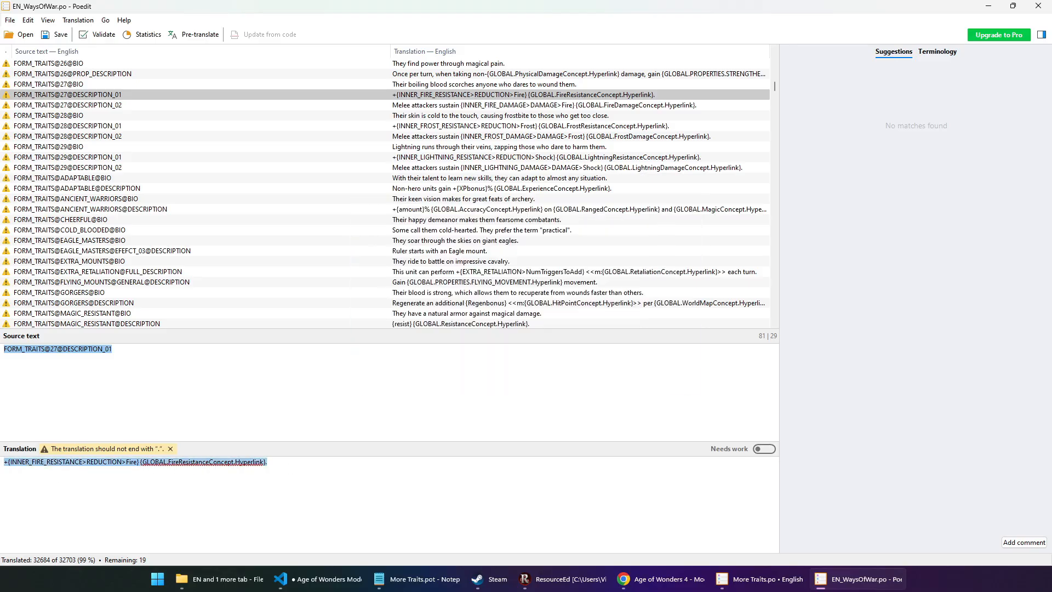
click(756, 579)
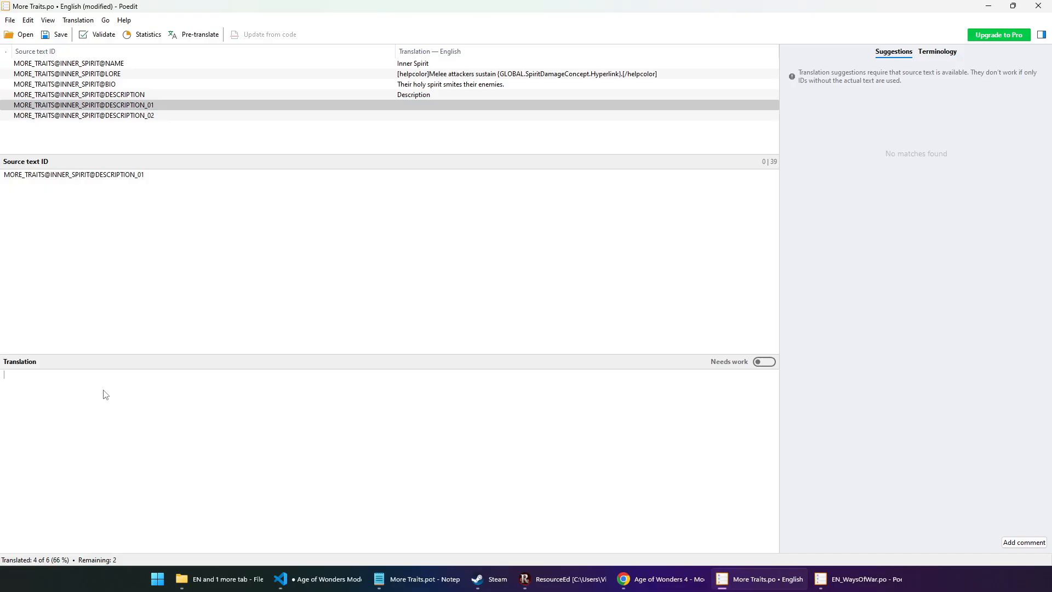
key(ctrl+v)
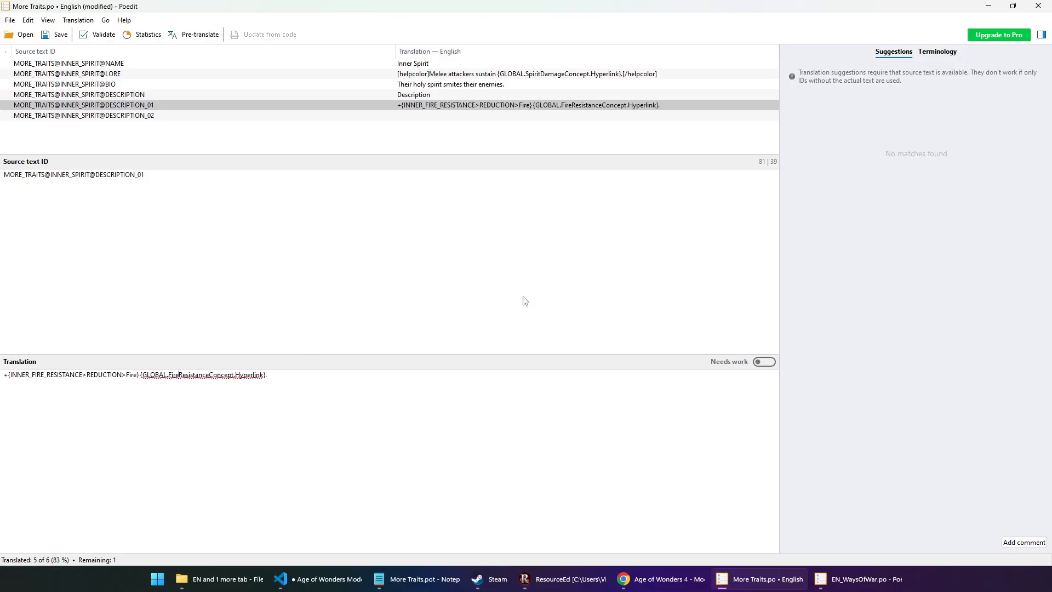
- Change Fire to Spirit in the hyperlink of the MORE_TRAITS@INNER_SPIRIT@DESCRIPTION_01 translation, giving {GLOBAL.SpiritResistanceConcept.Hyperlink}
drag(169, 374, 178, 375)
text(Spirit)
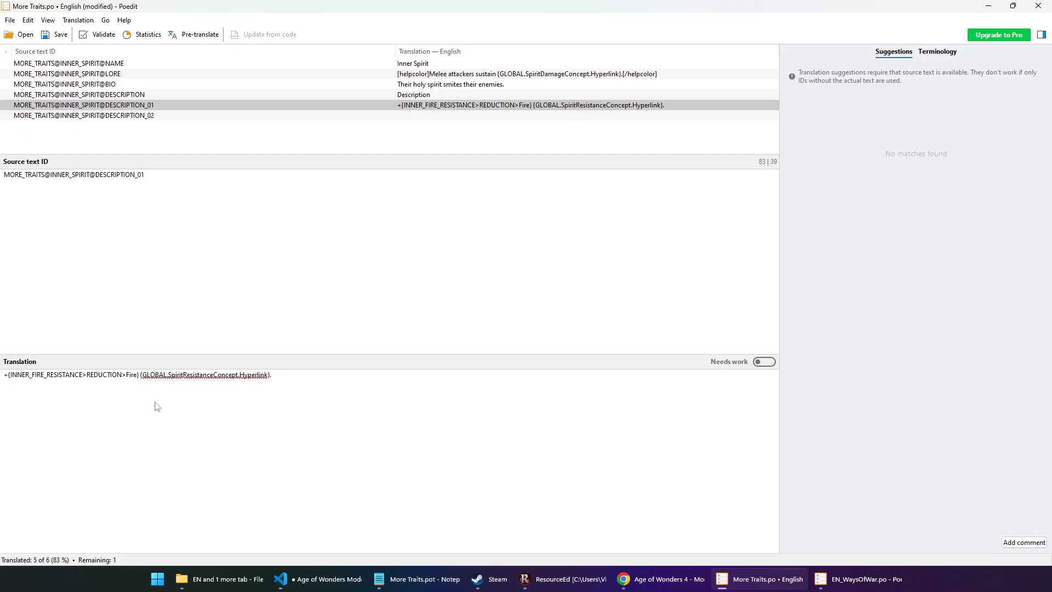
drag(139, 376, 9, 379)
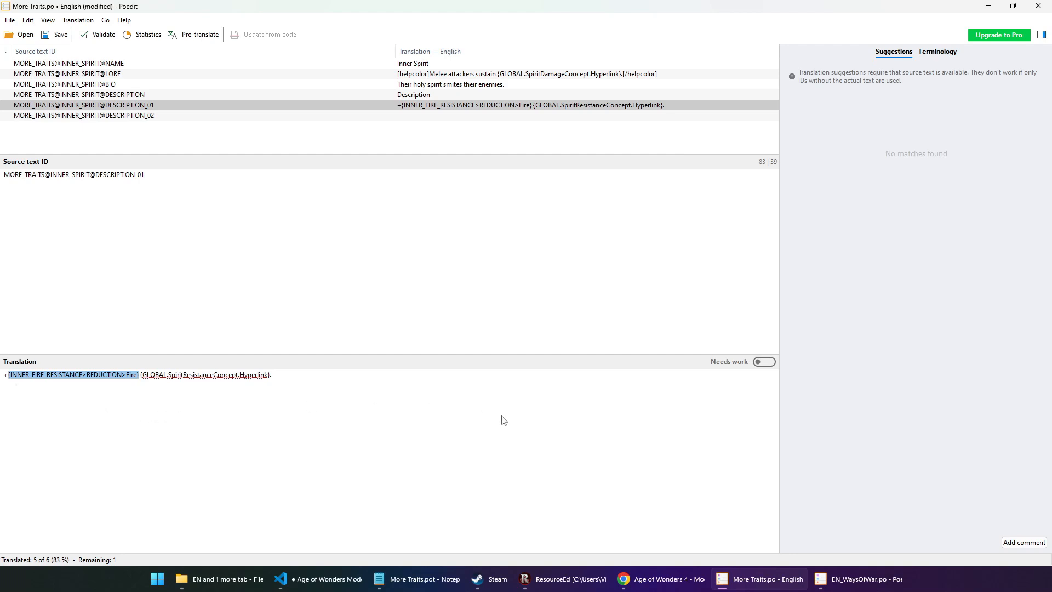
- In ResourceEd, open the Inner Spirit - Property Group resource and examine its data store tags
click(564, 579)
click(421, 282)
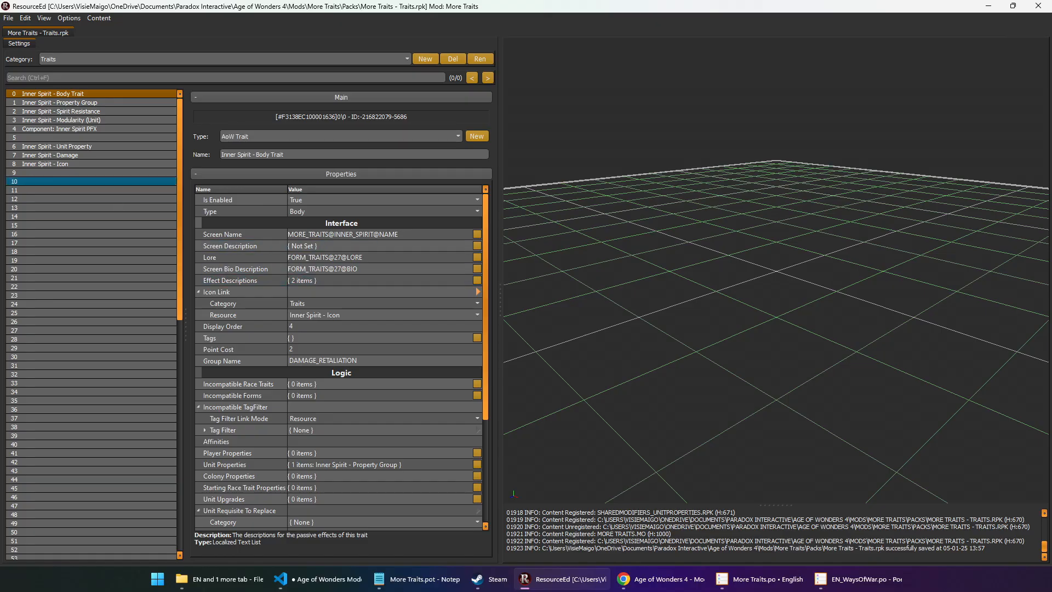
click(92, 103)
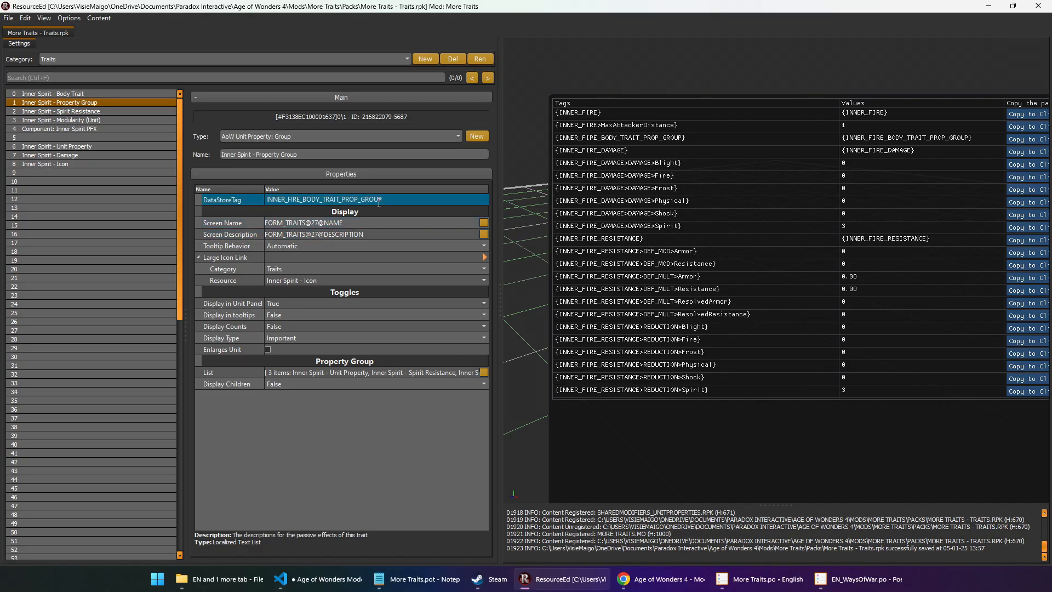
drag(298, 200, 162, 199)
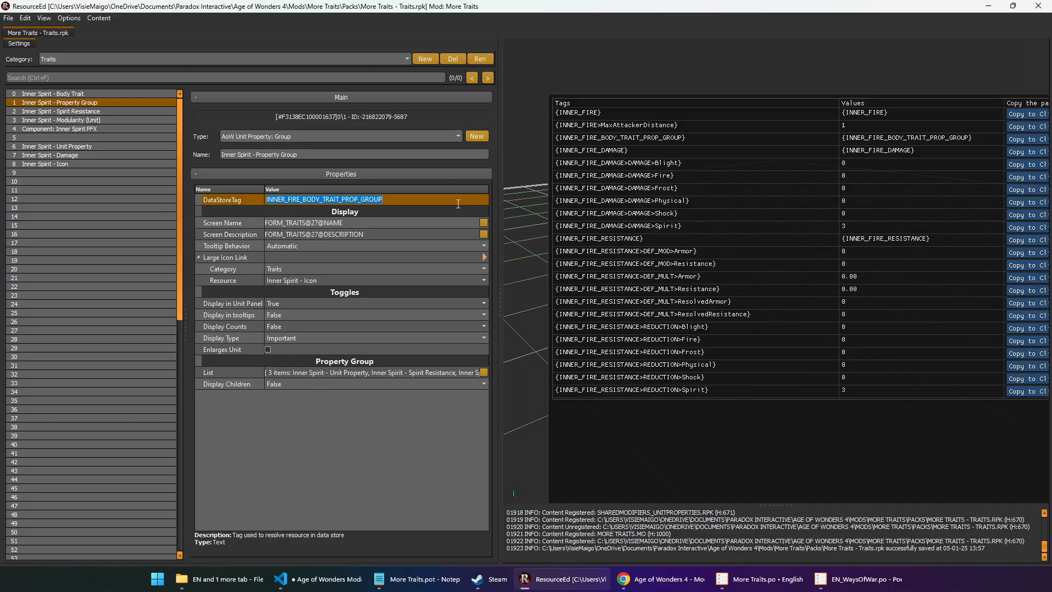
key(BackSpace)
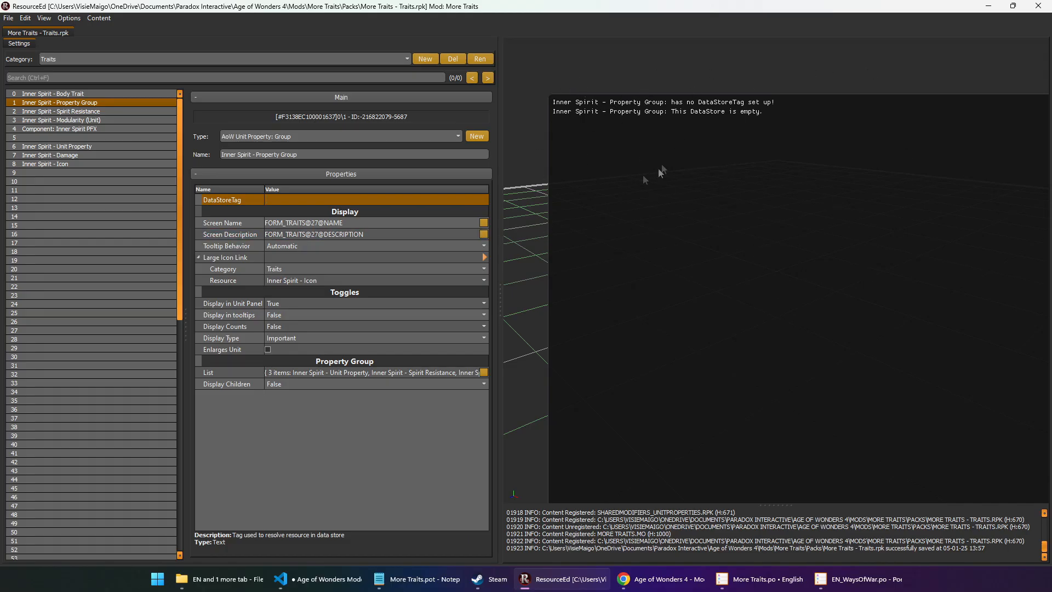
text(INNER_FIRE_BODY_TRAIT_PROP_GROUP)
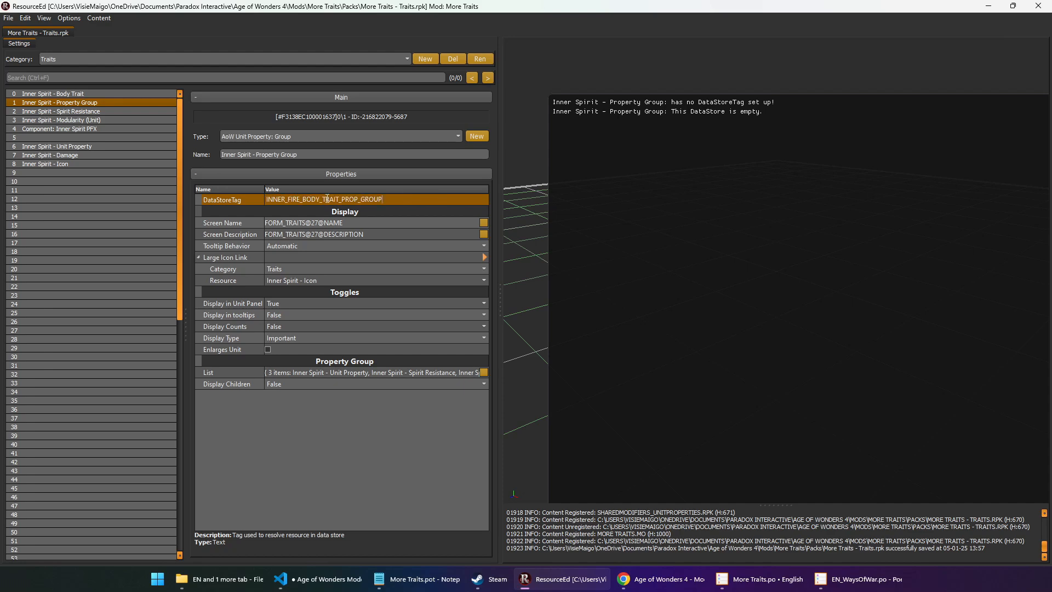
key(Return)
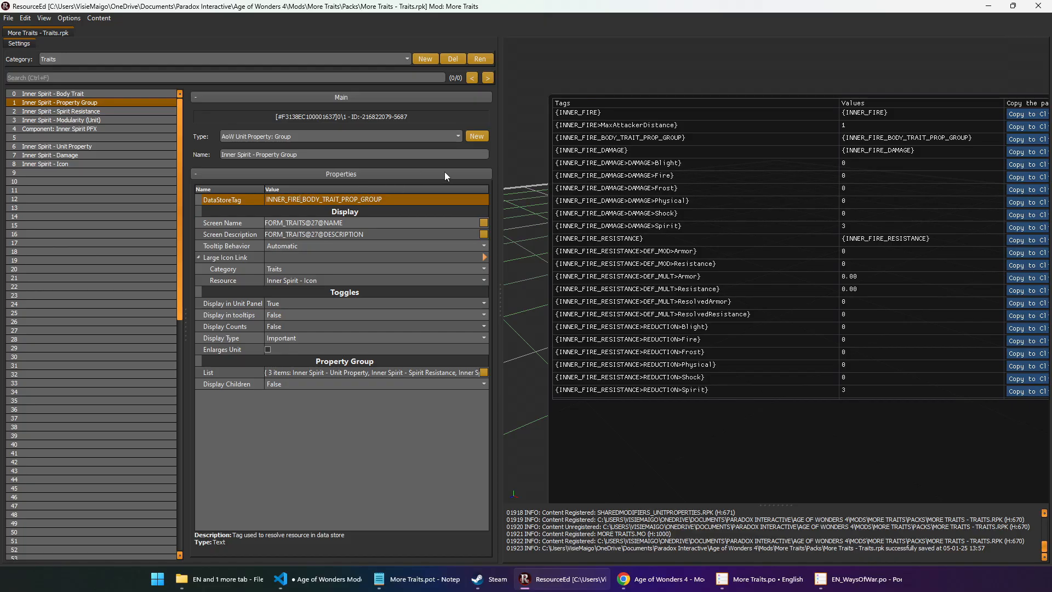
- Set the DataStoreTag of Inner Spirit - Property Group to INNER_SPIRIT_BODY_TRAIT_PROP_GROUP
key(BackSpace)
key(BackSpace)
key(BackSpace)
key(BackSpace)
text(SPIRIT)
key(Return)
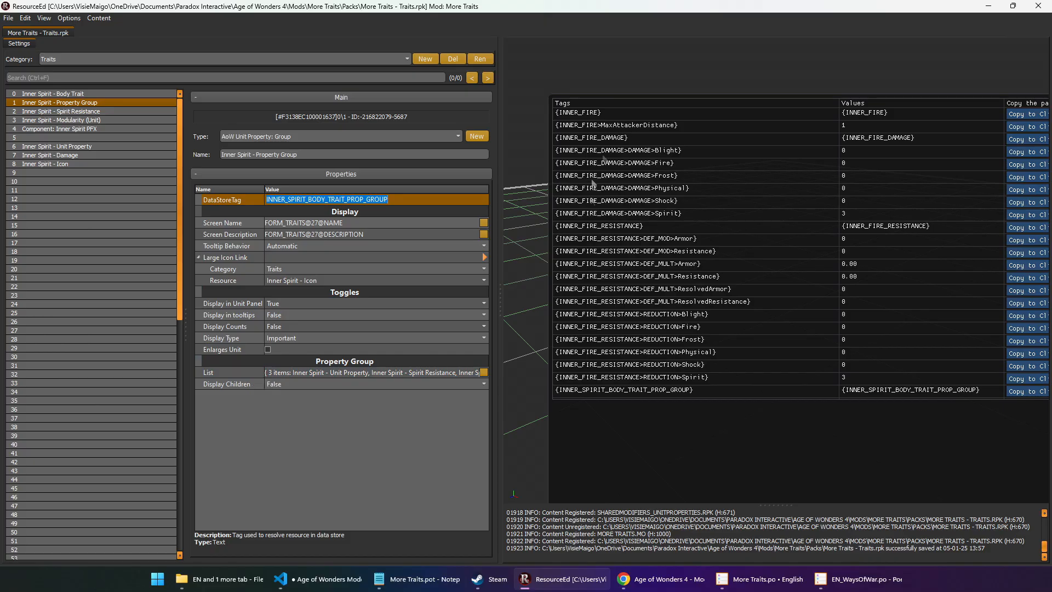
- Set the DataStoreTag of the Inner Spirit - Spirit Resistance resource to INNER_SPIRIT_RESISTANCE
click(319, 372)
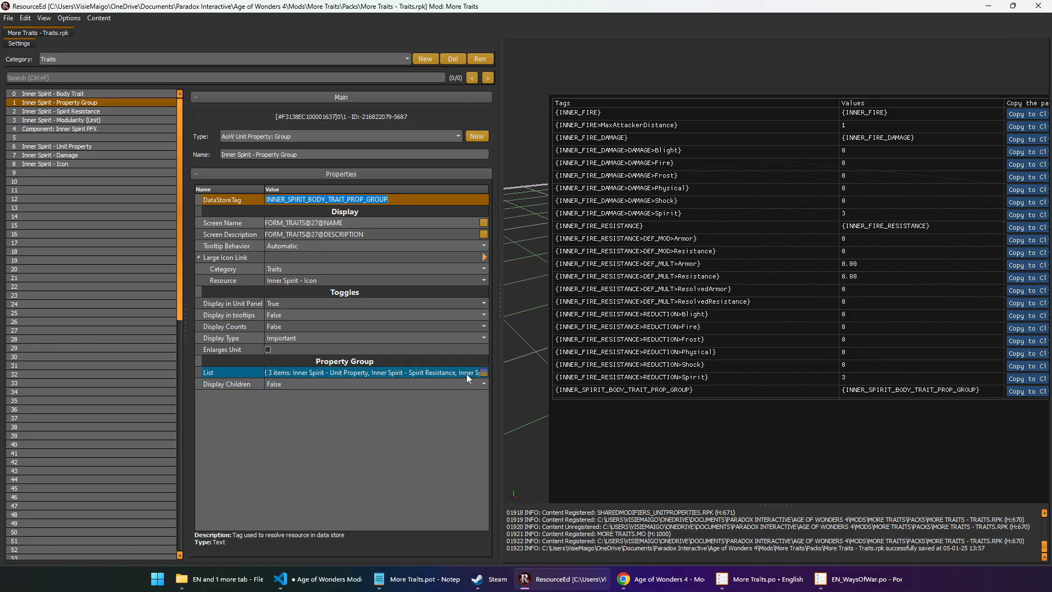
click(97, 112)
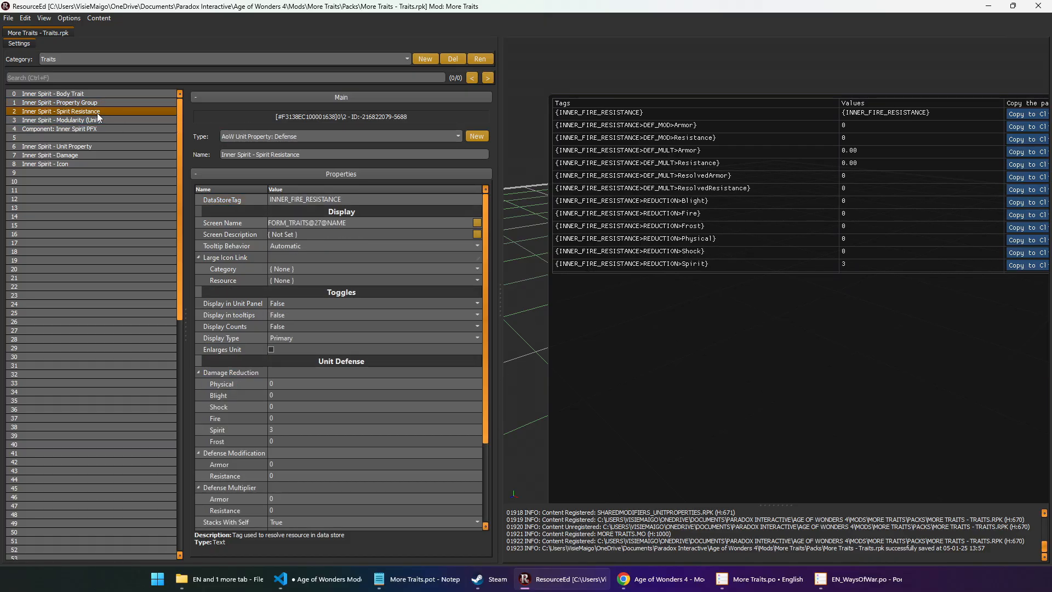
click(304, 199)
click(303, 200)
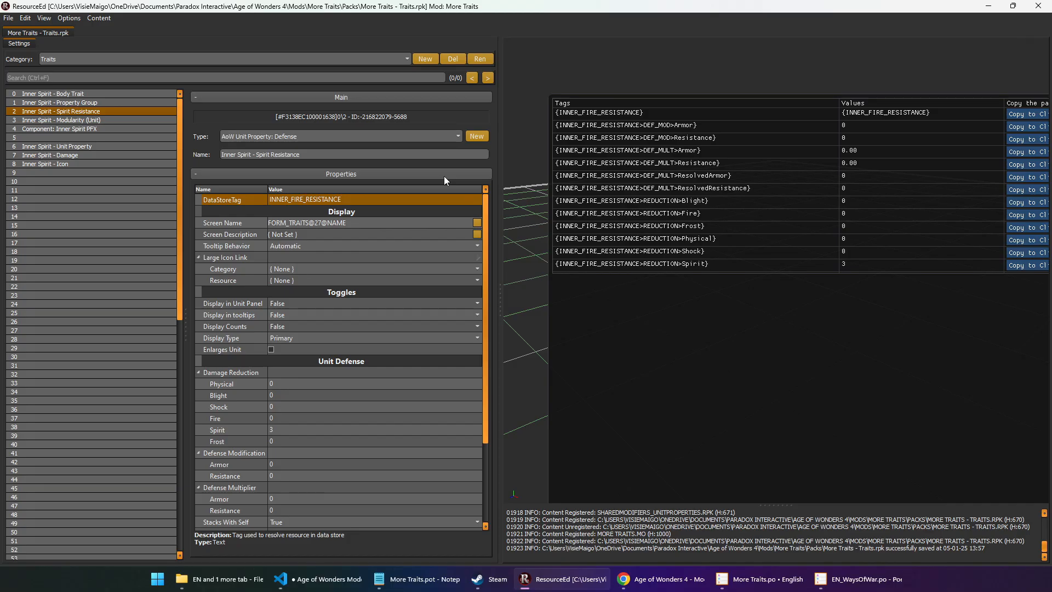
key(BackSpace)
key(BackSpace)
key(BackSpace)
key(BackSpace)
text(SPIRIT)
key(Return)
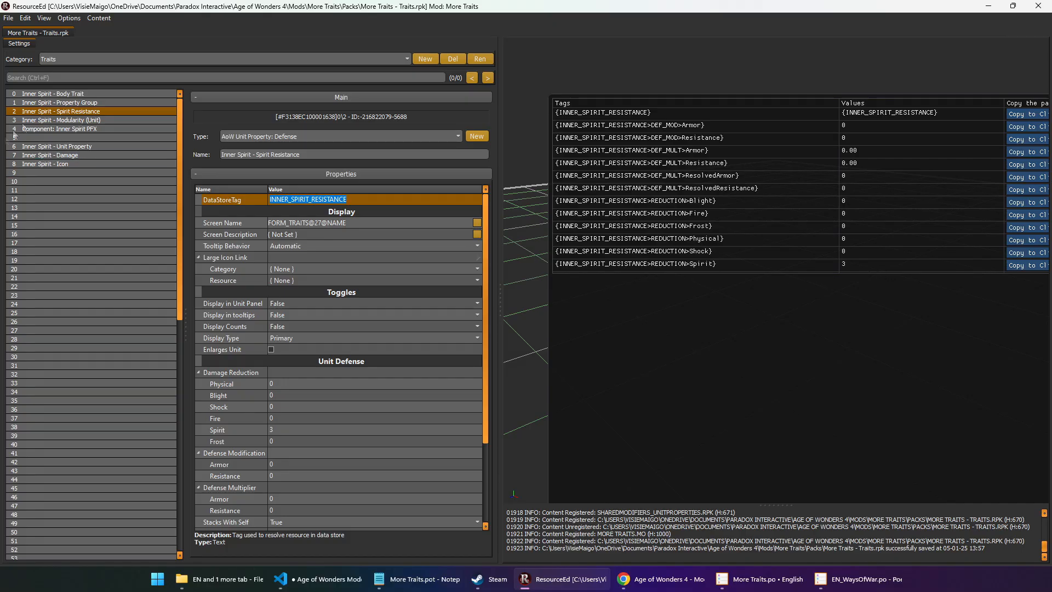
- Copy the property group's {INNER_SPIRIT_RESISTANCE>REDUCTION>Spirit} tag and replace the Inner Fire resistance tag in Poedit's DESCRIPTION_01 translation with it
click(58, 102)
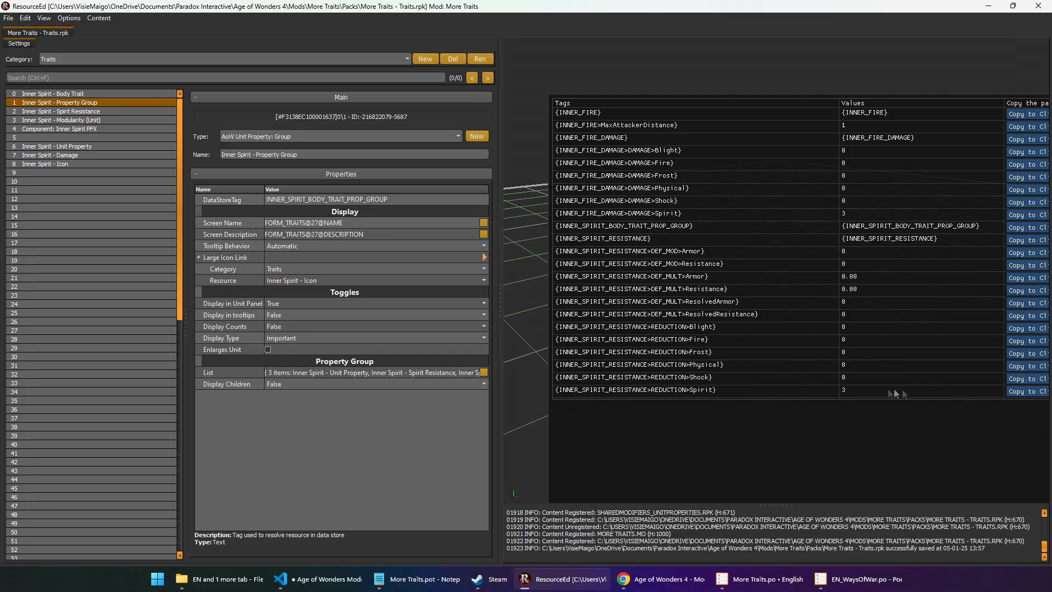
click(1027, 392)
click(761, 579)
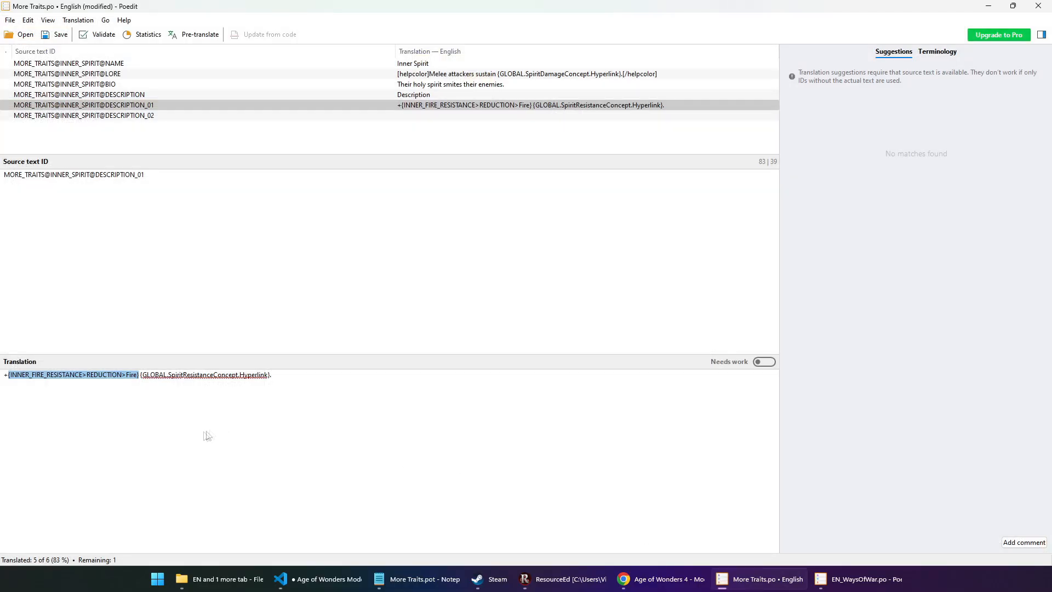
click(107, 391)
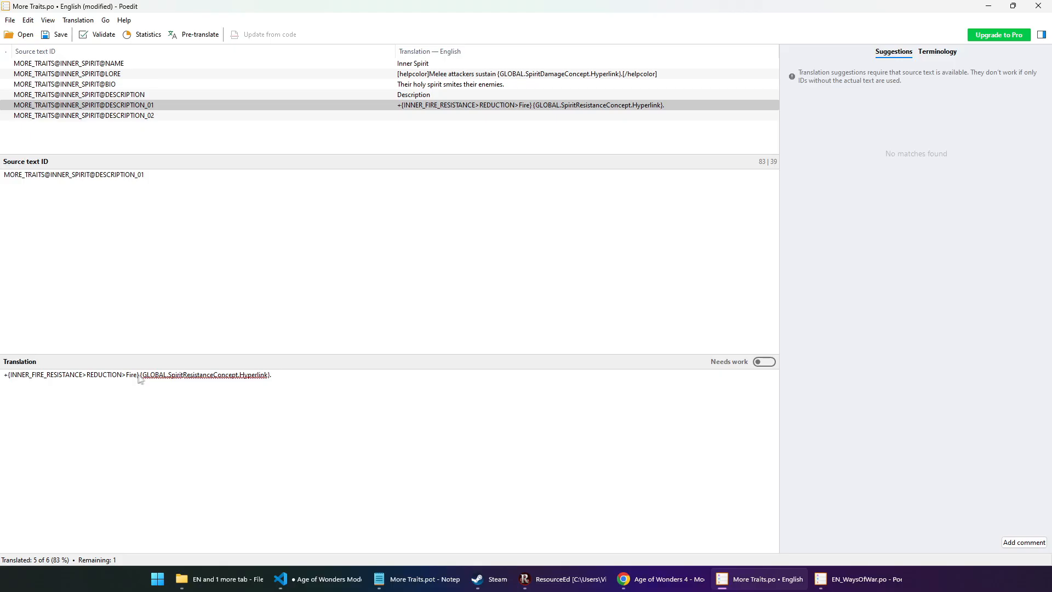
drag(139, 376, 9, 376)
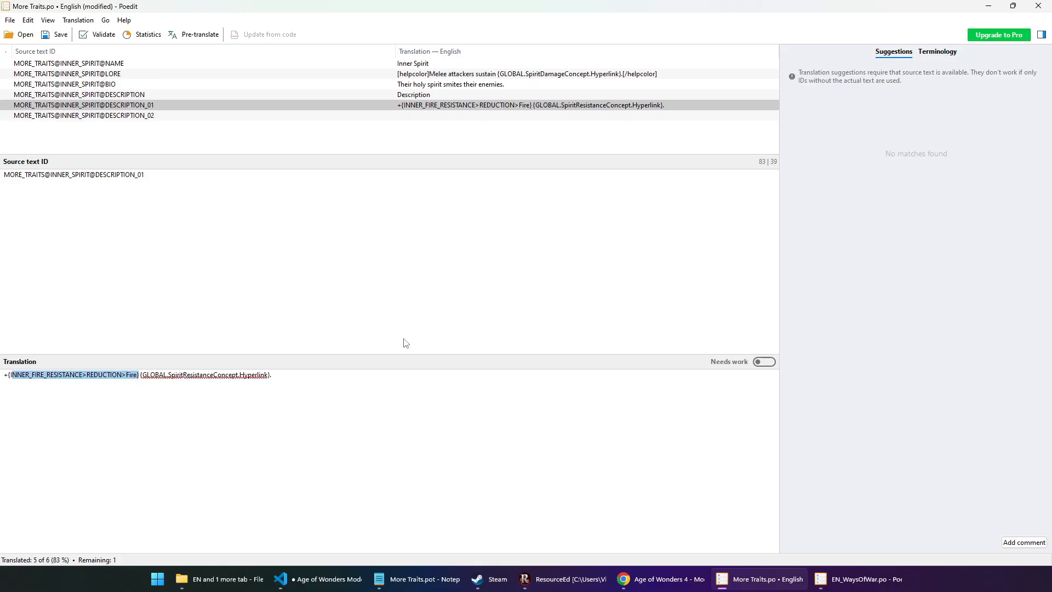
key(BackSpace)
key(BackSpace)
key(BackSpace)
key(ctrl+v)
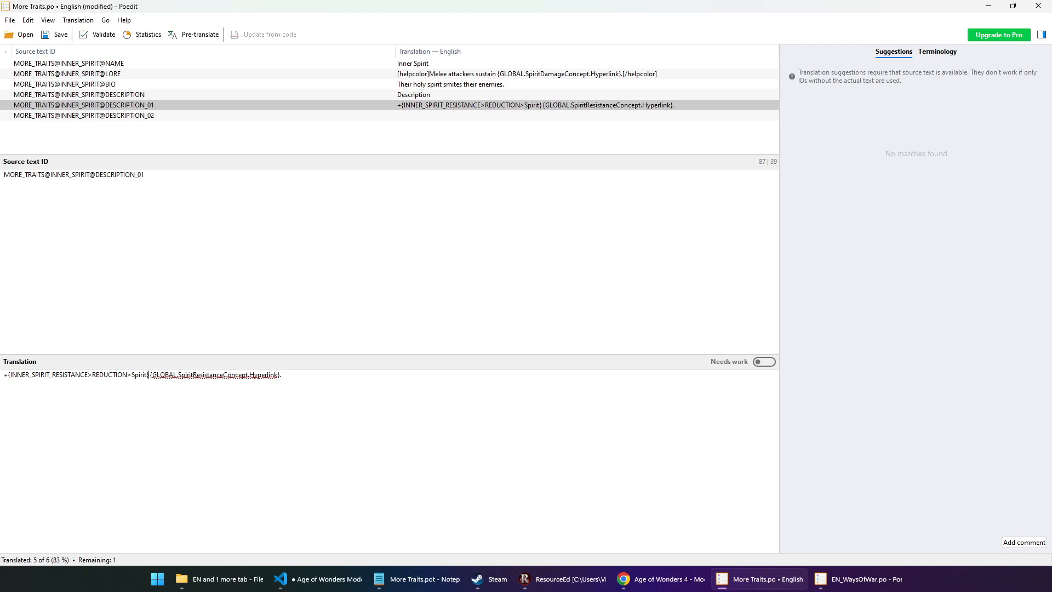
- Enter "Melee attackers sustain {INNER_FIRE_DAMAGE>DAMAGE>Fire} {GLOBAL.FireDamageConcept.Hyperlink}." as the MORE_TRAITS@INNER_SPIRIT@DESCRIPTION_02 translation
click(101, 118)
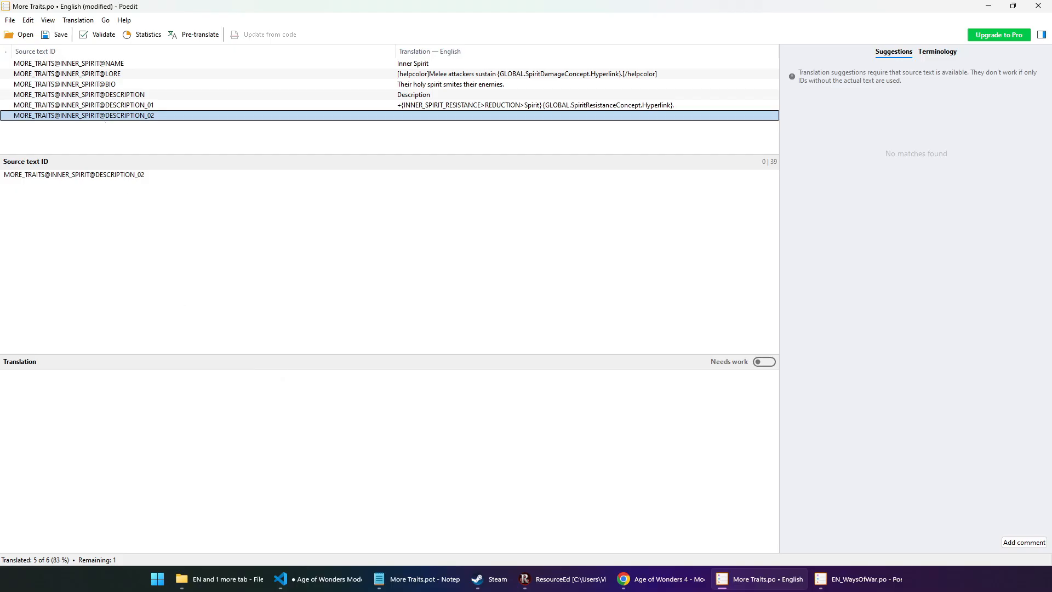
click(171, 463)
text(Melee attackers sustain {INNER_FIRE_DAMAGE>DAMAGE>Fire} {GLOBAL.FireDamageConcept.Hyperlink}.)
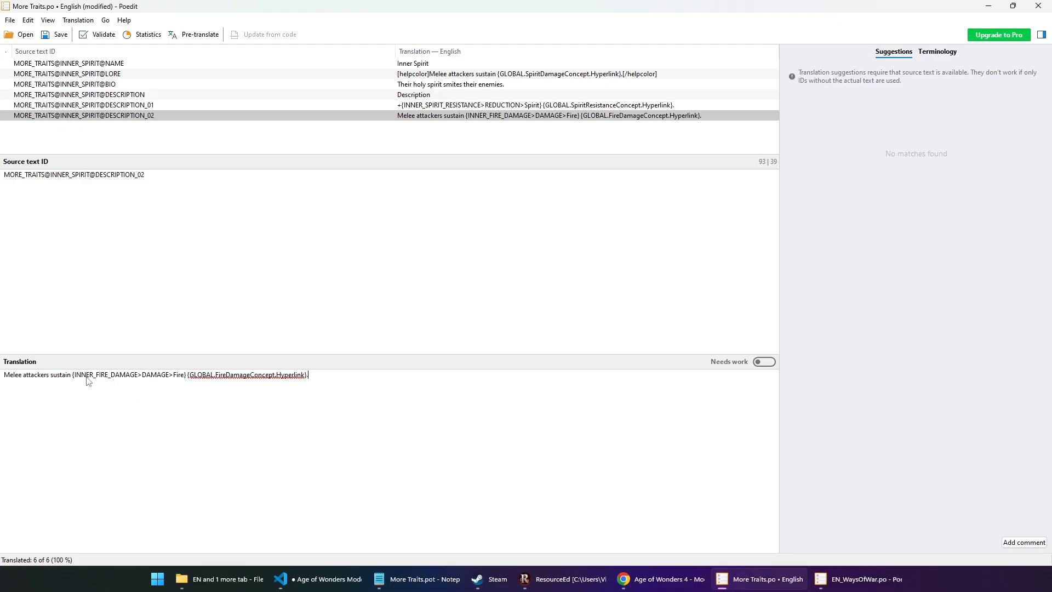
- Change Fire to Spirit in the hyperlink of the DESCRIPTION_02 translation, giving {GLOBAL.SpiritDamageConcept.Hyperlink}
drag(73, 381, 187, 383)
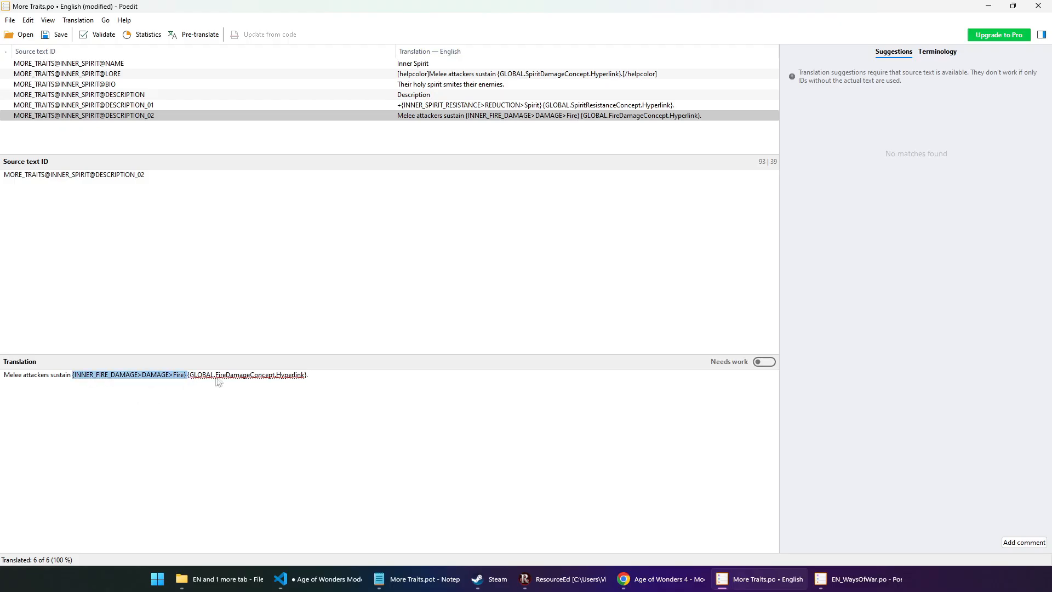
click(228, 378)
key(BackSpace)
key(BackSpace)
key(BackSpace)
key(BackSpace)
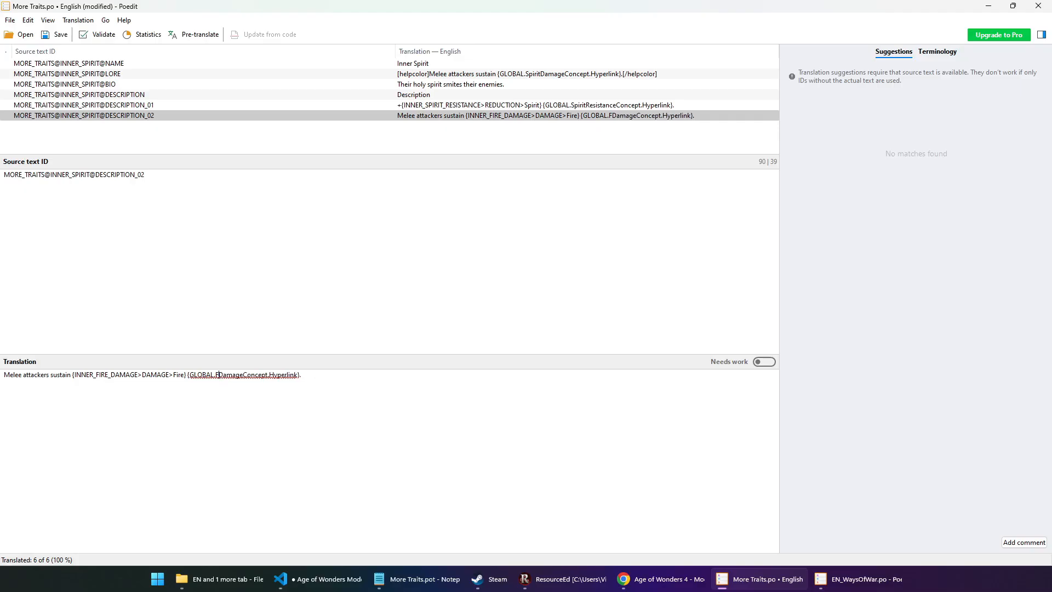
text(Spirit)
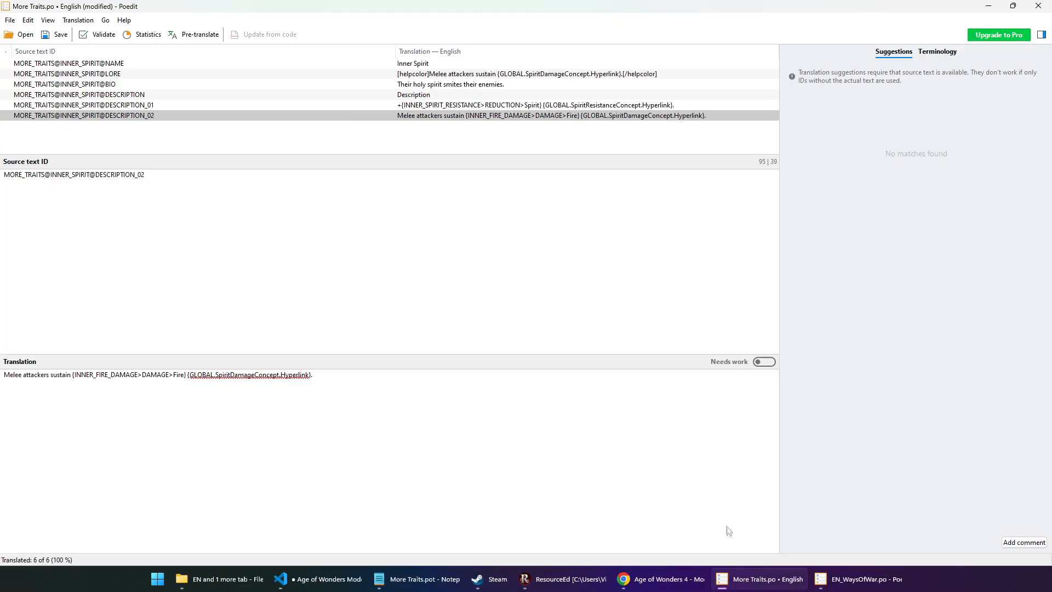
- In ResourceEd, set the DataStoreTag of the Inner Spirit - Damage resource to INNER_SPIRIT_DAMAGE
click(554, 586)
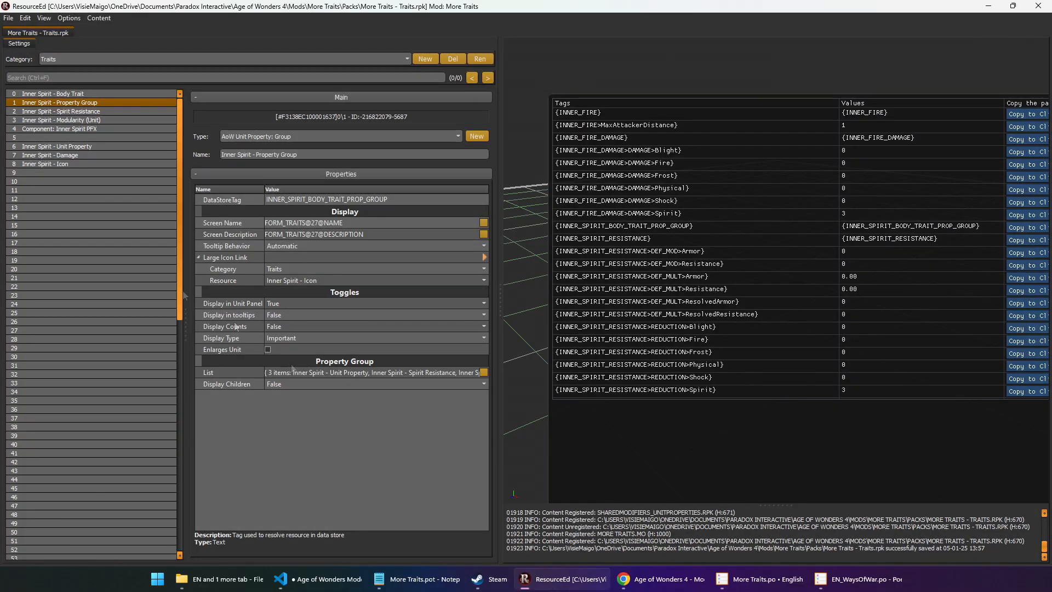
click(69, 155)
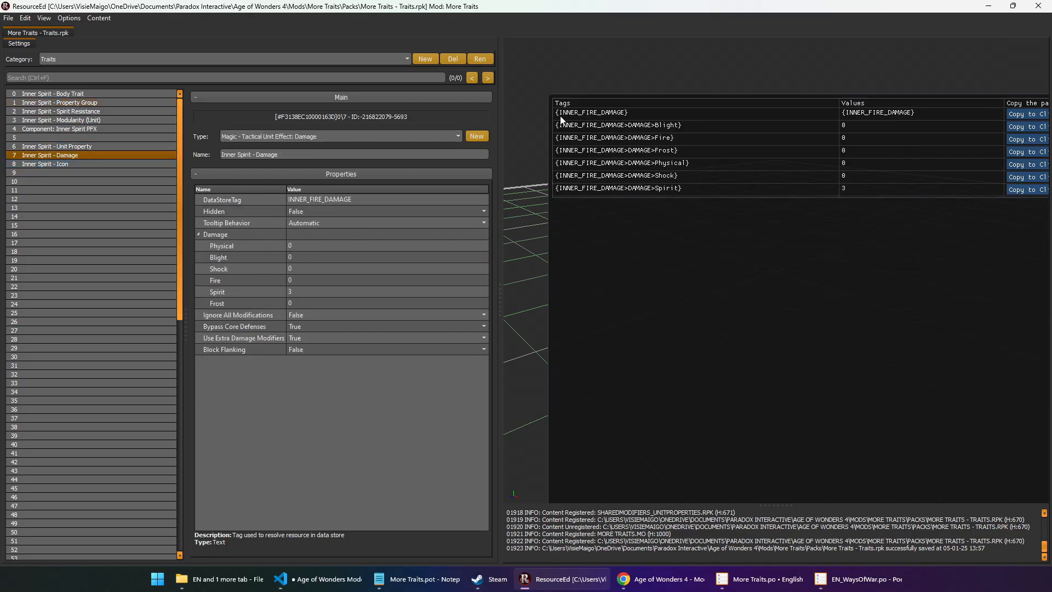
double_click(324, 200)
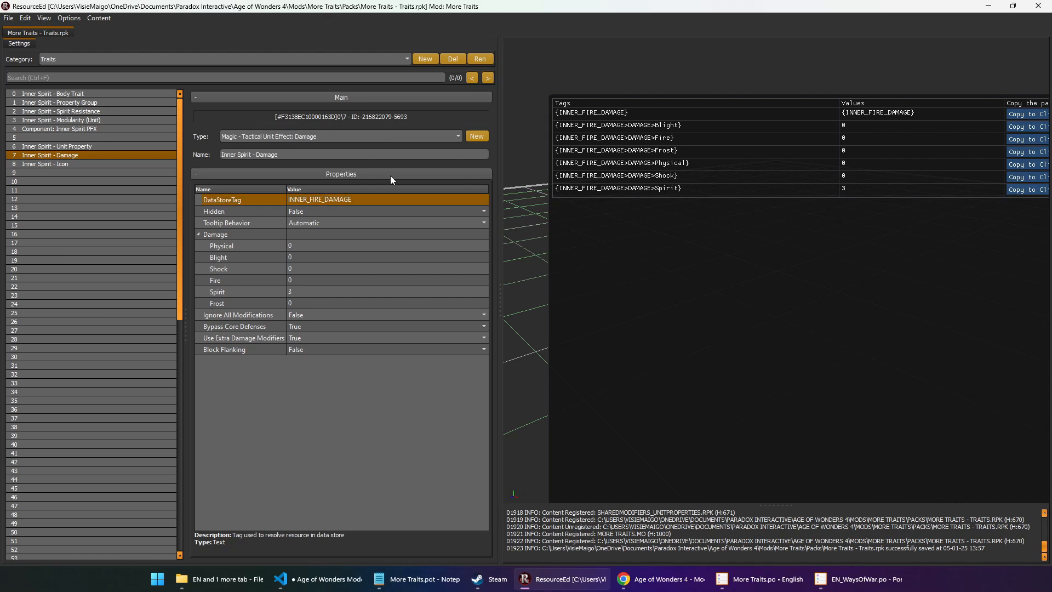
key(BackSpace)
key(BackSpace)
key(BackSpace)
key(BackSpace)
text(spirit)
key(Return)
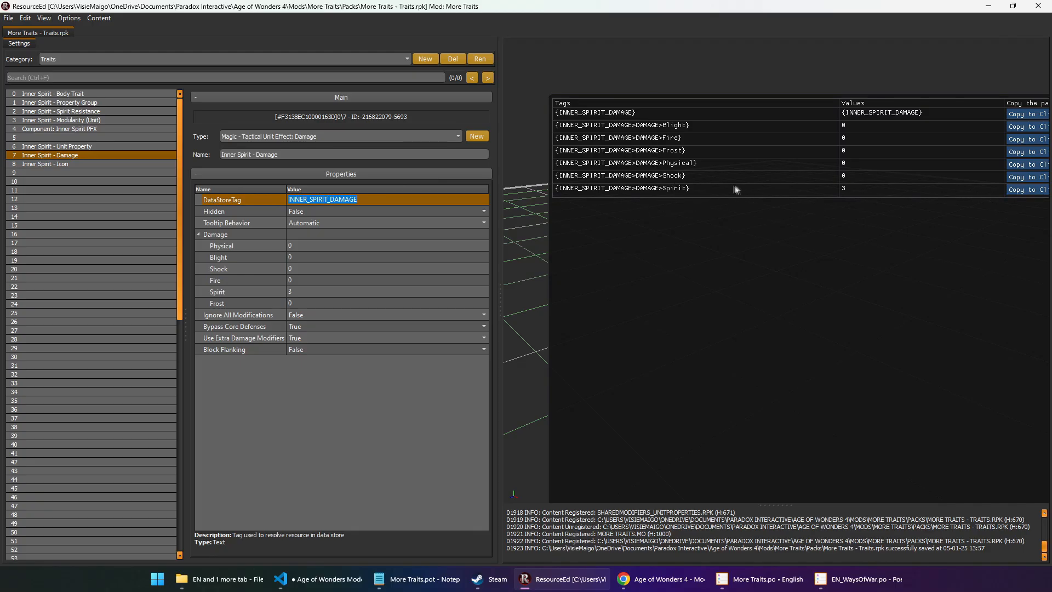
- Copy the {INNER_SPIRIT_DAMAGE>DAMAGE>Spirit} tag, replace the Inner Fire damage tag in Poedit's DESCRIPTION_02 translation with it, and save the file
click(1015, 192)
click(110, 103)
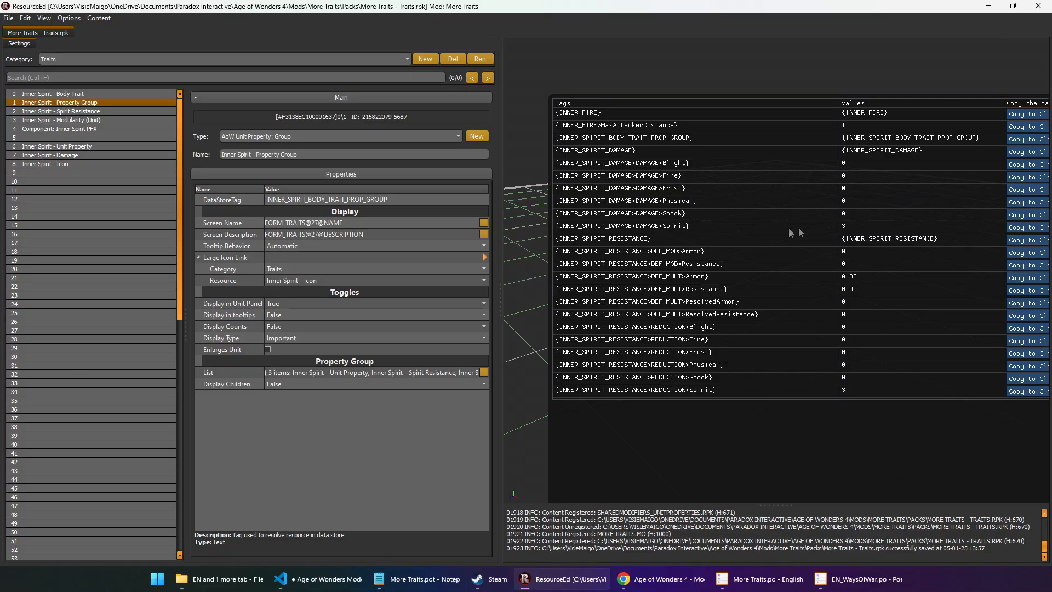
click(1017, 227)
click(767, 578)
drag(188, 377, 71, 378)
key(BackSpace)
text({INNER_SPIRIT_DAMAGE>DAMAGE>Spirit})
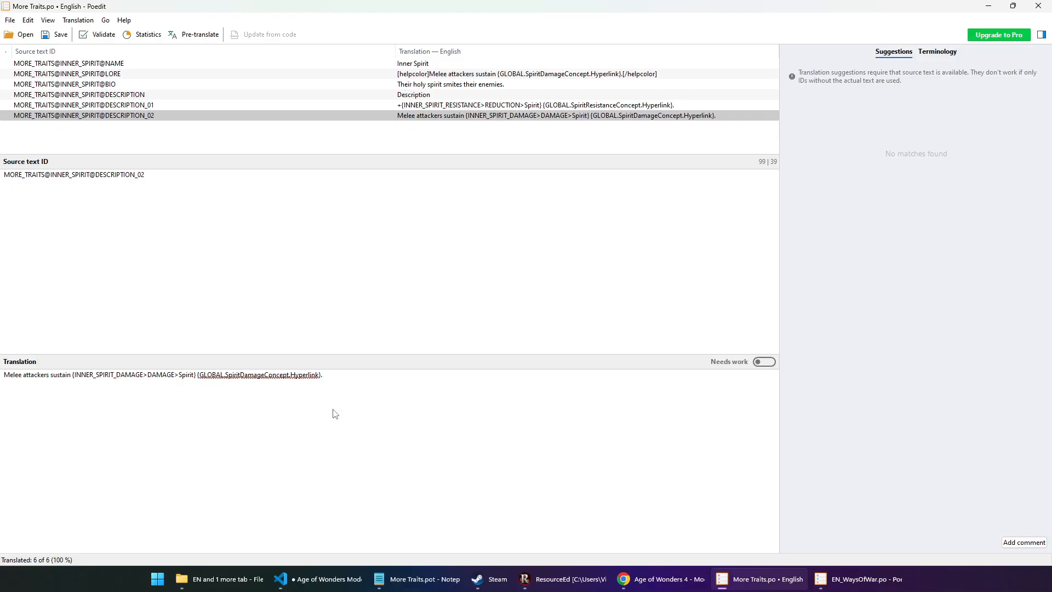
- Review the DESCRIPTION_01 and DESCRIPTION_02 entries and select the source text ID MORE_TRAITS@INNER_SPIRIT@DESCRIPTION_01
click(159, 106)
click(134, 116)
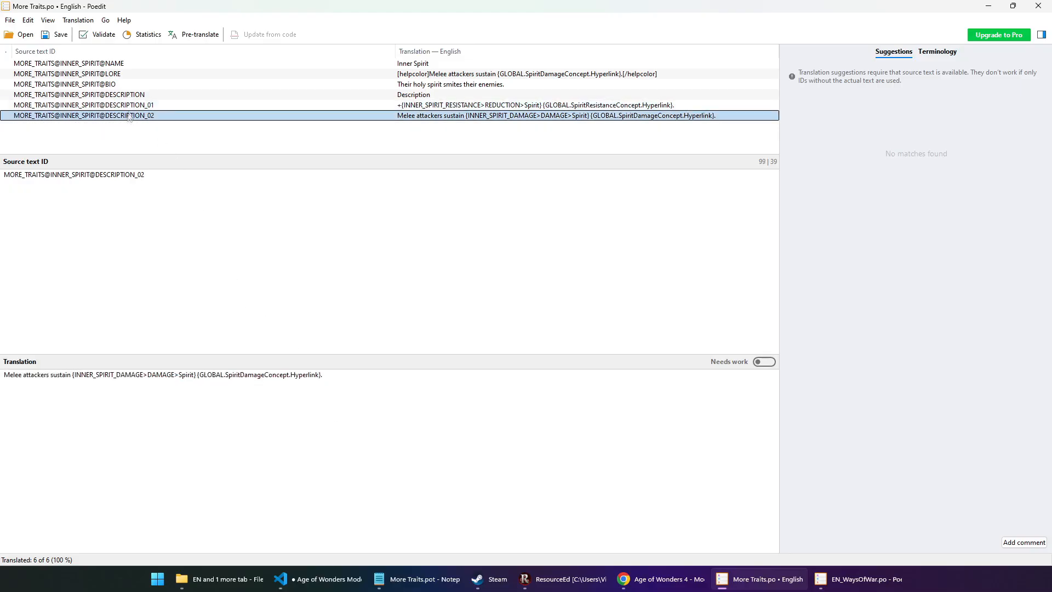
click(134, 108)
click(135, 115)
click(134, 107)
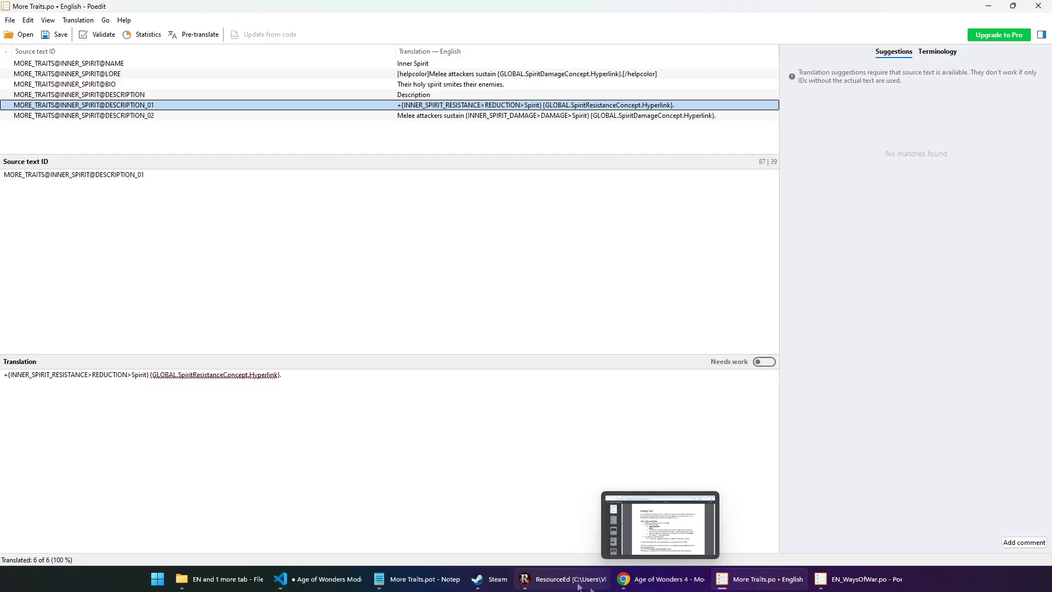
triple_click(170, 206)
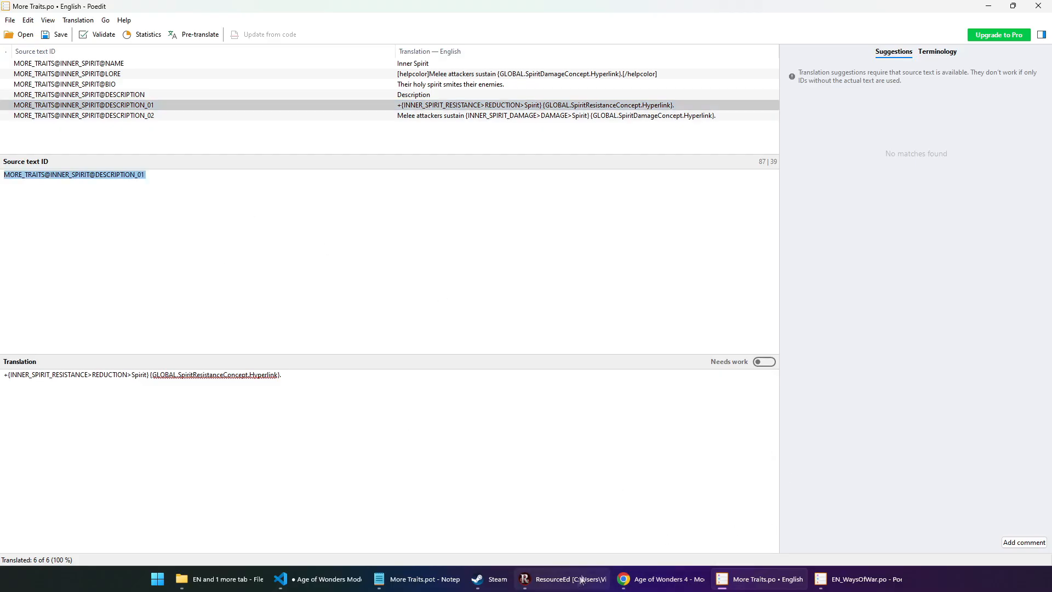
- In ResourceEd, add MORE_TRAITS@INNER_SPIRIT@DESCRIPTION_01 to the Effect Descriptions of the Inner Spirit - Body Trait resource
click(561, 579)
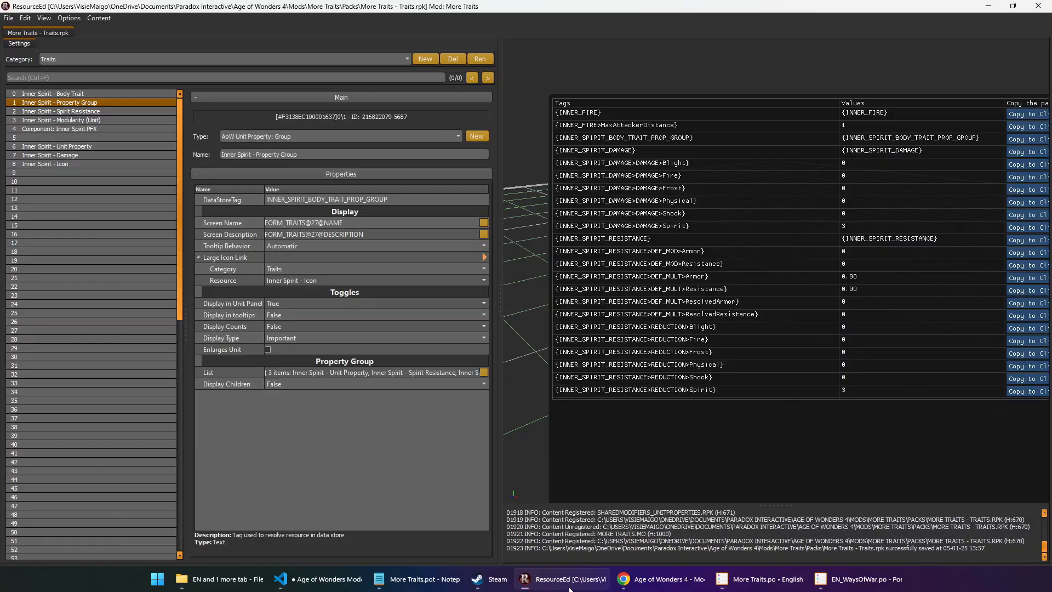
click(90, 94)
click(247, 280)
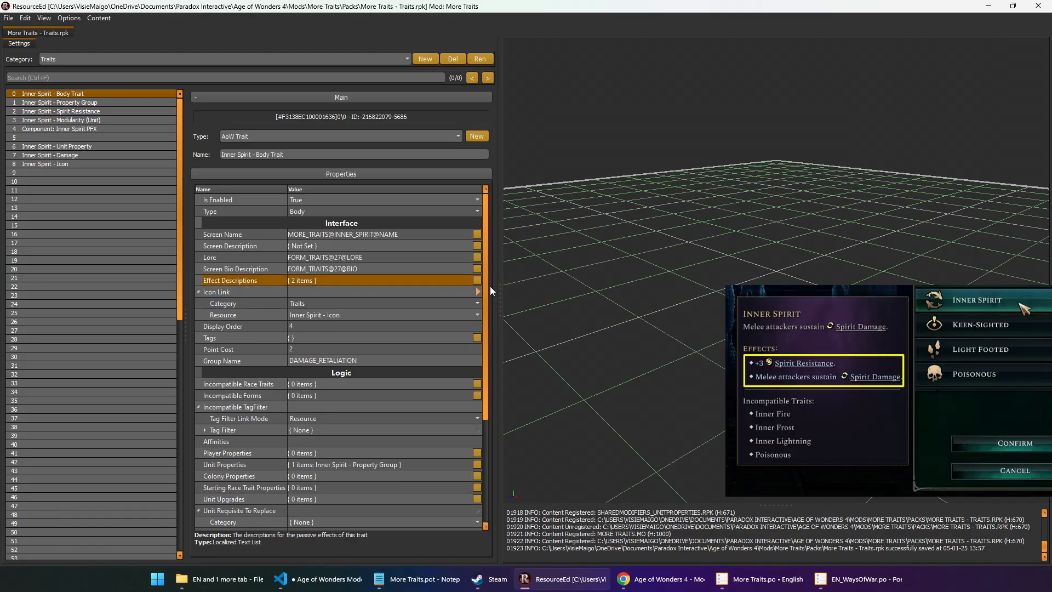
click(477, 281)
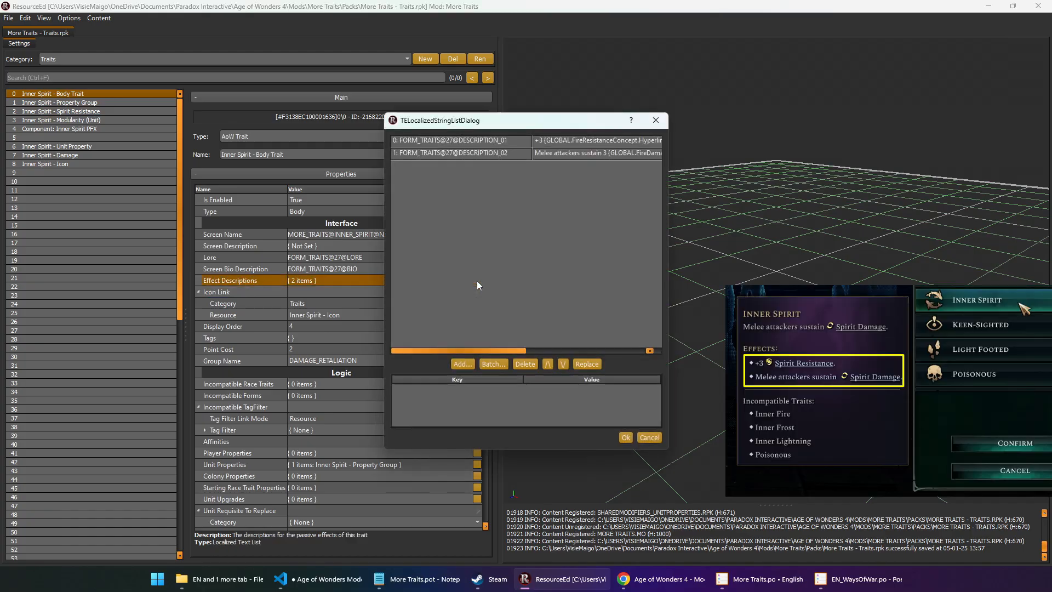
click(469, 366)
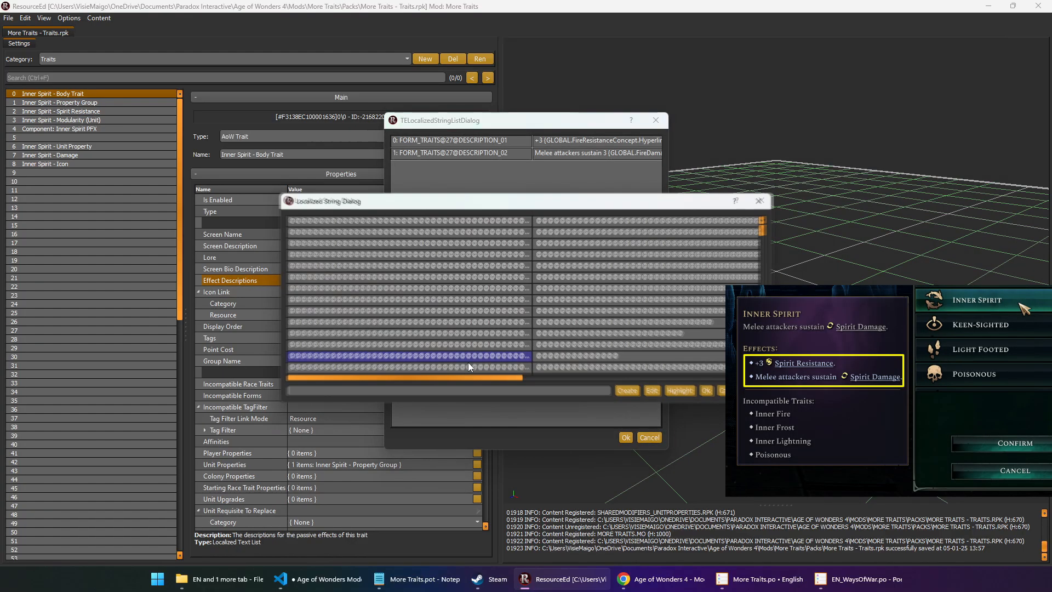
click(440, 391)
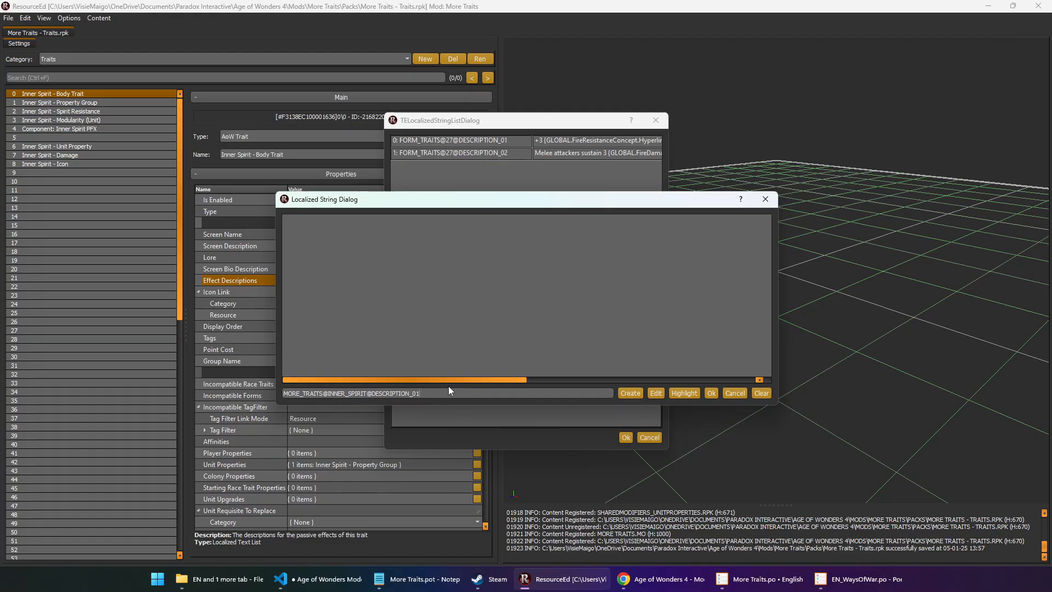
click(709, 393)
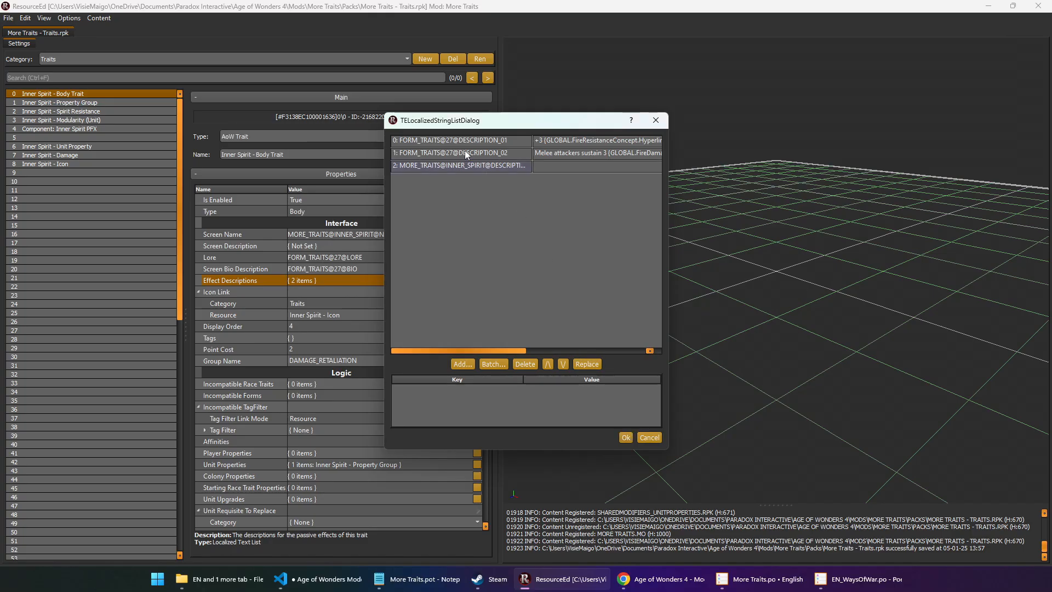
- Delete the FORM_TRAITS@27@DESCRIPTION_01 entry from the effect descriptions and accept the list
click(536, 366)
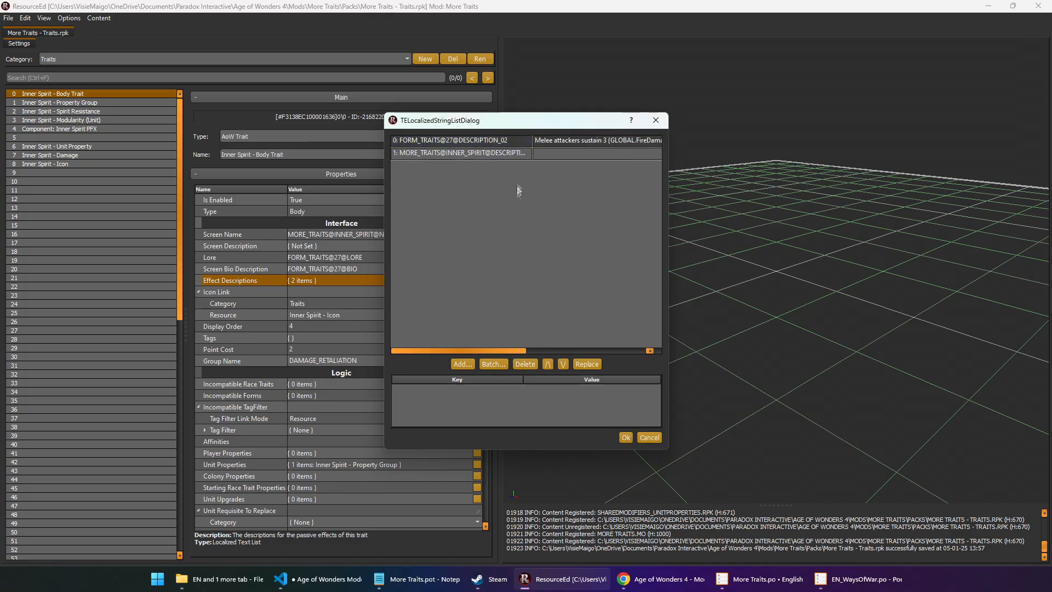
click(561, 155)
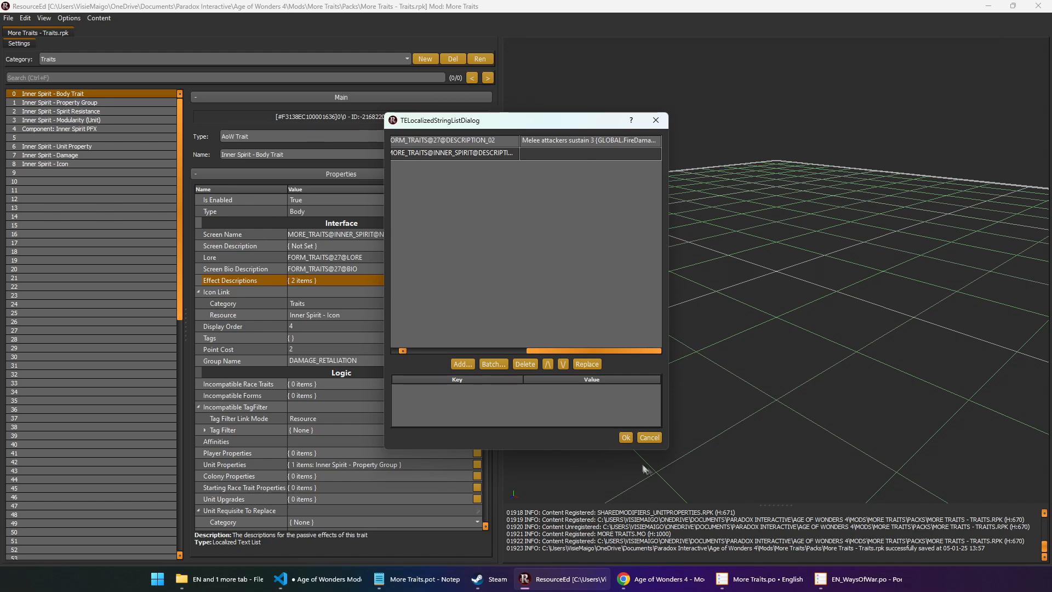
click(629, 438)
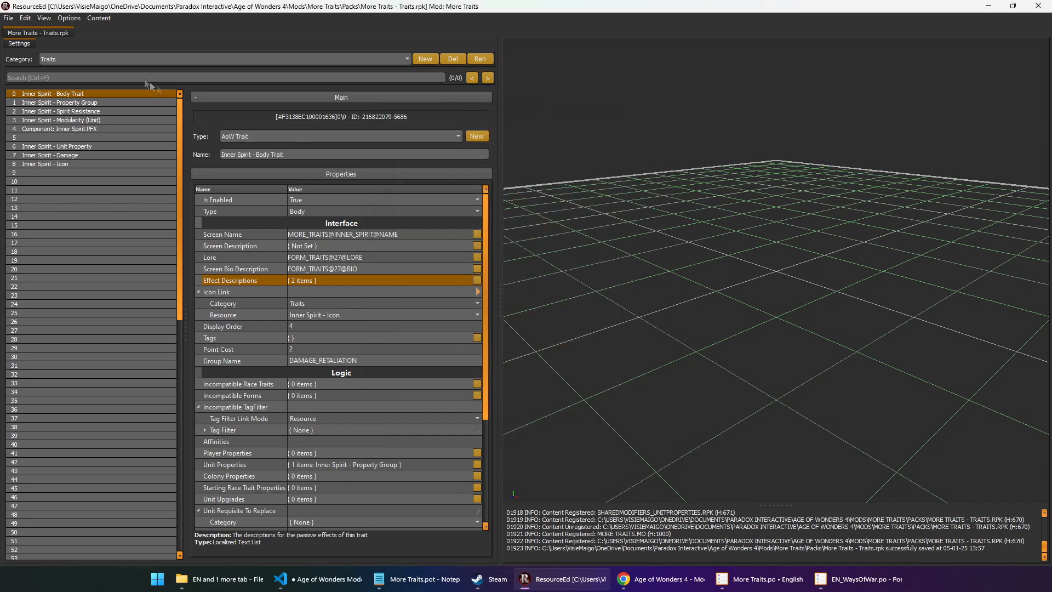
- Save the More Traits - Traits.rpk pack, close it and reopen it to reload its strings
right_click(45, 36)
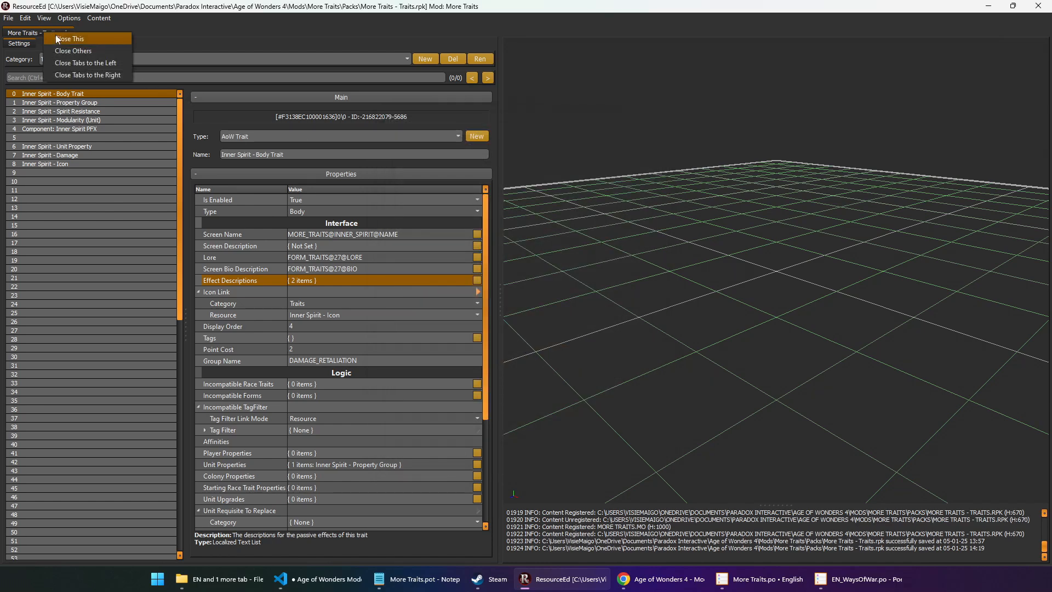
click(52, 39)
click(10, 19)
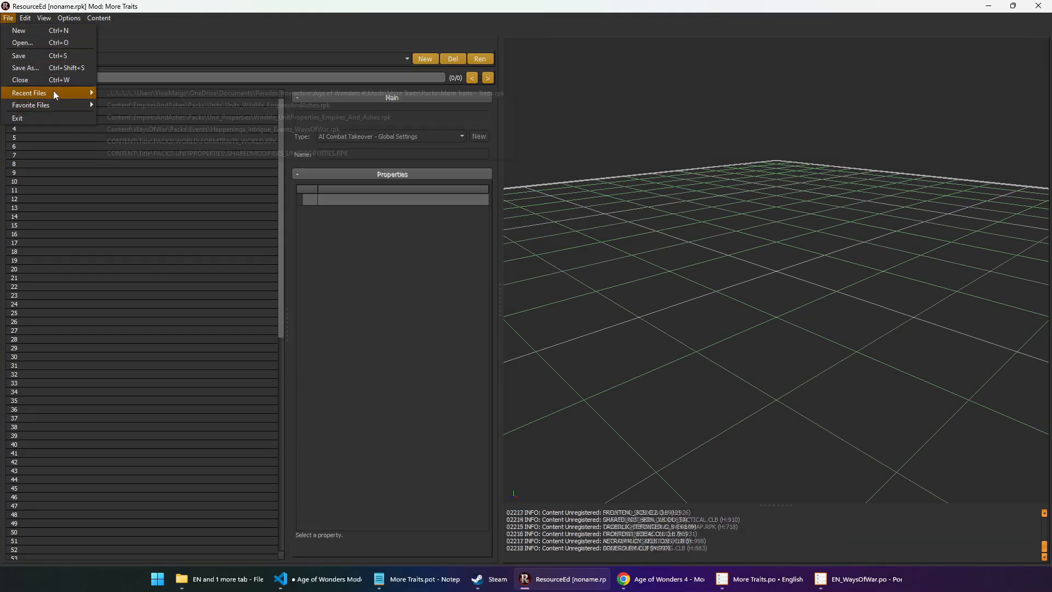
mouse_move(53, 92)
click(162, 92)
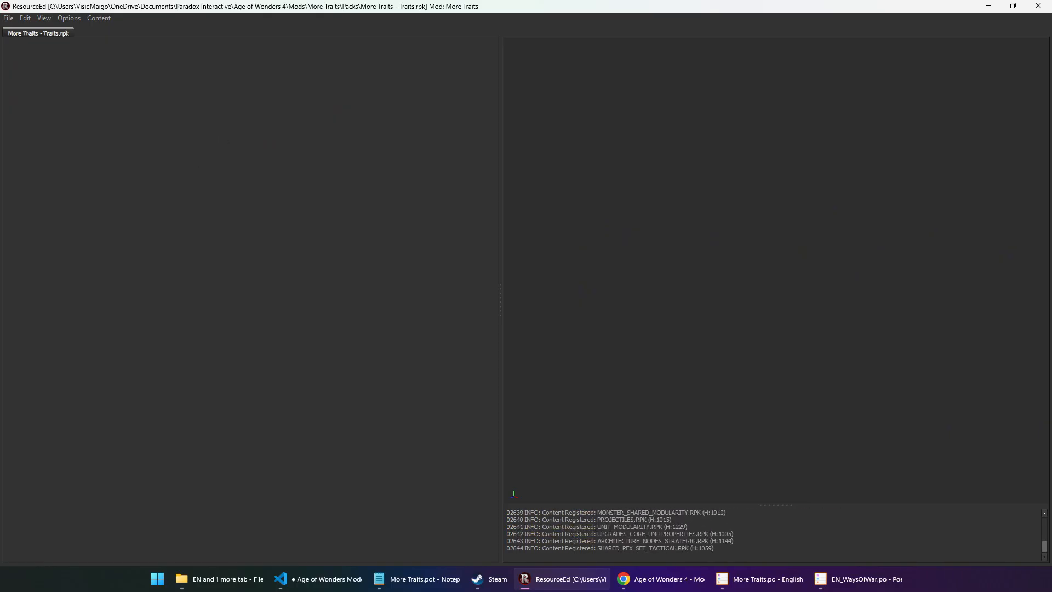
- Remove FORM_TRAITS@27@DESCRIPTION_02 from the Effect Descriptions of Inner Spirit - Body Trait, widening the panes and dialog to read the entries
click(82, 93)
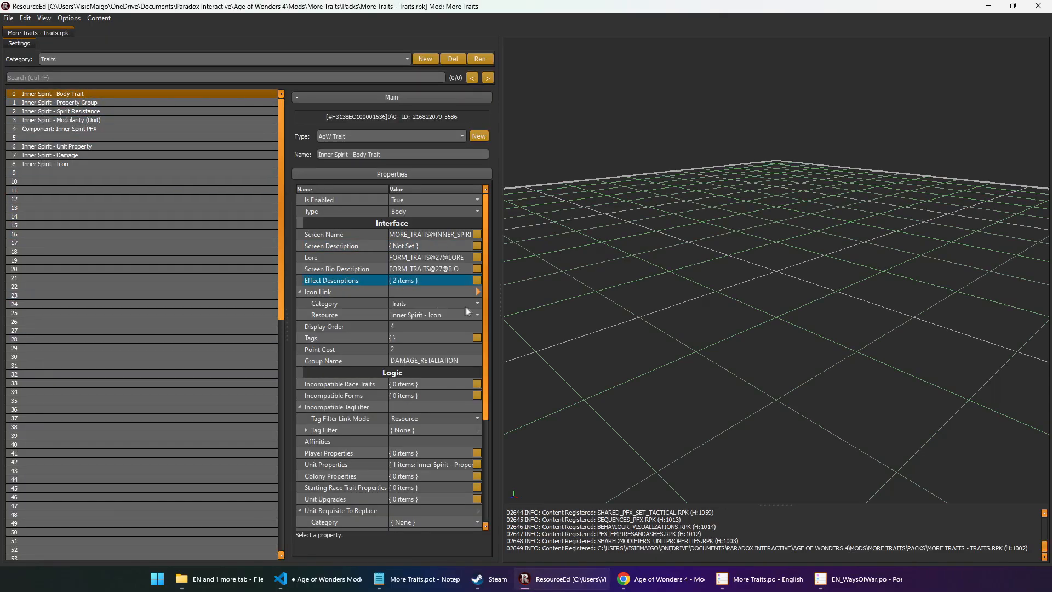
drag(500, 303, 529, 303)
drag(285, 331, 200, 330)
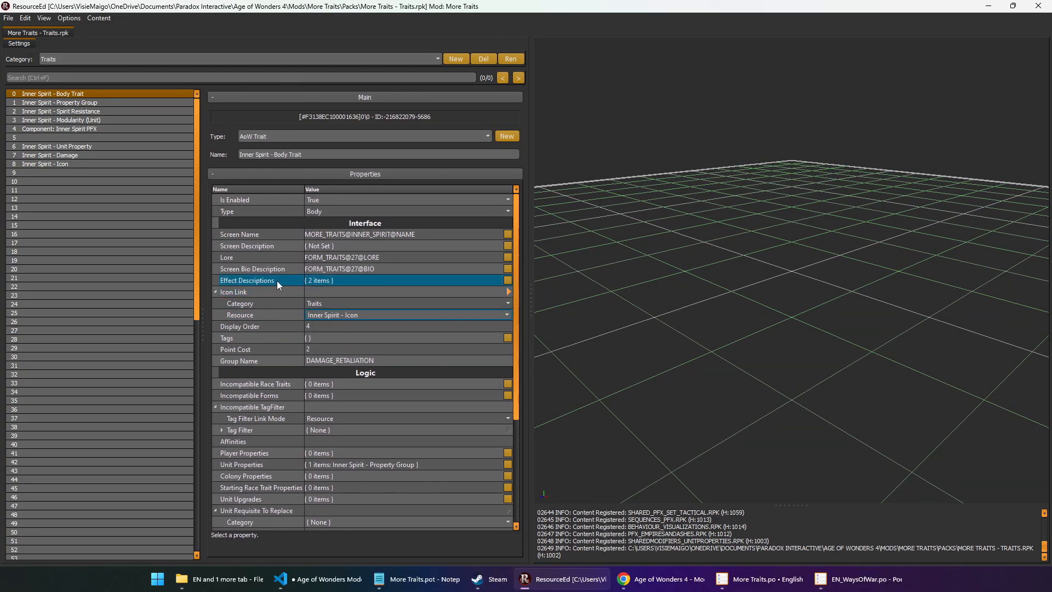
click(361, 281)
click(507, 280)
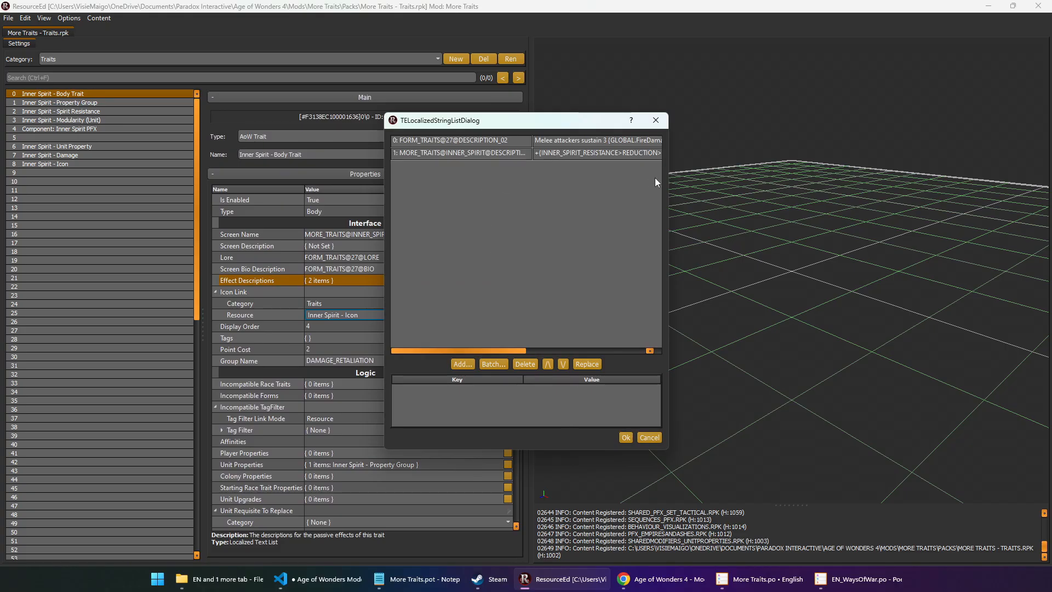
drag(668, 181, 789, 182)
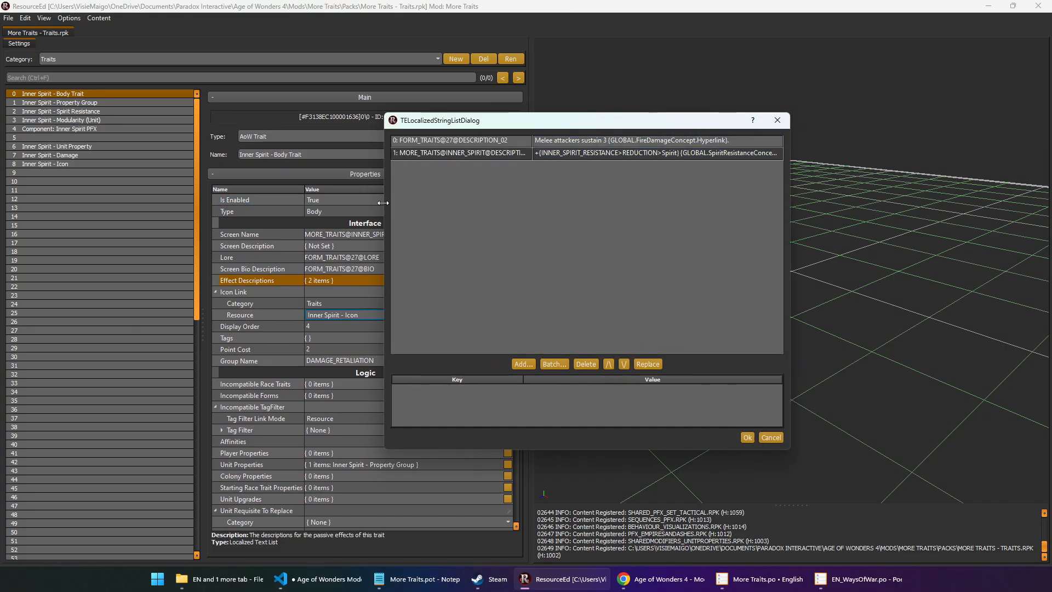
drag(385, 202, 244, 203)
click(290, 141)
click(513, 364)
- Add MORE_TRAITS@INNER_SPIRIT@DESCRIPTION_02 to the body trait's effect descriptions and accept the list
click(452, 364)
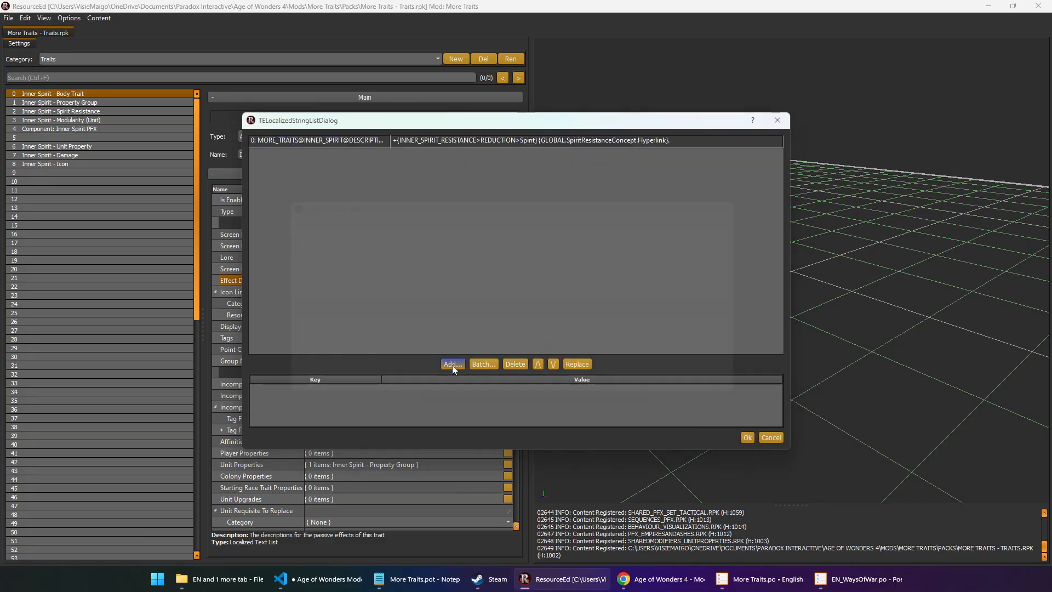
click(421, 395)
text(MORE_TRAITS@INNER_SPIRIT@DESCRIPTION_01)
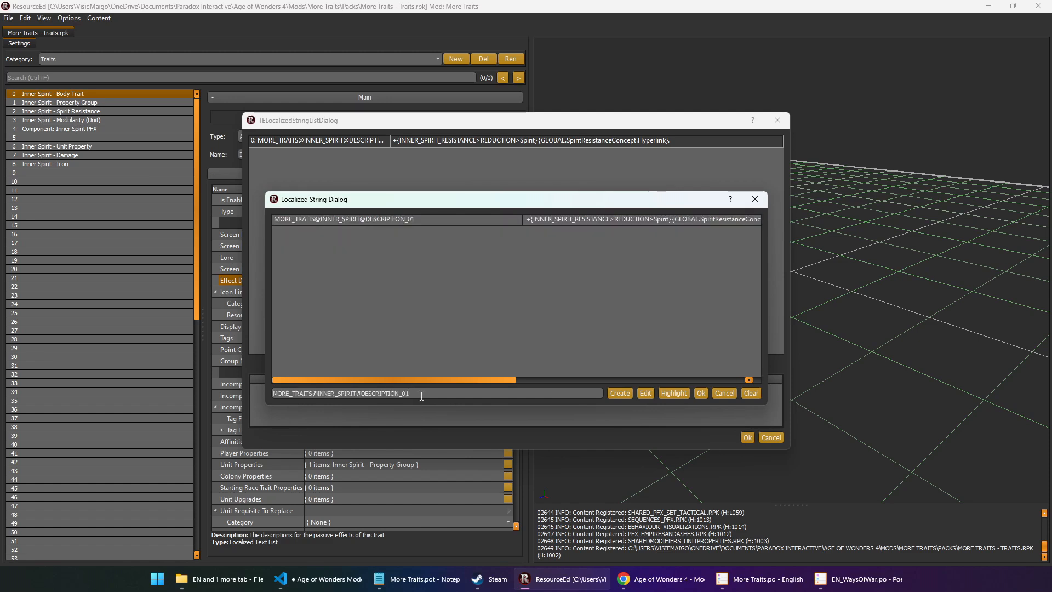
key(BackSpace)
text(2)
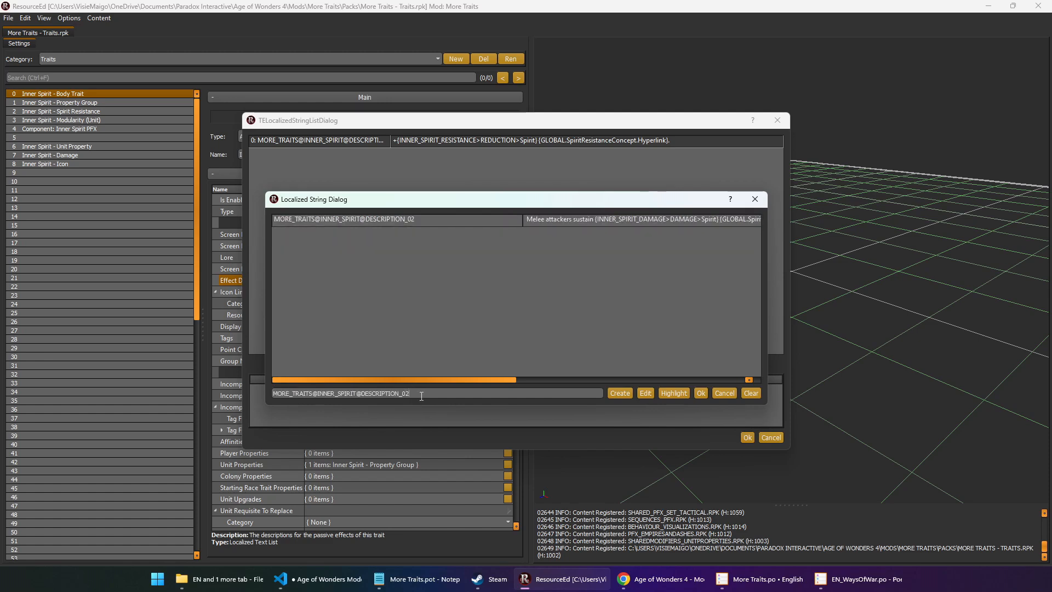
click(448, 224)
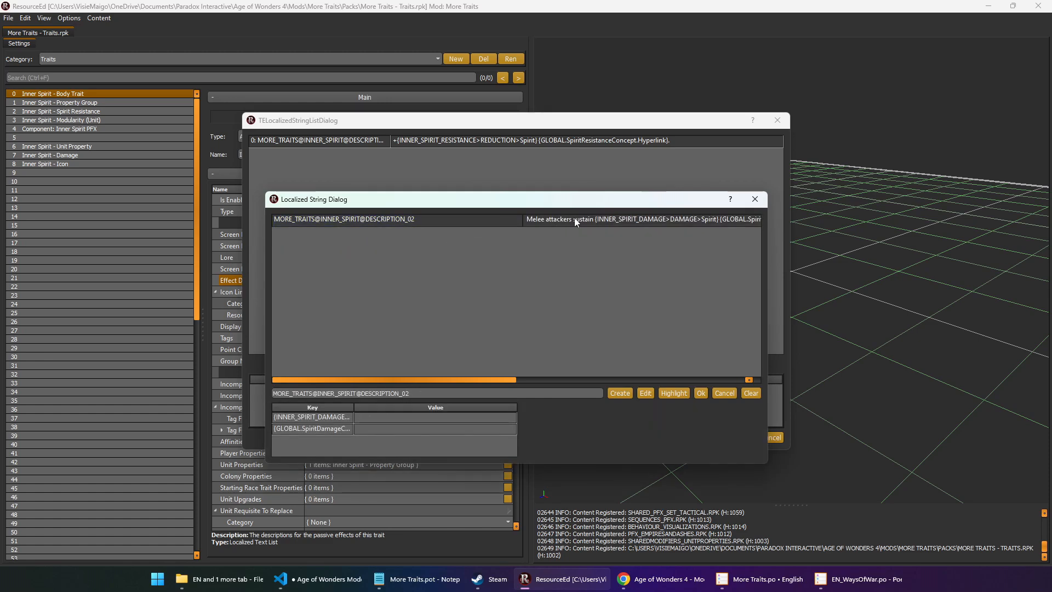
click(699, 393)
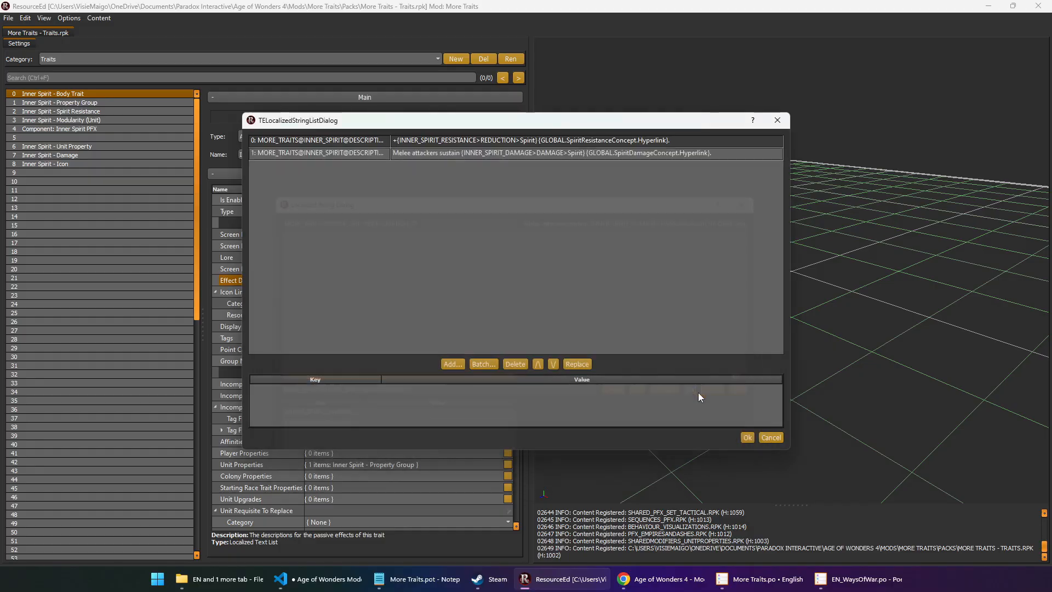
click(747, 437)
- Find the Inner Spirit lore string and set the body trait's Lore to MORE_TRAITS@INNER_SPIRIT@LORE
click(224, 269)
click(239, 259)
click(508, 257)
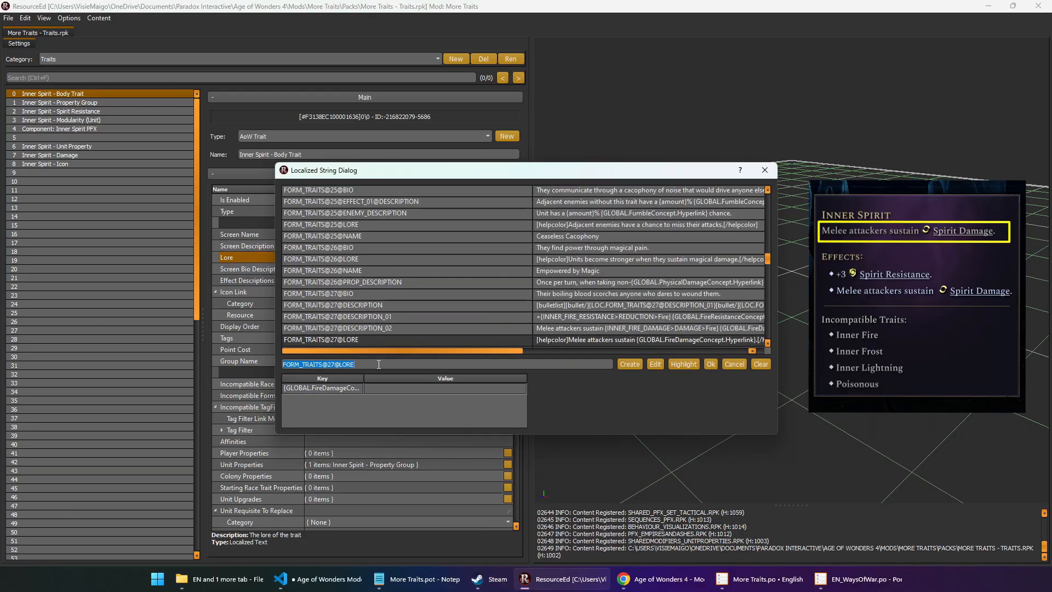
text(more traits lore)
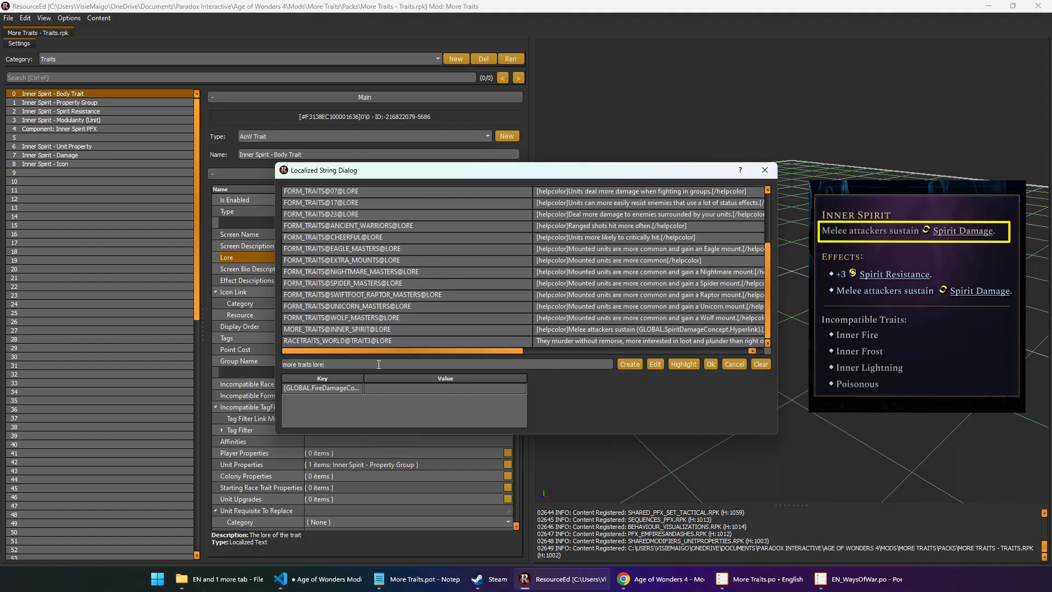
text( s)
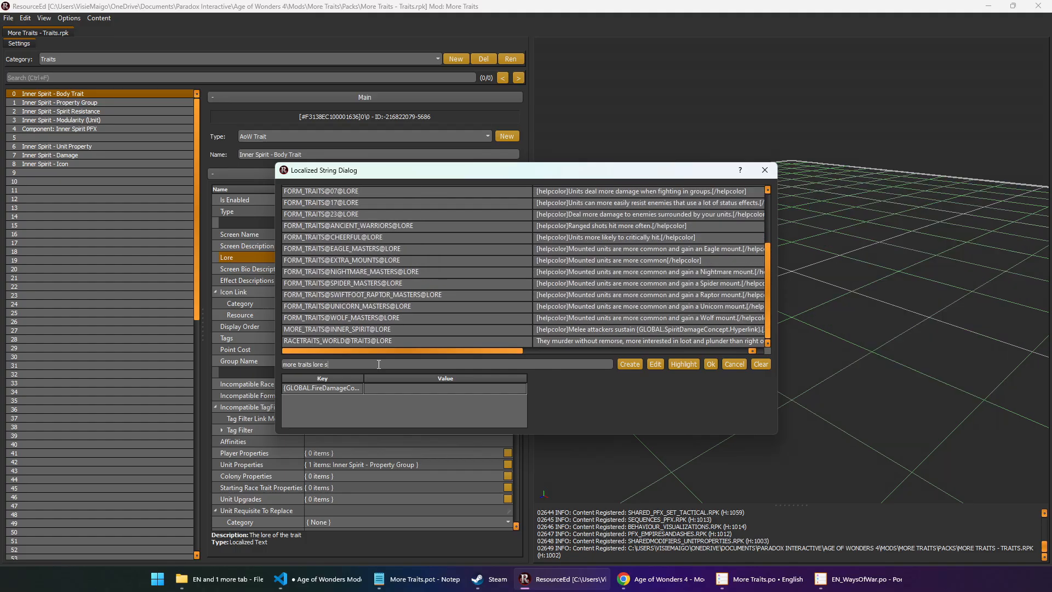
text(pirit)
key(Return)
- Find the "holy spirit smites" string and set the body trait's Screen Bio Description to MORE_TRAITS@INNER_SPIRIT@BIO
click(492, 269)
click(507, 269)
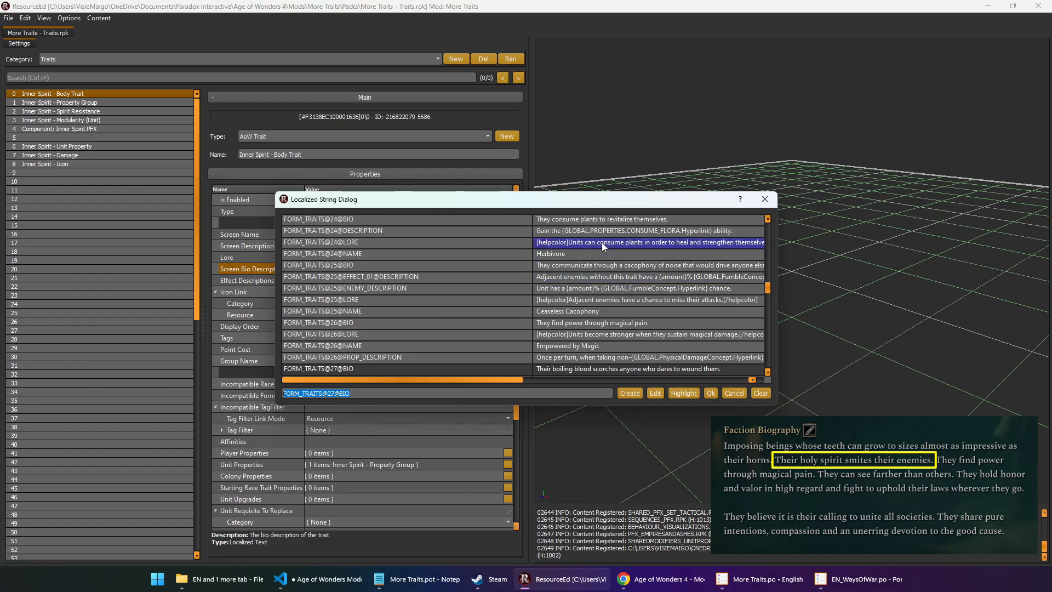
text(holy spirit smites)
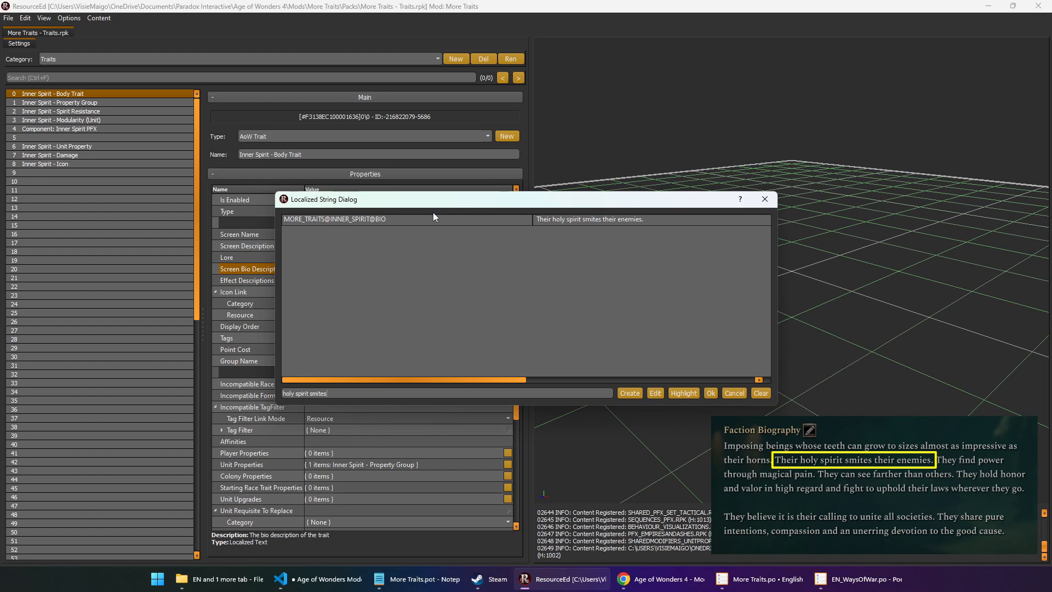
click(439, 220)
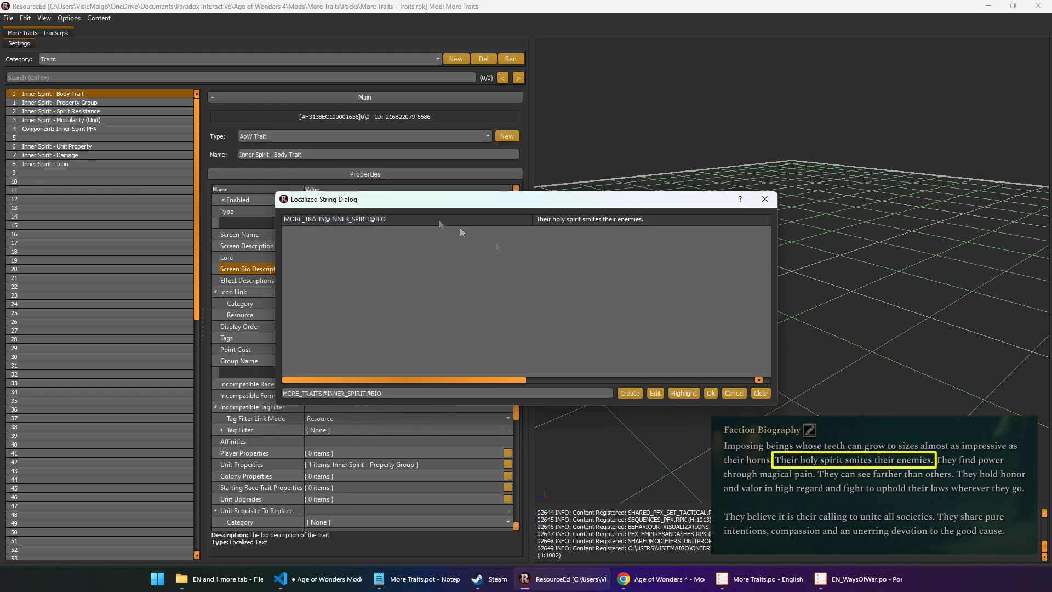
click(711, 392)
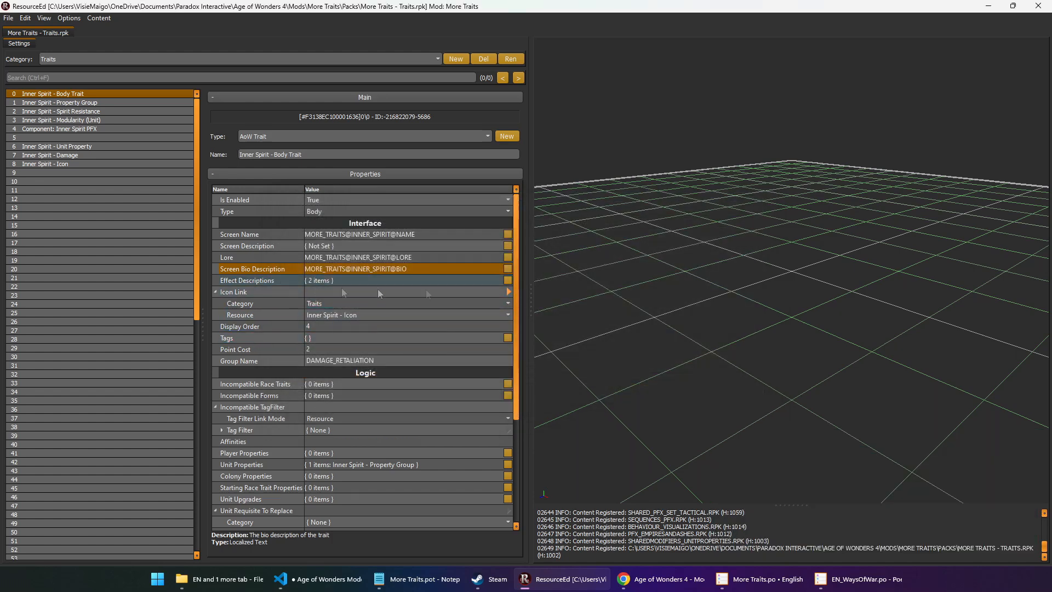
click(261, 282)
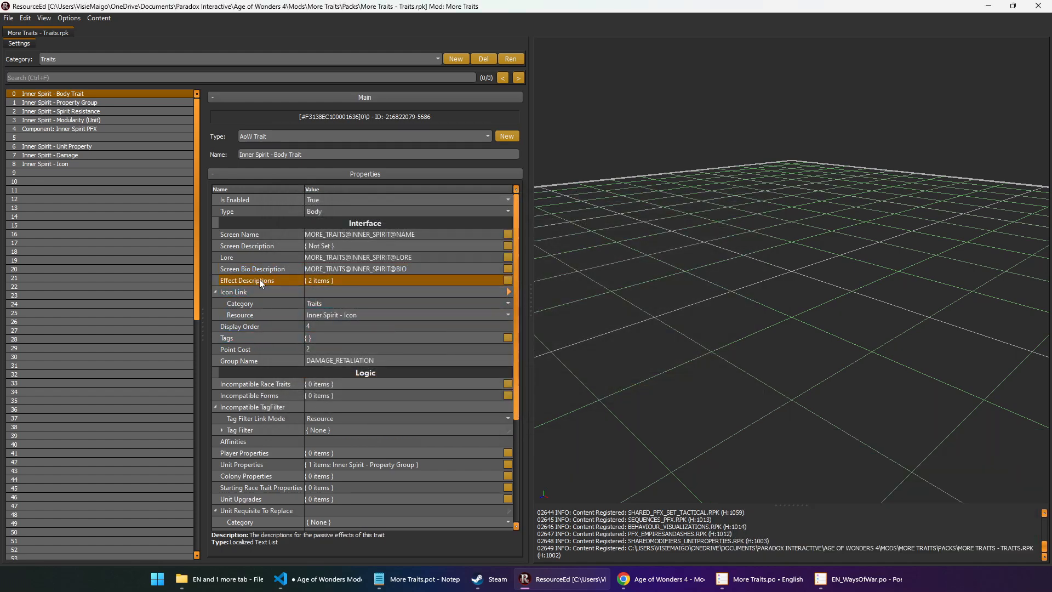
- Set the Screen Name of the Inner Spirit - Property Group resource to MORE_TRAITS@INNER_SPIRIT@NAME
click(96, 103)
click(262, 225)
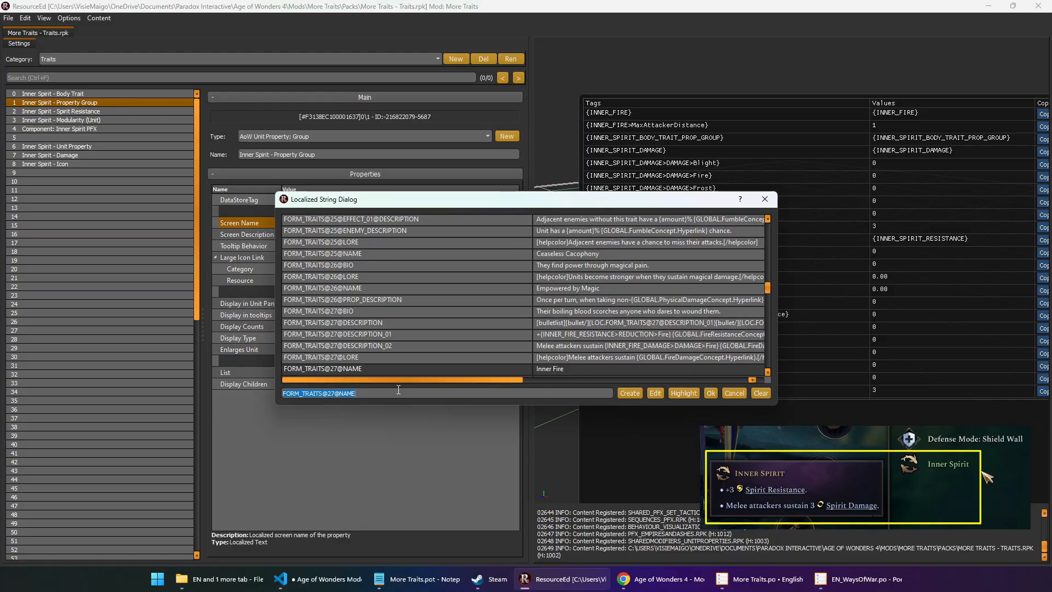
text(iu)
key(BackSpace)
text(nner spirit)
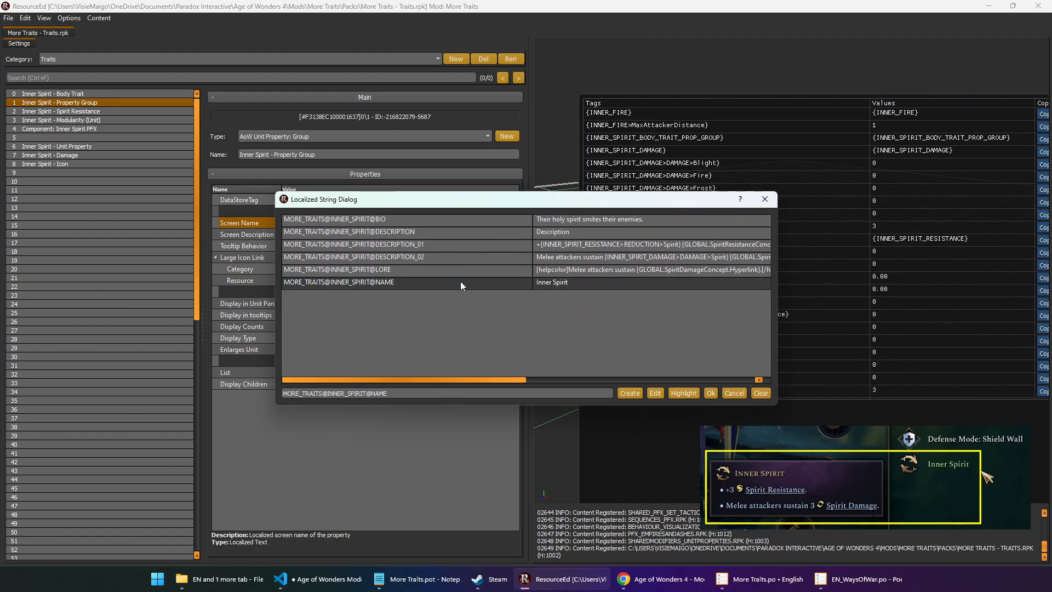
double_click(460, 282)
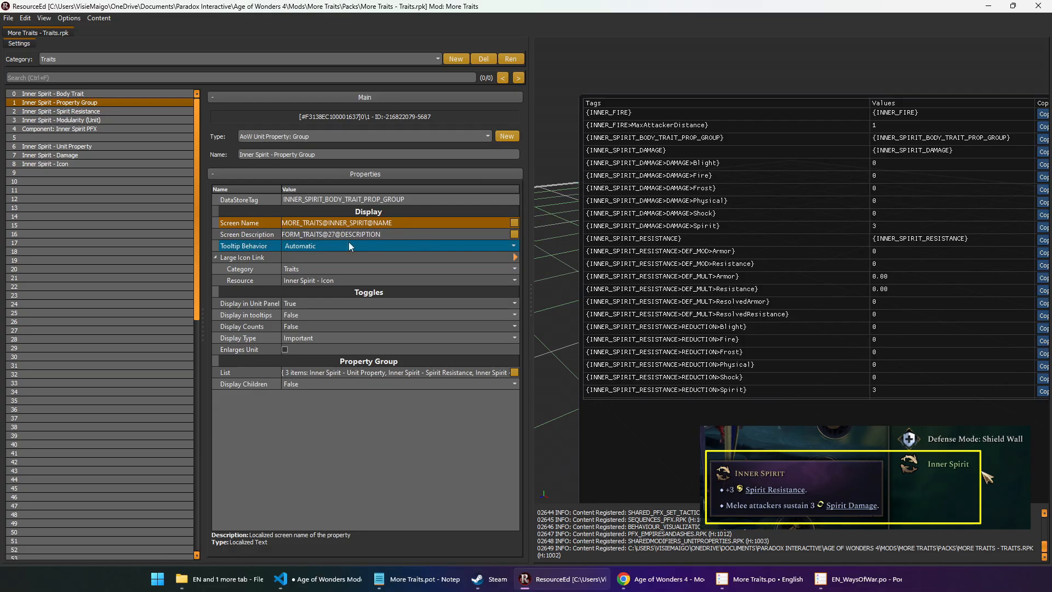
- Copy the FORM_TRAITS@27@DESCRIPTION translation from EN_WaysOfWar.po in Poedit and replace the MORE_TRAITS@INNER_SPIRIT@DESCRIPTION translation in More Traits.po with it
click(514, 234)
key(alt+Tab)
click(402, 486)
triple_click(24, 476)
key(ctrl+c)
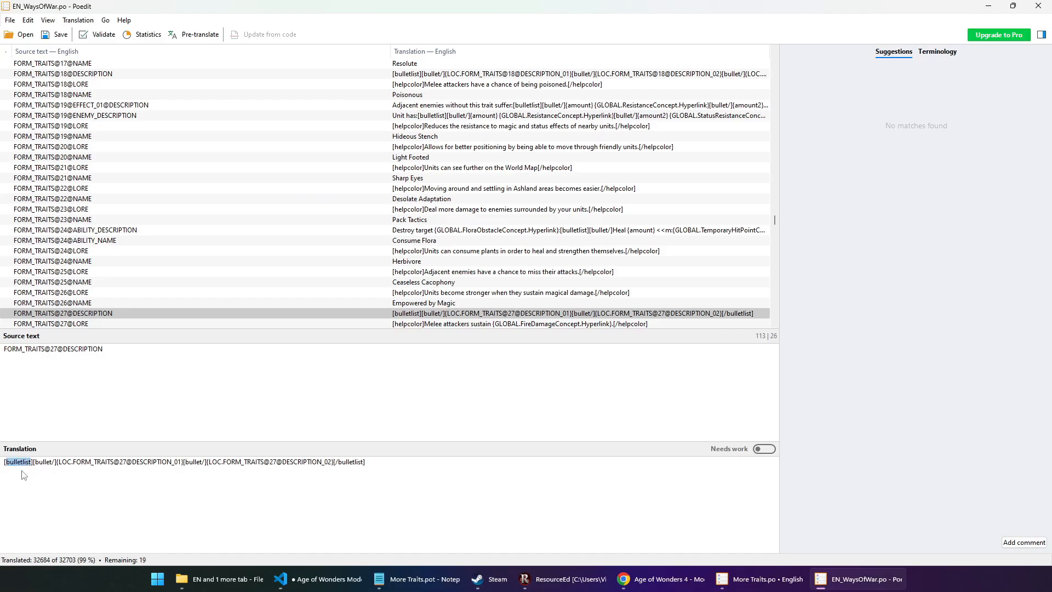
click(761, 579)
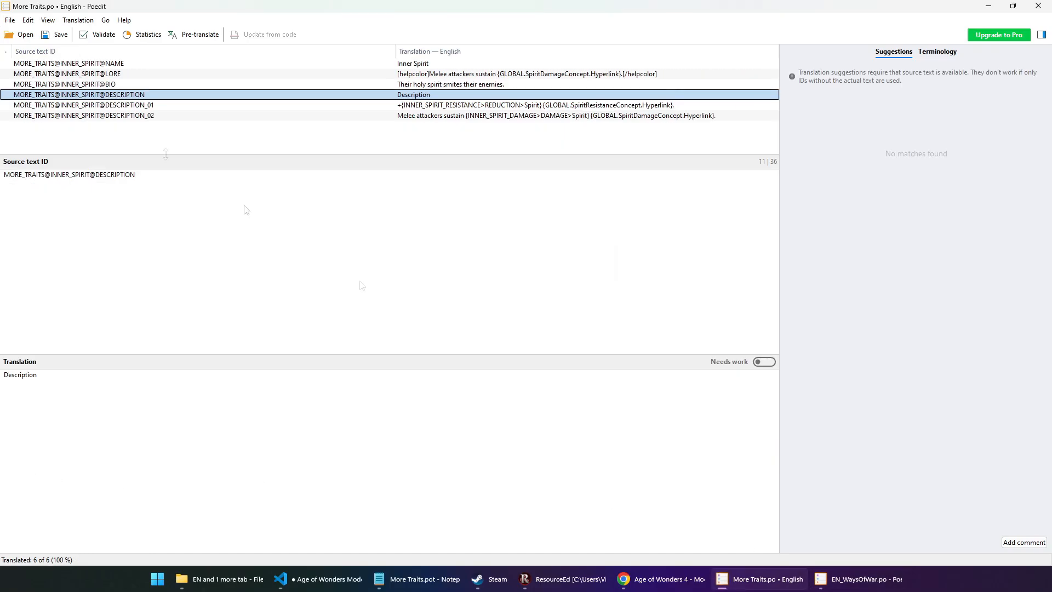
click(190, 389)
key(ctrl+a)
key(ctrl+v)
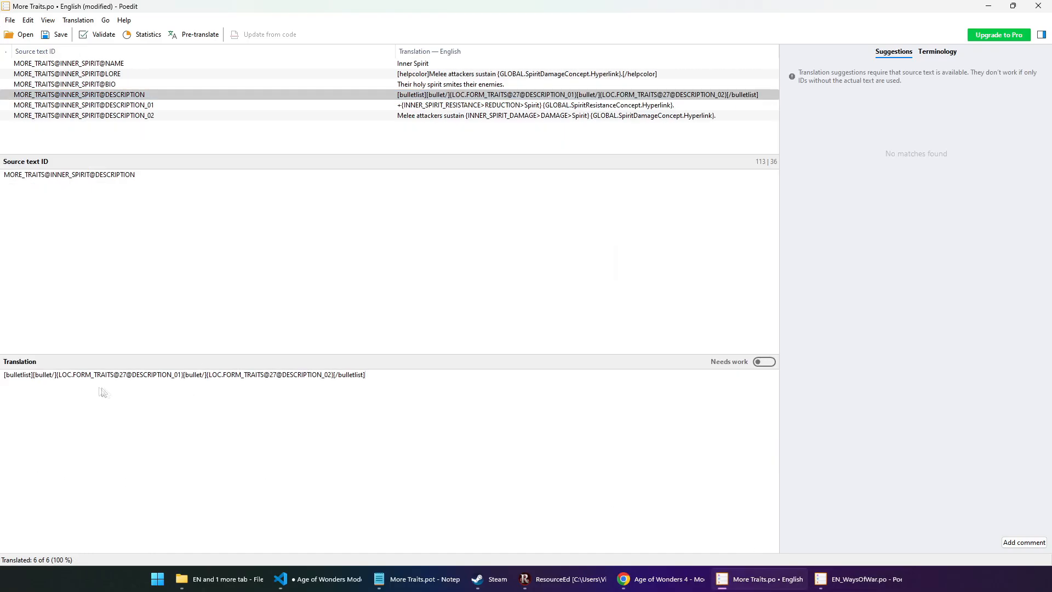
- In the MORE_TRAITS@INNER_SPIRIT@DESCRIPTION translation, replace the FORM_TRAITS@27@DESCRIPTION_01 reference with MORE_TRAITS@INNER_SPIRIT@DESCRIPTION_01
drag(75, 378, 183, 378)
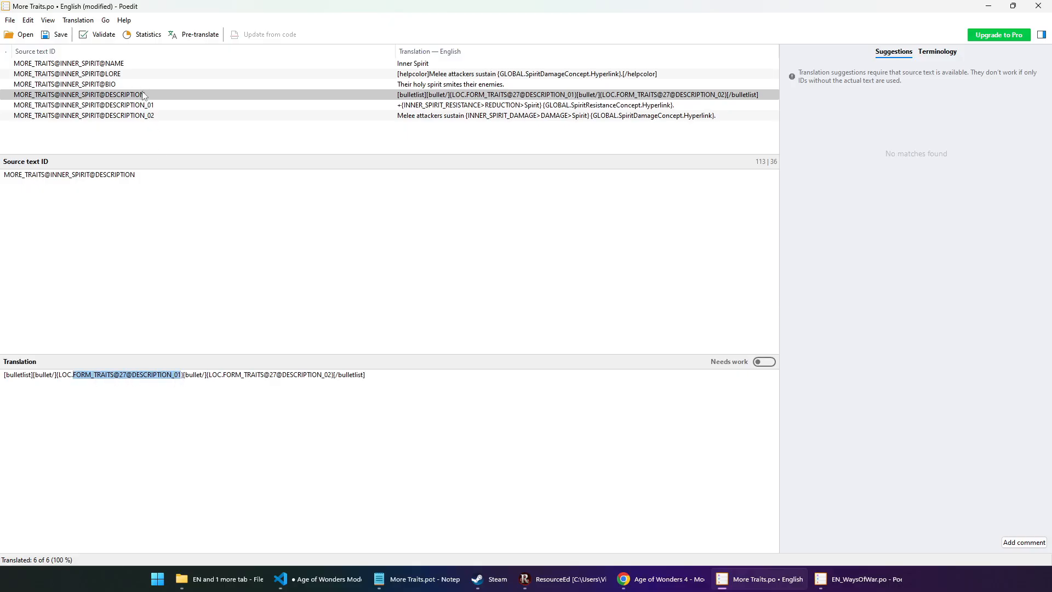
click(143, 108)
triple_click(159, 177)
key(ctrl+c)
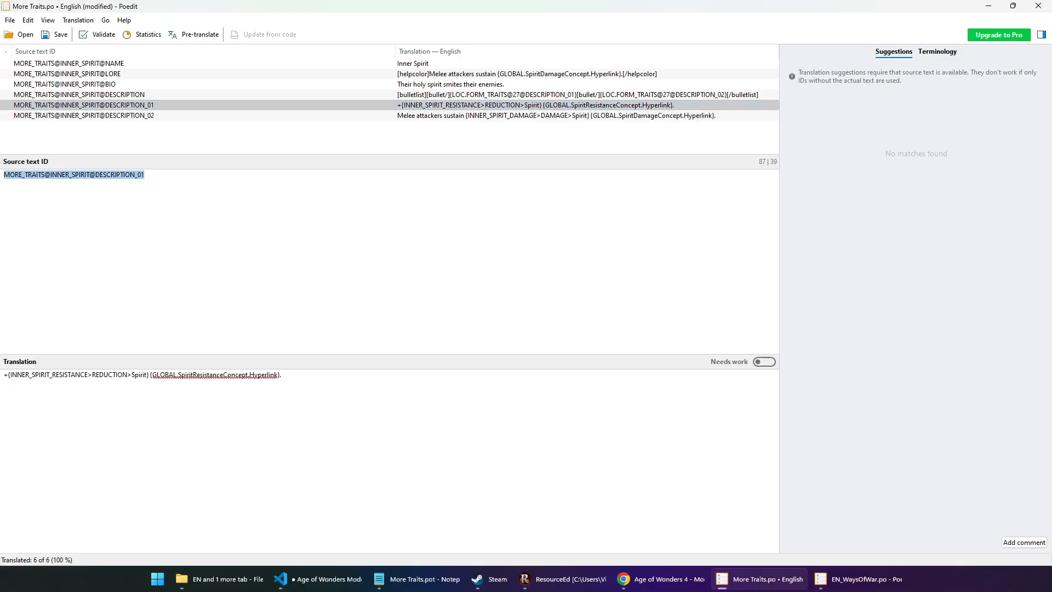
click(149, 93)
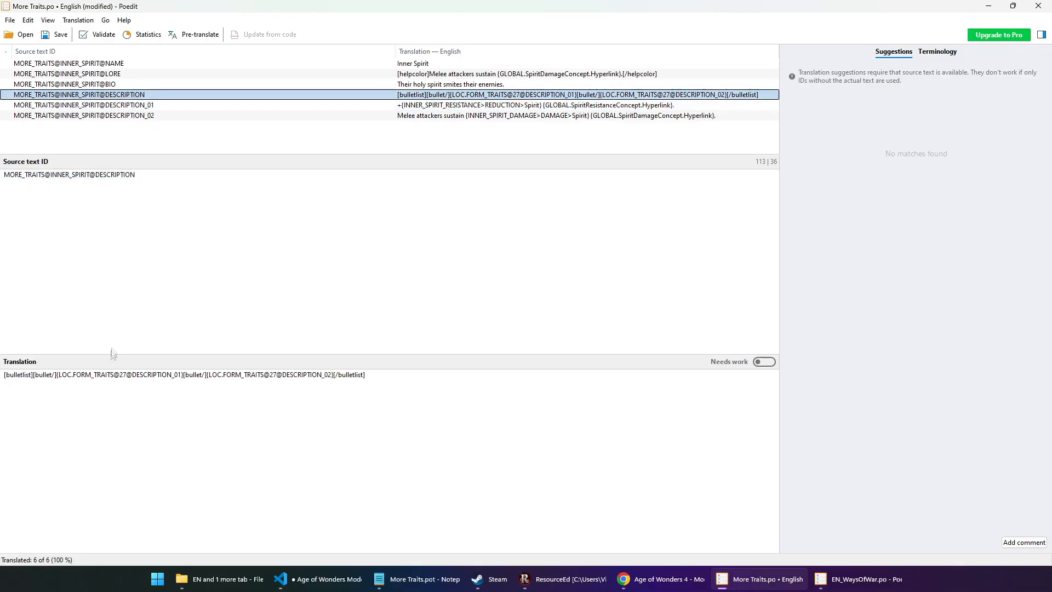
drag(75, 378, 183, 378)
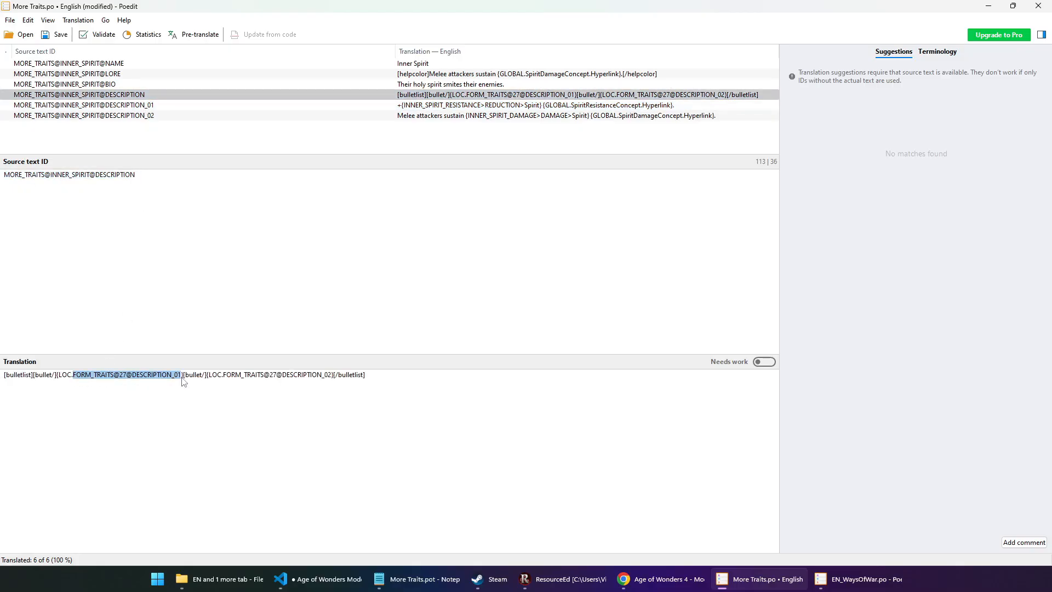
key(ctrl+v)
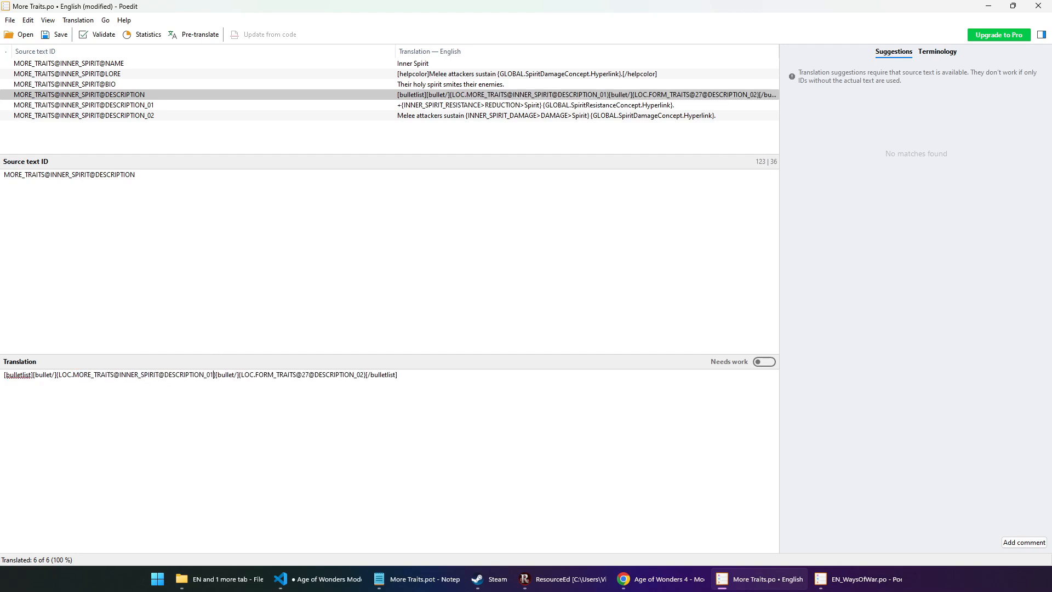
- Replace the FORM_TRAITS@27@DESCRIPTION_02 reference with MORE_TRAITS@INNER_SPIRIT@DESCRIPTION_02 in the same translation and save More Traits.po
drag(255, 378, 363, 378)
key(ctrl+v)
key(BackSpace)
text(2)
key(ctrl+s)
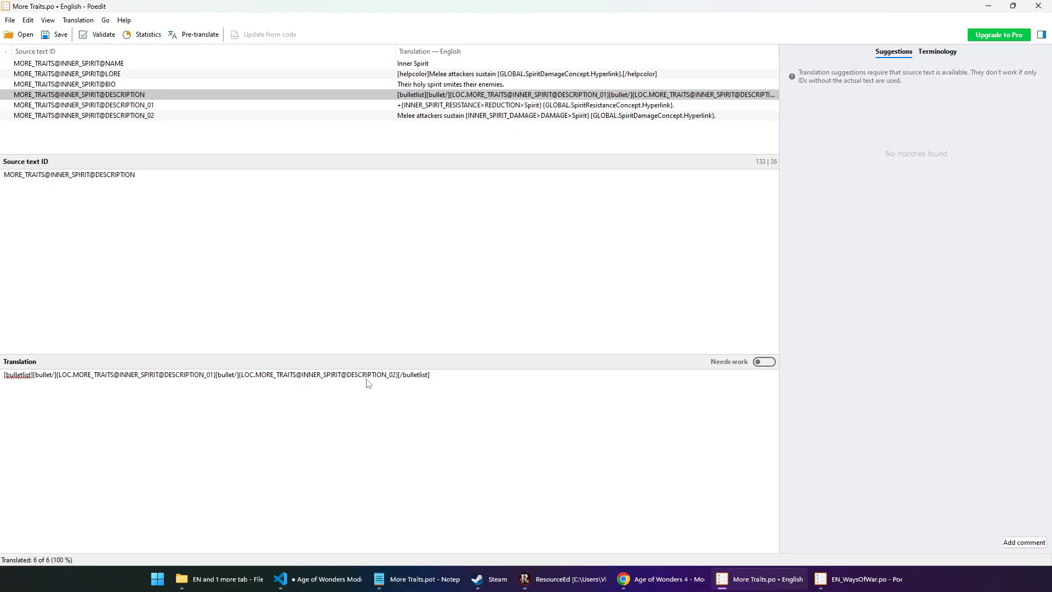
- Switch to ResourceEd and review the body trait's name, lore, bio and effect description strings
click(560, 575)
click(264, 235)
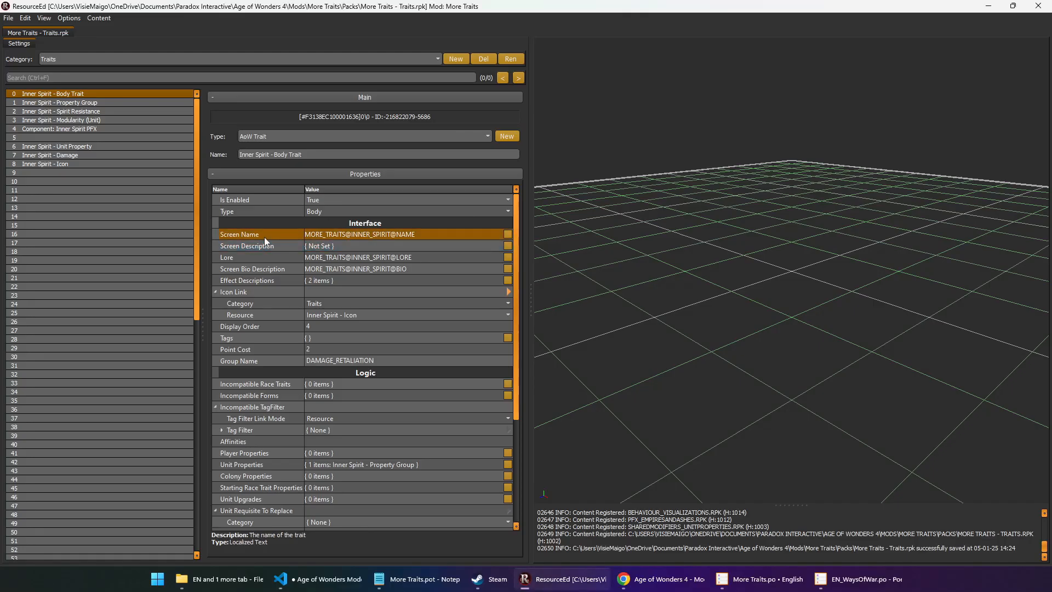
click(262, 256)
click(259, 269)
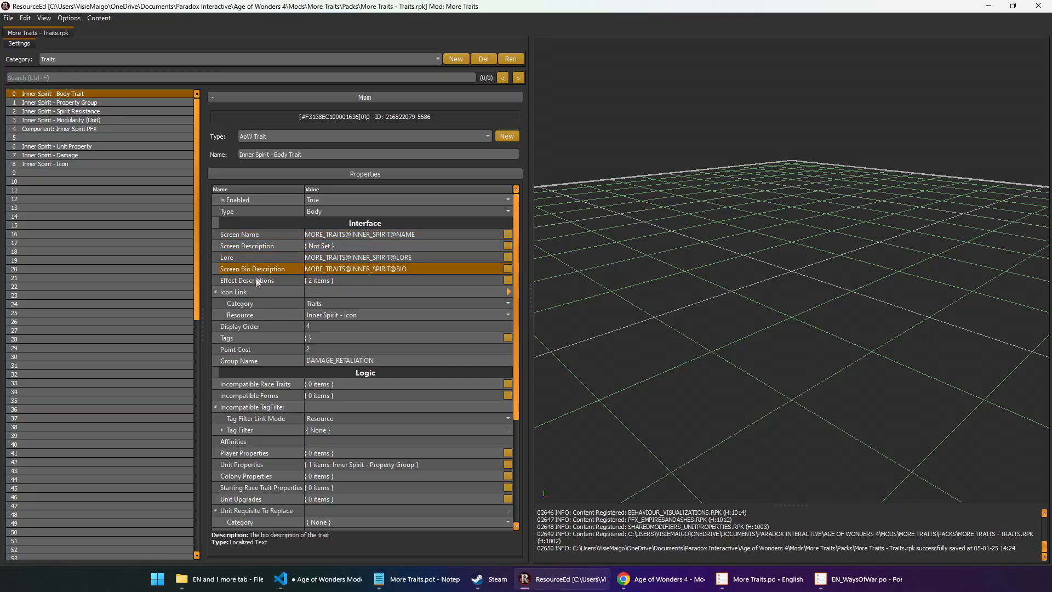
click(508, 280)
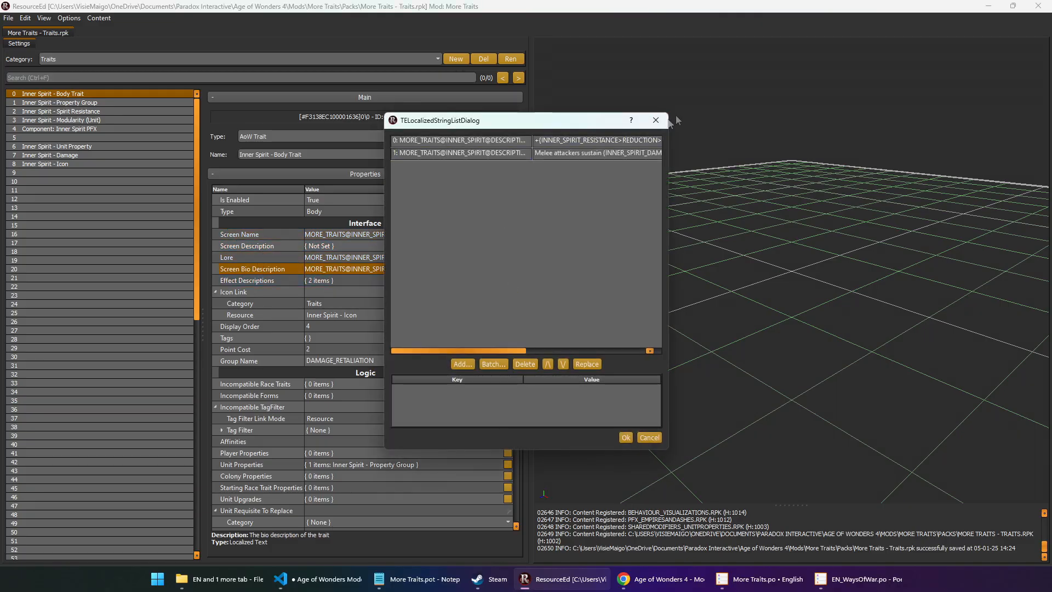
click(656, 120)
- Check the text fields of the Inner Spirit property group, spirit resistance, PFX component, unit property and damage resources
click(130, 103)
click(254, 224)
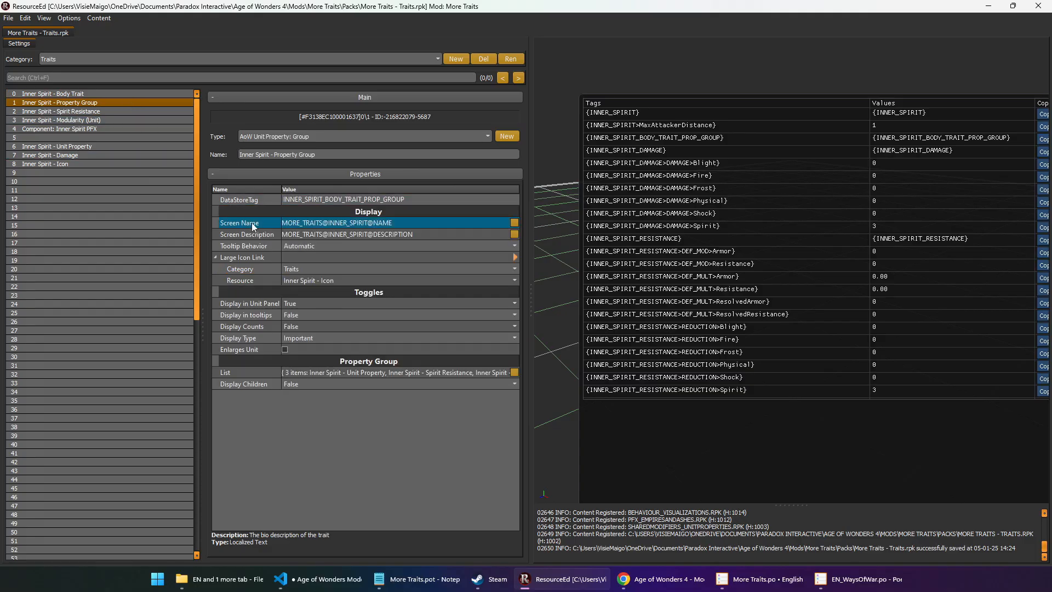
click(253, 234)
click(82, 111)
click(258, 223)
click(88, 129)
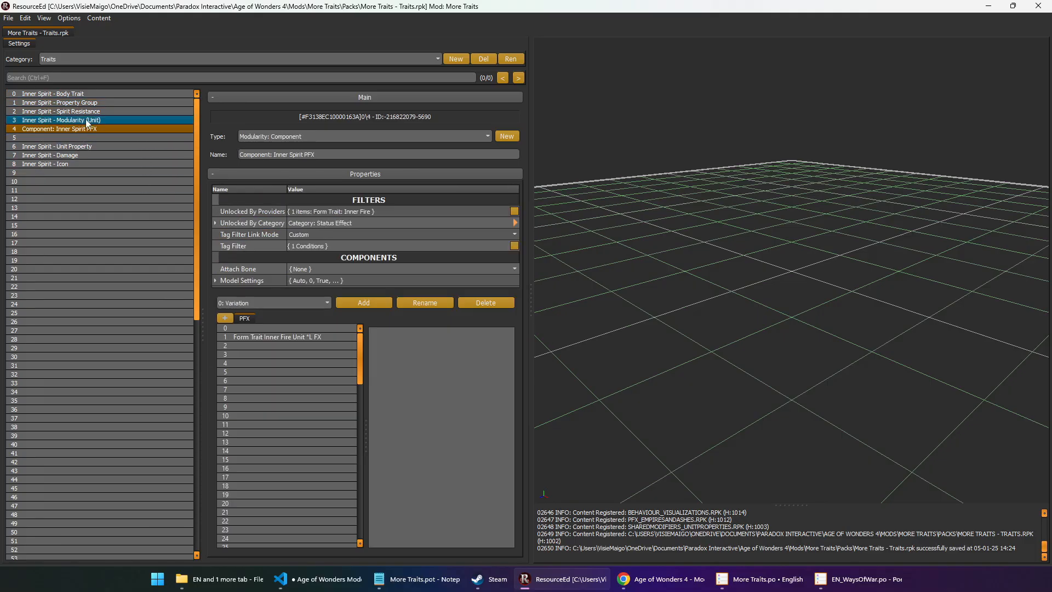
click(88, 146)
click(263, 234)
click(97, 157)
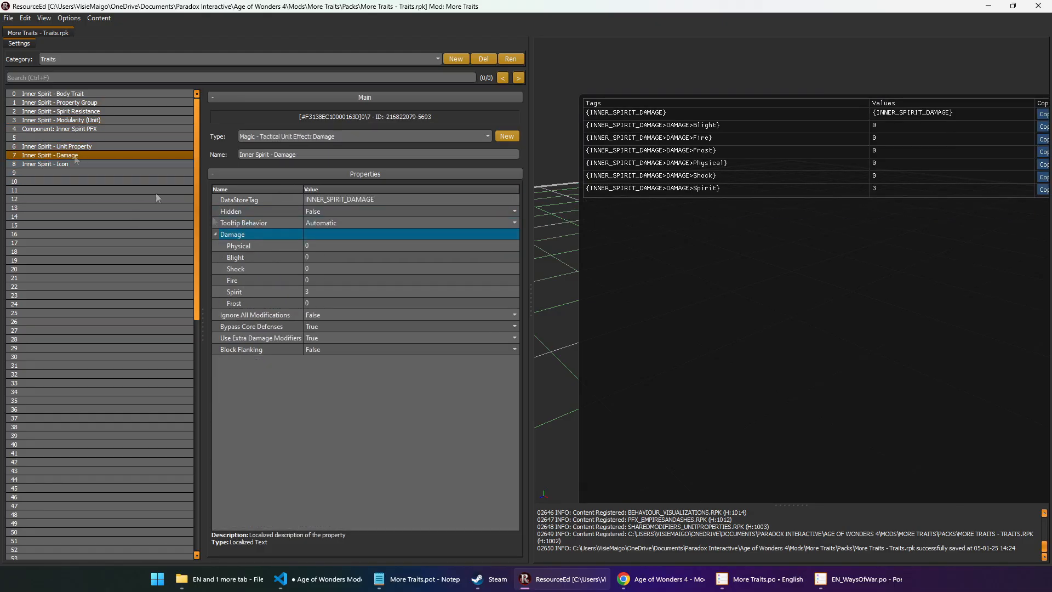
click(55, 146)
click(263, 234)
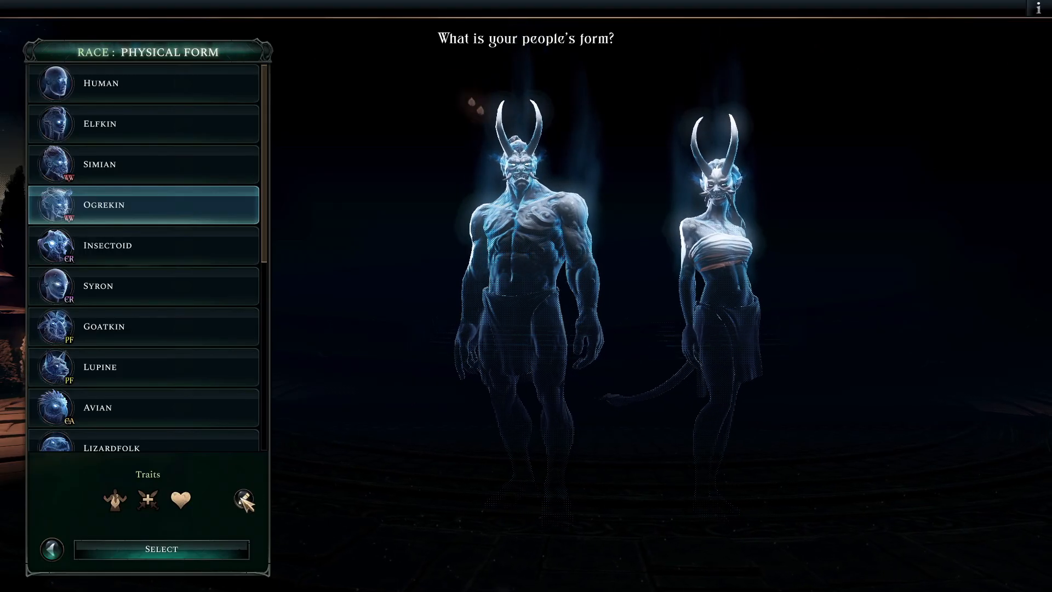
- In Age of Wonders 4, edit the Ogrekin form's traits, remove Inner Fire and examine the Inner Spirit trait in the list
click(244, 499)
click(942, 442)
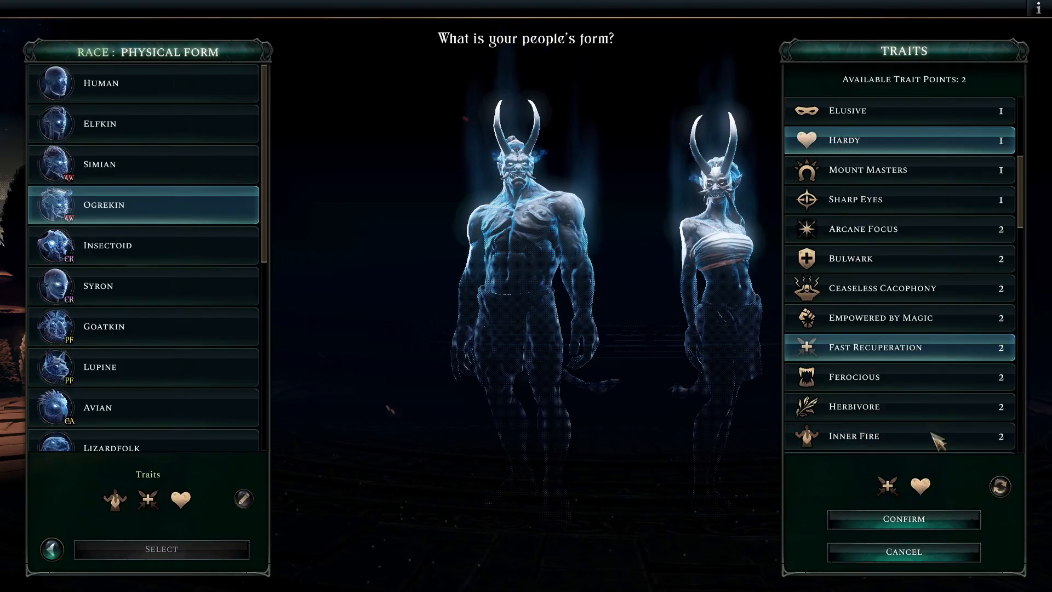
scroll(922, 357, down, 2)
mouse_move(932, 384)
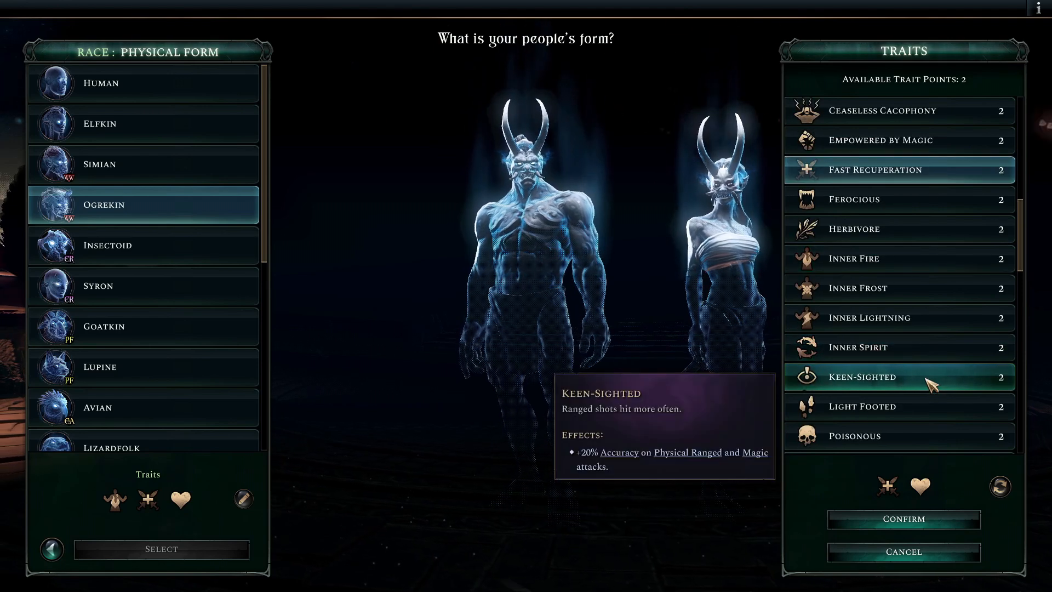
mouse_move(924, 357)
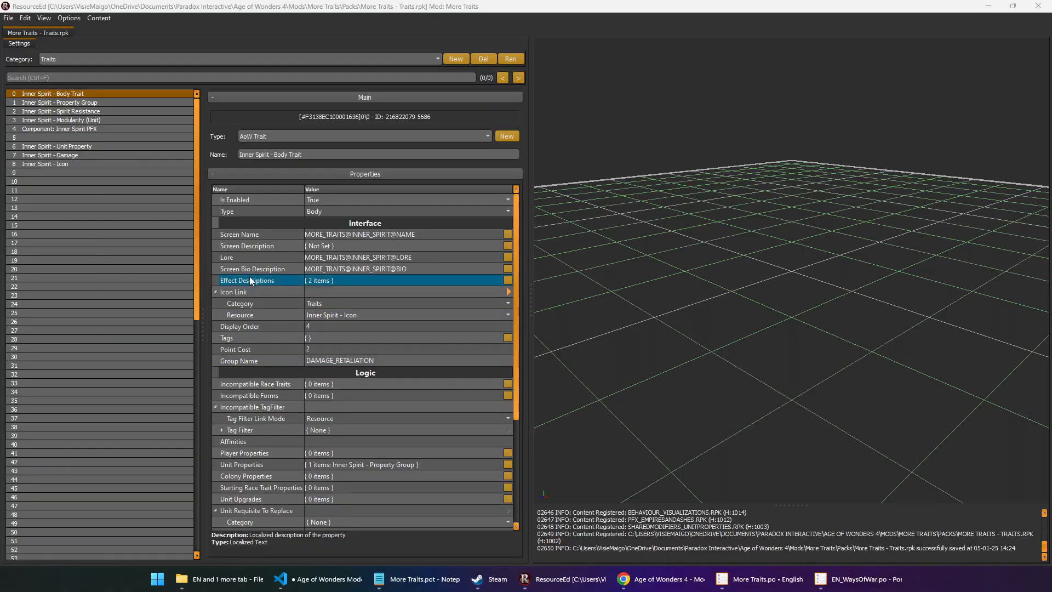
- In ResourceEd, review the body trait's Effect Descriptions entries and compare the trait with the property group's tag table
click(249, 276)
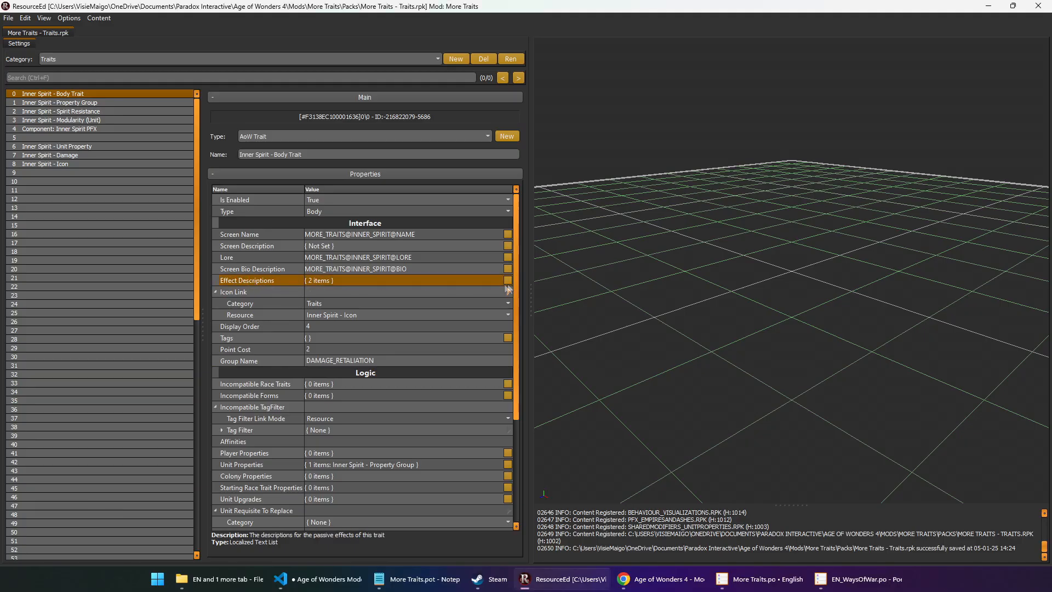
click(507, 281)
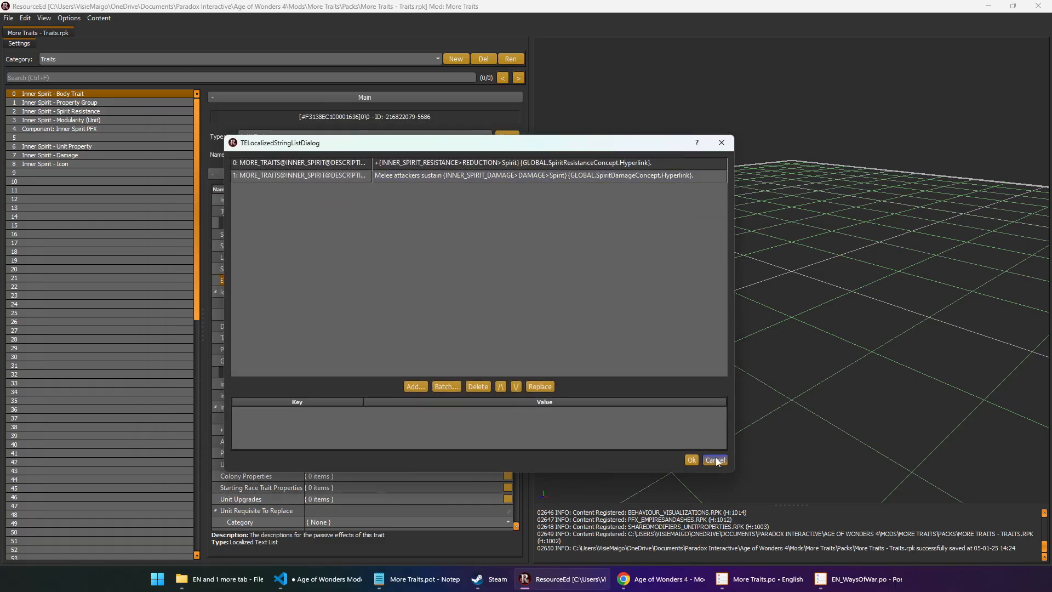
click(715, 459)
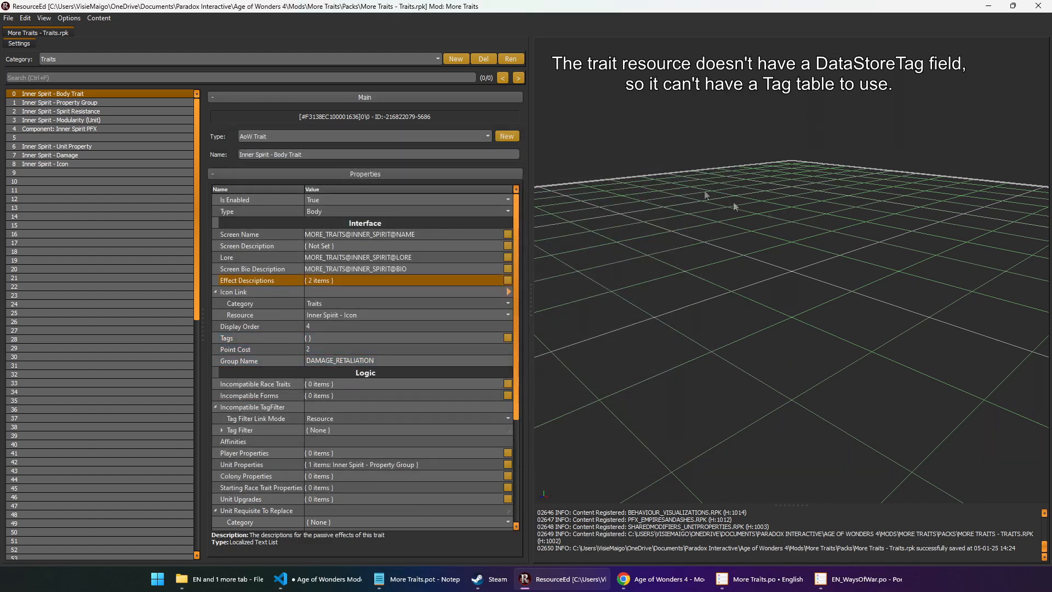
click(113, 103)
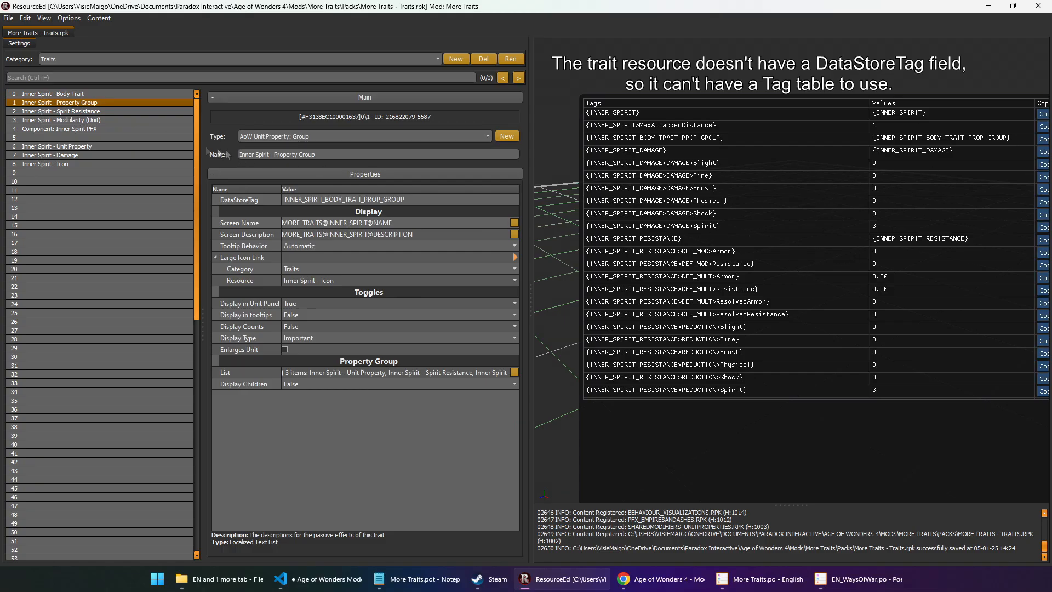
click(65, 96)
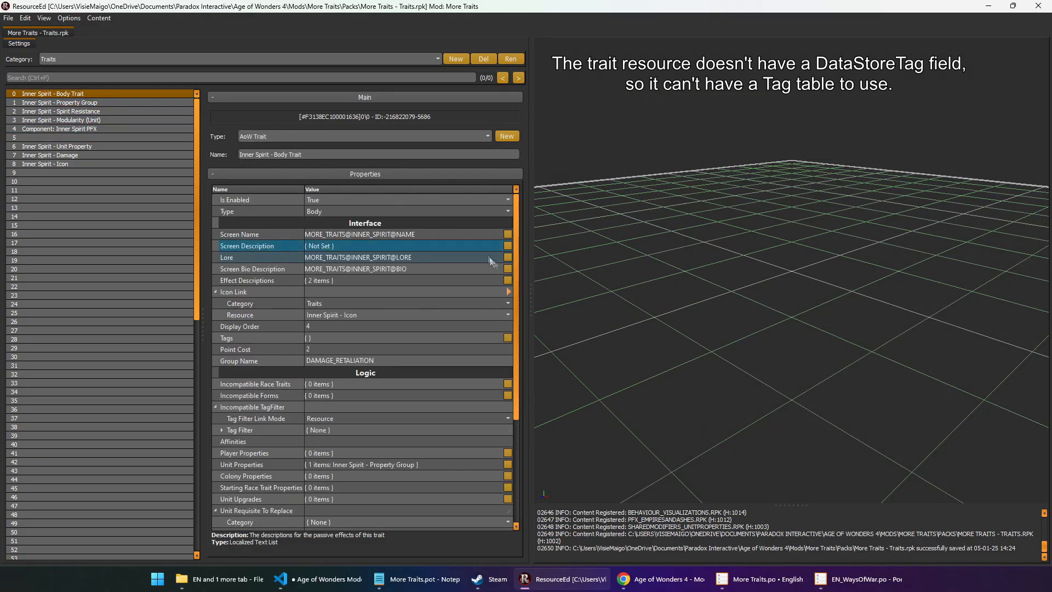
- Examine the INNER_SPIRIT_RESISTANCE>REDUCTION>Spirit tag in Poedit's DESCRIPTION_01 translation and in ResourceEd's property group tag table
click(767, 579)
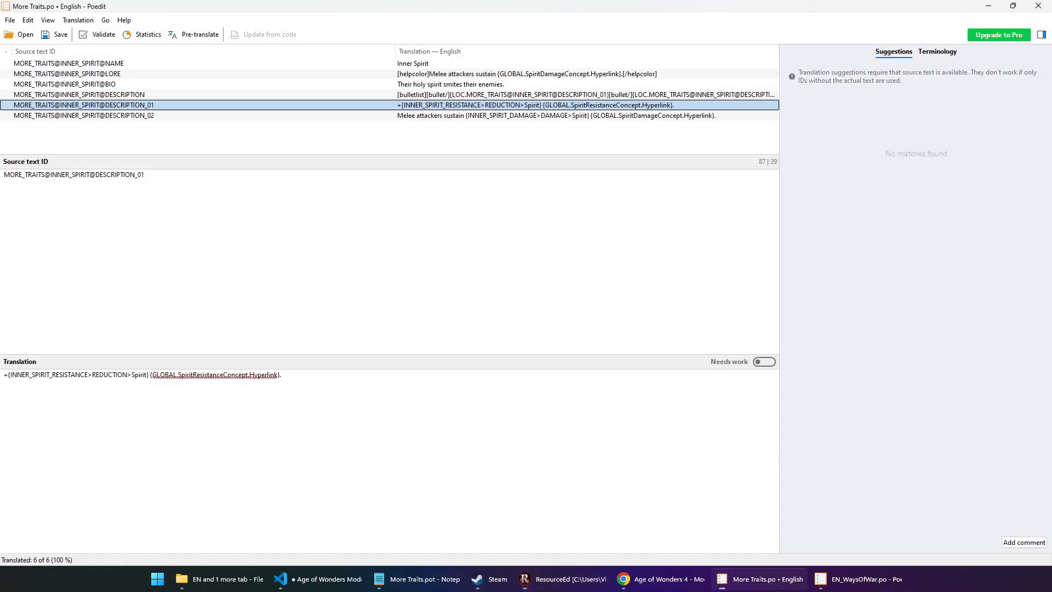
click(139, 376)
drag(151, 377, 8, 379)
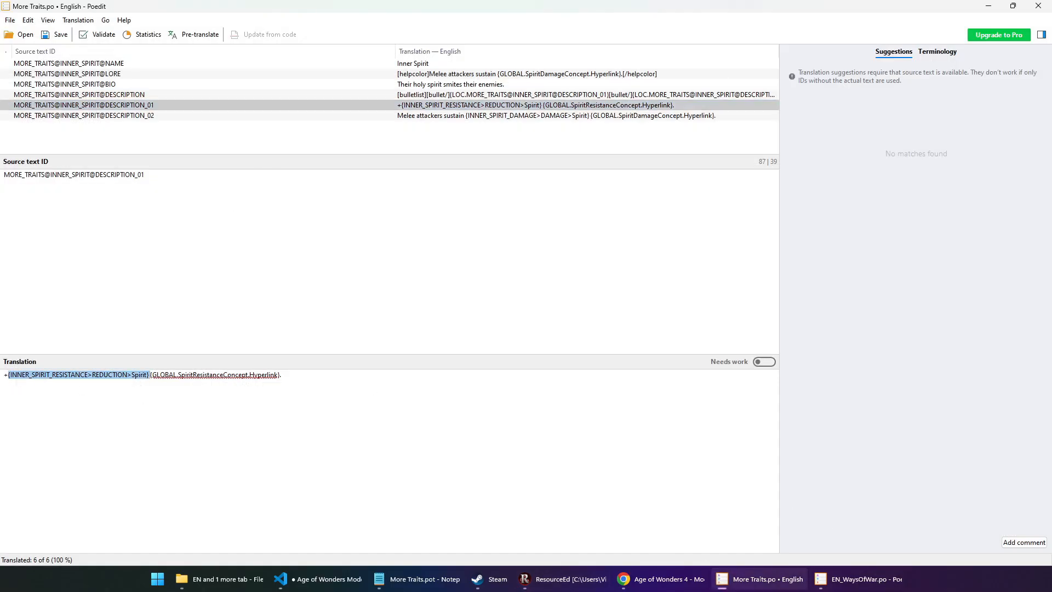
click(790, 579)
click(69, 102)
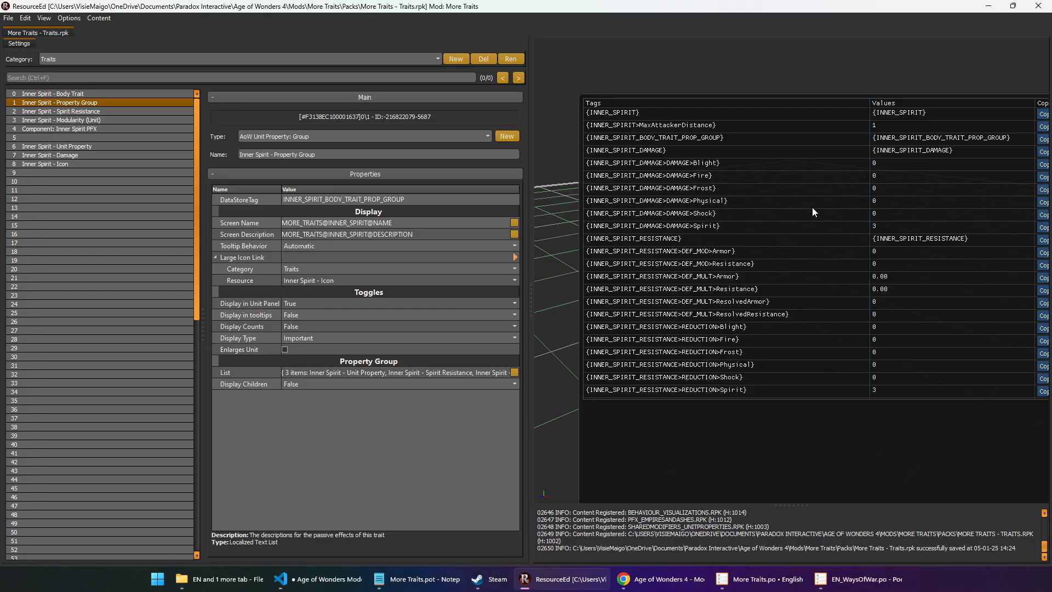
- In the body trait's first effect description, set the INNER_SPIRIT_RESISTANCE>REDUCTION>Spirit key's value to 3 and save the package
click(84, 95)
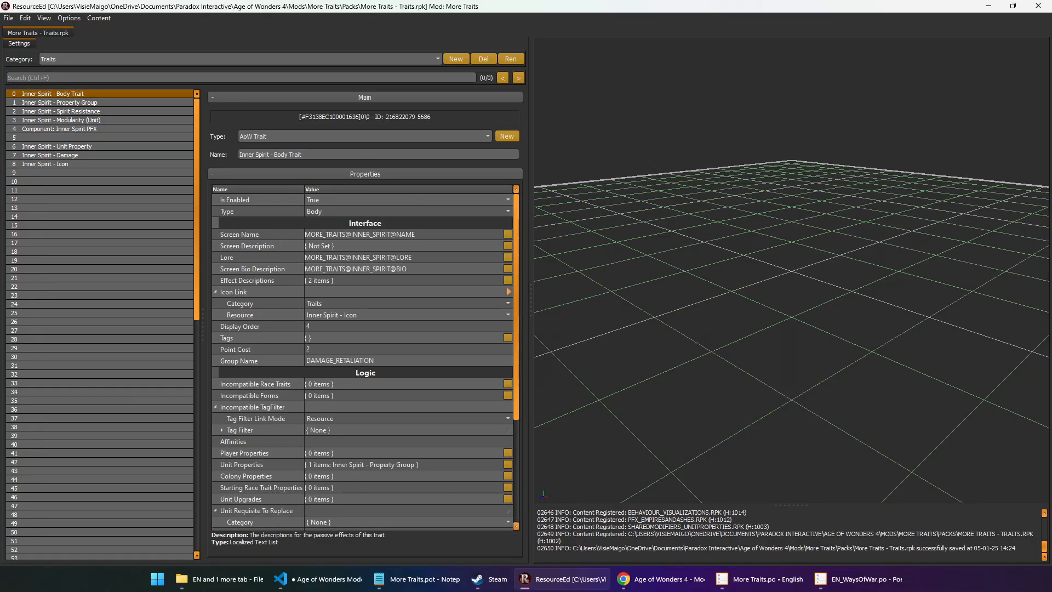
click(232, 246)
click(238, 259)
click(257, 280)
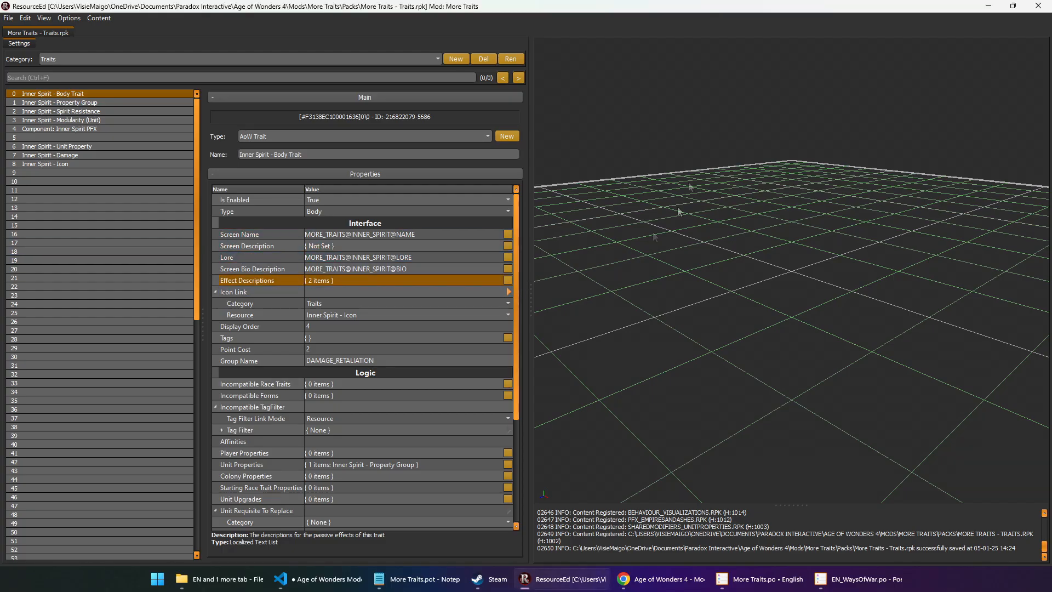
click(507, 280)
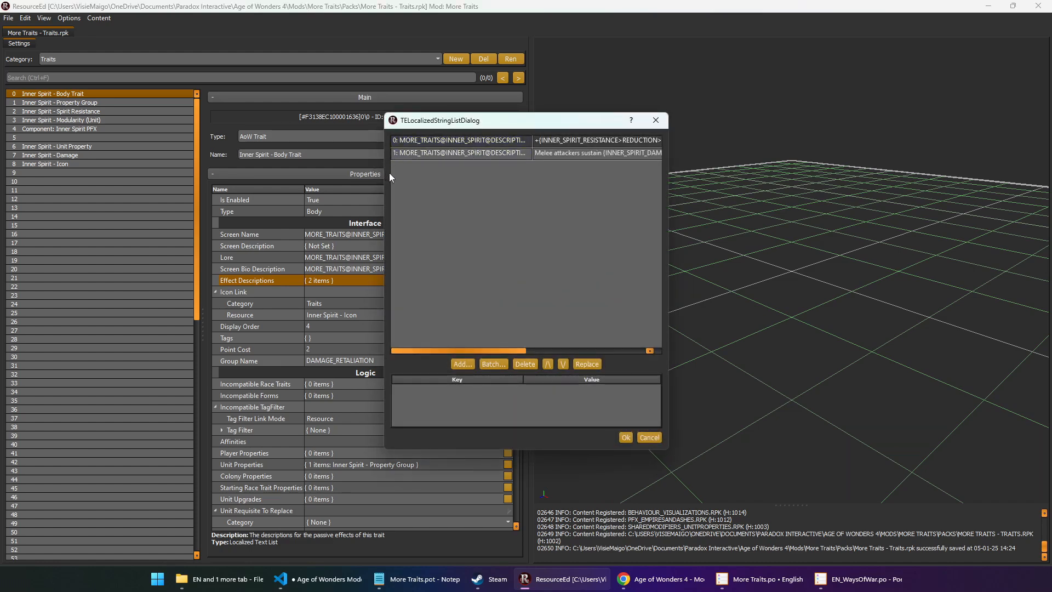
double_click(508, 143)
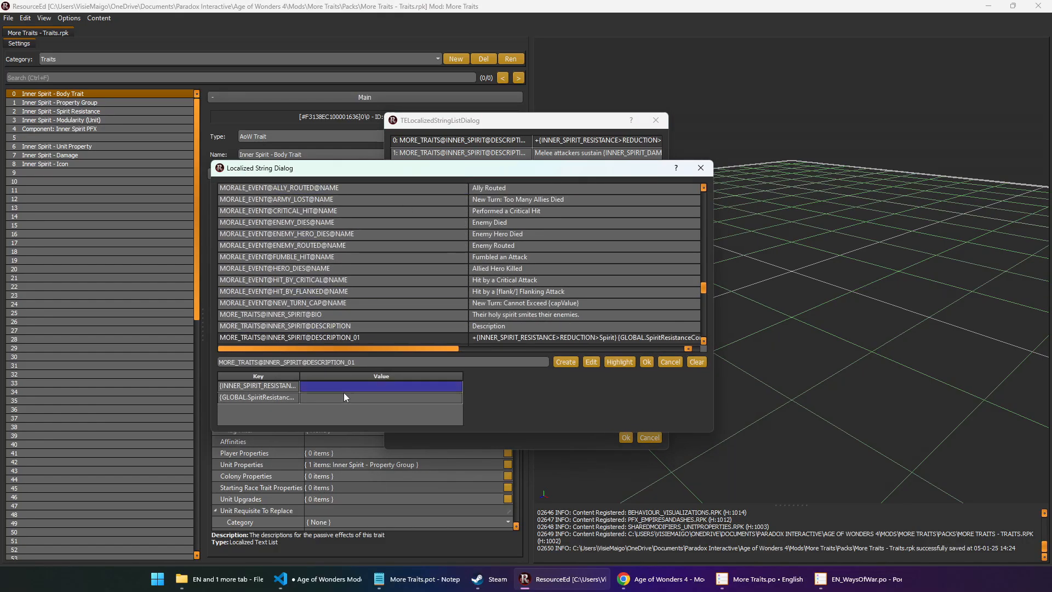
drag(211, 391, 105, 386)
drag(193, 376, 219, 374)
click(265, 394)
double_click(272, 386)
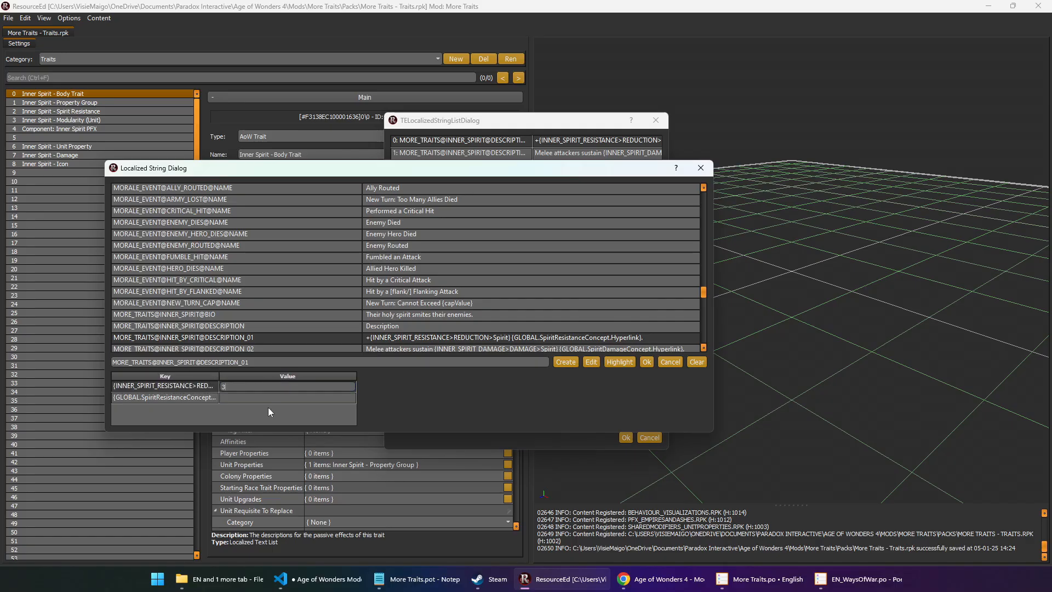
key(Return)
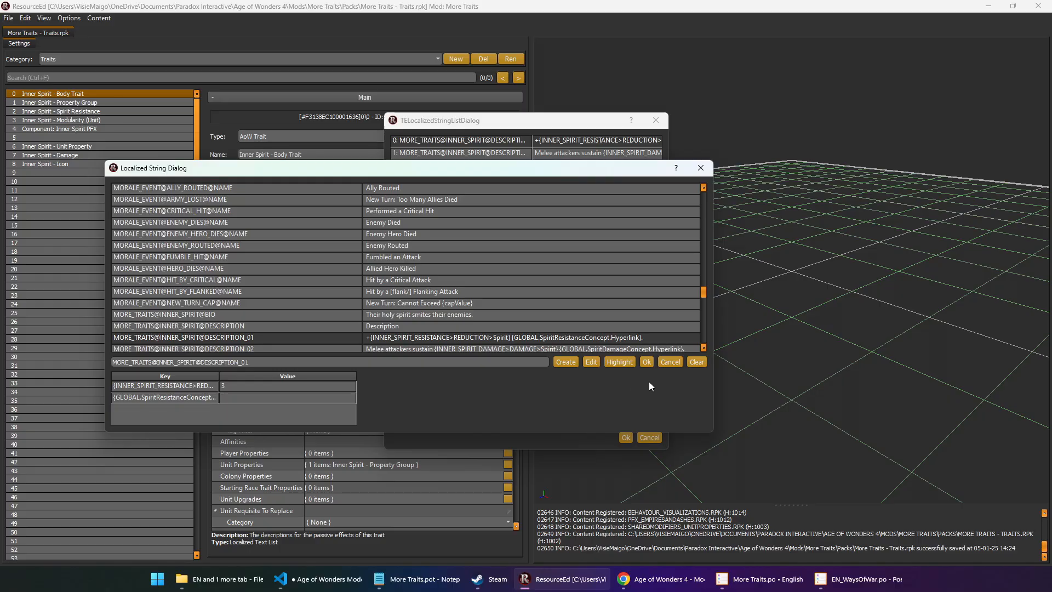
click(646, 362)
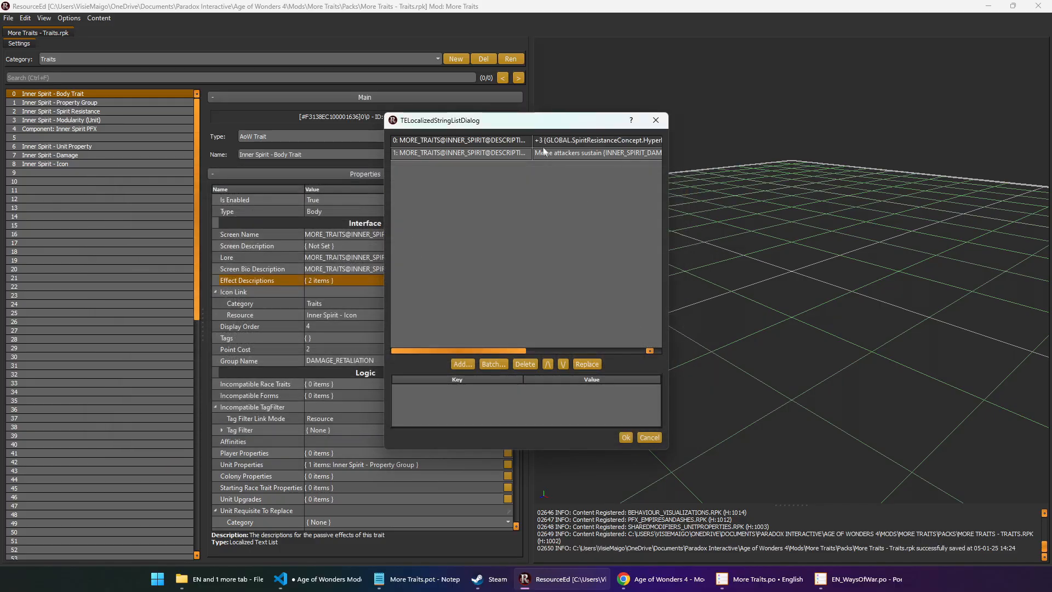
click(626, 438)
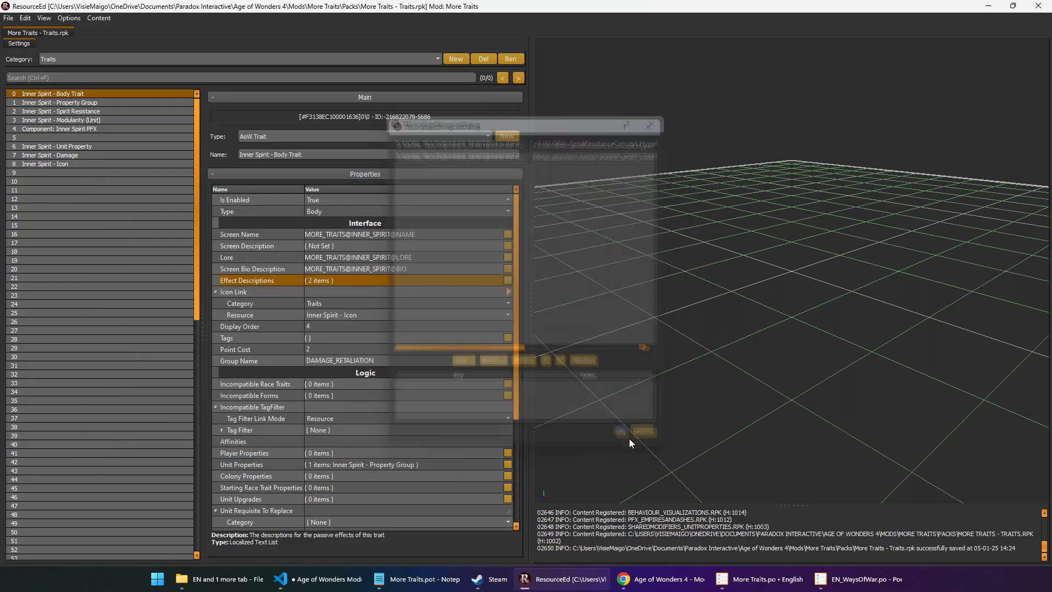
key(ctrl+s)
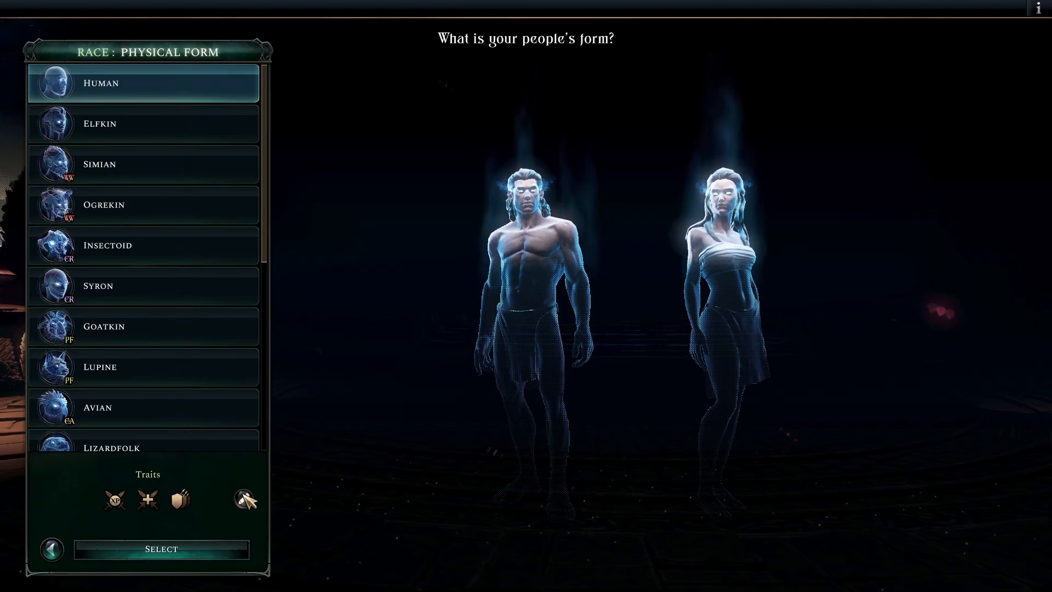
- In Age of Wonders 4, edit the Human form's traits, clear all the chosen ones and examine the Inner Spirit trait's description
click(243, 498)
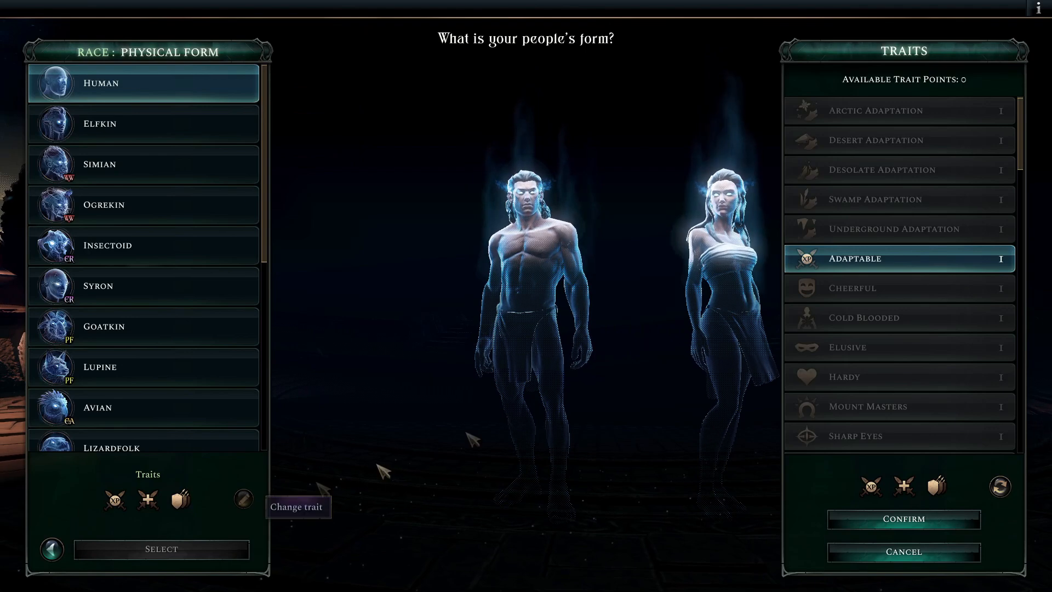
click(1000, 486)
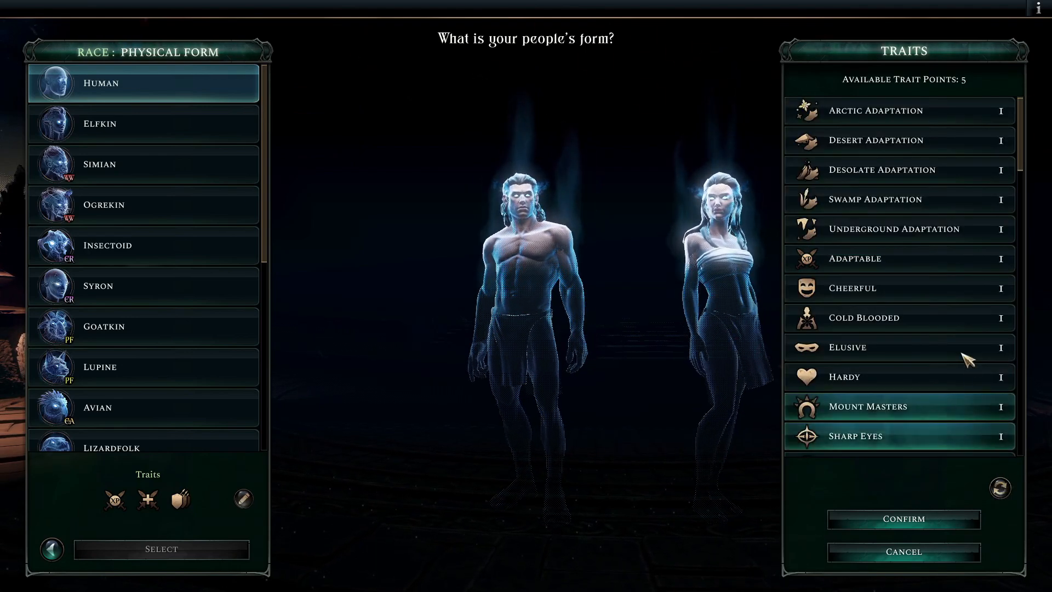
scroll(967, 361, down, 5)
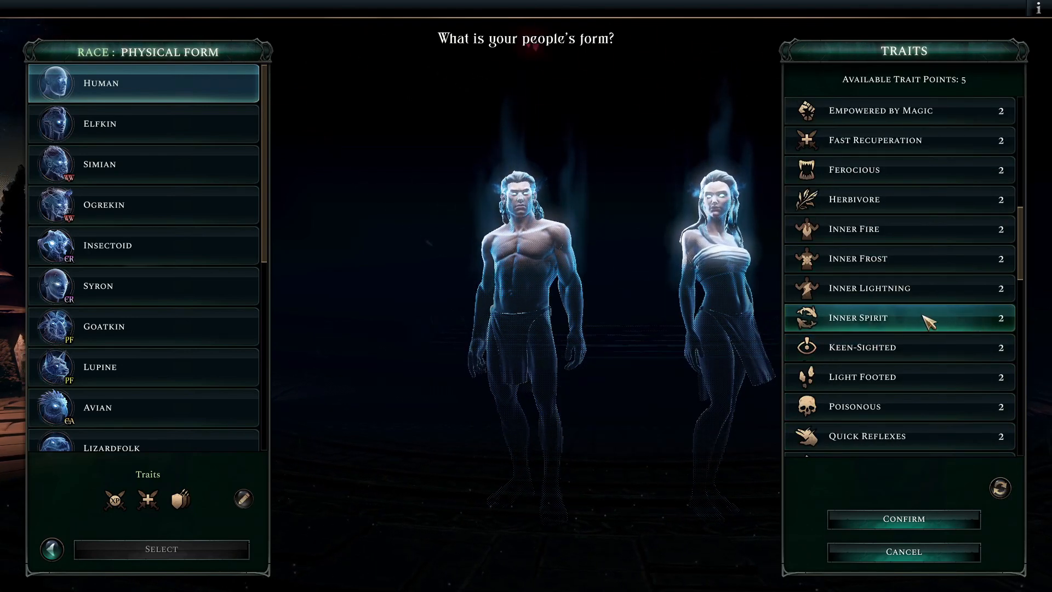
mouse_move(899, 323)
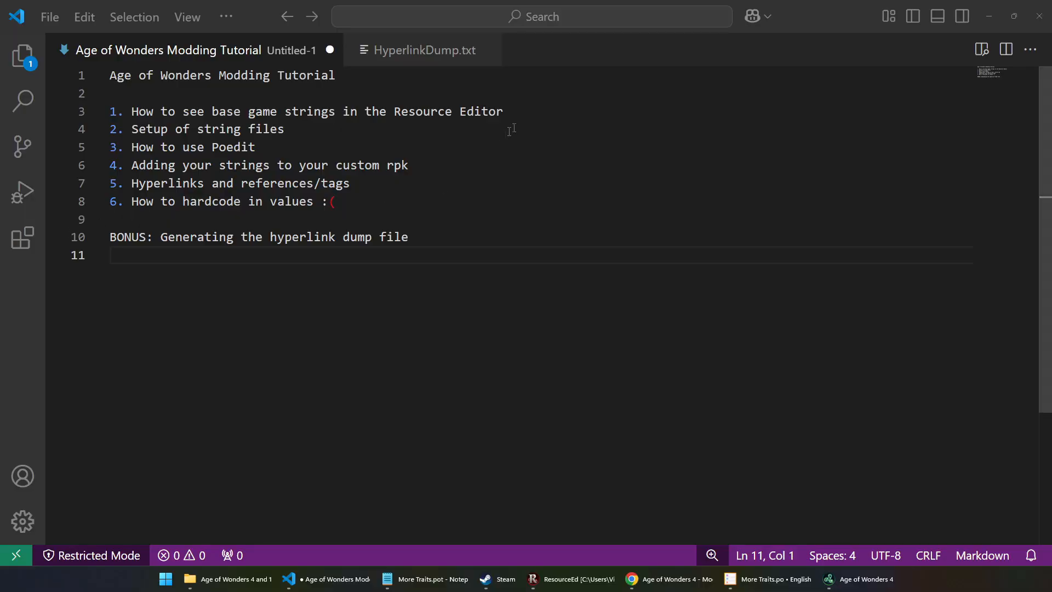
- In Visual Studio Code, review the Age of Wonders Modding Tutorial outline from base game strings through the bonus on generating the hyperlink dump
click(544, 114)
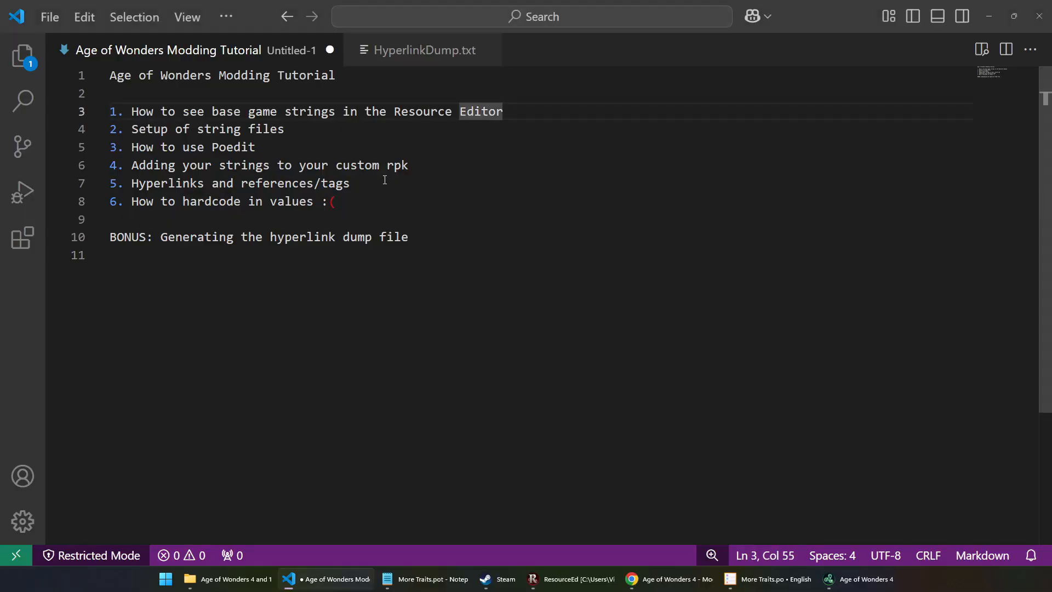
click(291, 137)
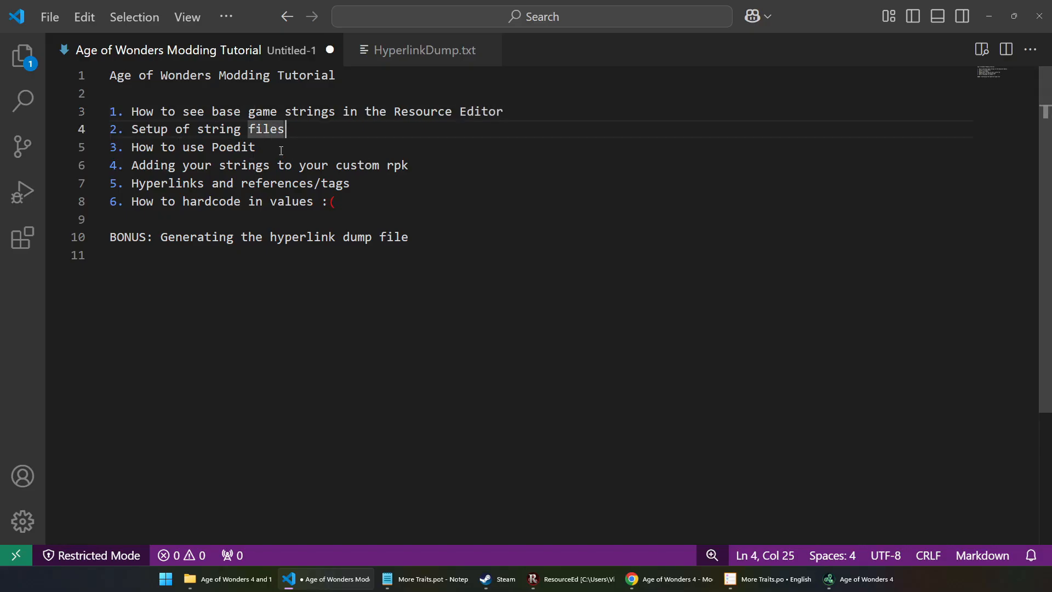
click(281, 151)
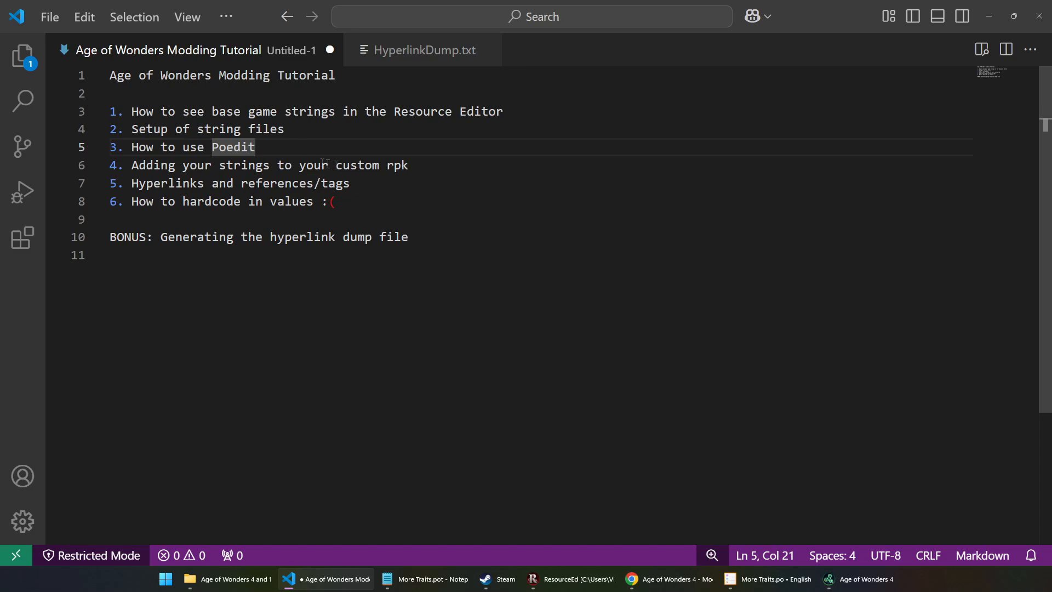
click(436, 166)
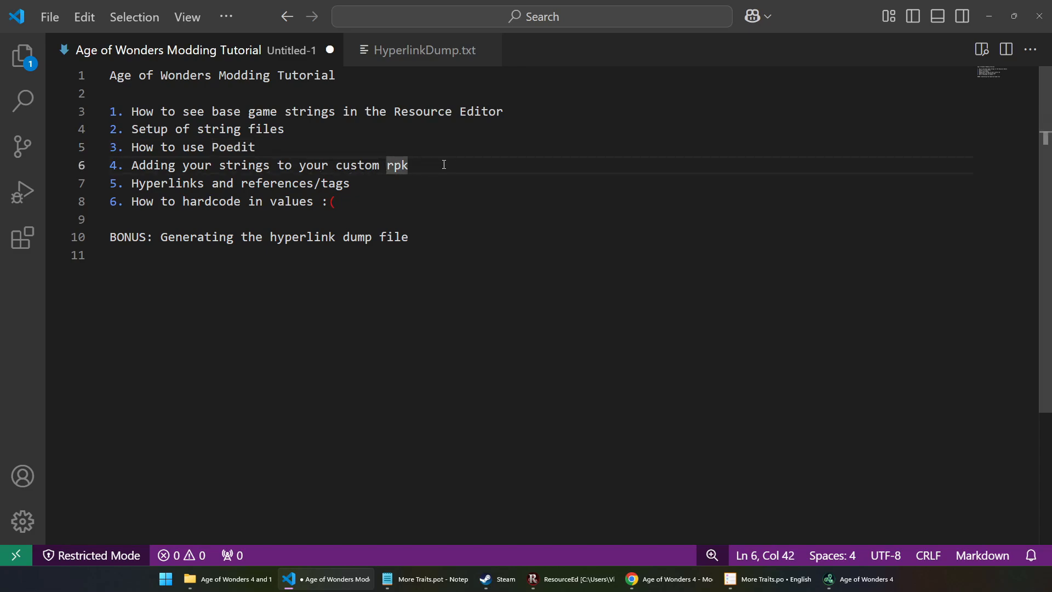
click(135, 186)
click(378, 189)
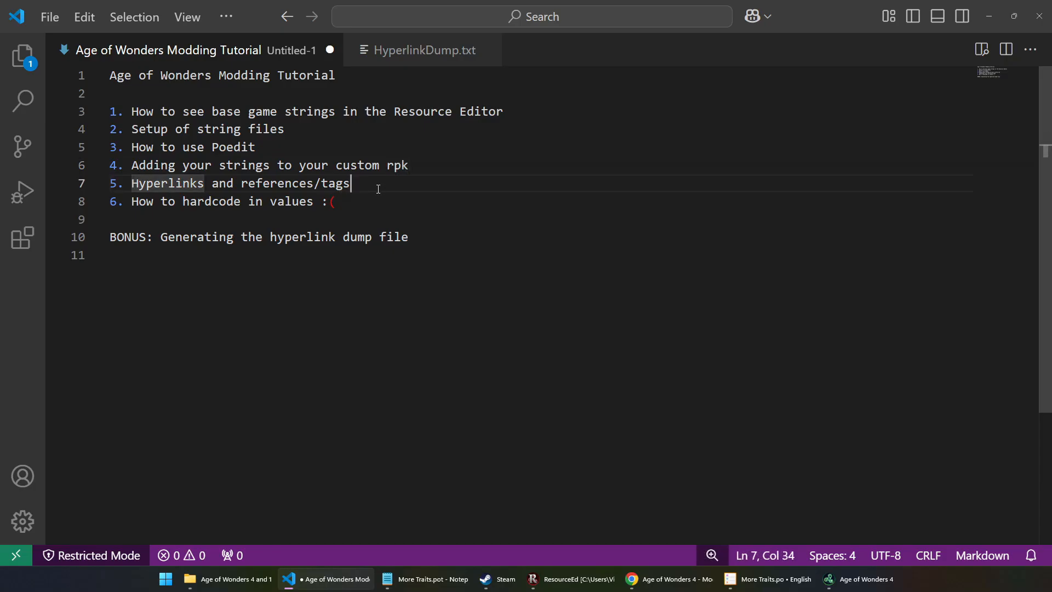
click(345, 197)
drag(130, 205, 379, 205)
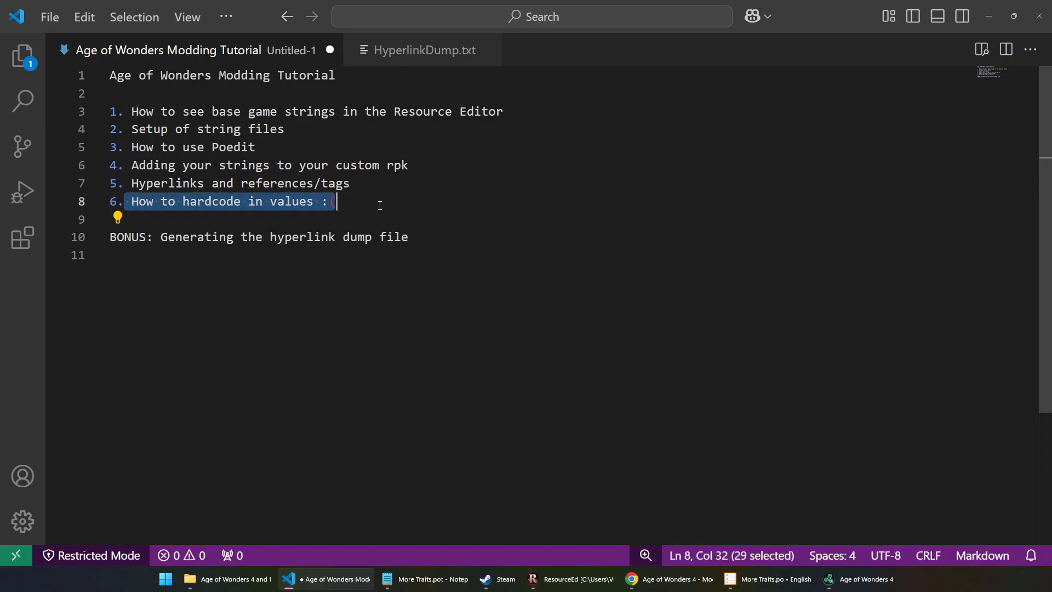
click(380, 205)
click(456, 240)
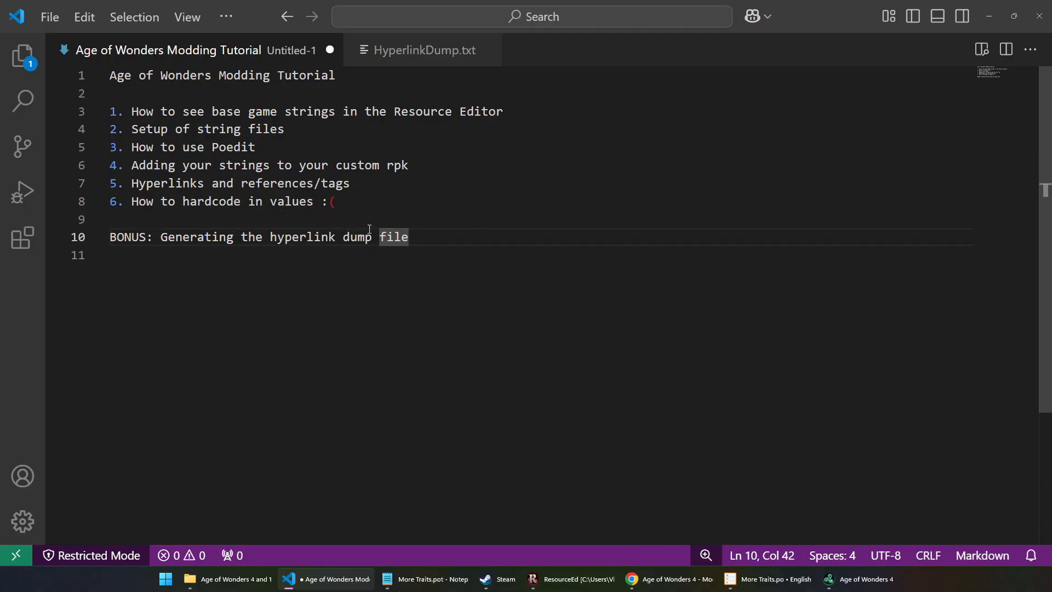
- Examine the global concept names, hyperlinks and hyperlink IDs listed in HyperlinkDump.txt
click(426, 55)
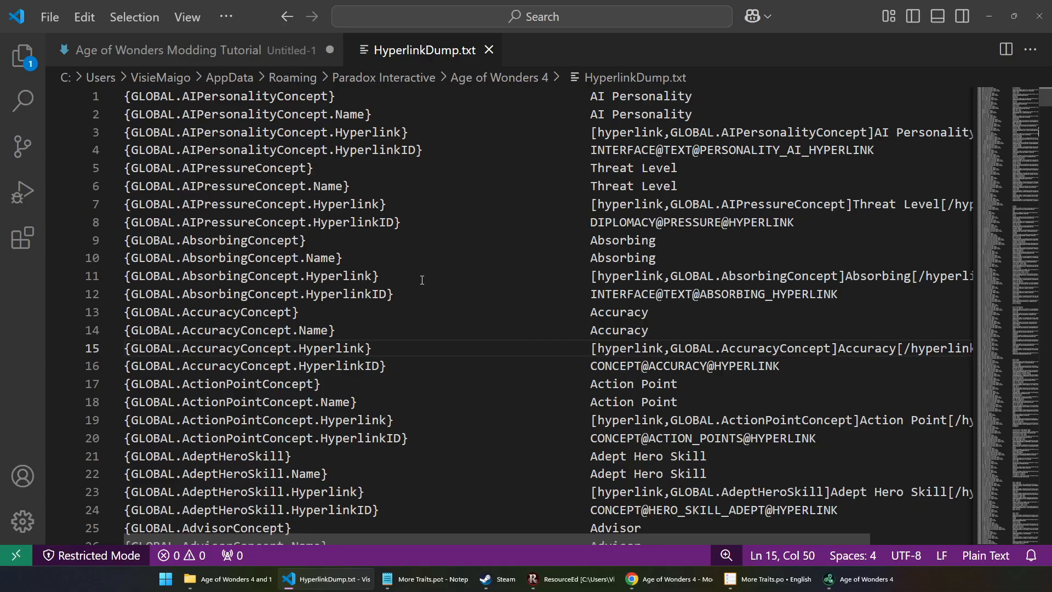
scroll(421, 280, down, 7)
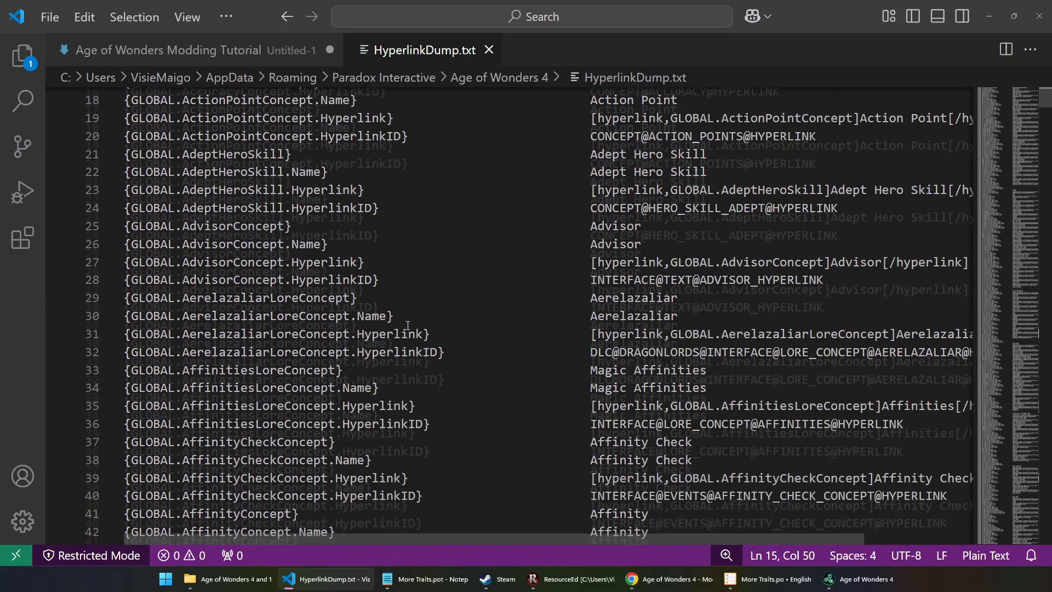
click(415, 300)
scroll(412, 284, down, 9)
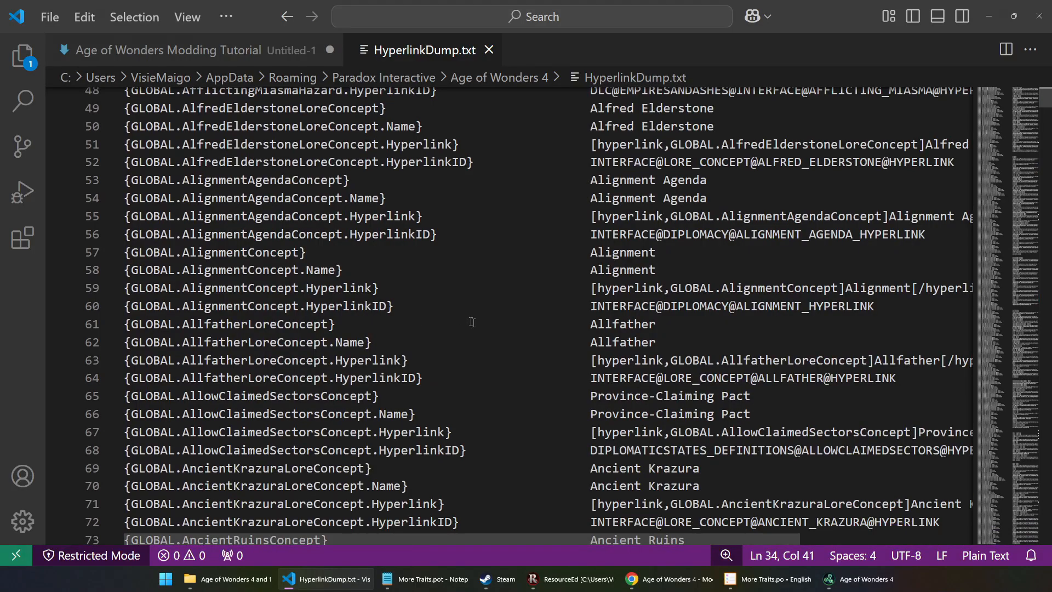
- In Age of Wonders 4, filter the in-game console commands by "dump" and choose DUMPHYPERLINKS to write all hyperlinks to a file
click(855, 523)
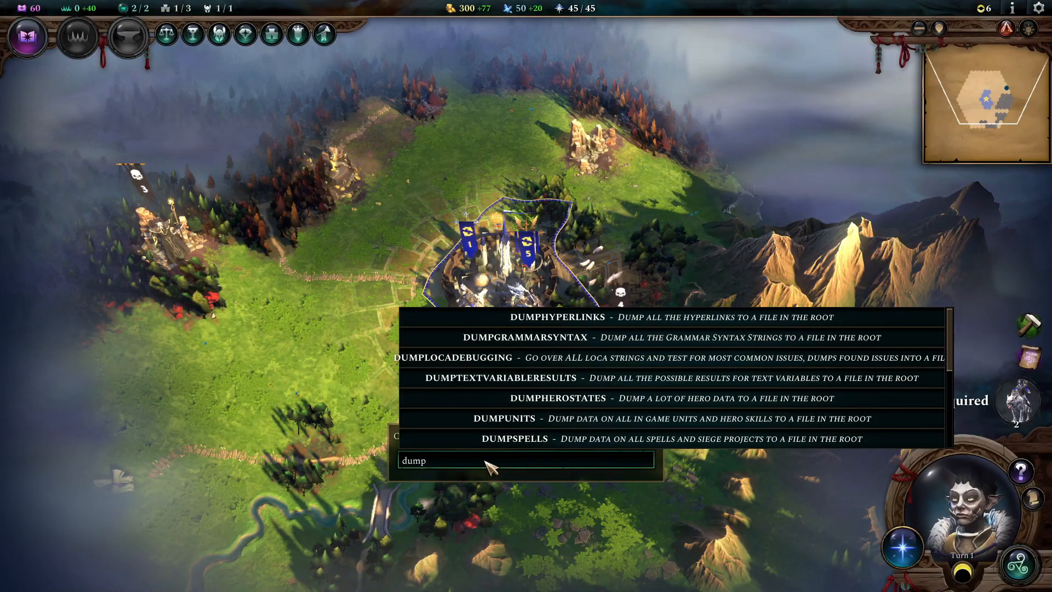
click(574, 327)
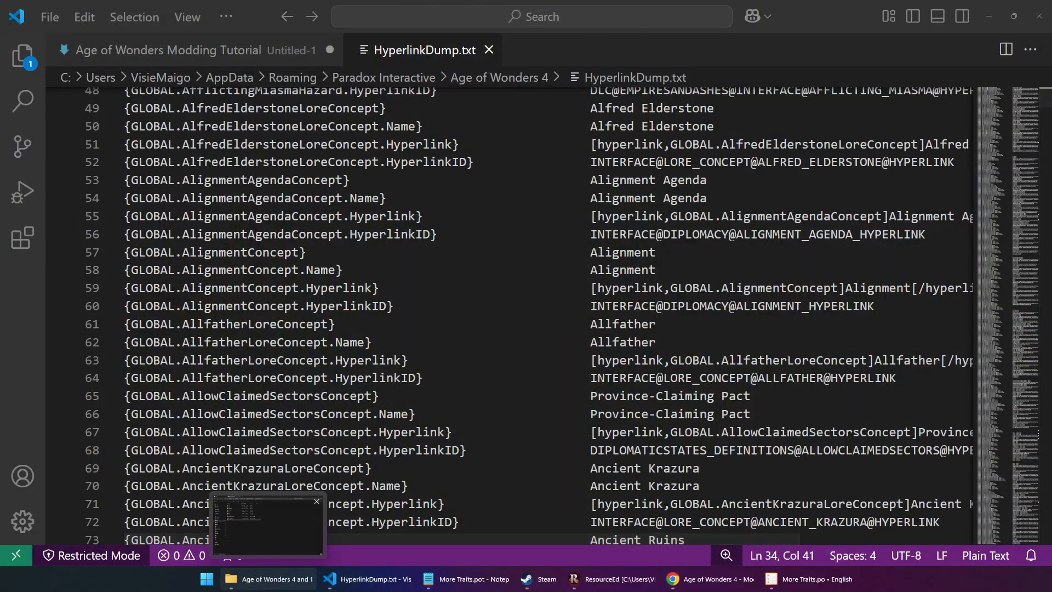
- In File Explorer, locate HyperlinkDump.txt in the Age of Wonders 4 folder under AppData\Roaming\Paradox Interactive and check its path
click(255, 513)
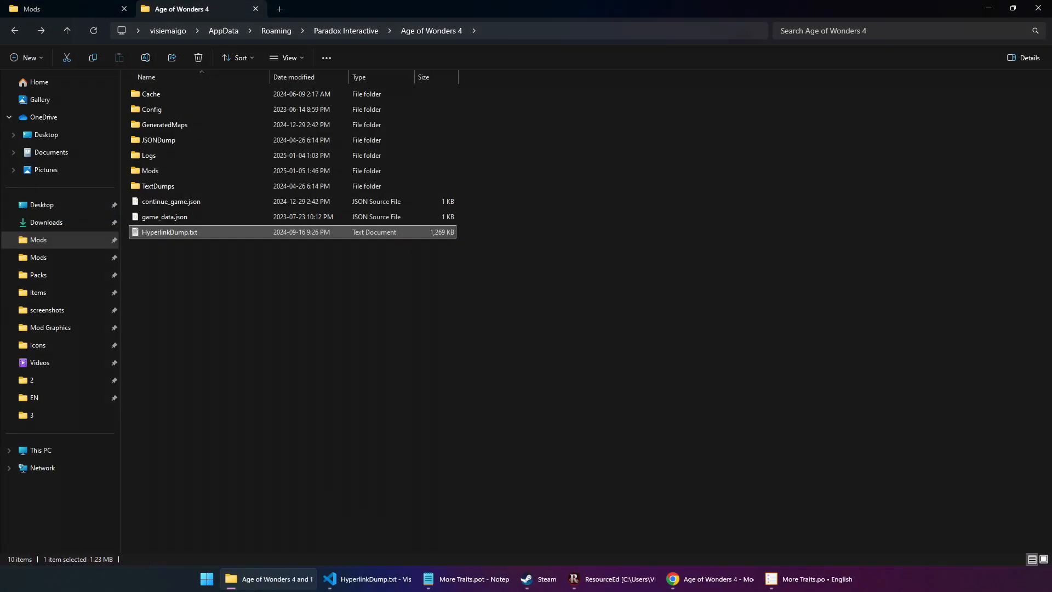
click(217, 274)
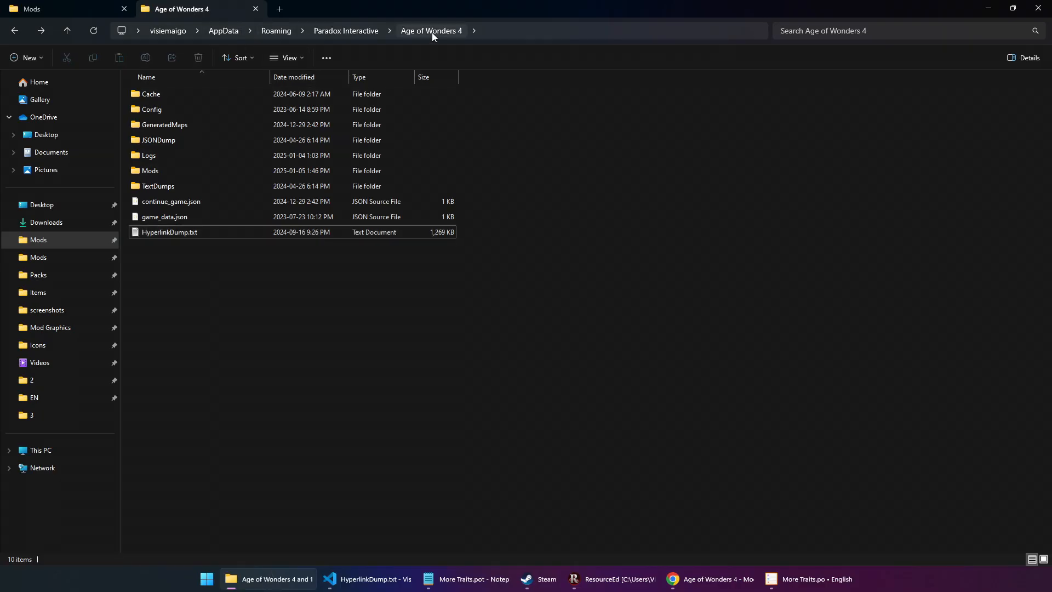
drag(241, 310, 197, 36)
click(355, 460)
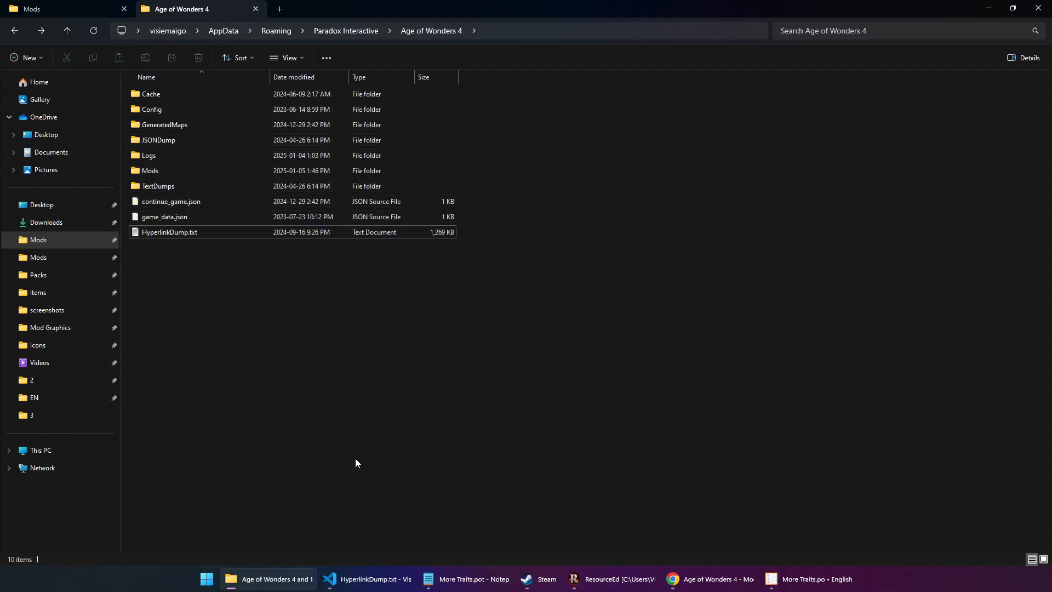